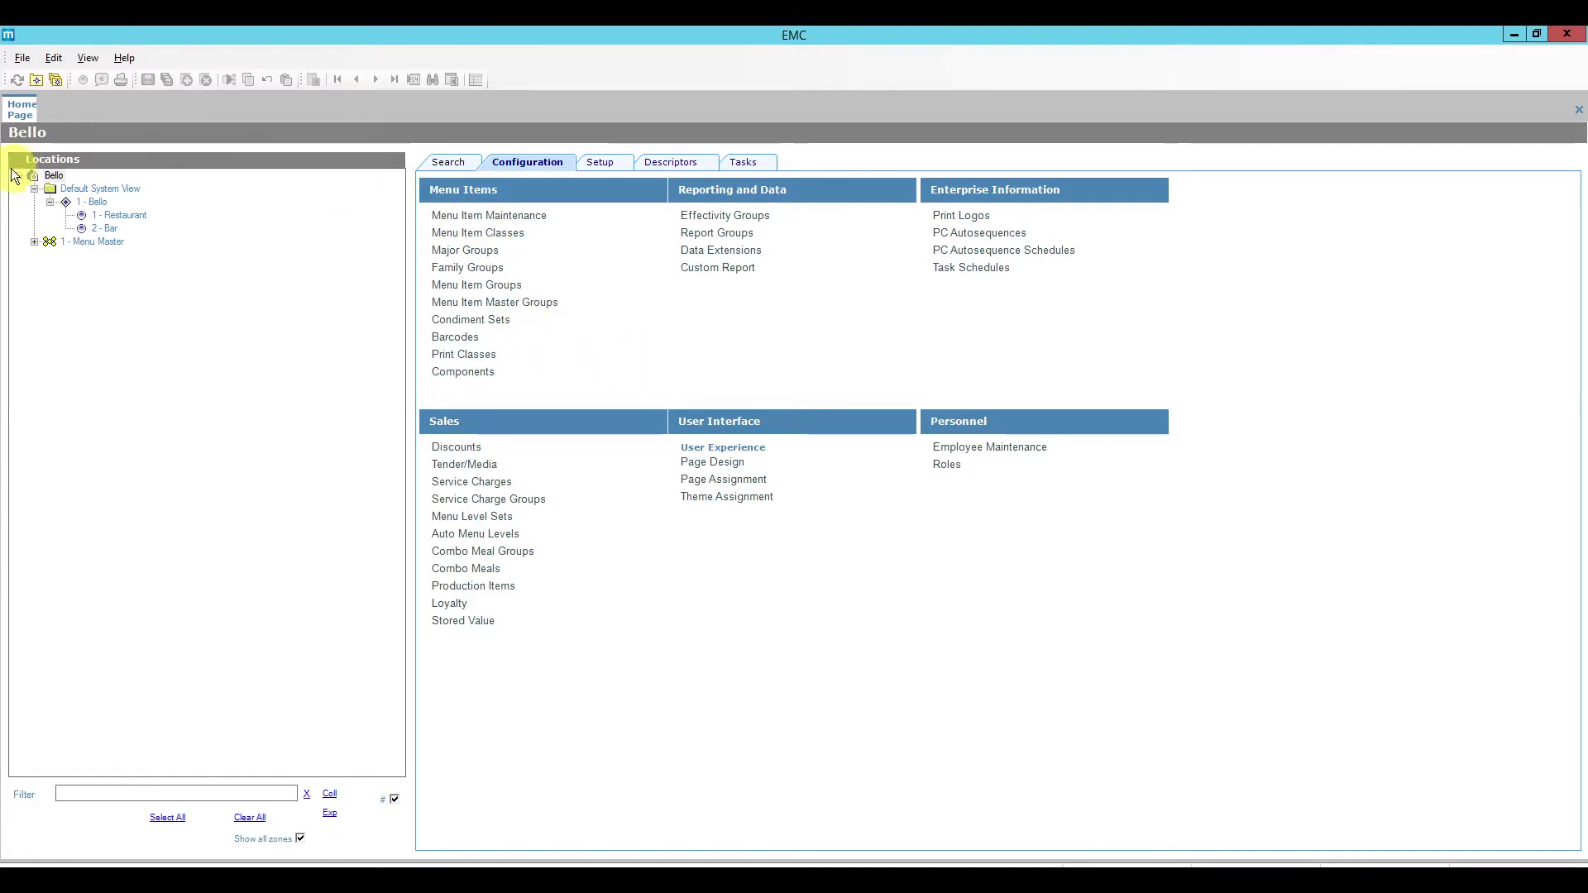
# Open the Menu Item Classes records for the enterprise location.
pyautogui.click(54, 177)
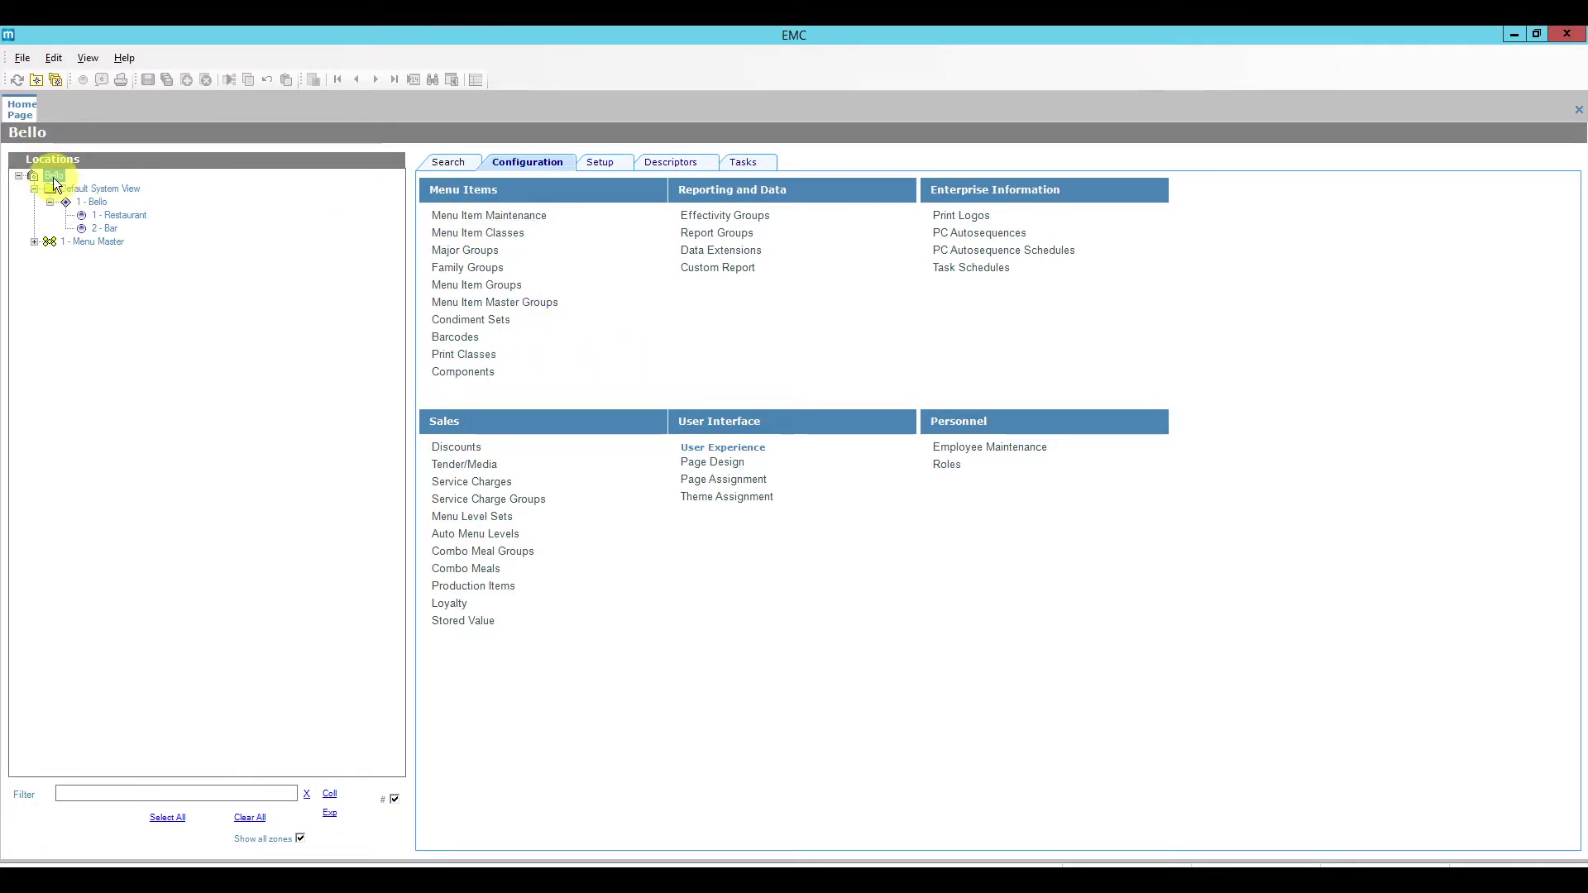
pyautogui.click(534, 171)
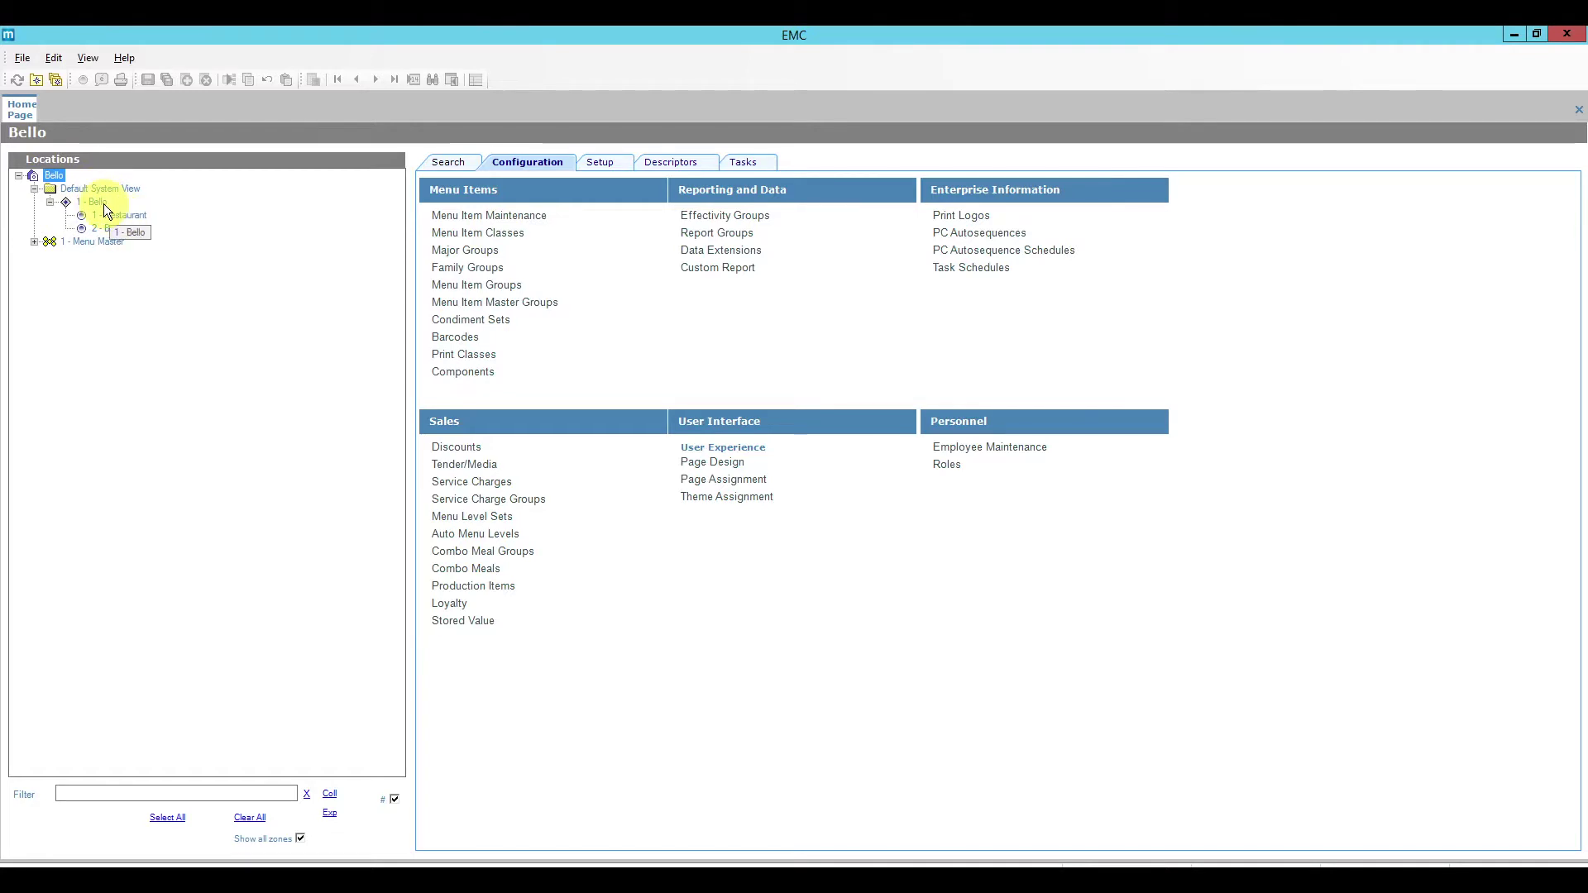
pyautogui.click(515, 237)
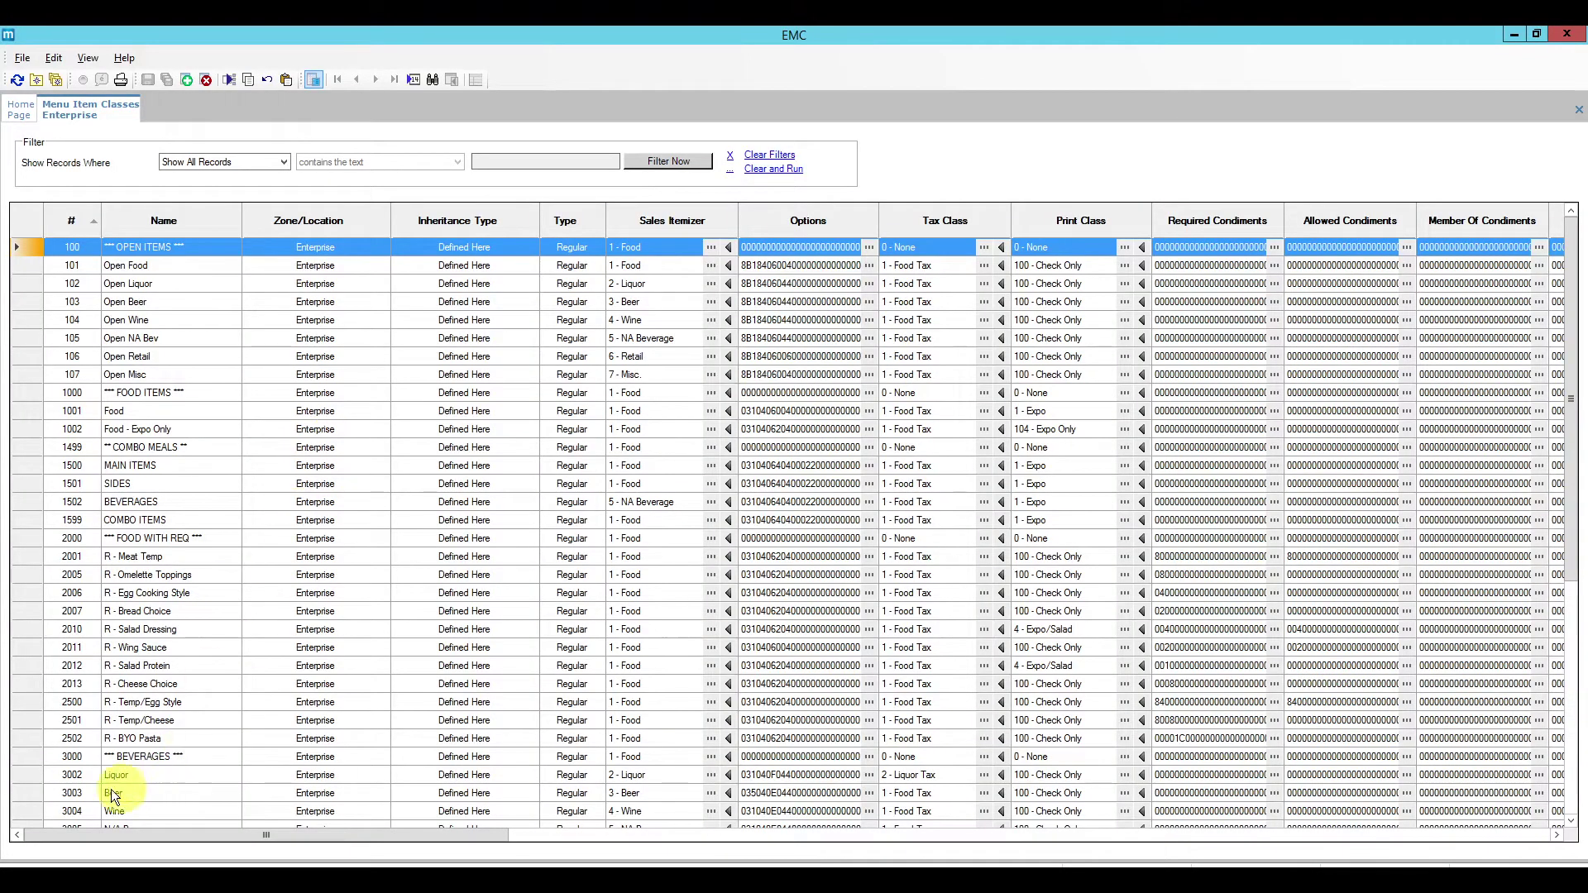
# Insert a new record after N/A Bevs (3005), as entry 3006.
pyautogui.click(37, 757)
pyautogui.scroll(-3, 261, 717)
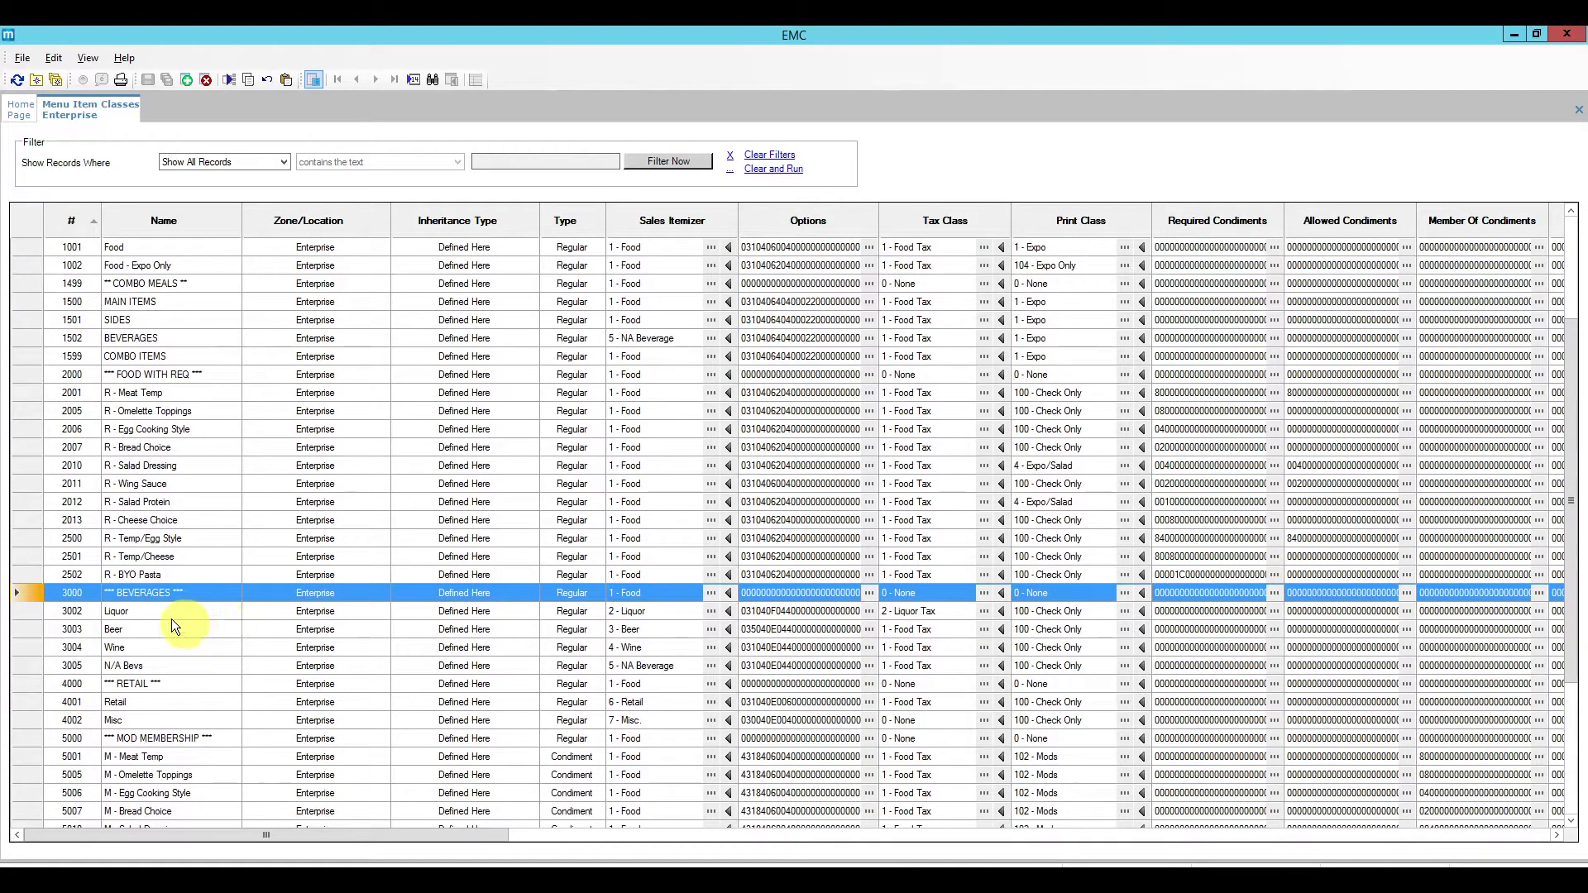
pyautogui.click(26, 667)
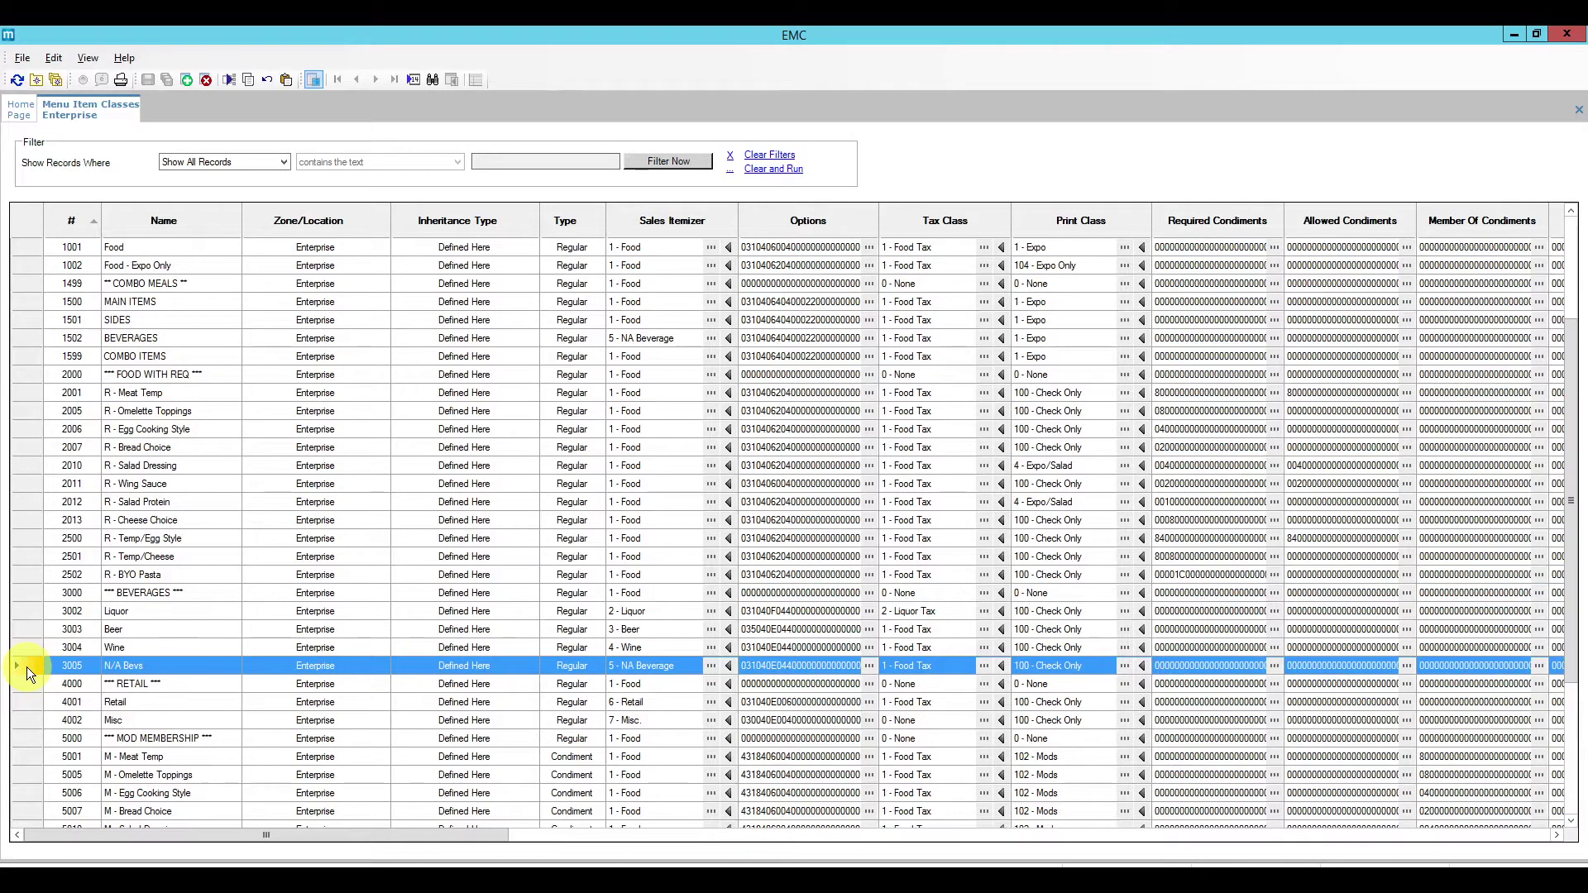
pyautogui.click(187, 79)
pyautogui.click(720, 374)
# Create class 3006 'Coffee' from the 3005 - N/A Bevs template and open its form.
pyautogui.click(779, 506)
pyautogui.click(790, 555)
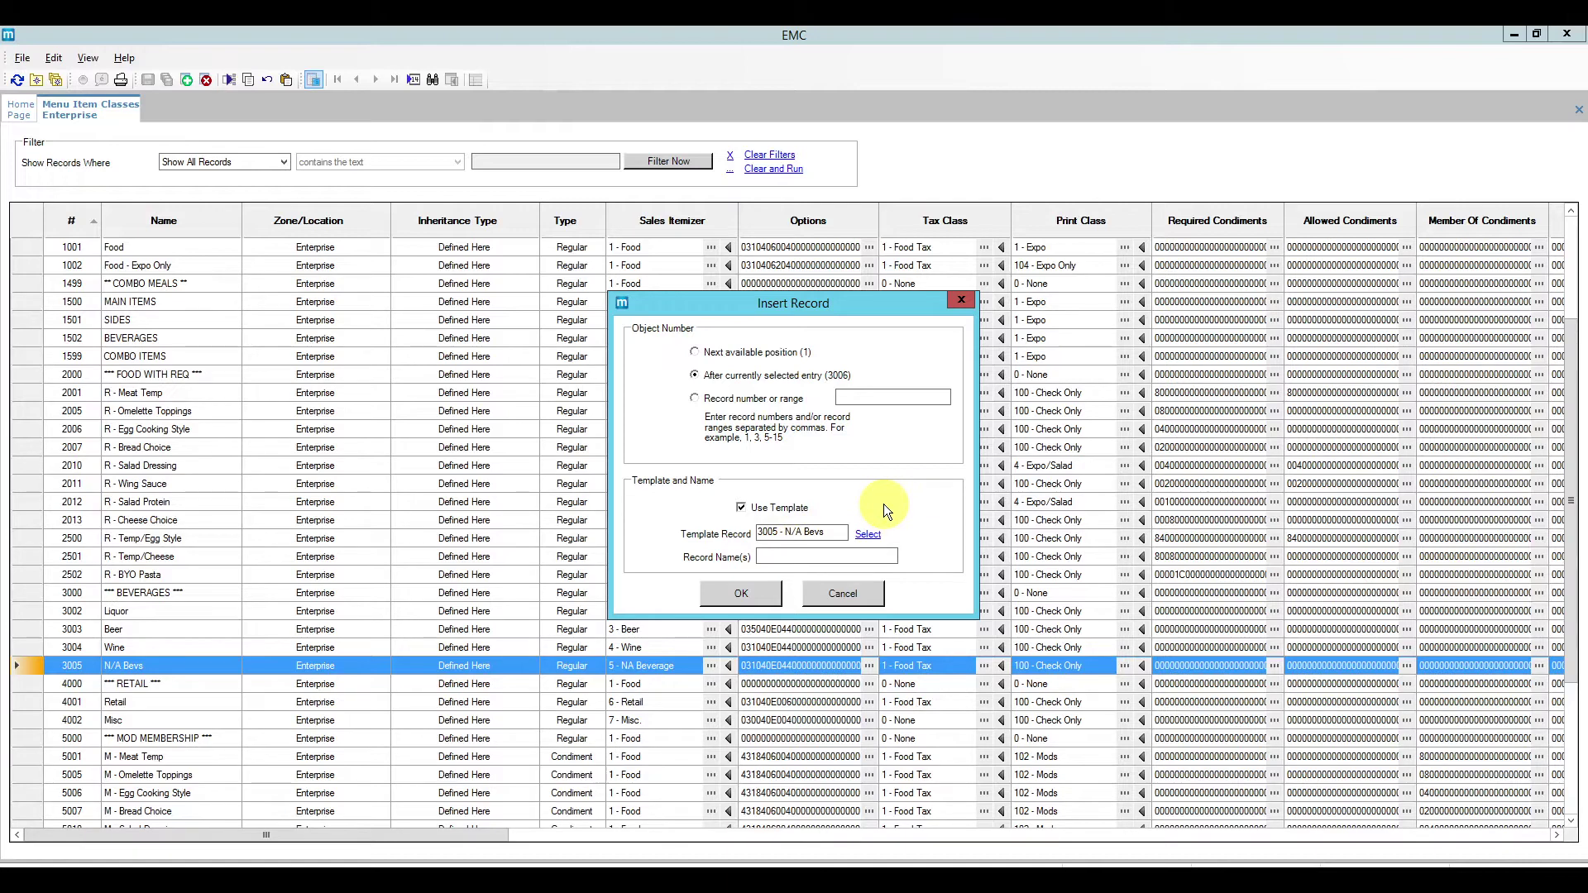
pyautogui.write('Latte')
pyautogui.press('BackSpace')
pyautogui.press('BackSpace')
pyautogui.press('BackSpace')
pyautogui.press('BackSpace')
pyautogui.write('Coffee')
pyautogui.click(741, 594)
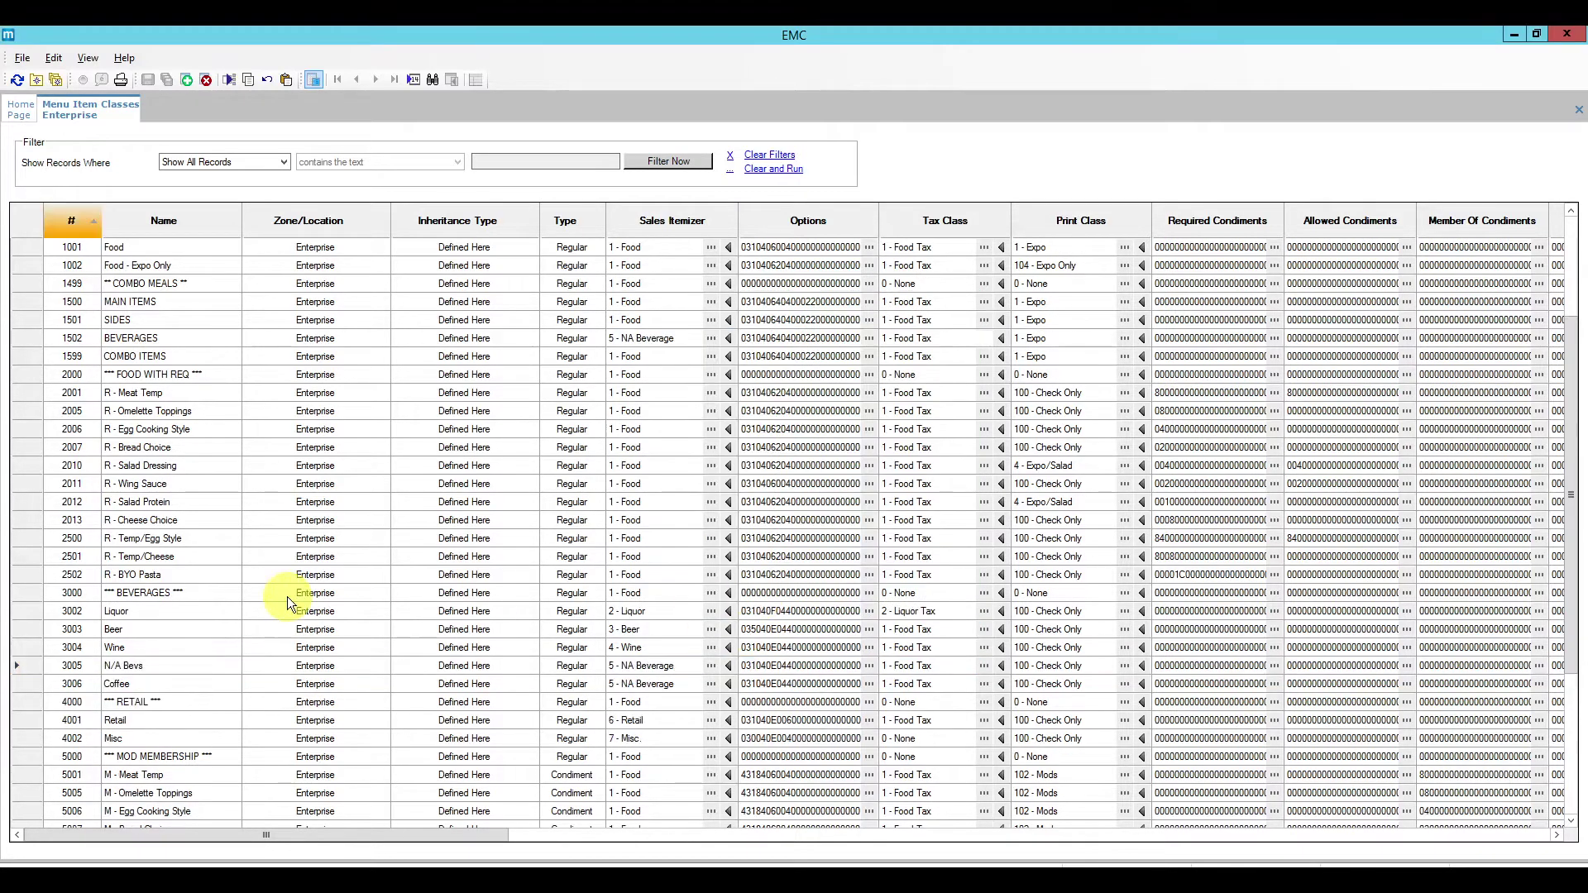
pyautogui.doubleClick(33, 684)
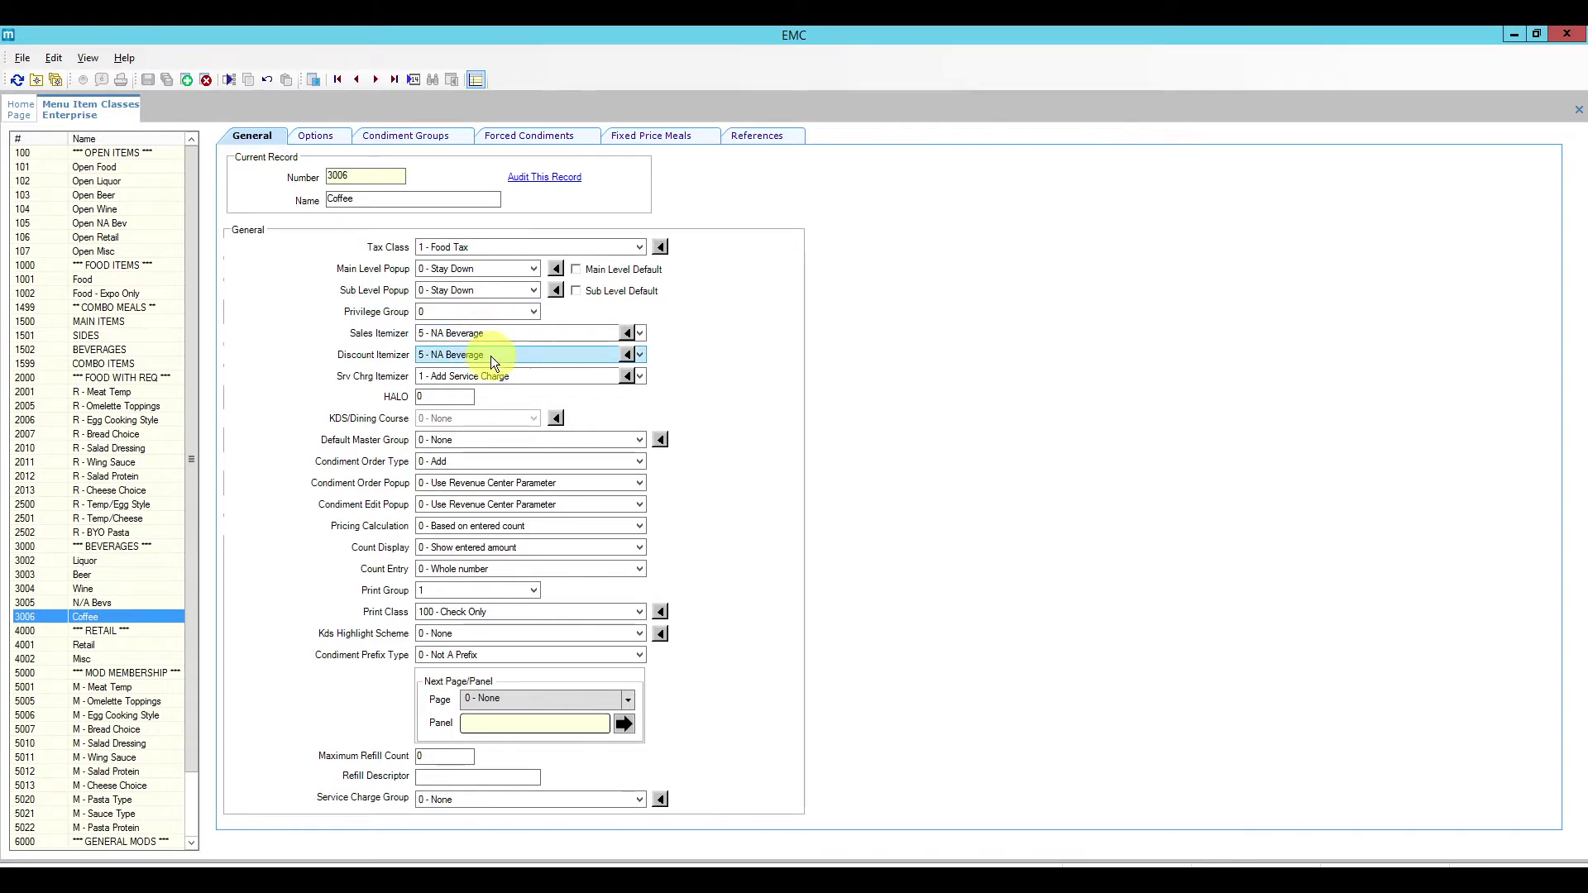
# Set the Coffee class's Print Class to 10 - Bar.
pyautogui.click(503, 617)
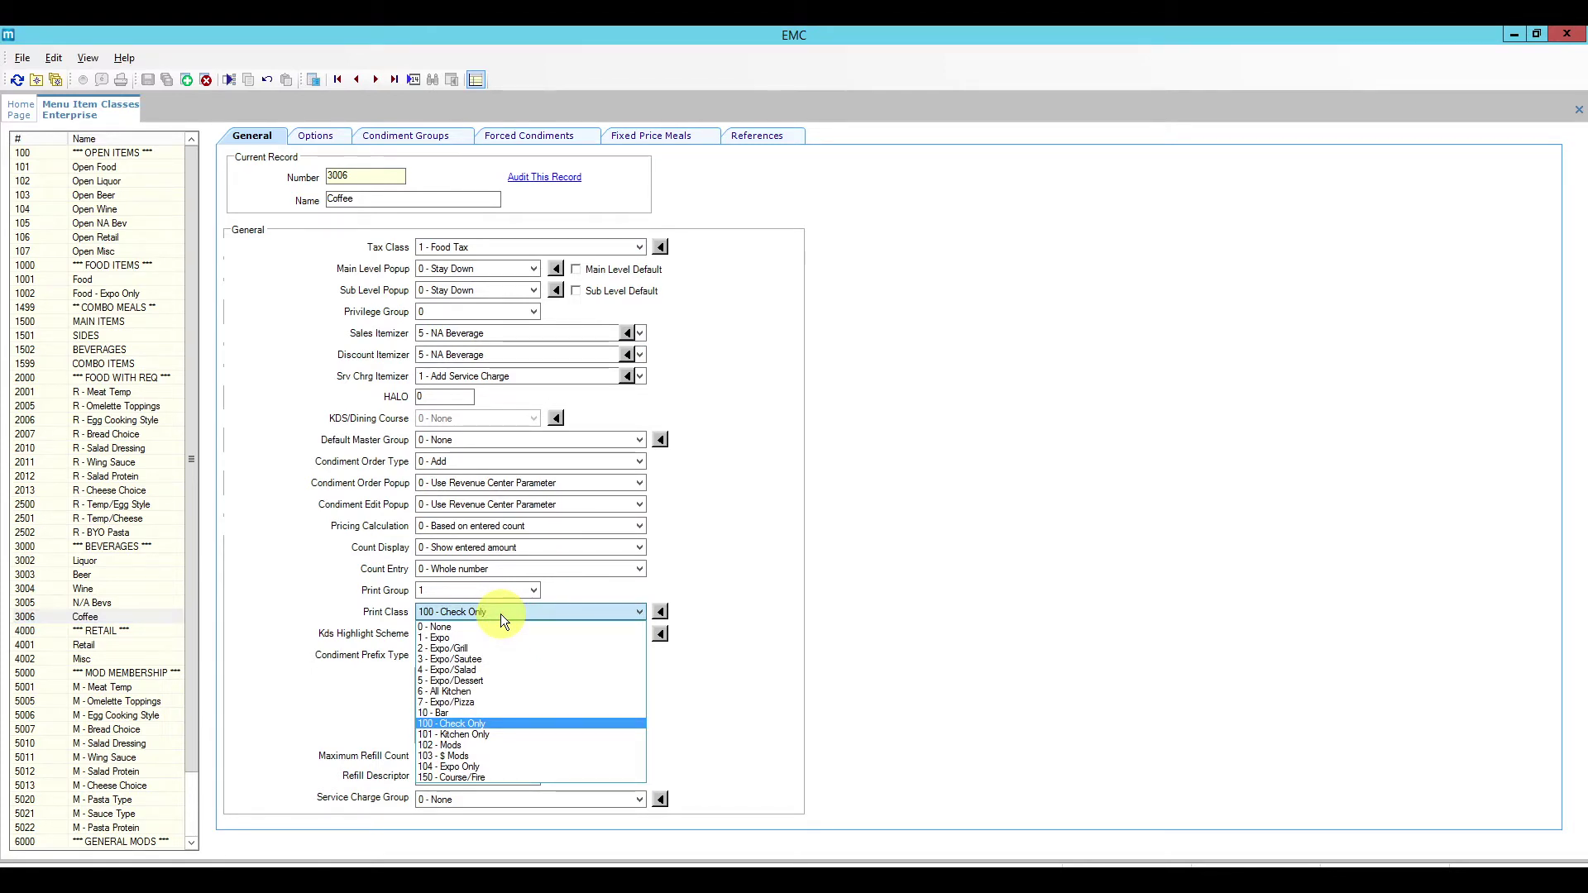
pyautogui.click(493, 712)
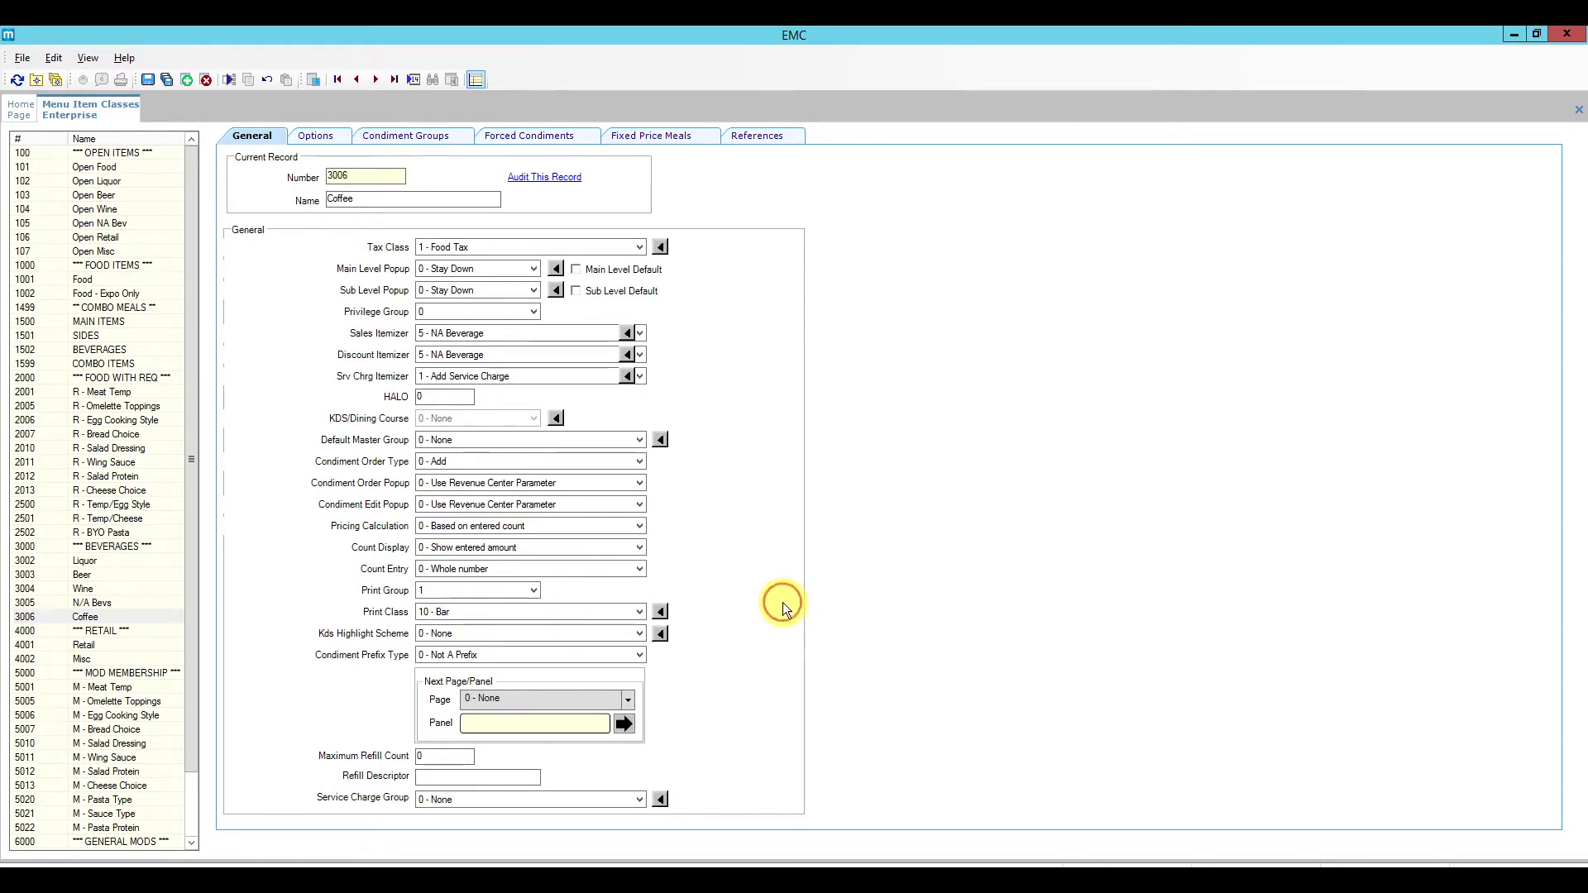
pyautogui.click(325, 138)
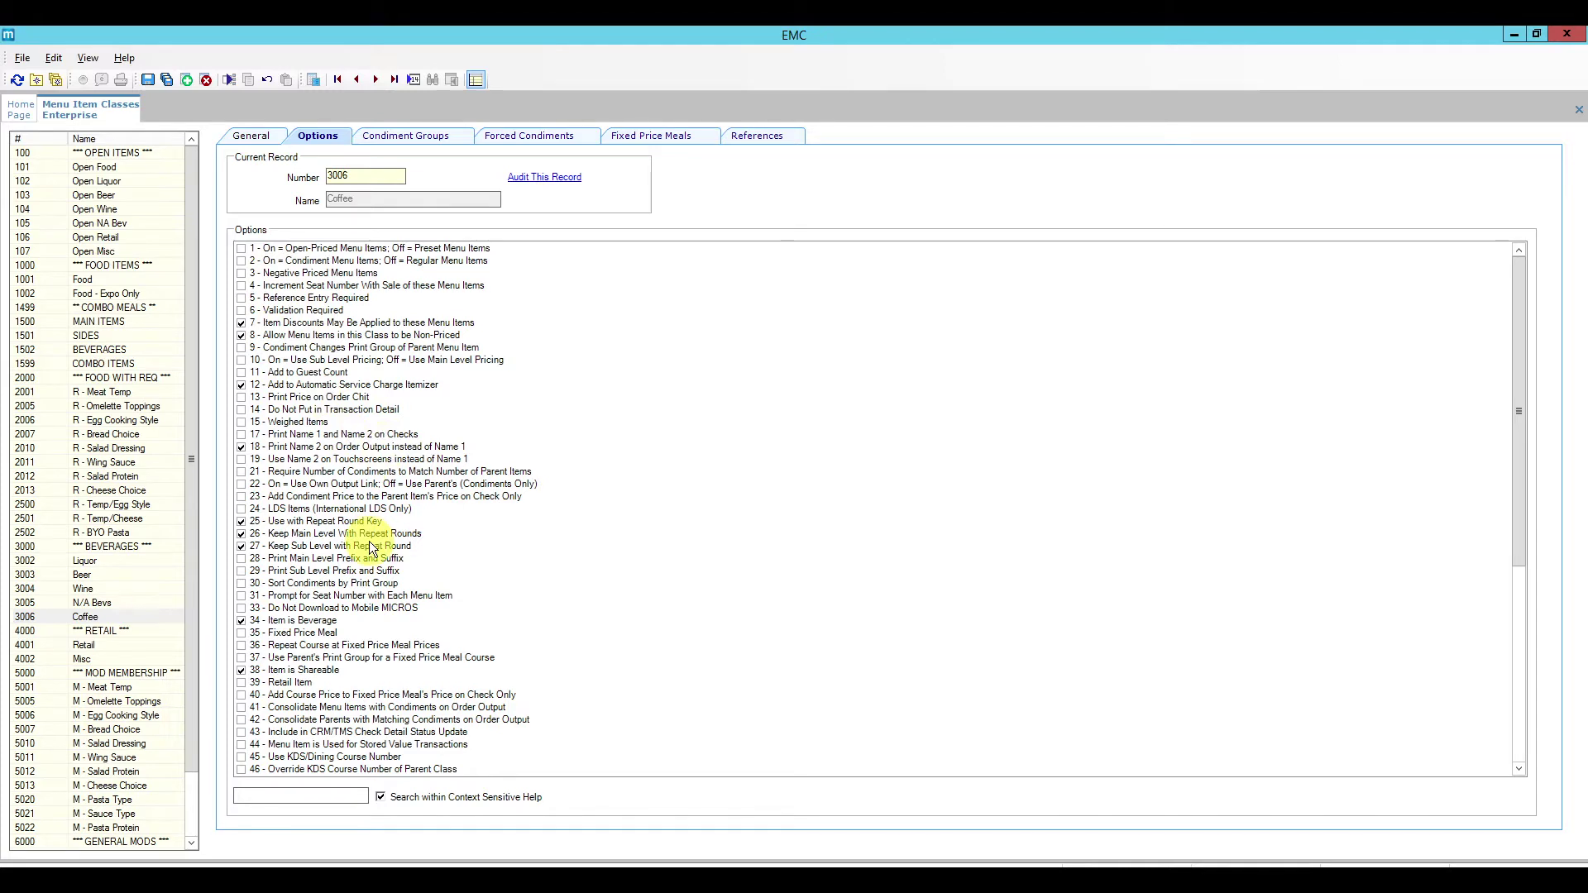
# Scroll the Coffee class options, then show its Condiment Groups settings.
pyautogui.moveTo(1522, 425); pyautogui.dragTo(1563, 348)
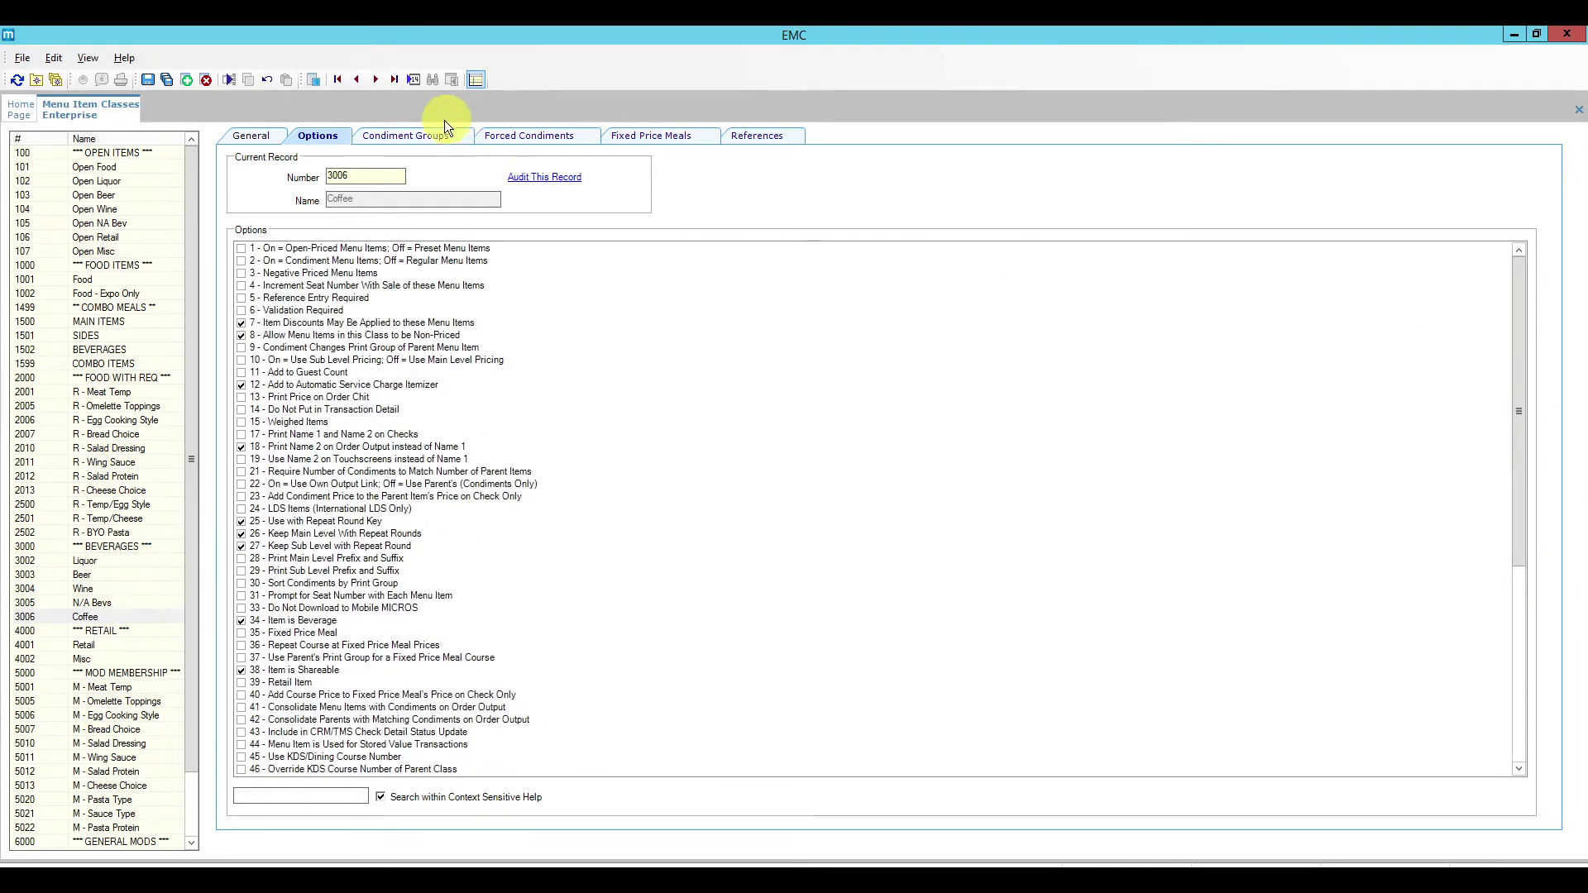
pyautogui.click(425, 134)
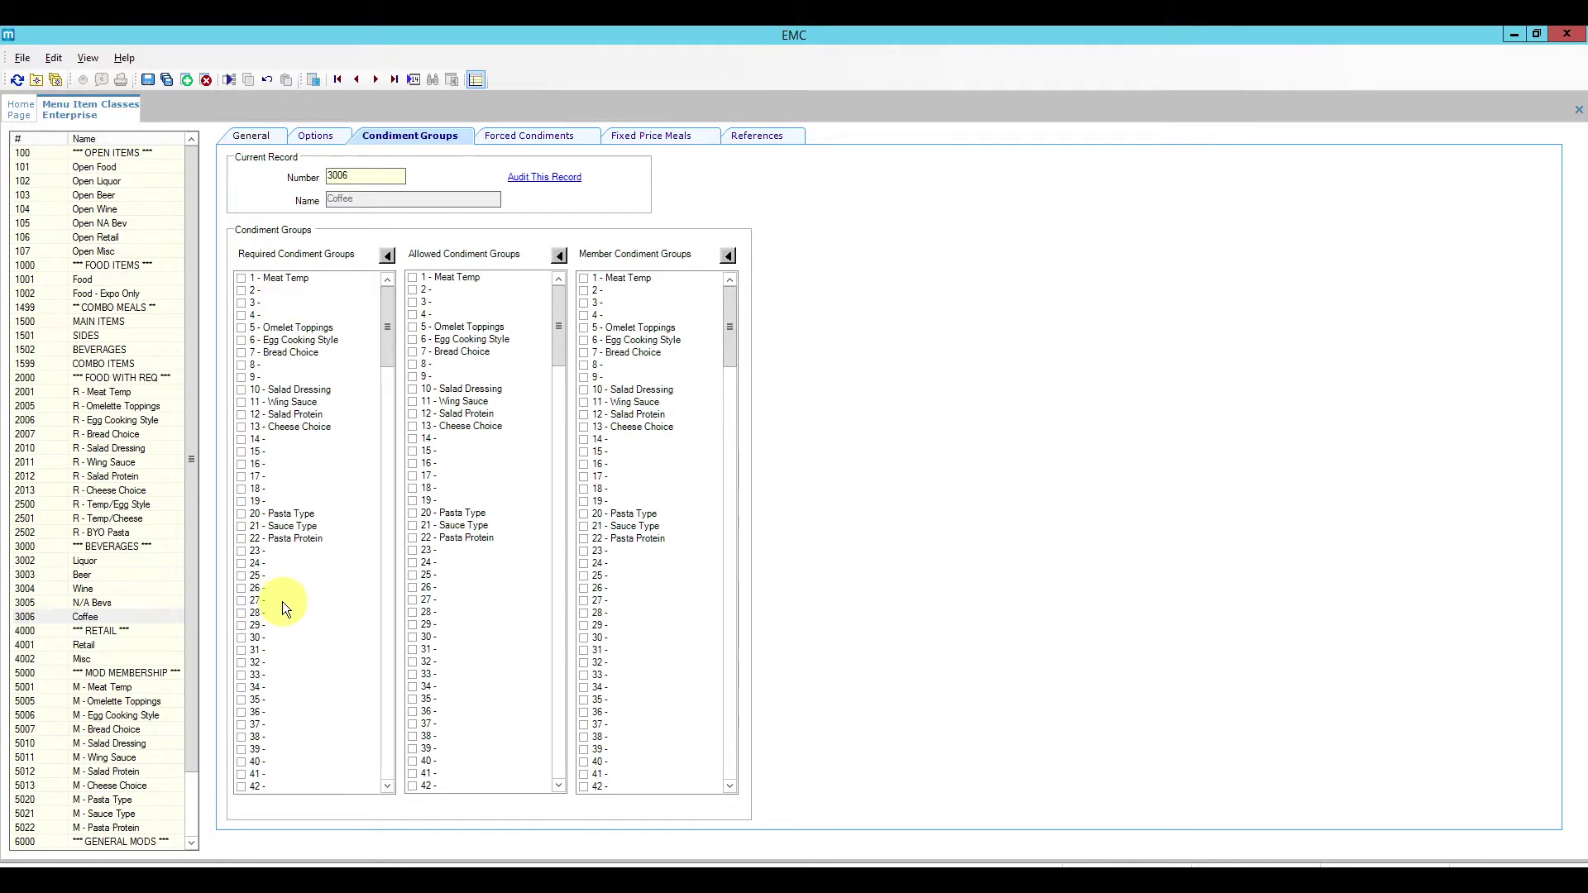
# Name condiment groups 30 'Coffee Size' and 31 'Coffee Topping', save, and close the names page.
pyautogui.click(386, 257)
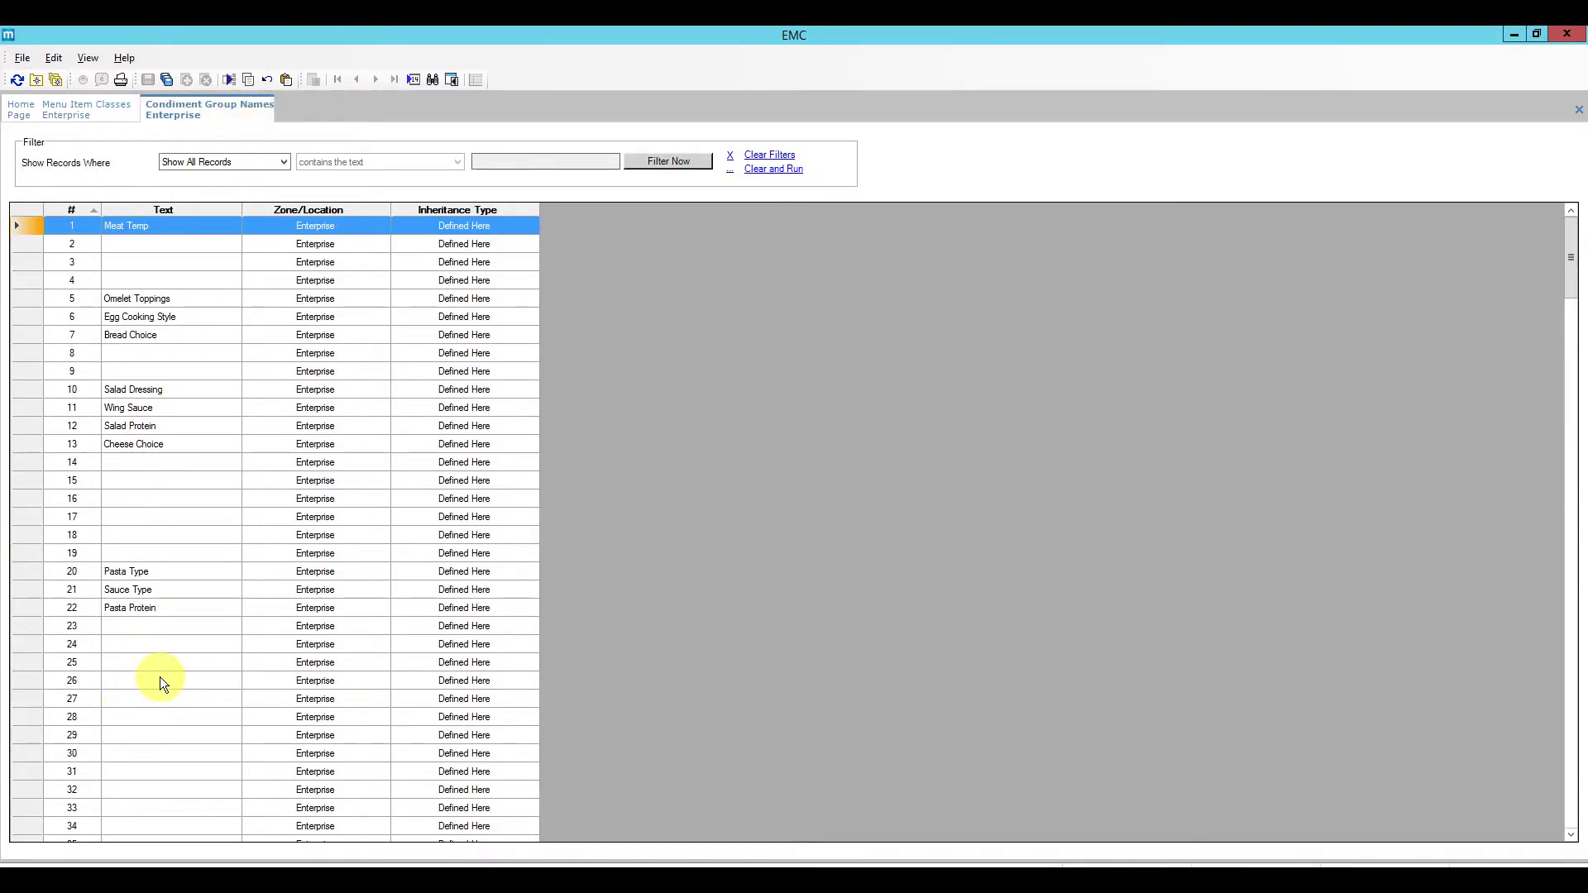
pyautogui.click(123, 752)
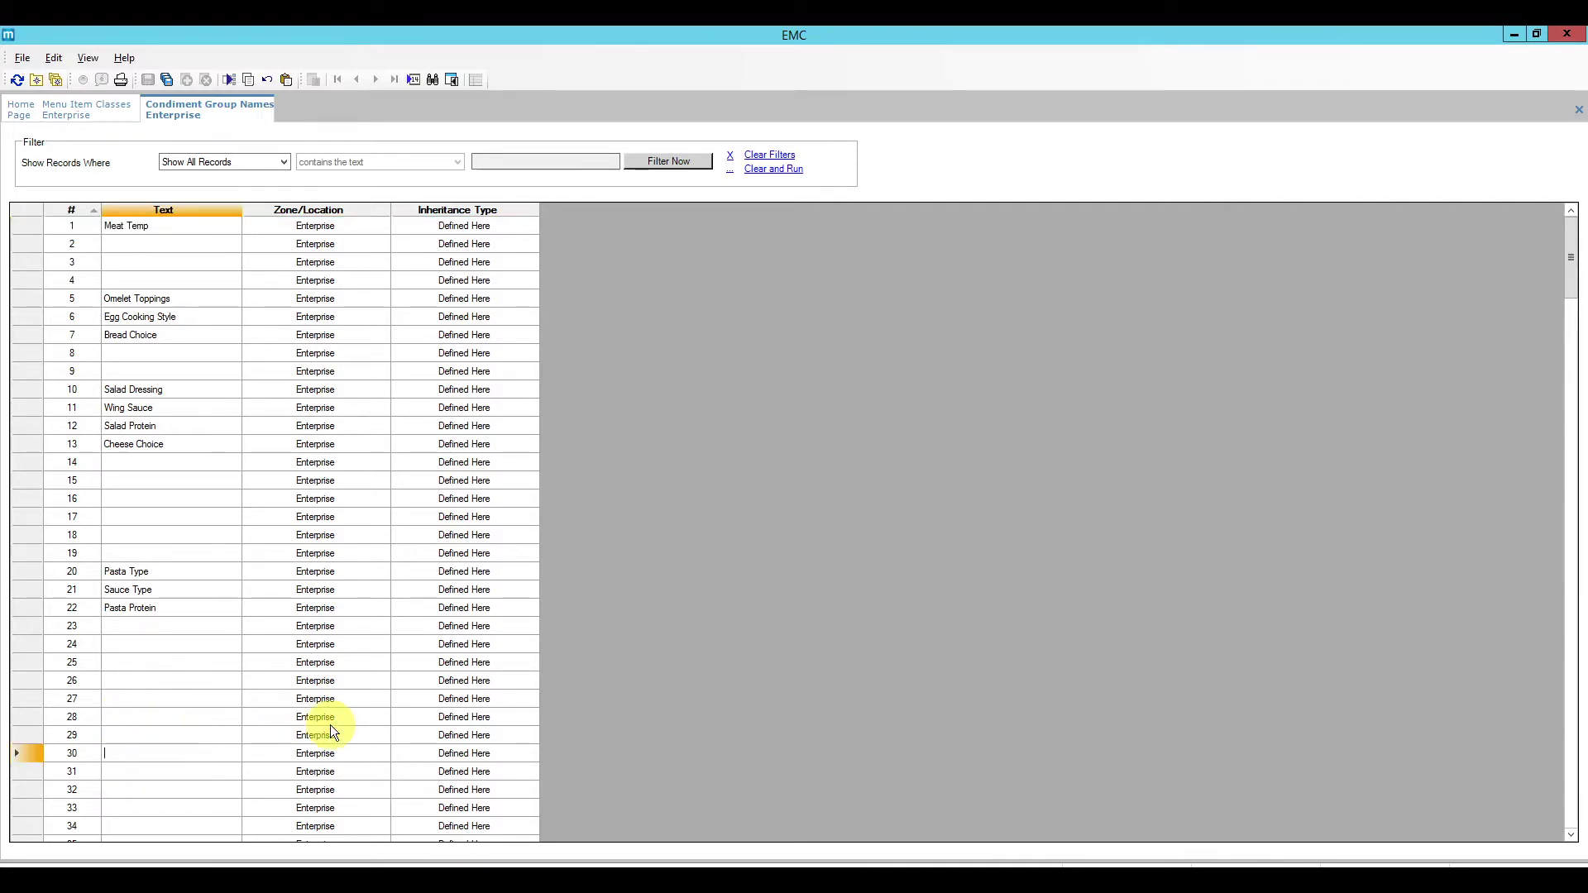
pyautogui.write('Coffee Size')
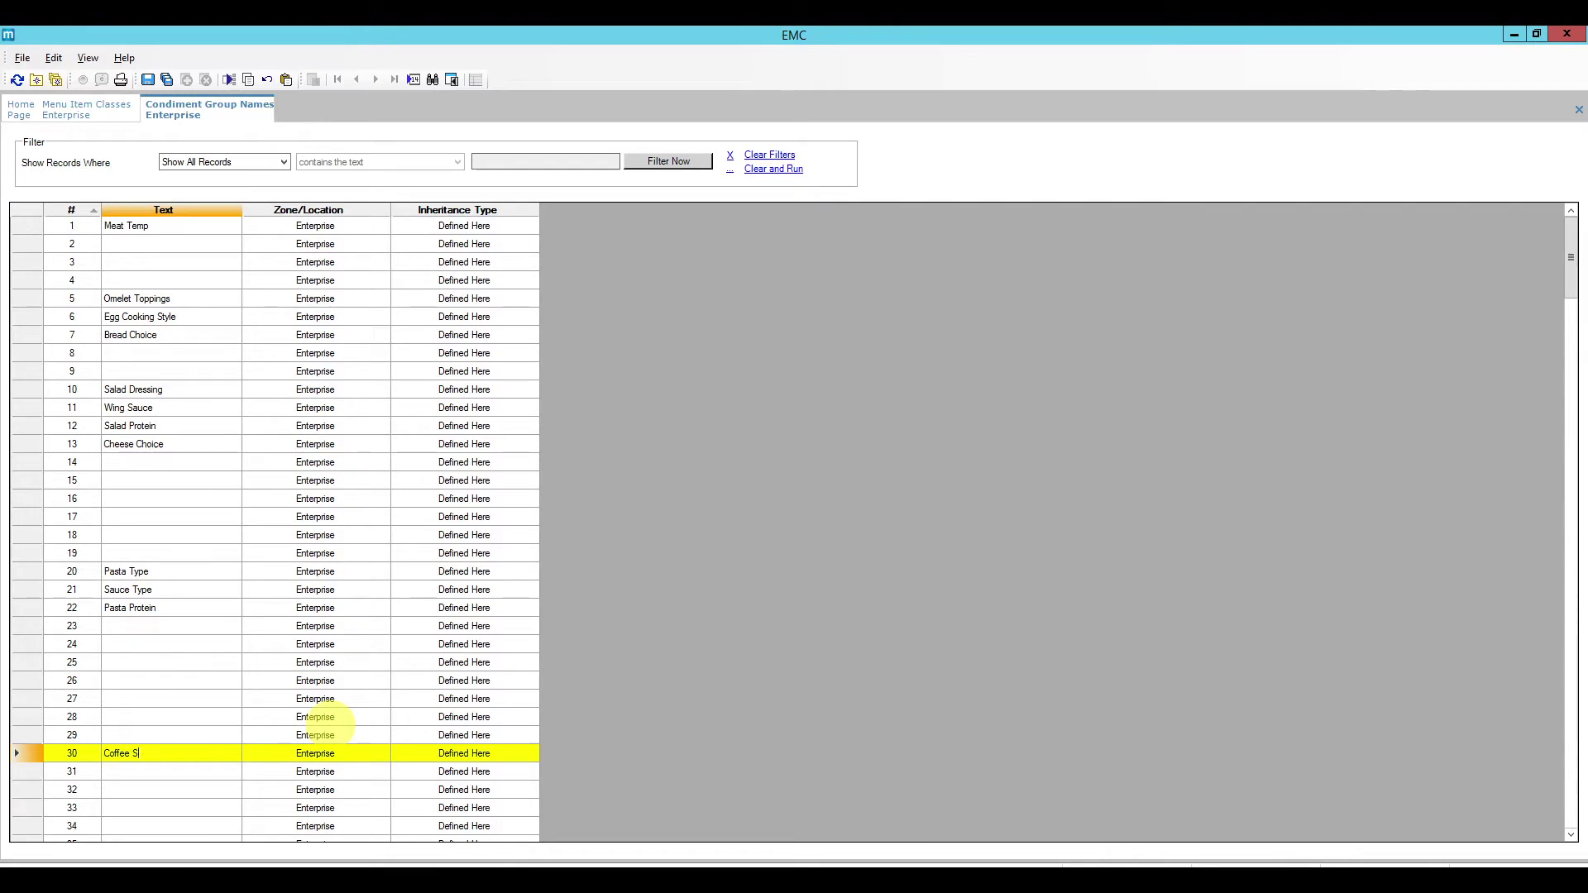
pyautogui.click(168, 769)
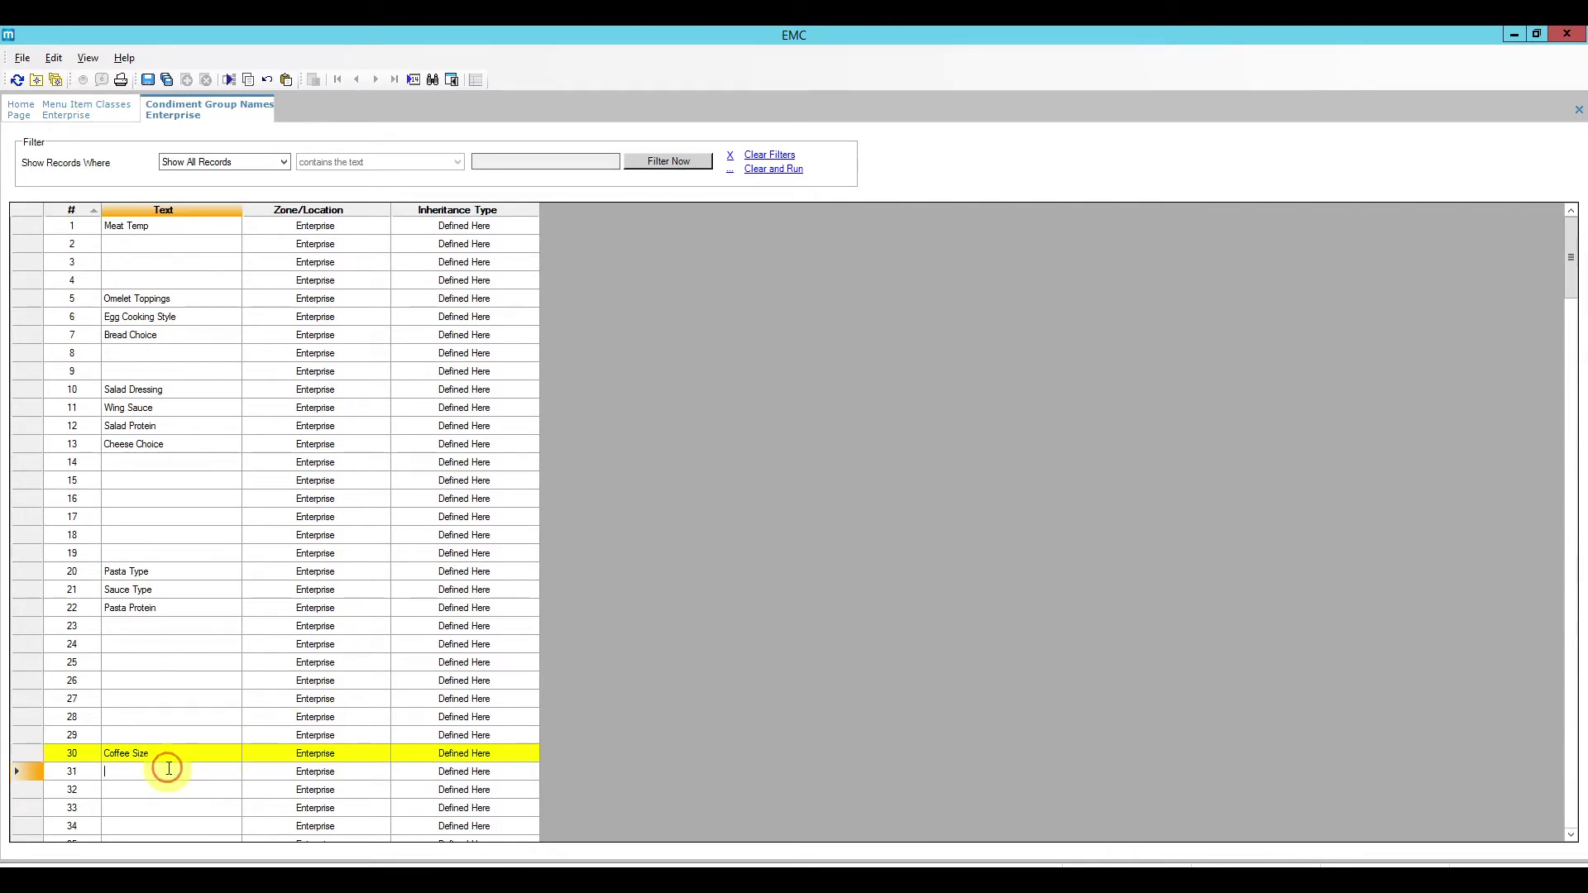
pyautogui.write('Coffe')
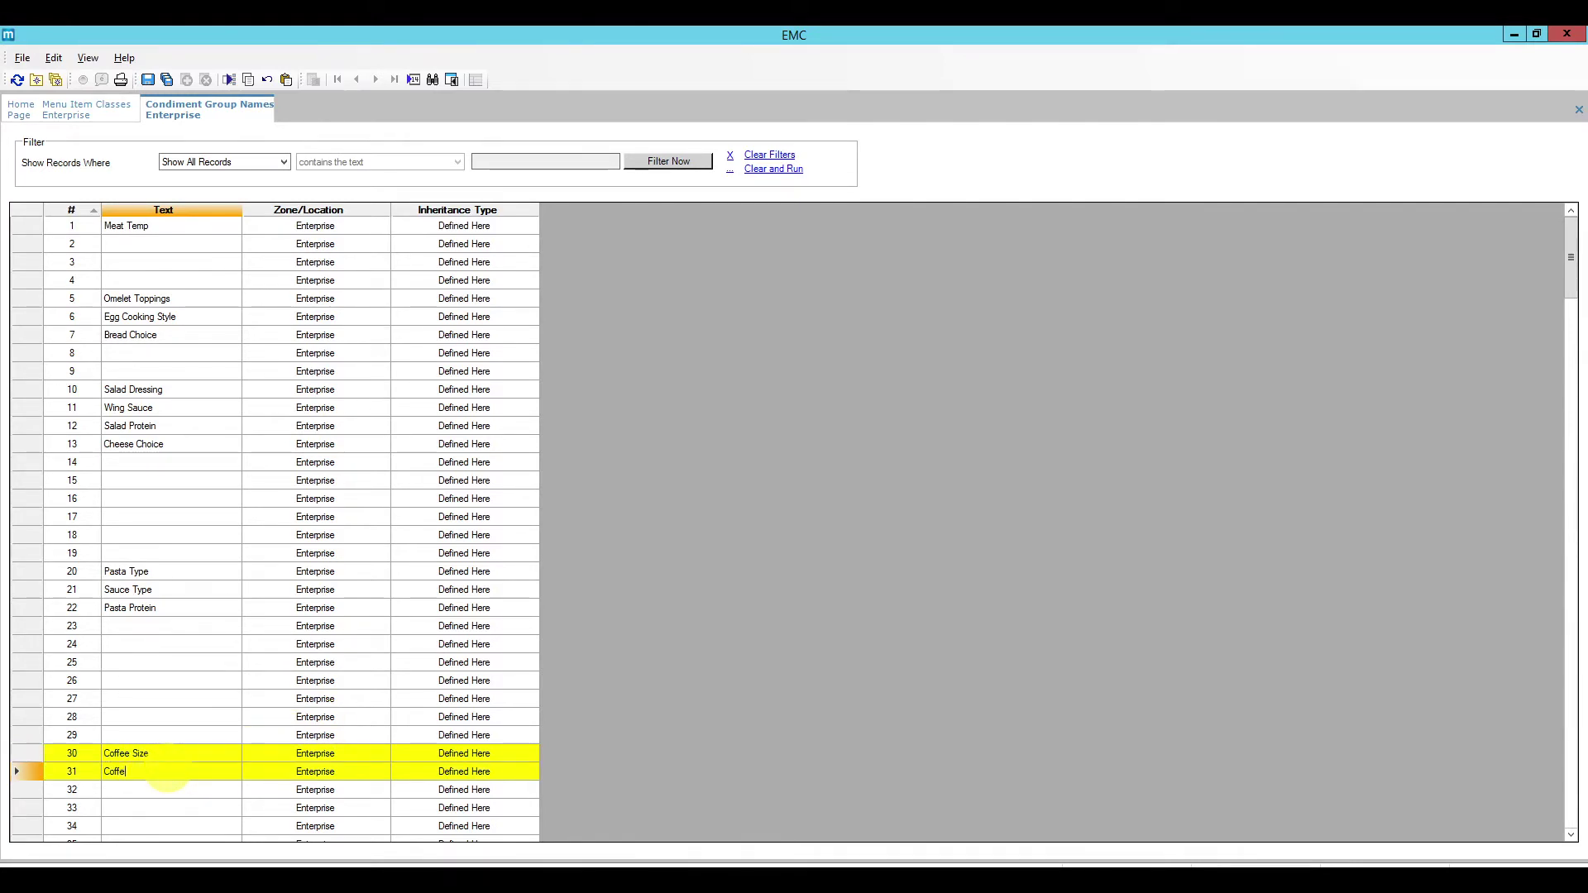
pyautogui.write('e Top')
pyautogui.click(143, 82)
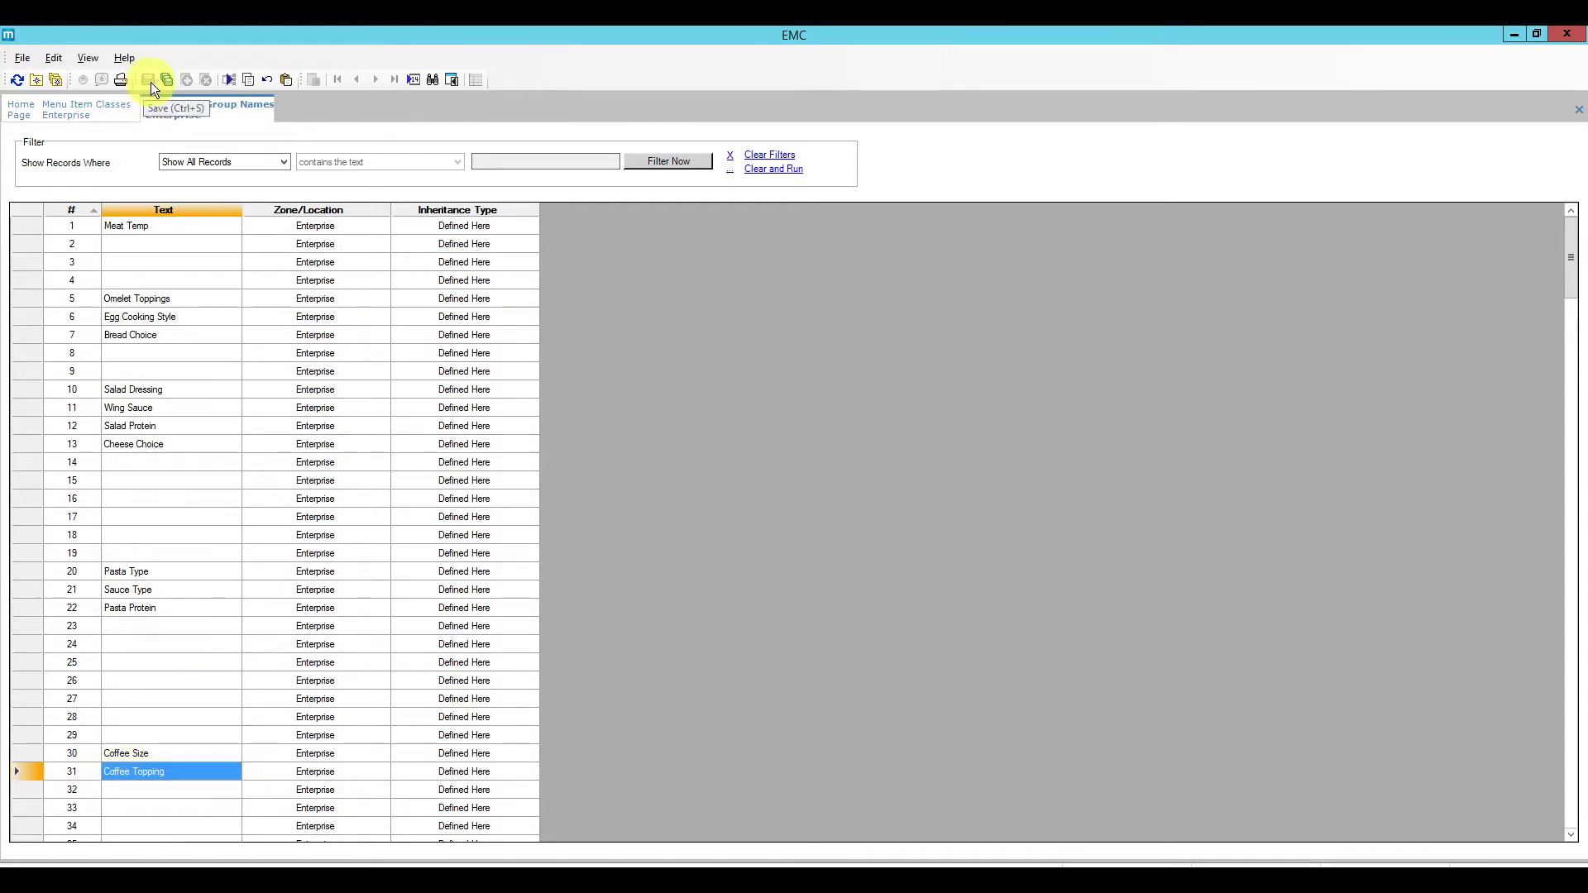
pyautogui.rightClick(228, 113)
pyautogui.click(265, 124)
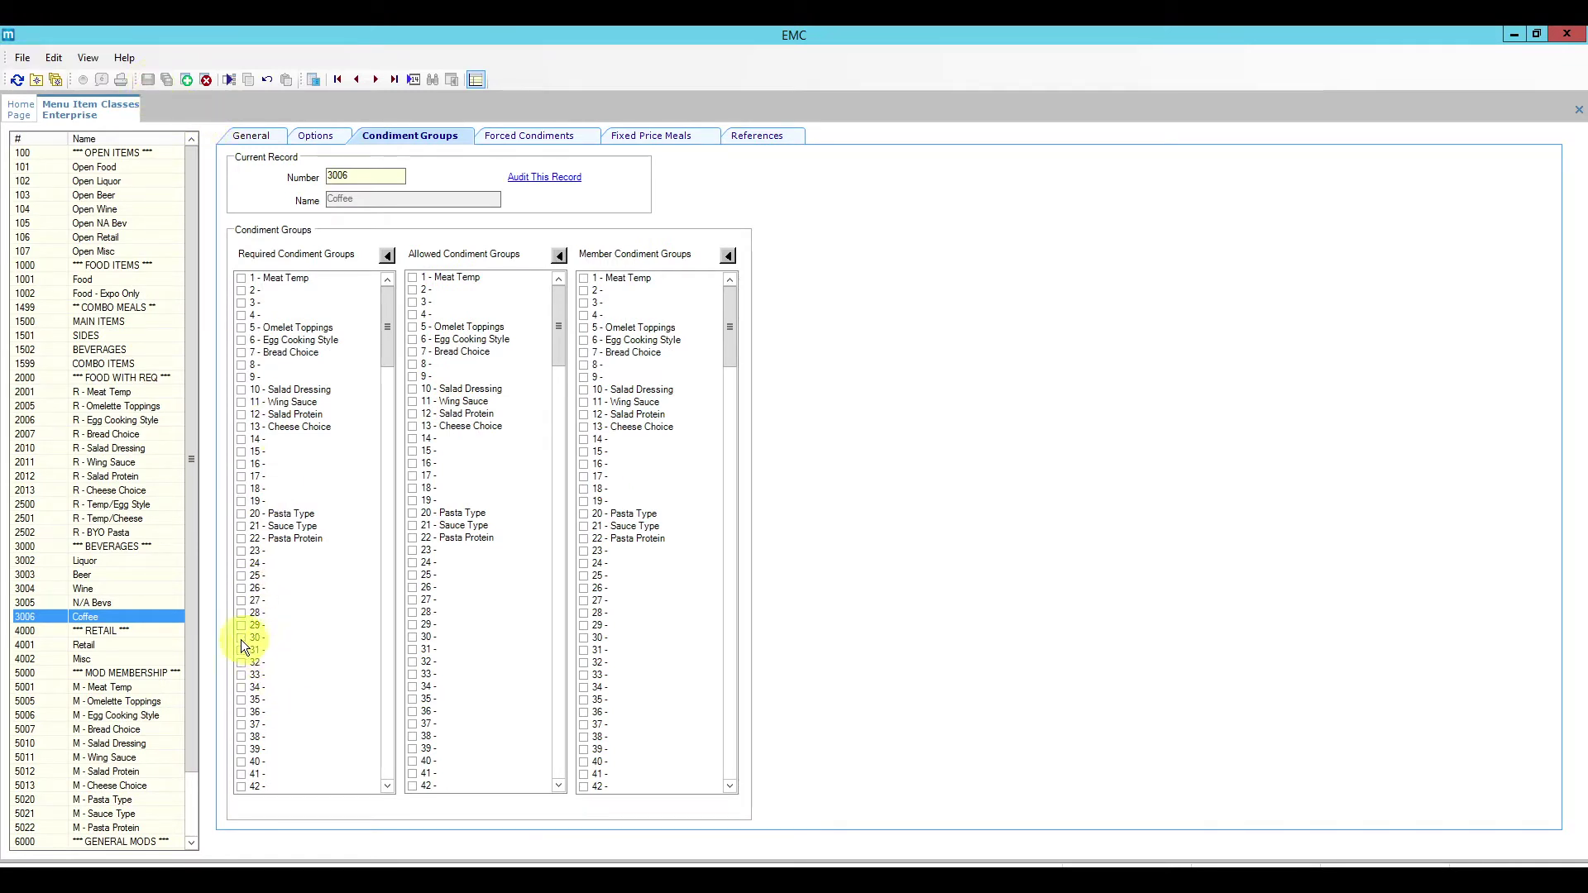
# After refreshing, tick groups 30 and 31 as both required and allowed for Coffee.
pyautogui.click(16, 79)
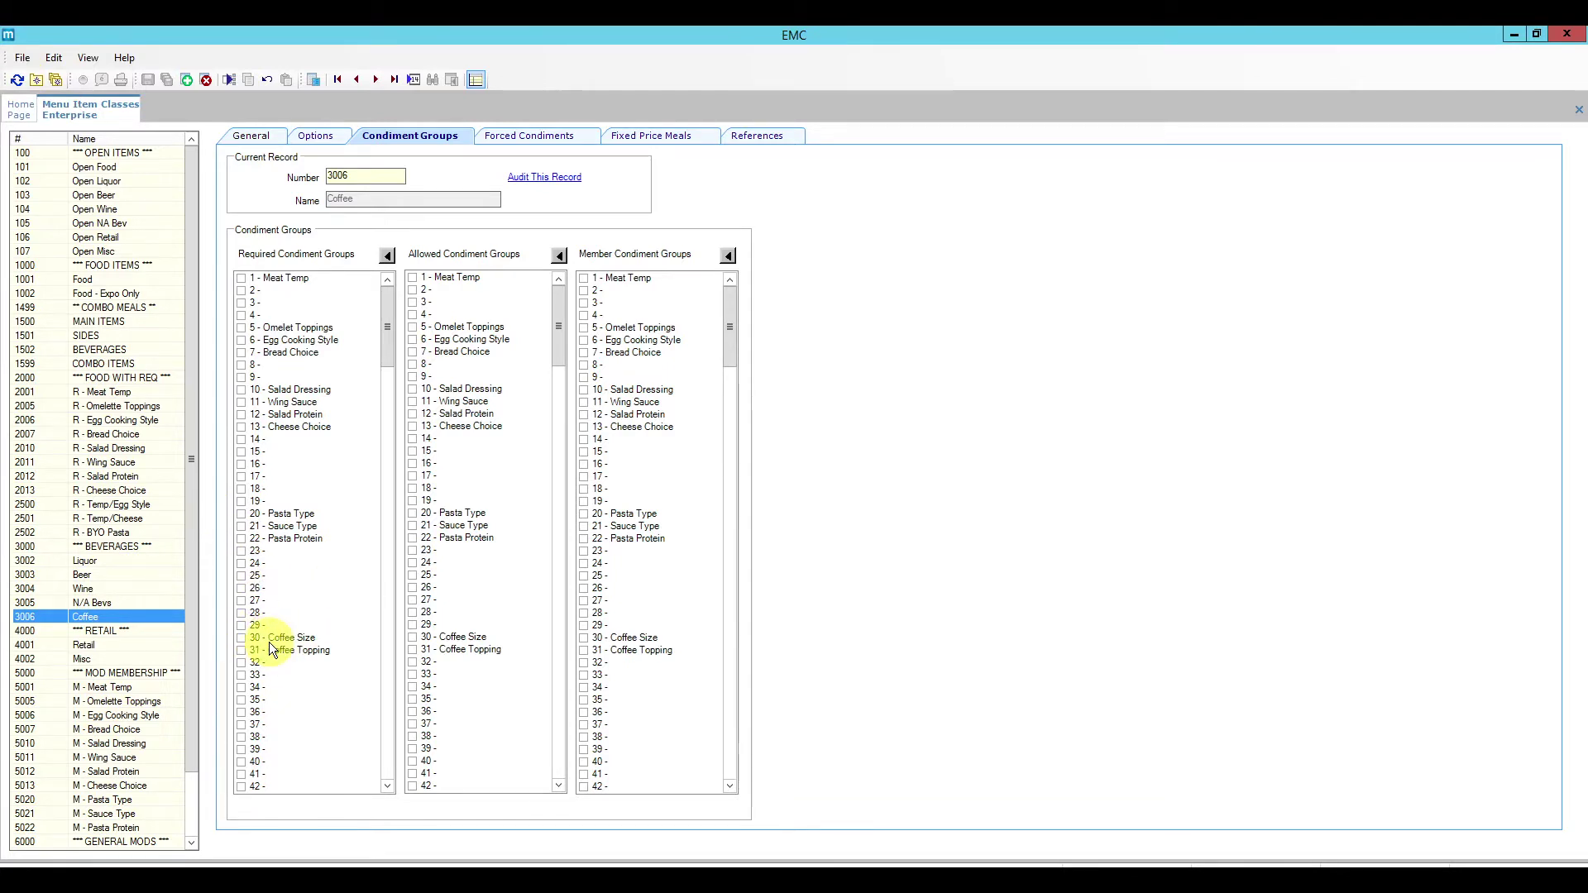
pyautogui.click(241, 638)
pyautogui.click(240, 651)
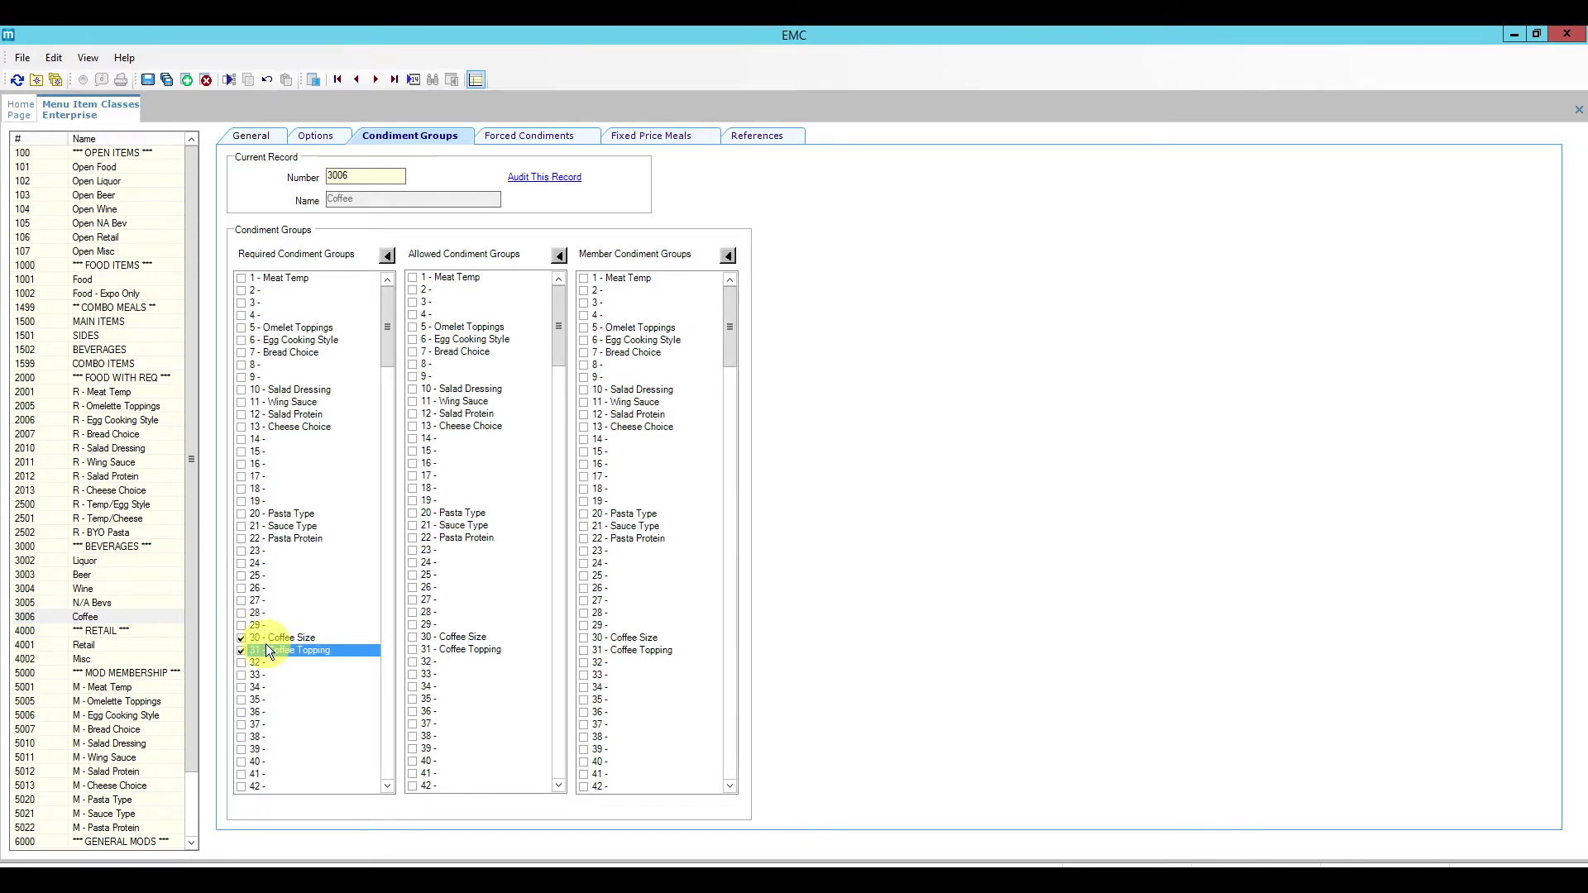
pyautogui.click(412, 638)
pyautogui.click(412, 651)
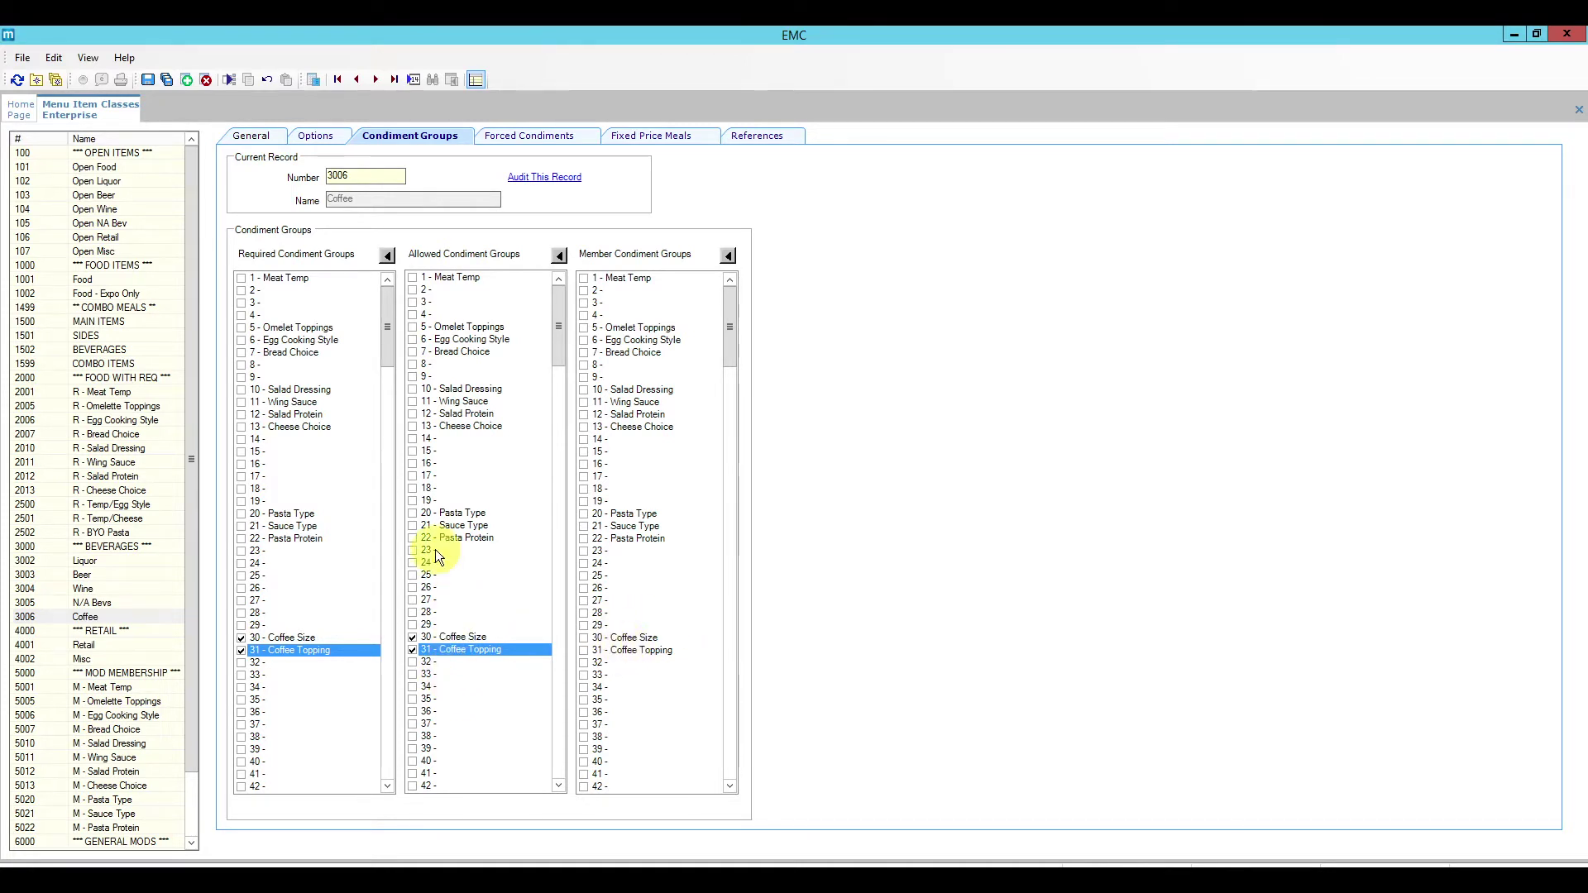
pyautogui.click(528, 138)
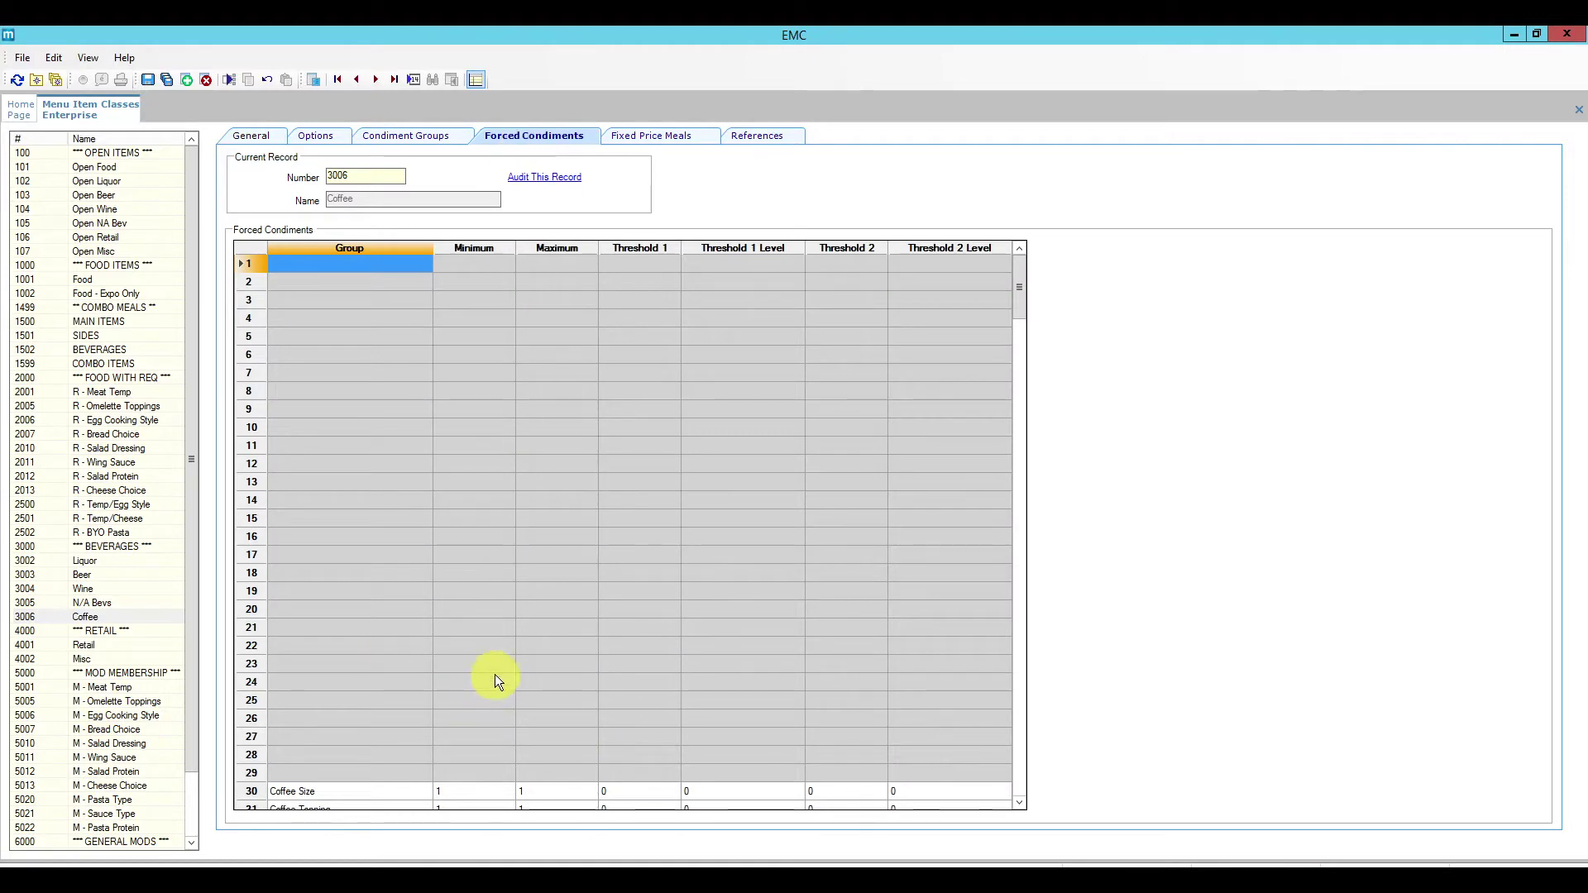
# Set Coffee Topping's forced condiment minimum to 0 and maximum to 20, then save.
pyautogui.moveTo(1019, 291); pyautogui.dragTo(1026, 340)
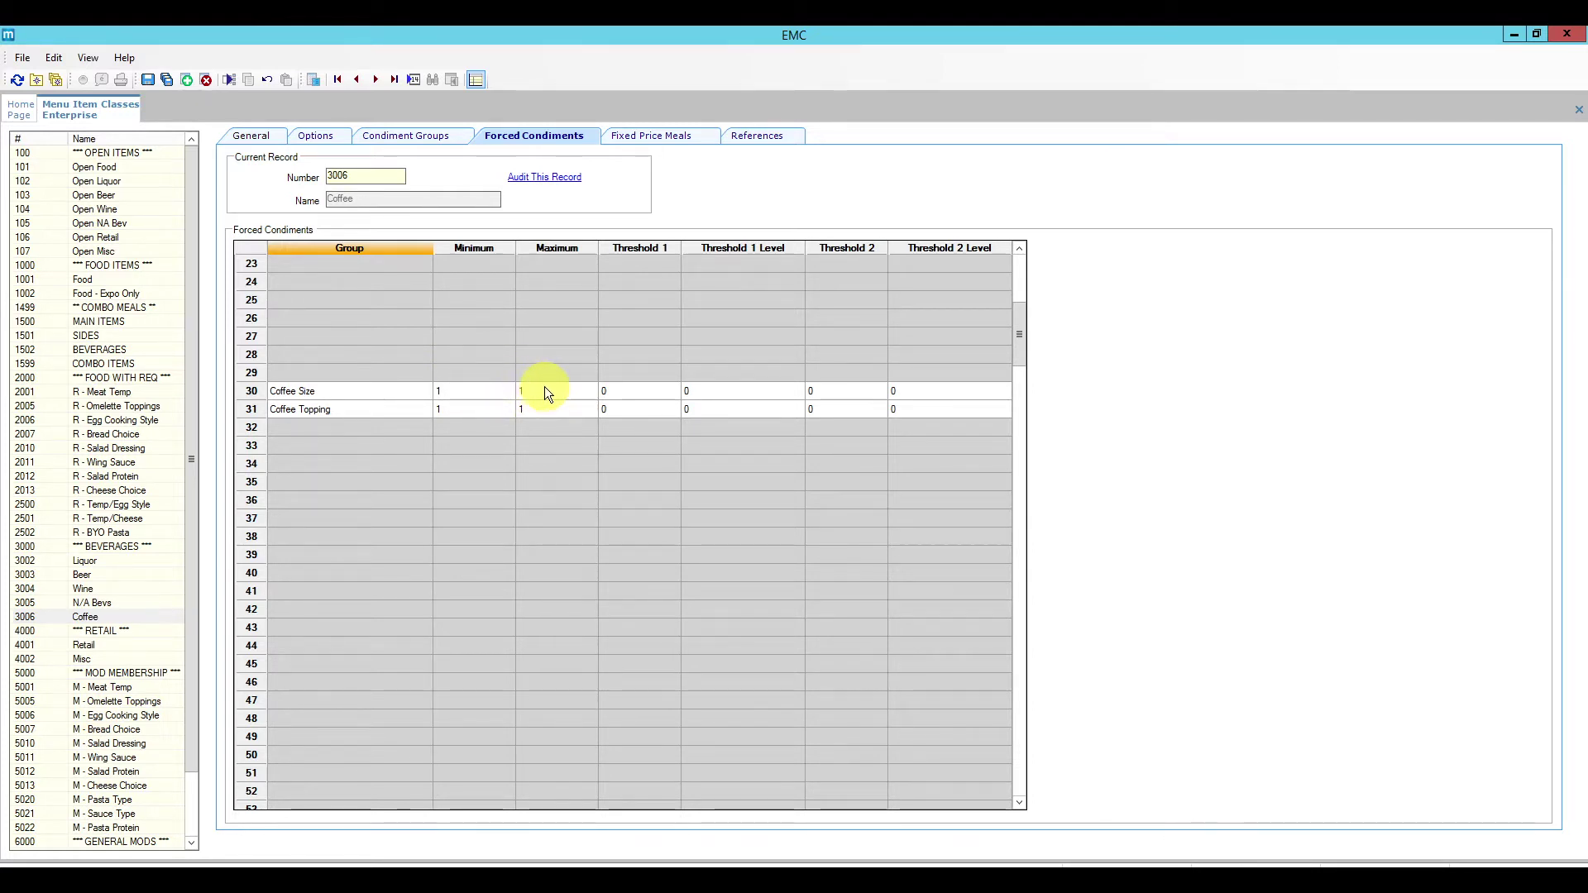
pyautogui.click(459, 418)
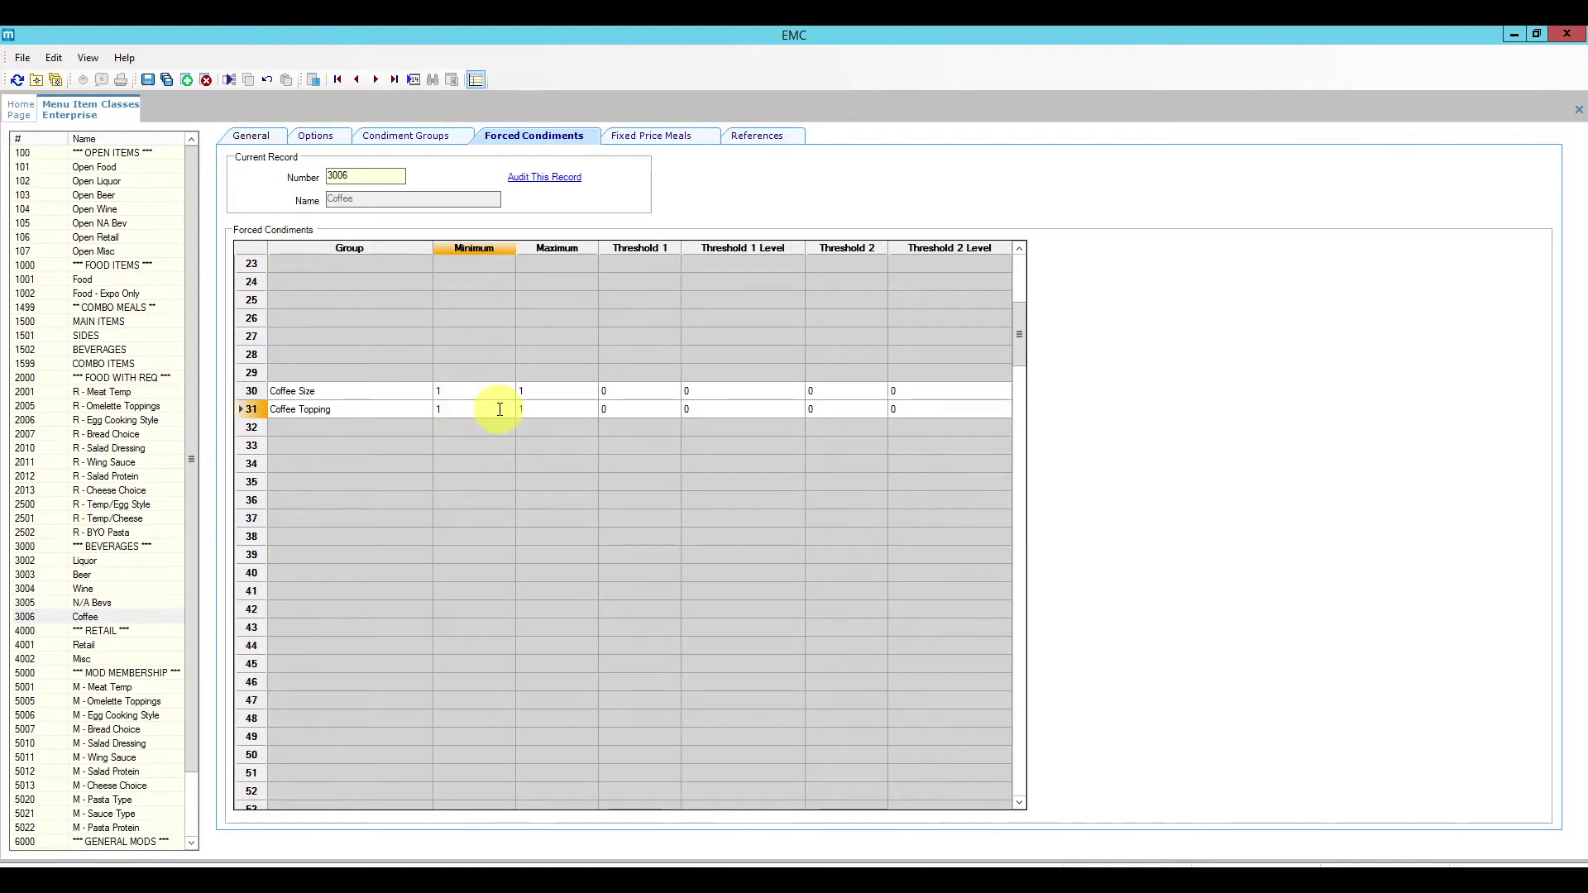
pyautogui.press('BackSpace')
pyautogui.write('0')
pyautogui.click(531, 407)
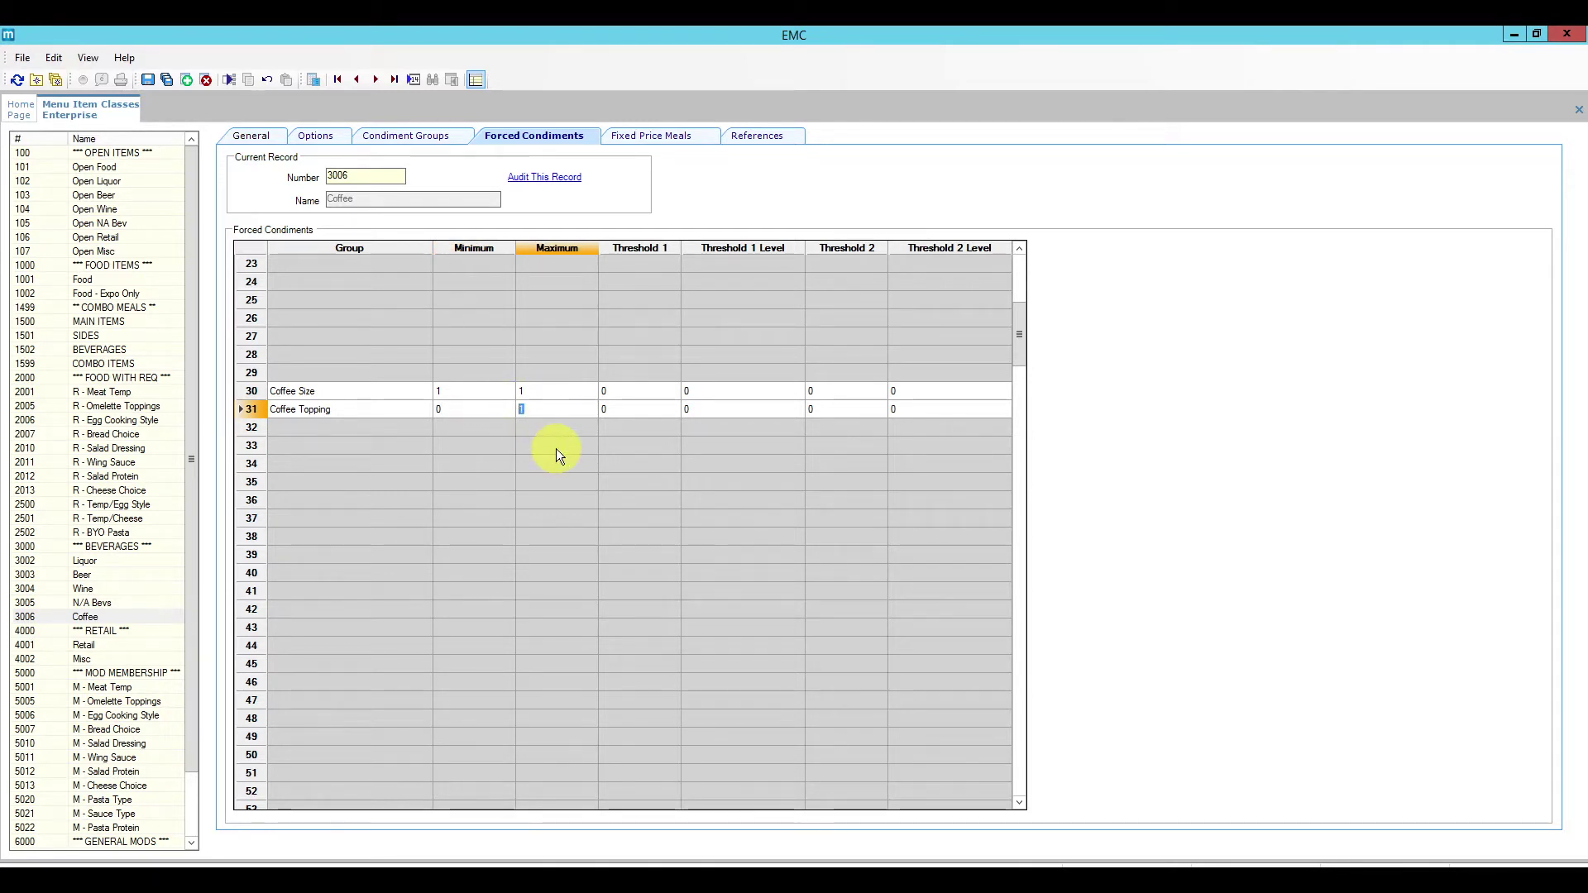
pyautogui.write('20')
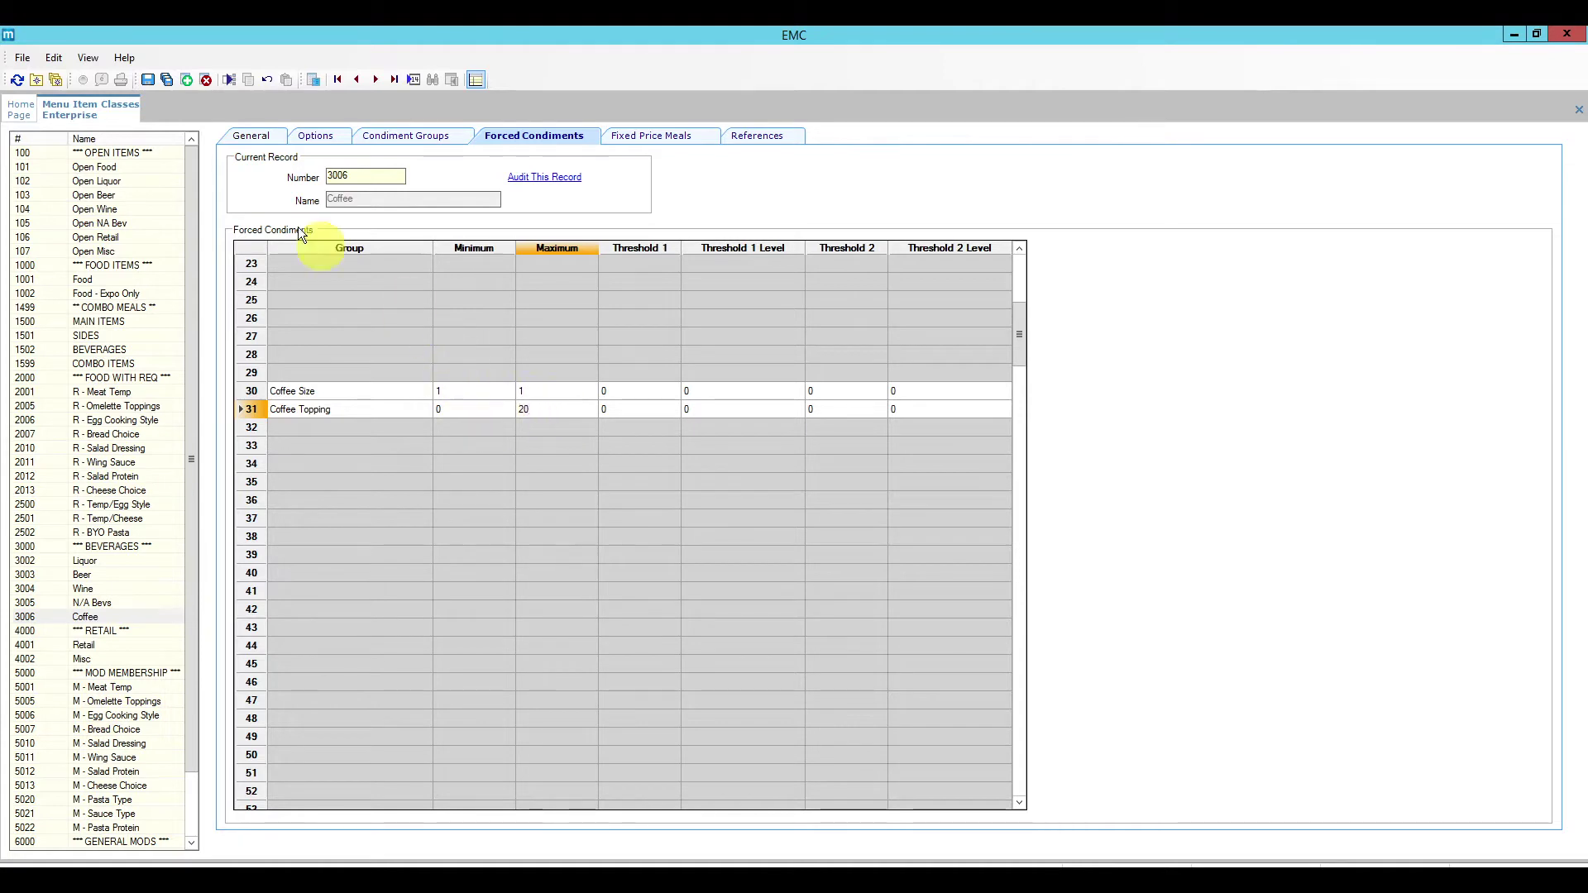
pyautogui.click(147, 80)
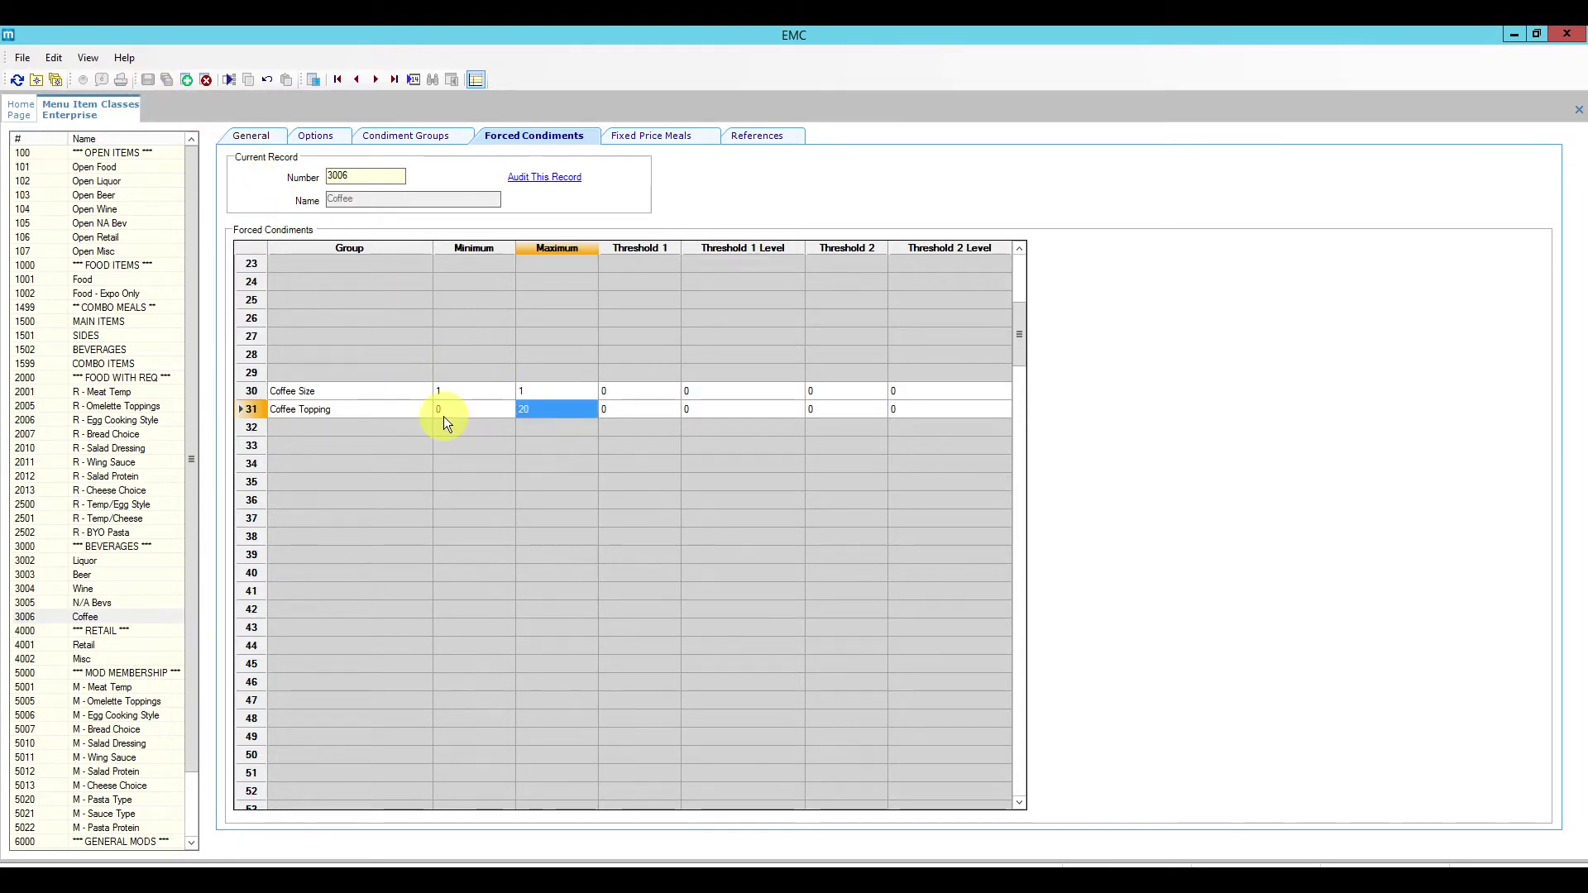
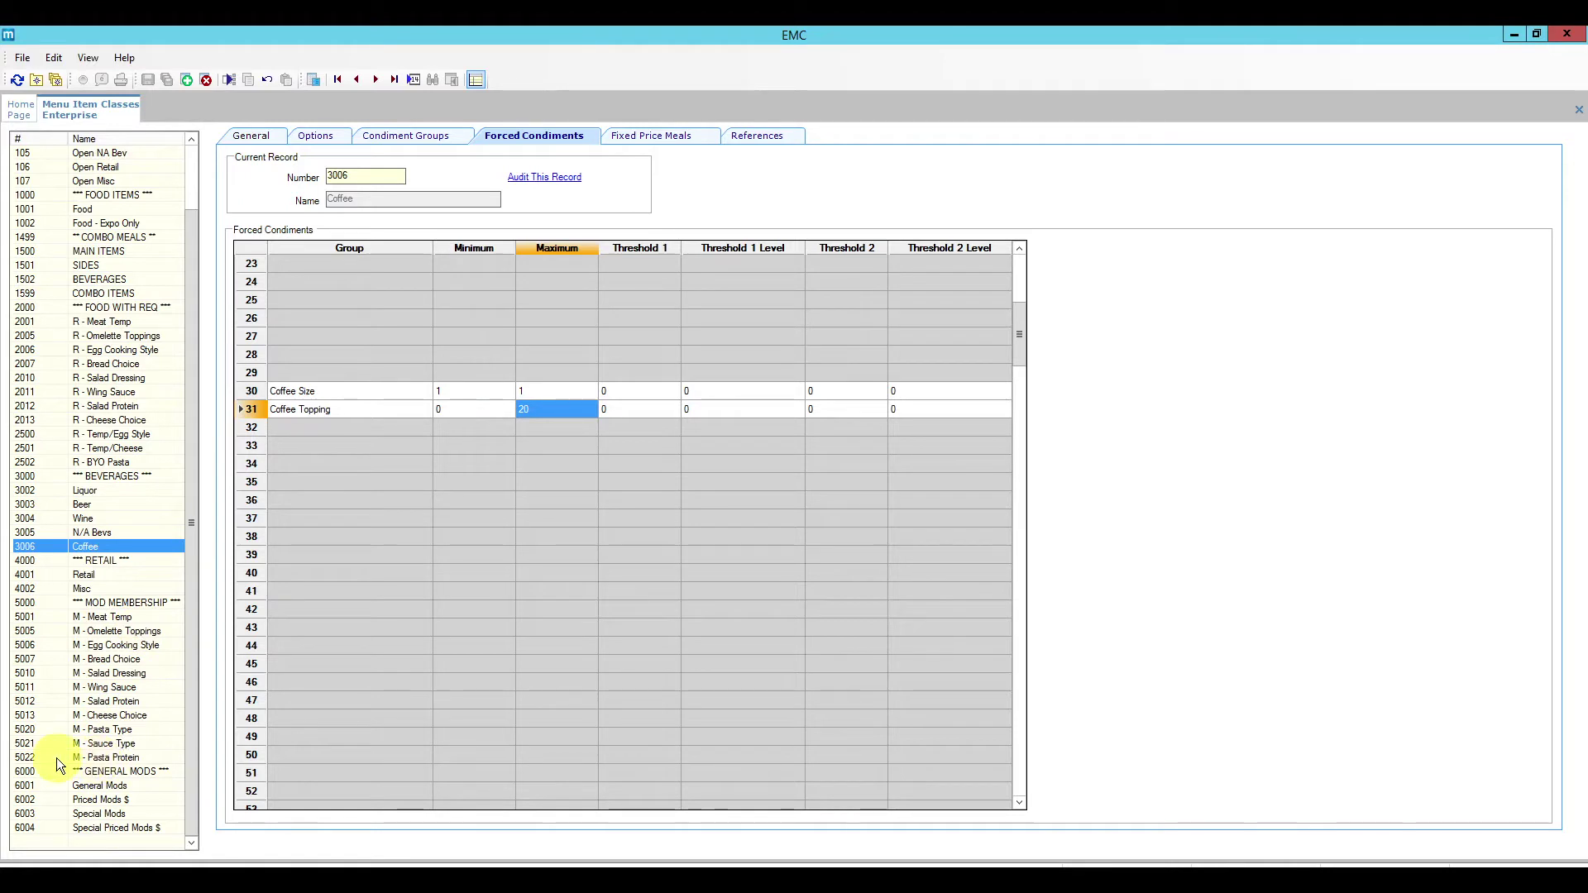
# Select menu item class 5022 M - Pasta Protein.
pyautogui.click(56, 757)
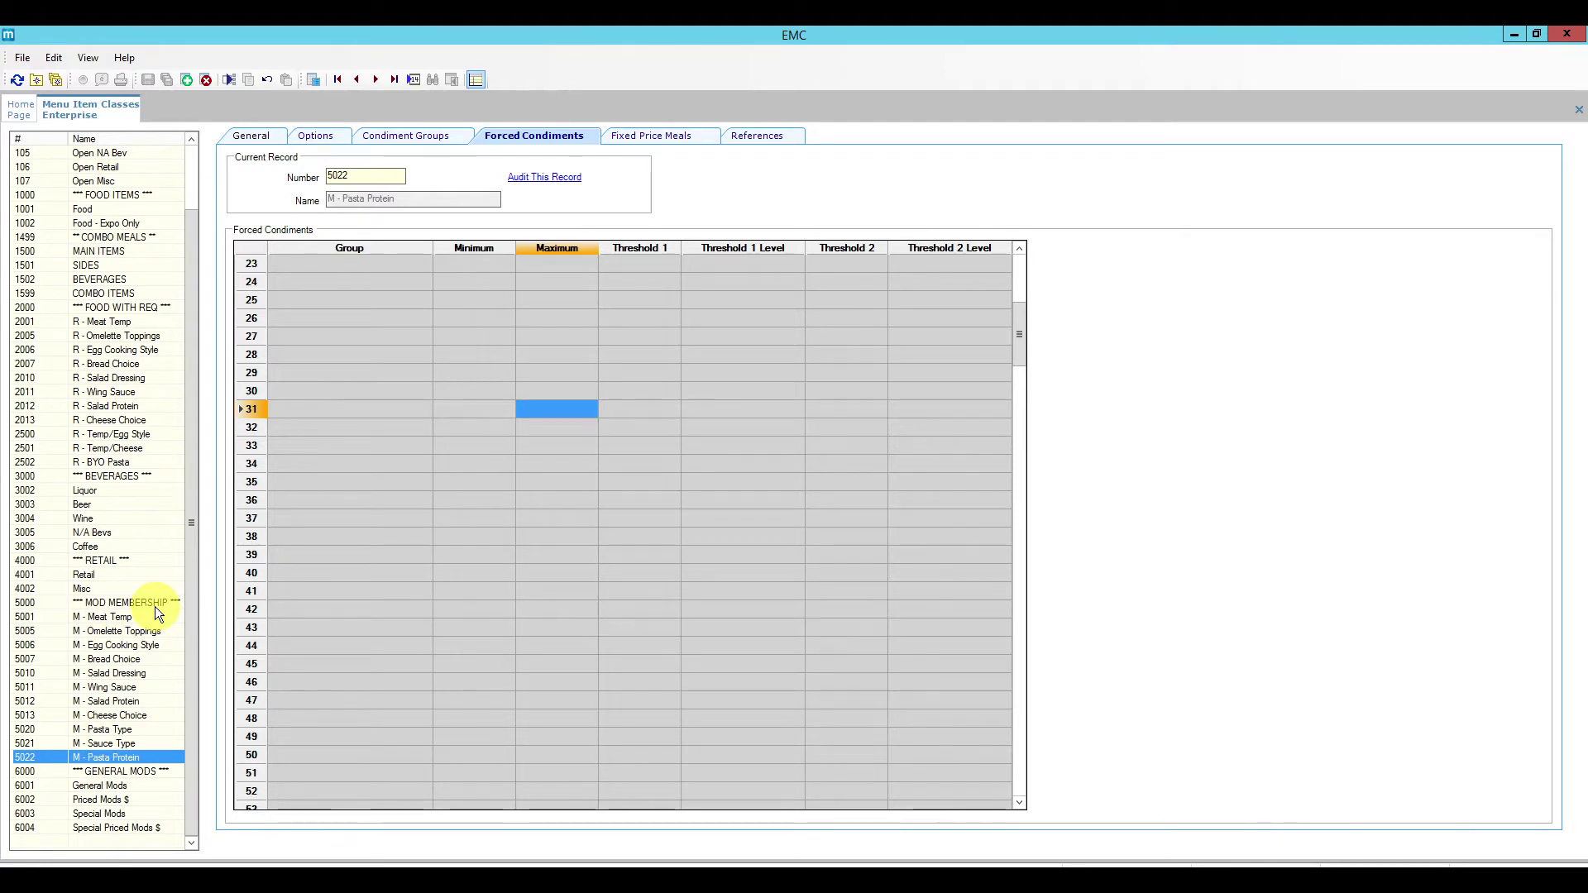
# Insert menu item class 'M - Coffee Size' using 5022 M - Pasta Protein as template.
pyautogui.click(403, 137)
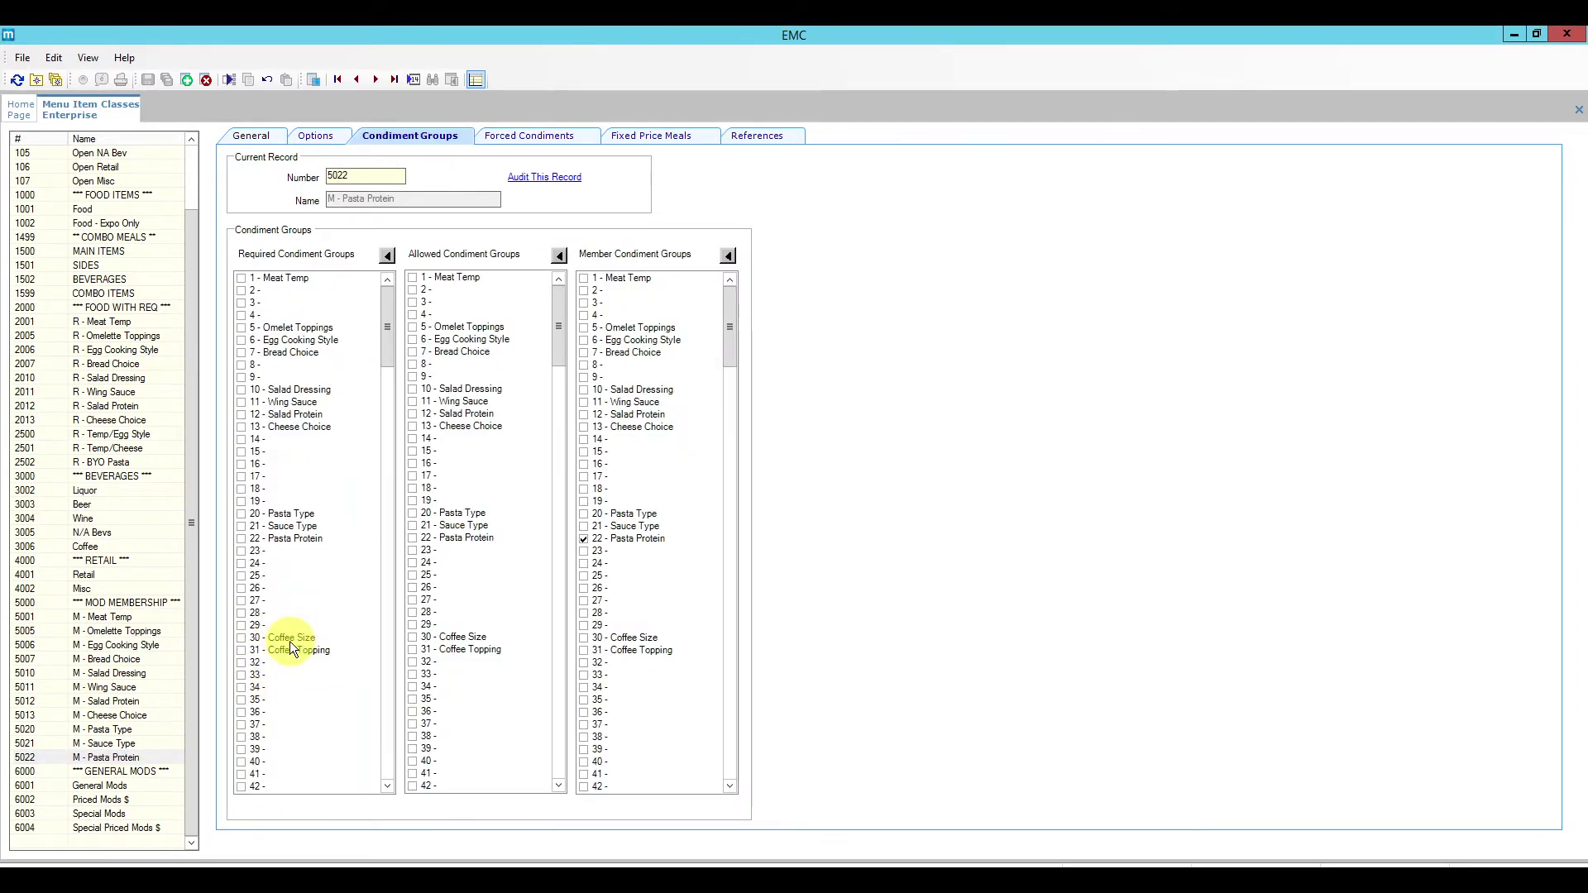
pyautogui.click(127, 754)
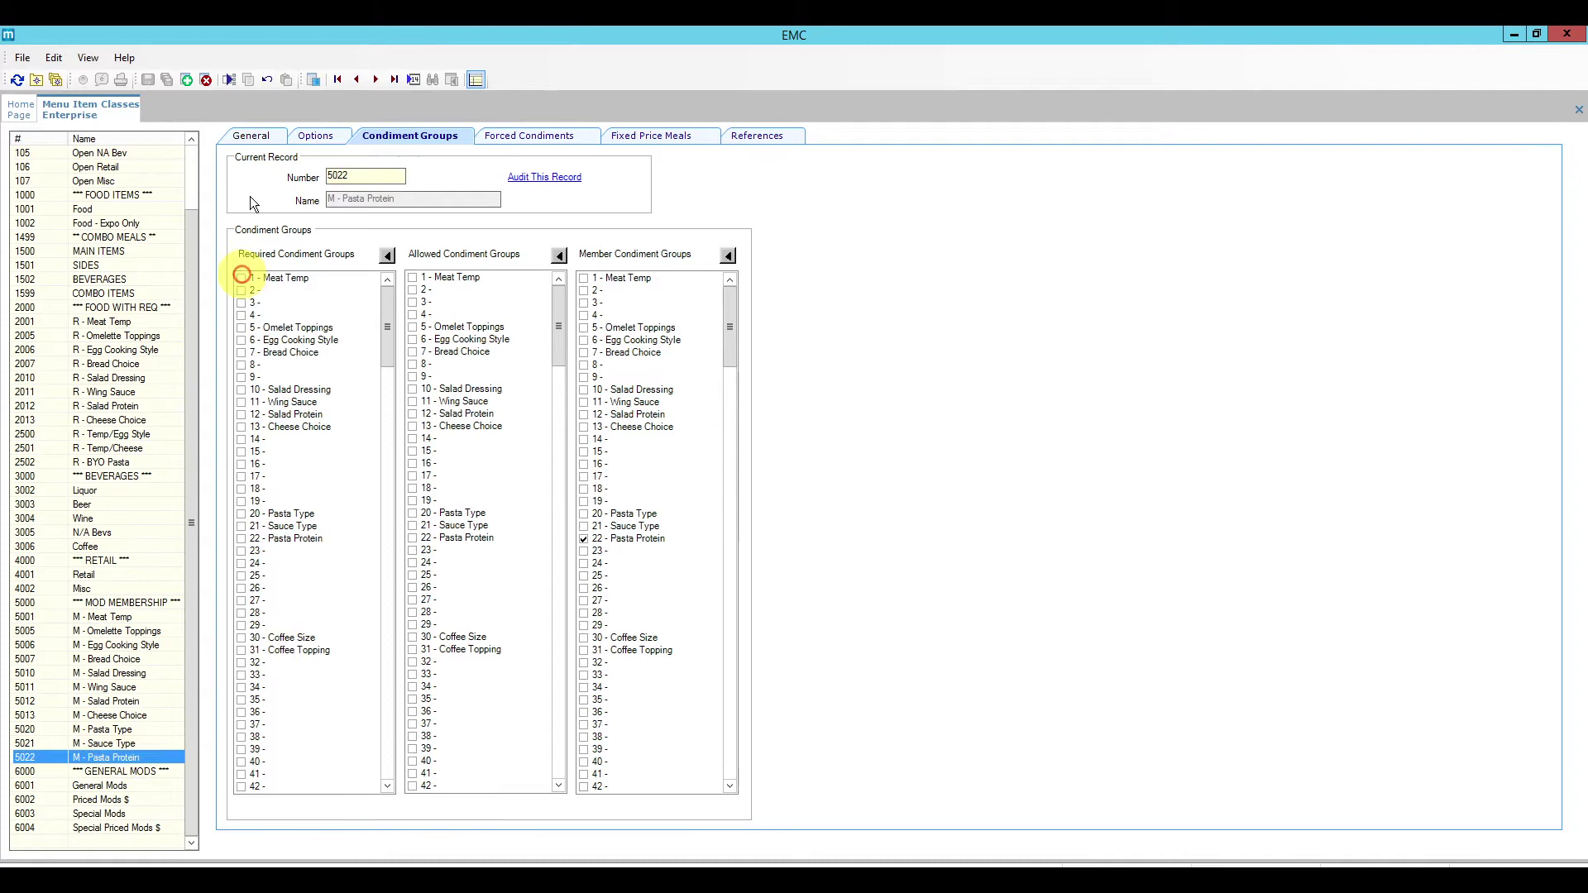
pyautogui.click(187, 80)
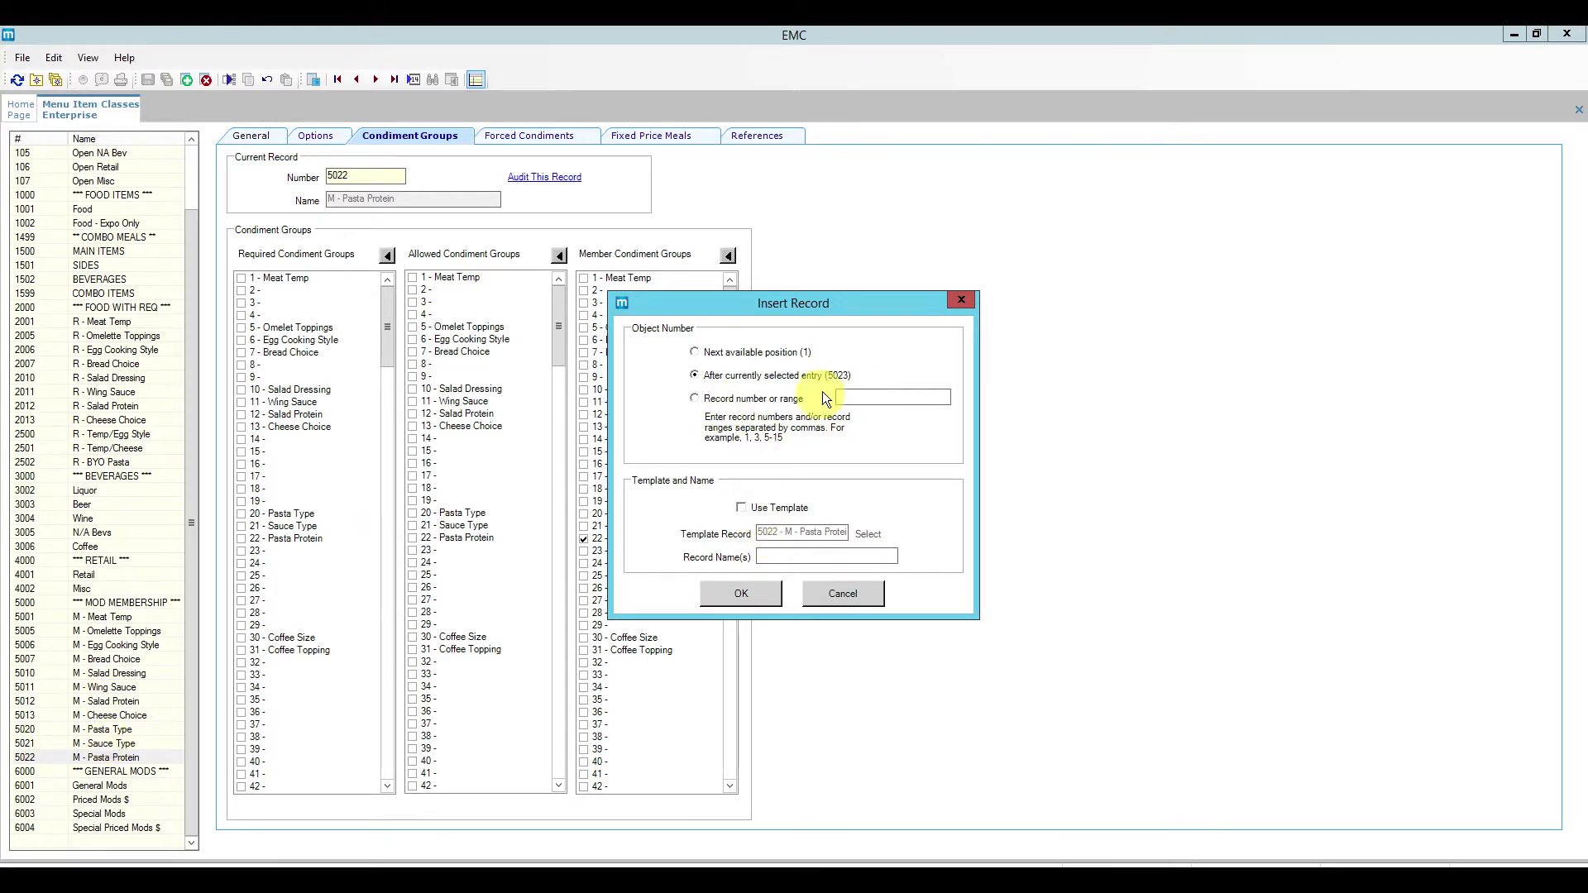
pyautogui.click(778, 508)
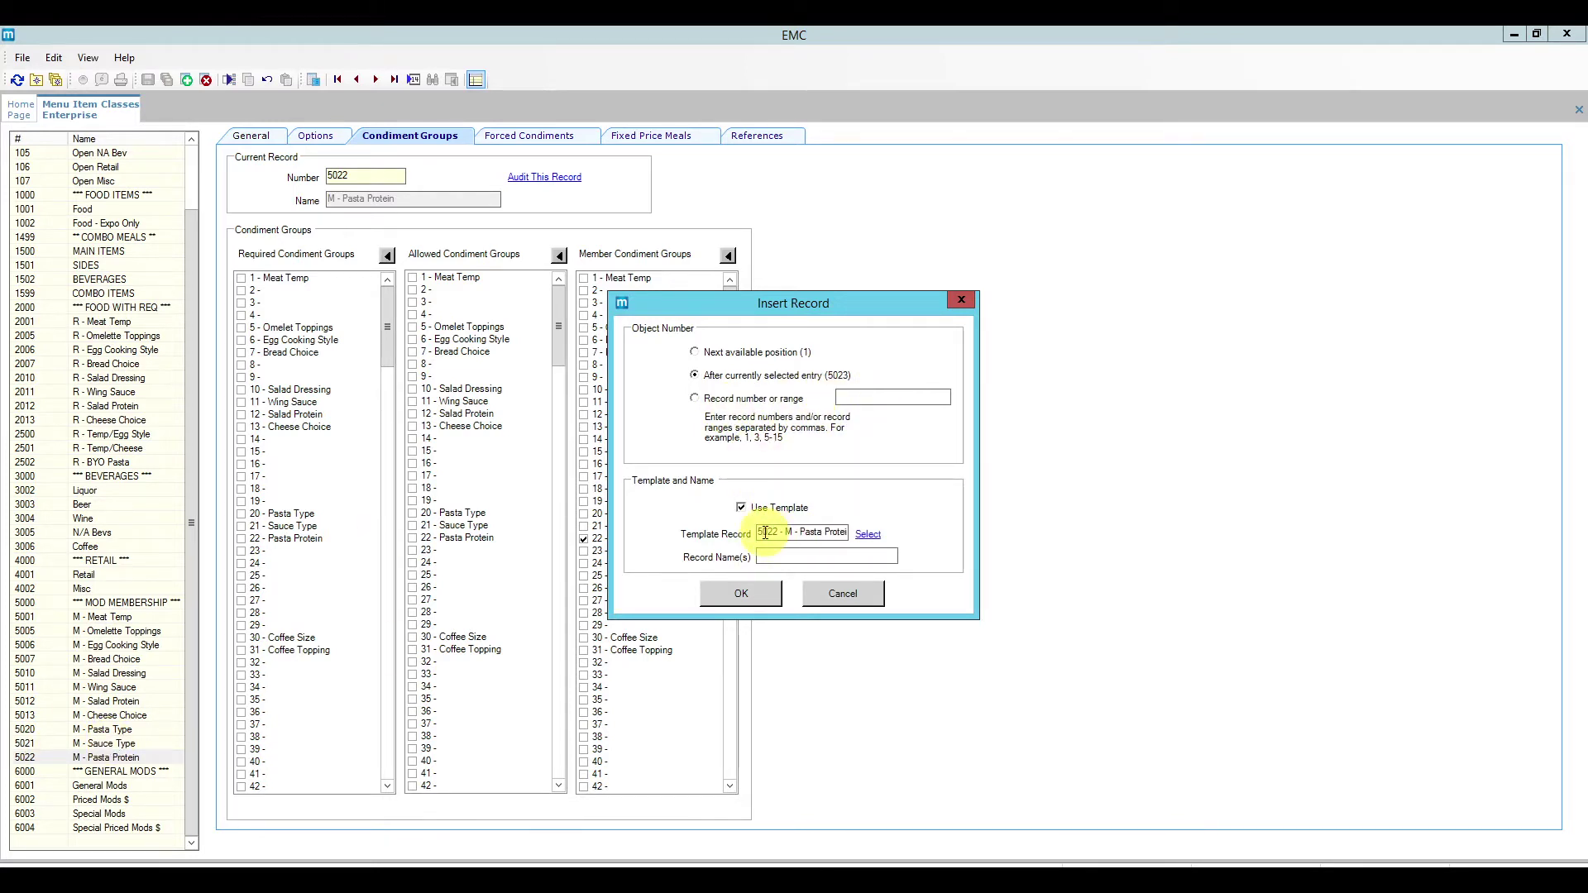
pyautogui.click(780, 560)
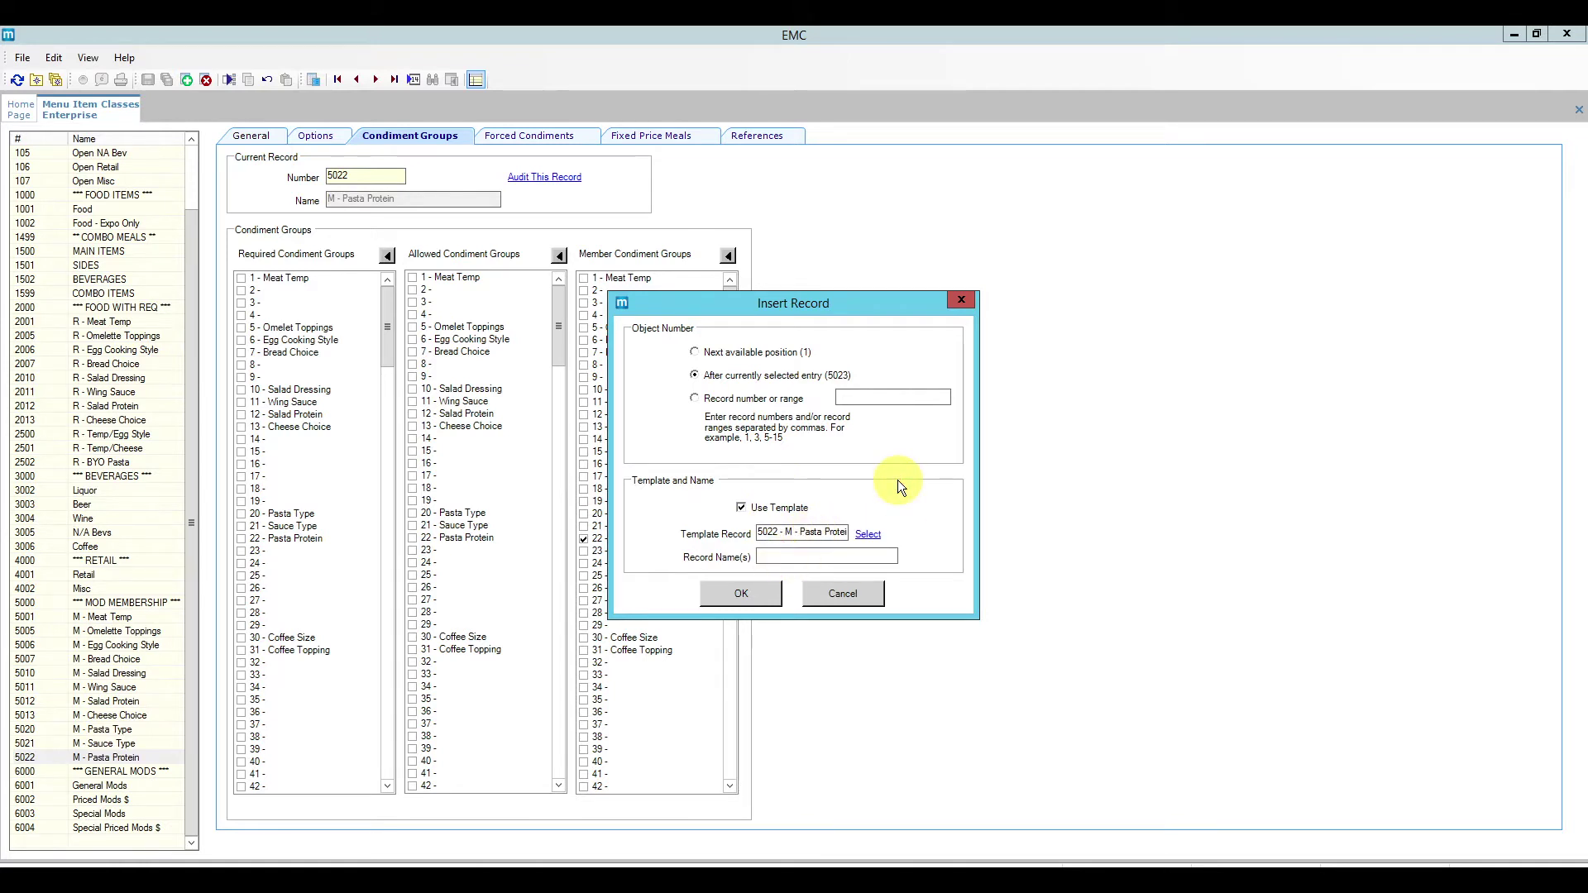
pyautogui.write('Cofee')
pyautogui.write('M -')
pyautogui.click(787, 555)
pyautogui.write('fee Size')
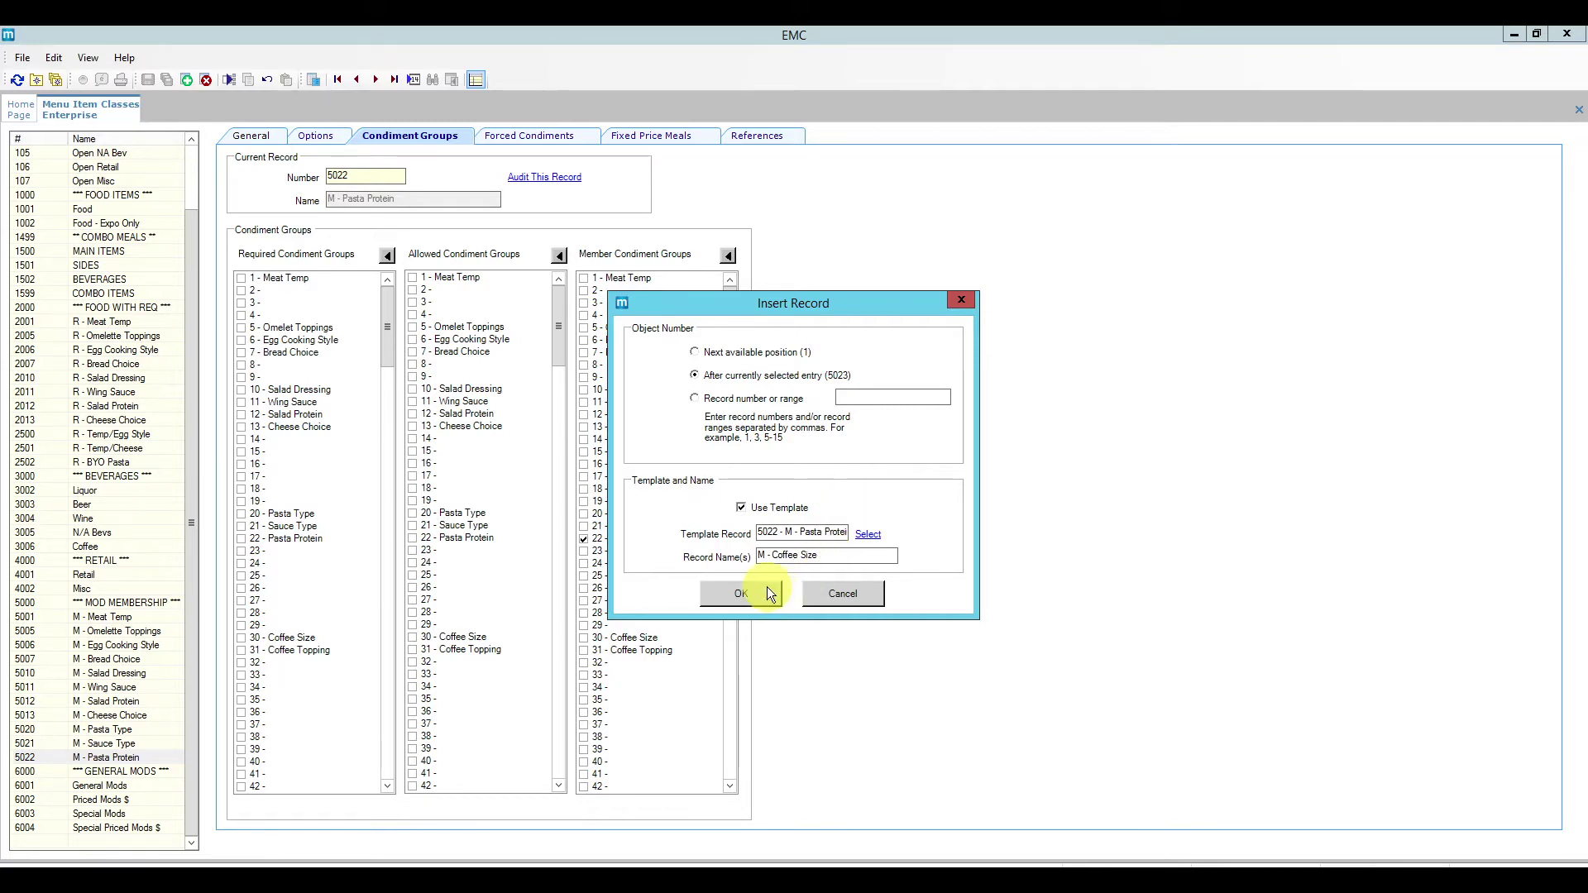
pyautogui.click(766, 588)
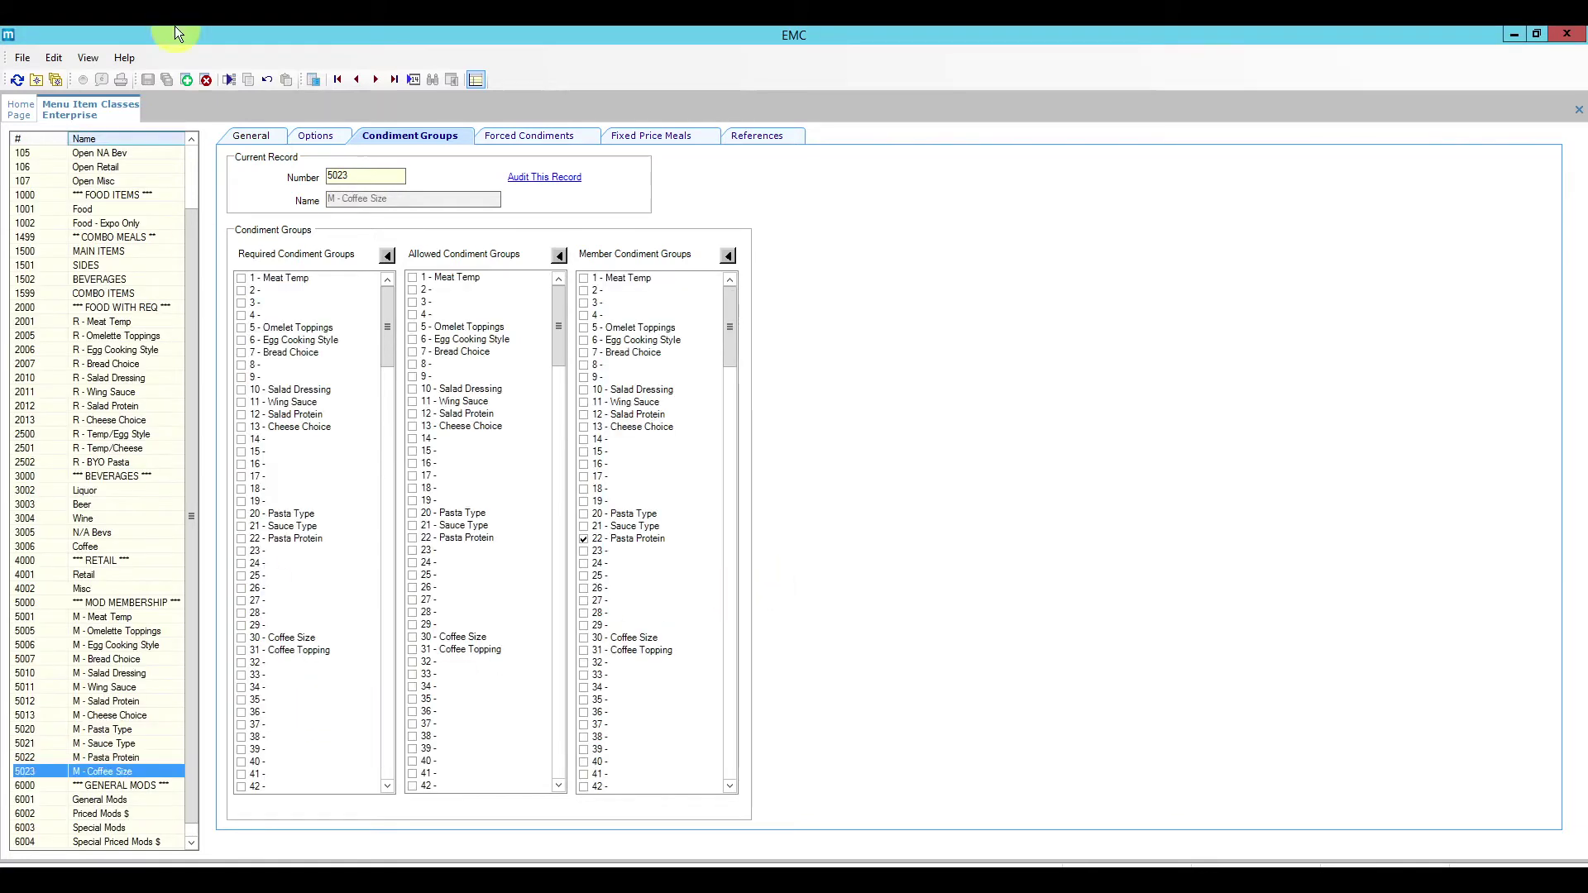
# Insert a second class 'M - Coffee Topings' using 5023 M - Coffee Size as template.
pyautogui.click(187, 80)
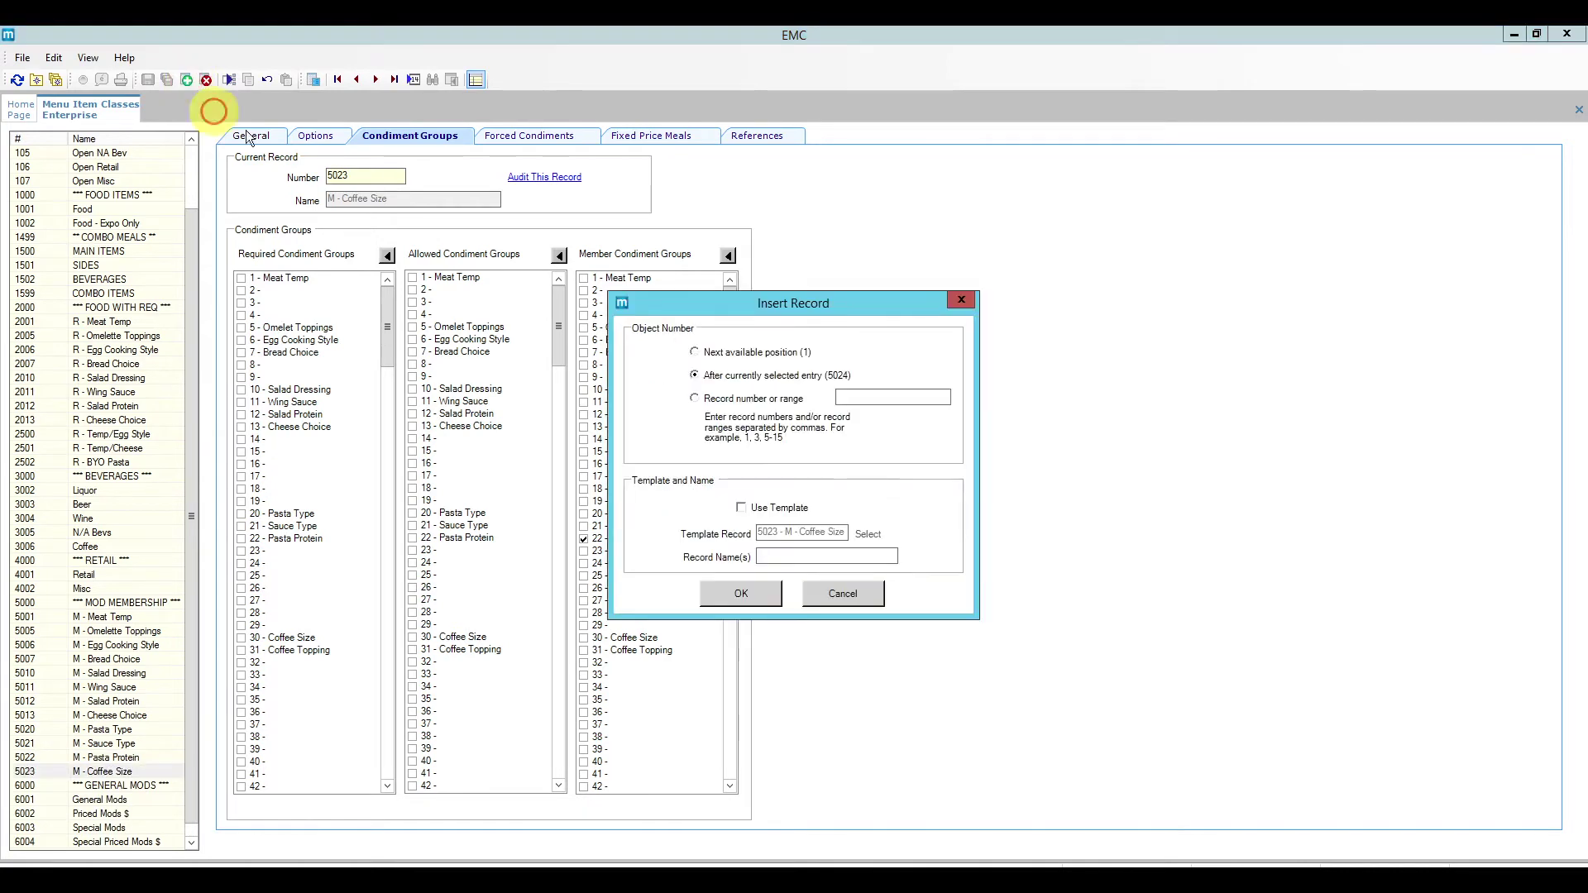
pyautogui.click(767, 508)
pyautogui.click(781, 558)
pyautogui.write('M')
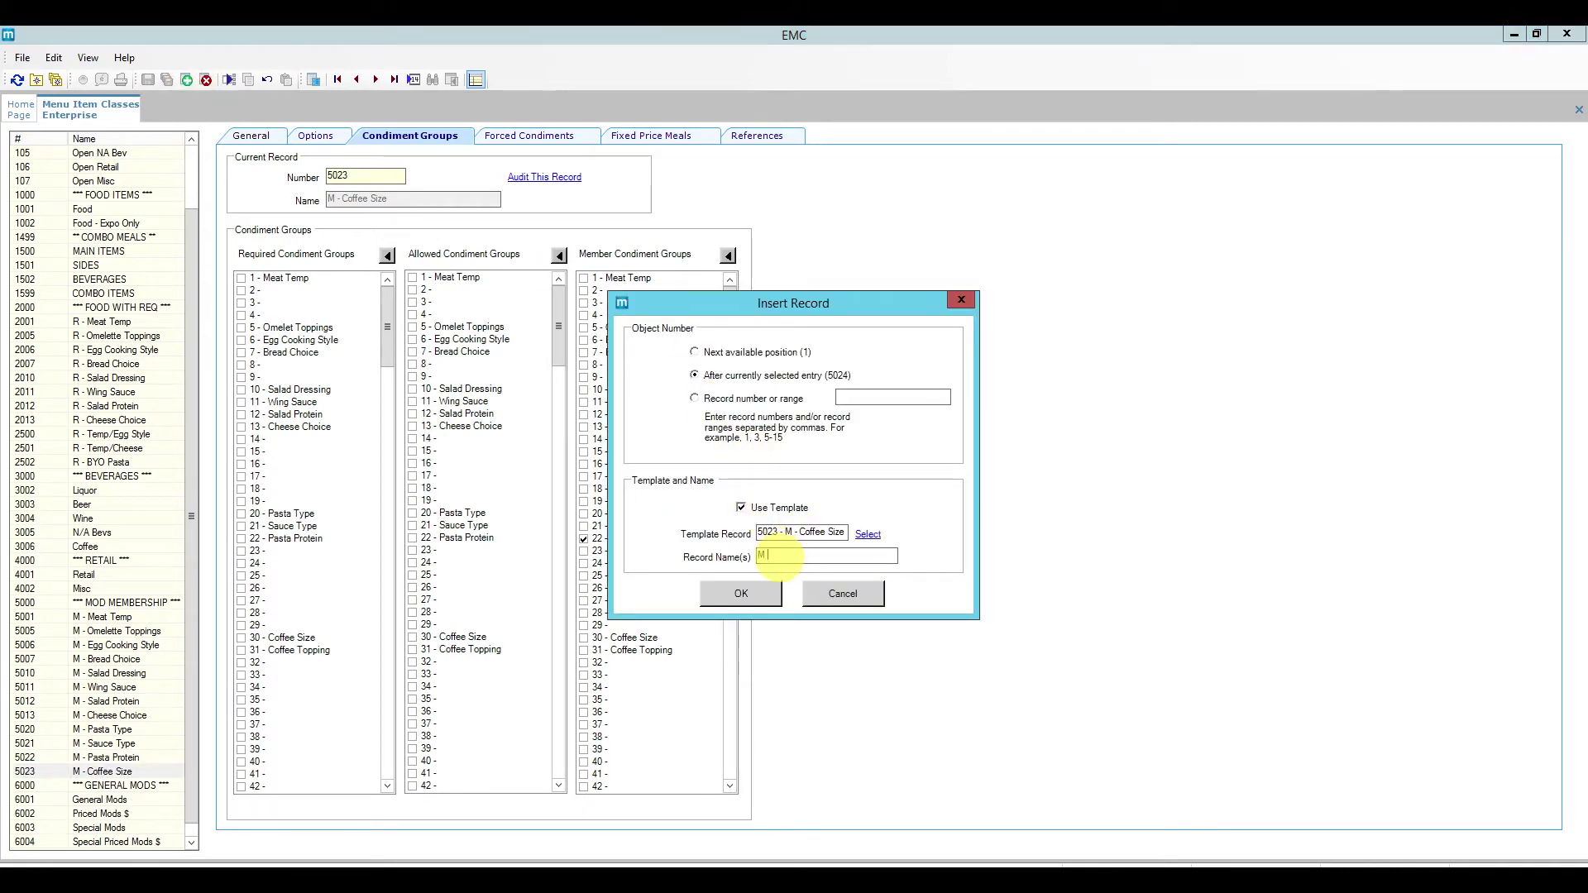
pyautogui.write(' - Coffee Topings')
pyautogui.click(742, 594)
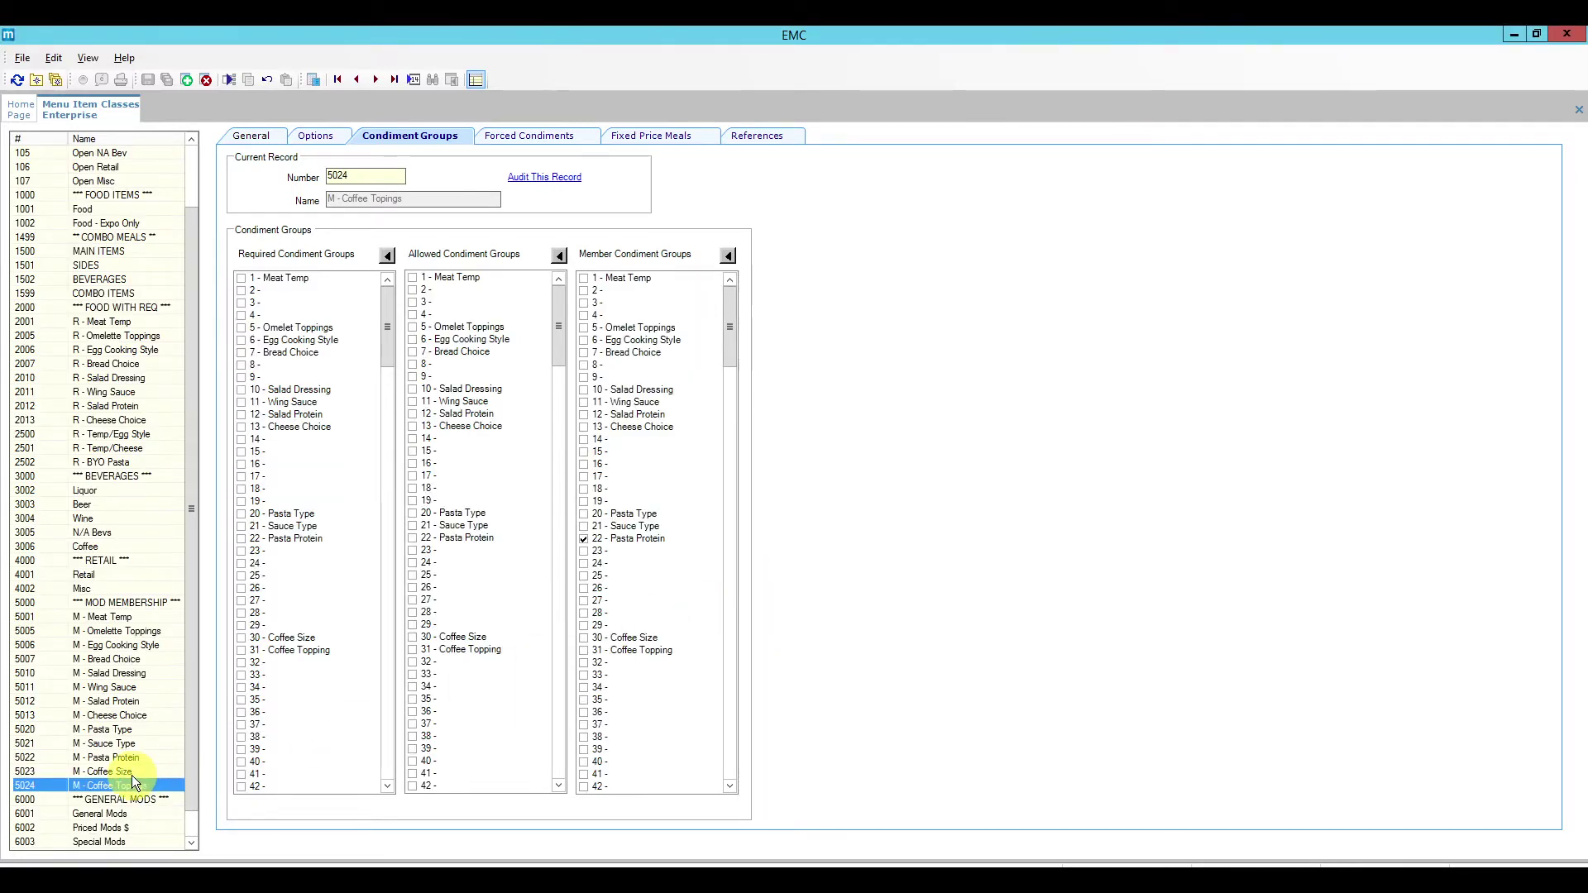
pyautogui.click(252, 136)
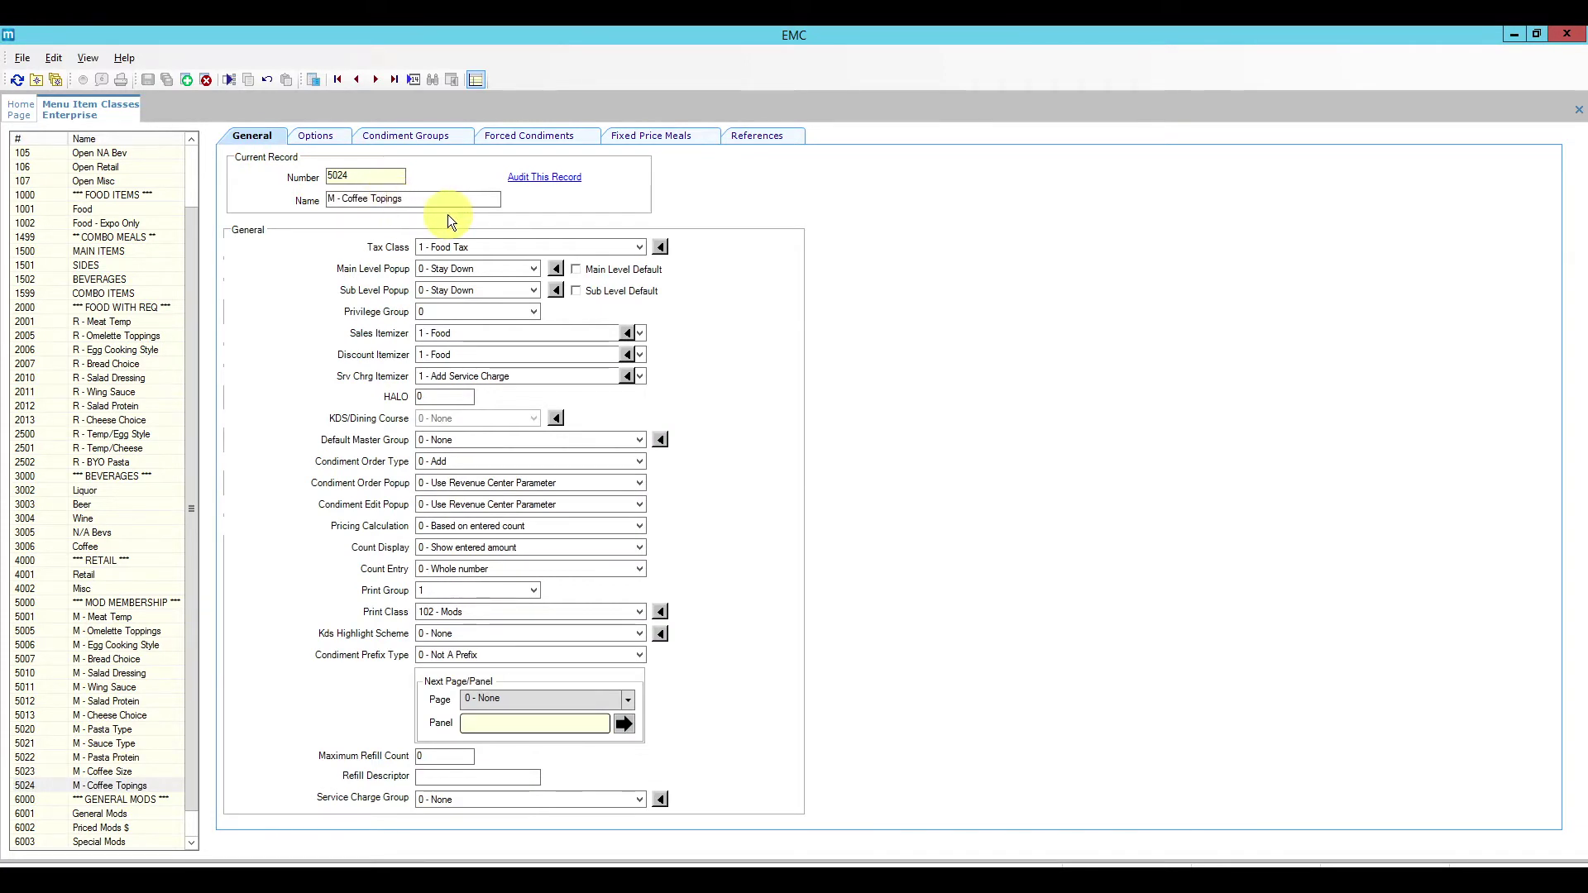
# Rename class 5024 to 'M - Coffee Toppings' and switch its membership from Pasta Protein to Coffee Topping (31).
pyautogui.write('p')
pyautogui.click(440, 139)
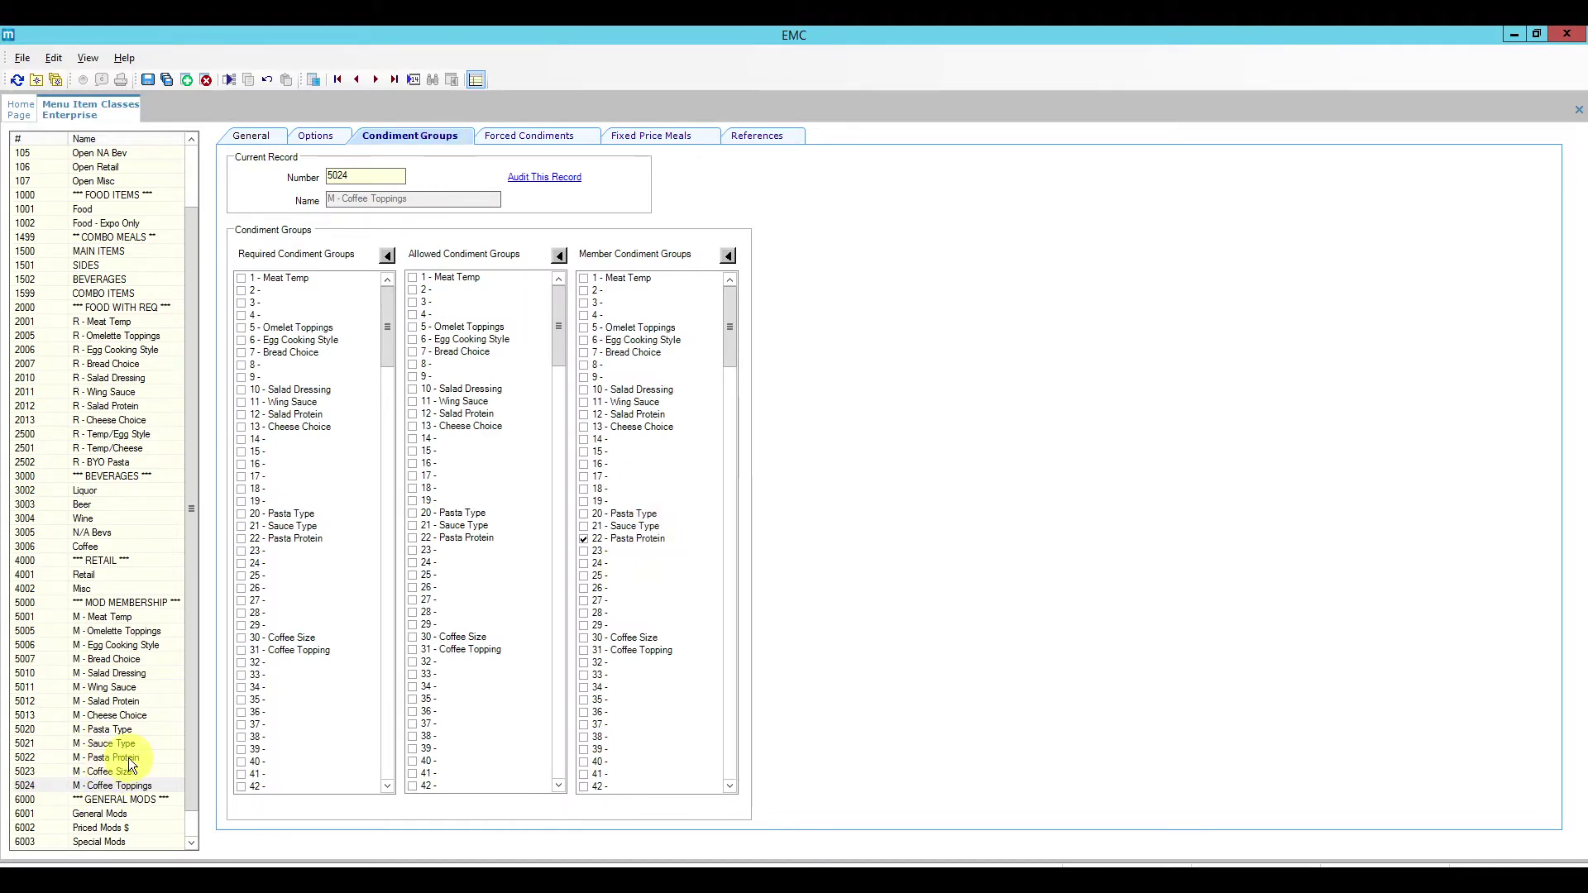
pyautogui.click(583, 541)
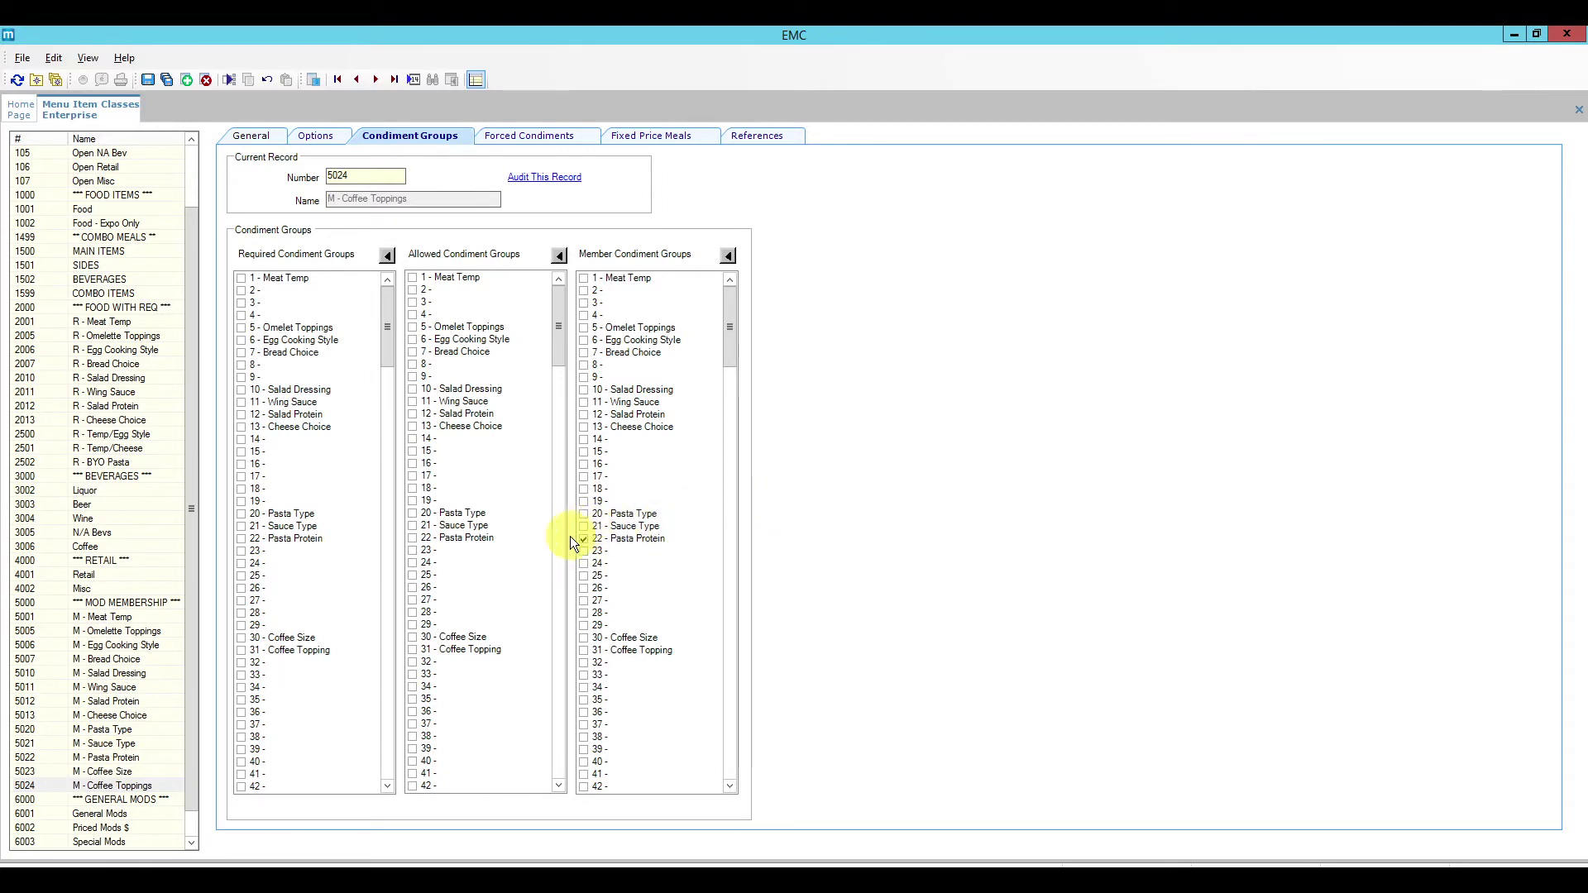
pyautogui.click(583, 538)
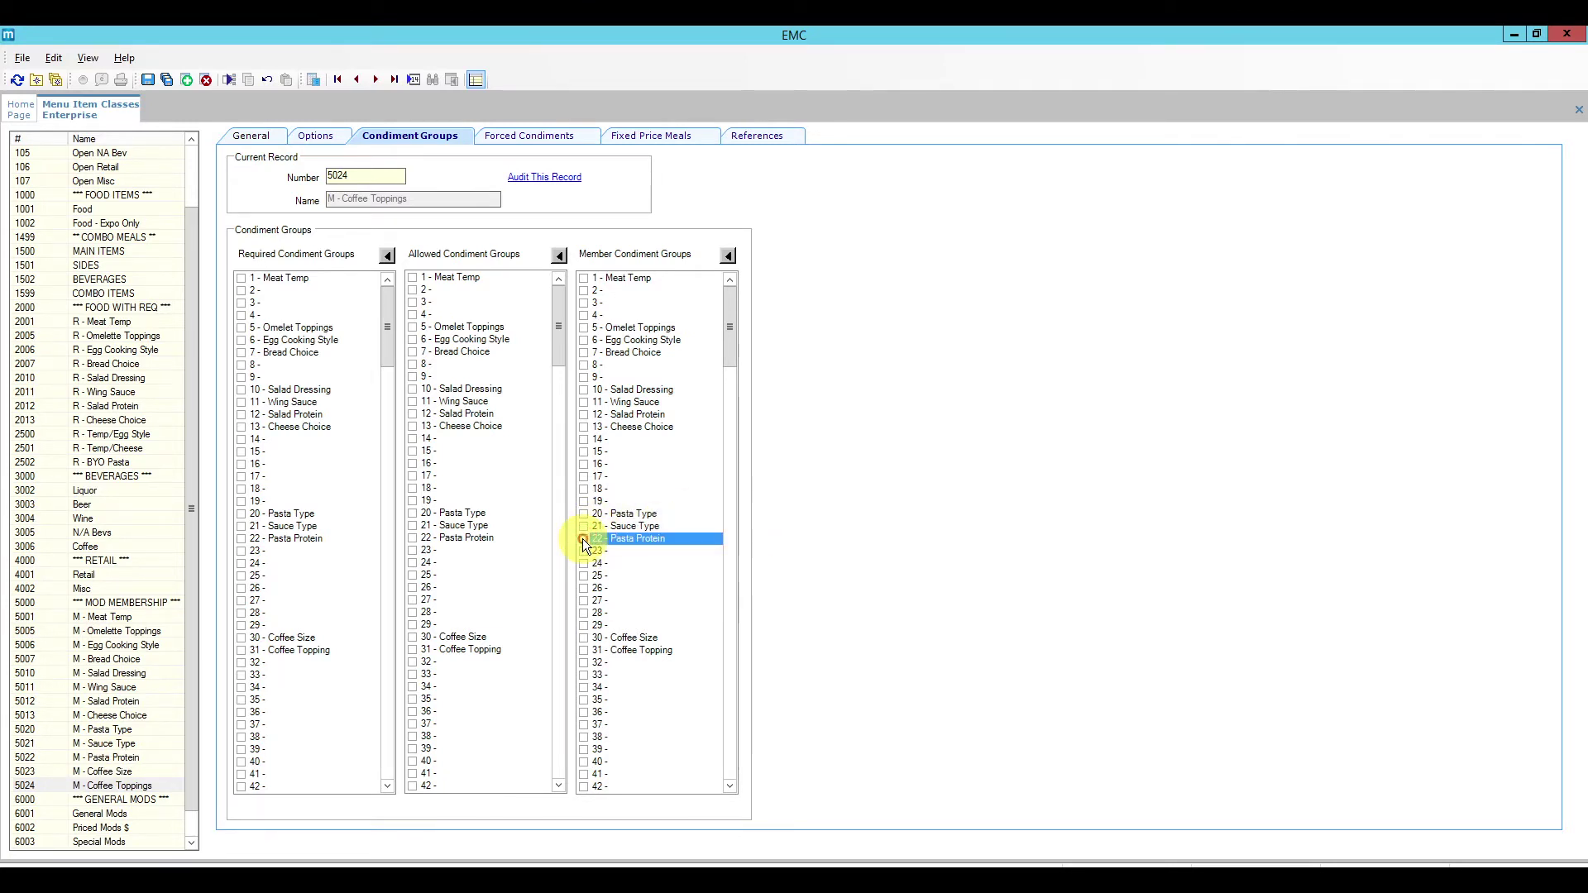
pyautogui.click(120, 786)
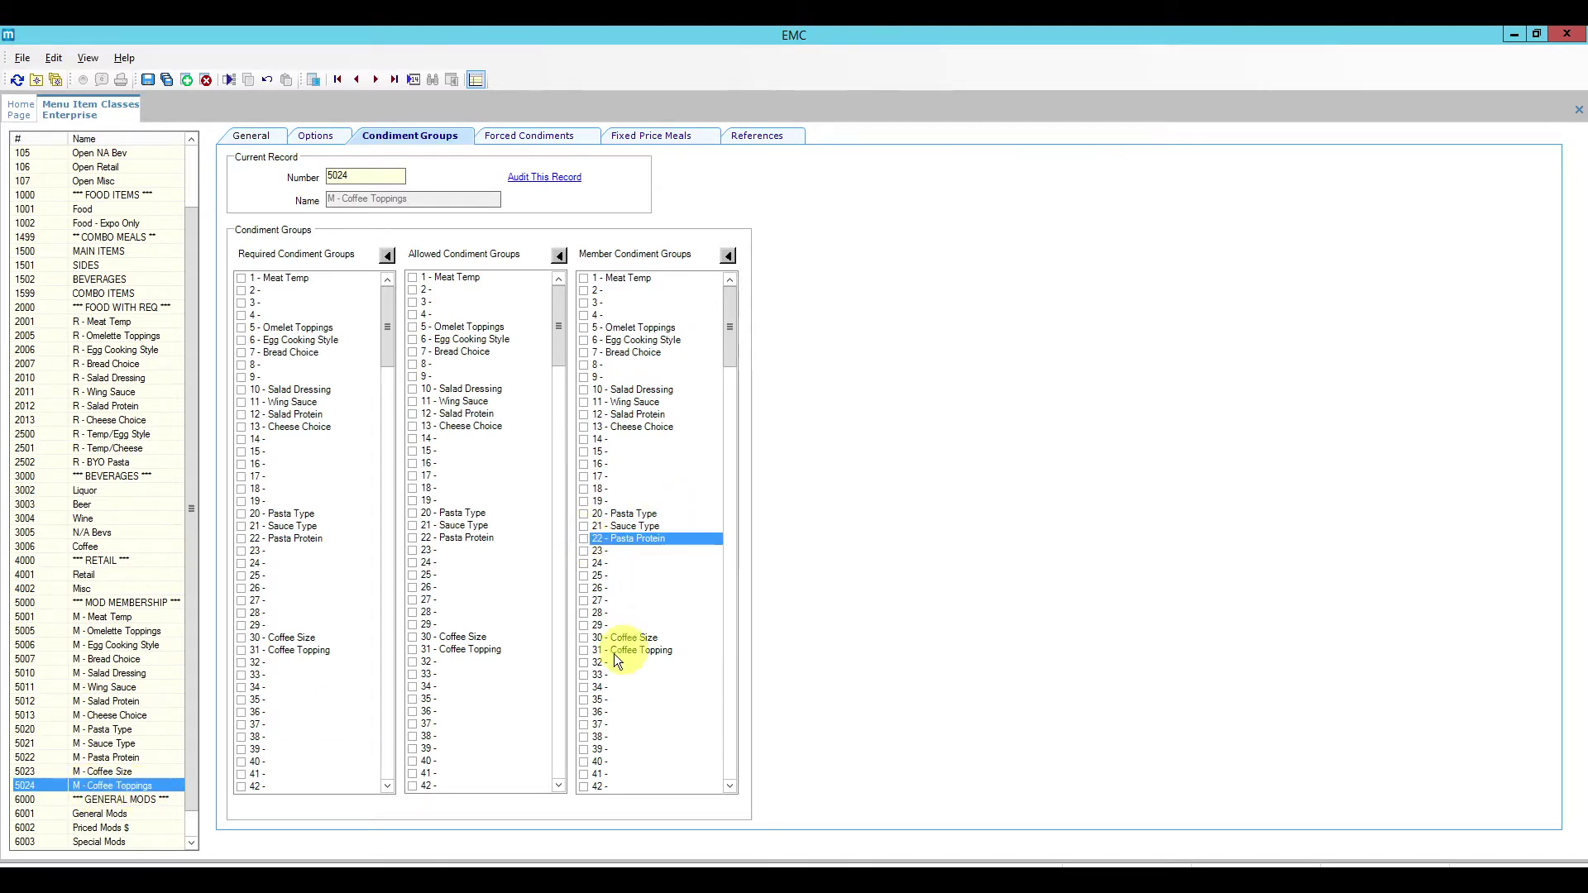
pyautogui.click(583, 651)
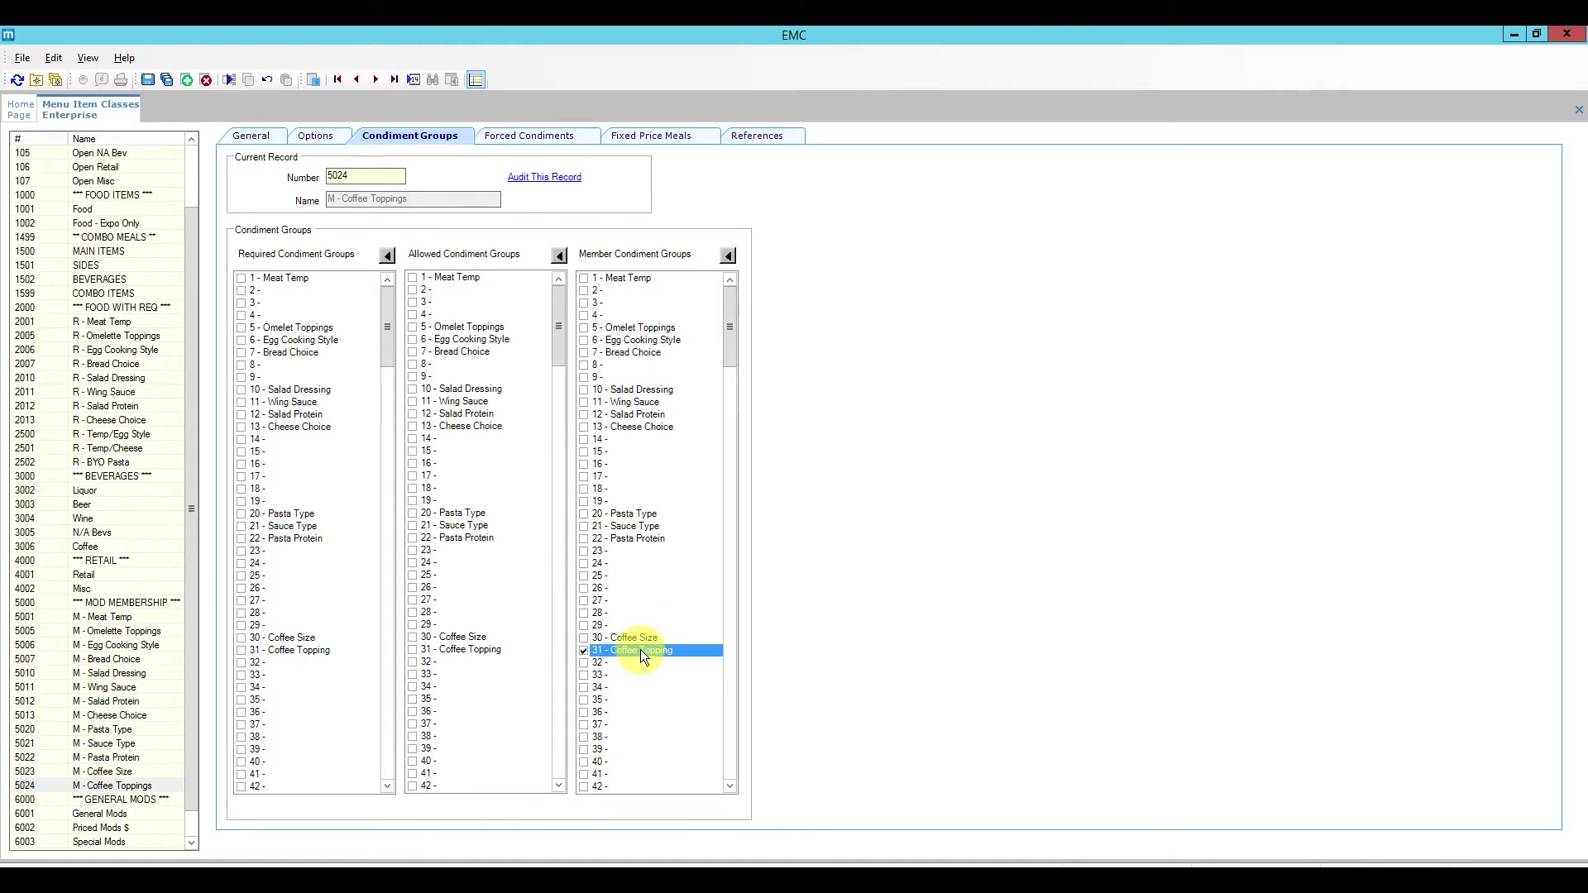
# Switch class 5023 M - Coffee Size from Pasta Protein membership to condiment group 30 - Coffee Size.
pyautogui.click(122, 769)
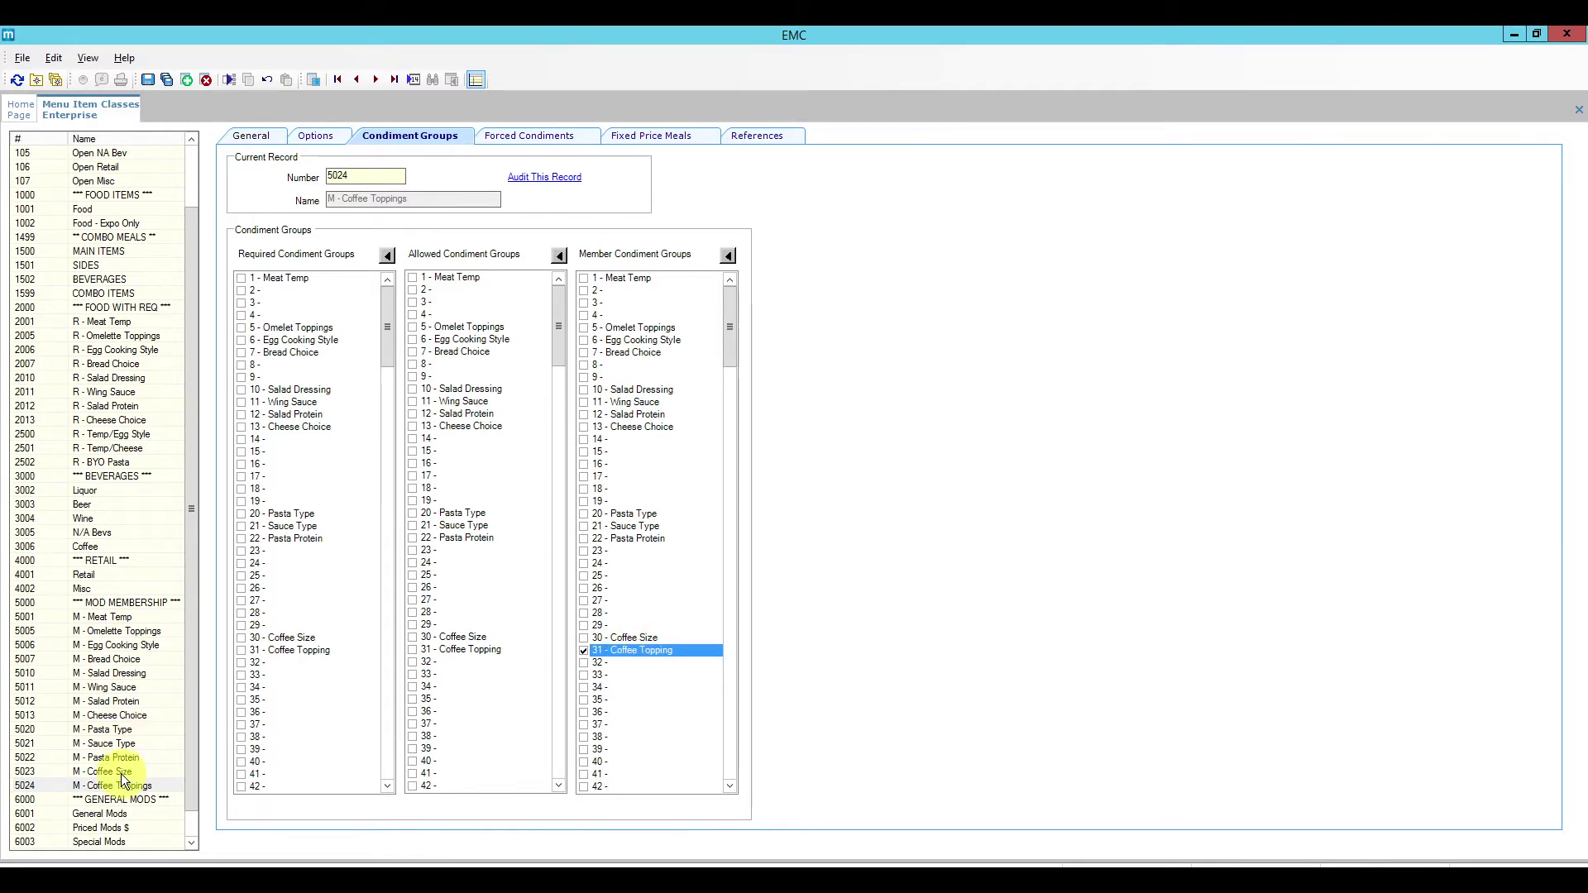
pyautogui.click(586, 539)
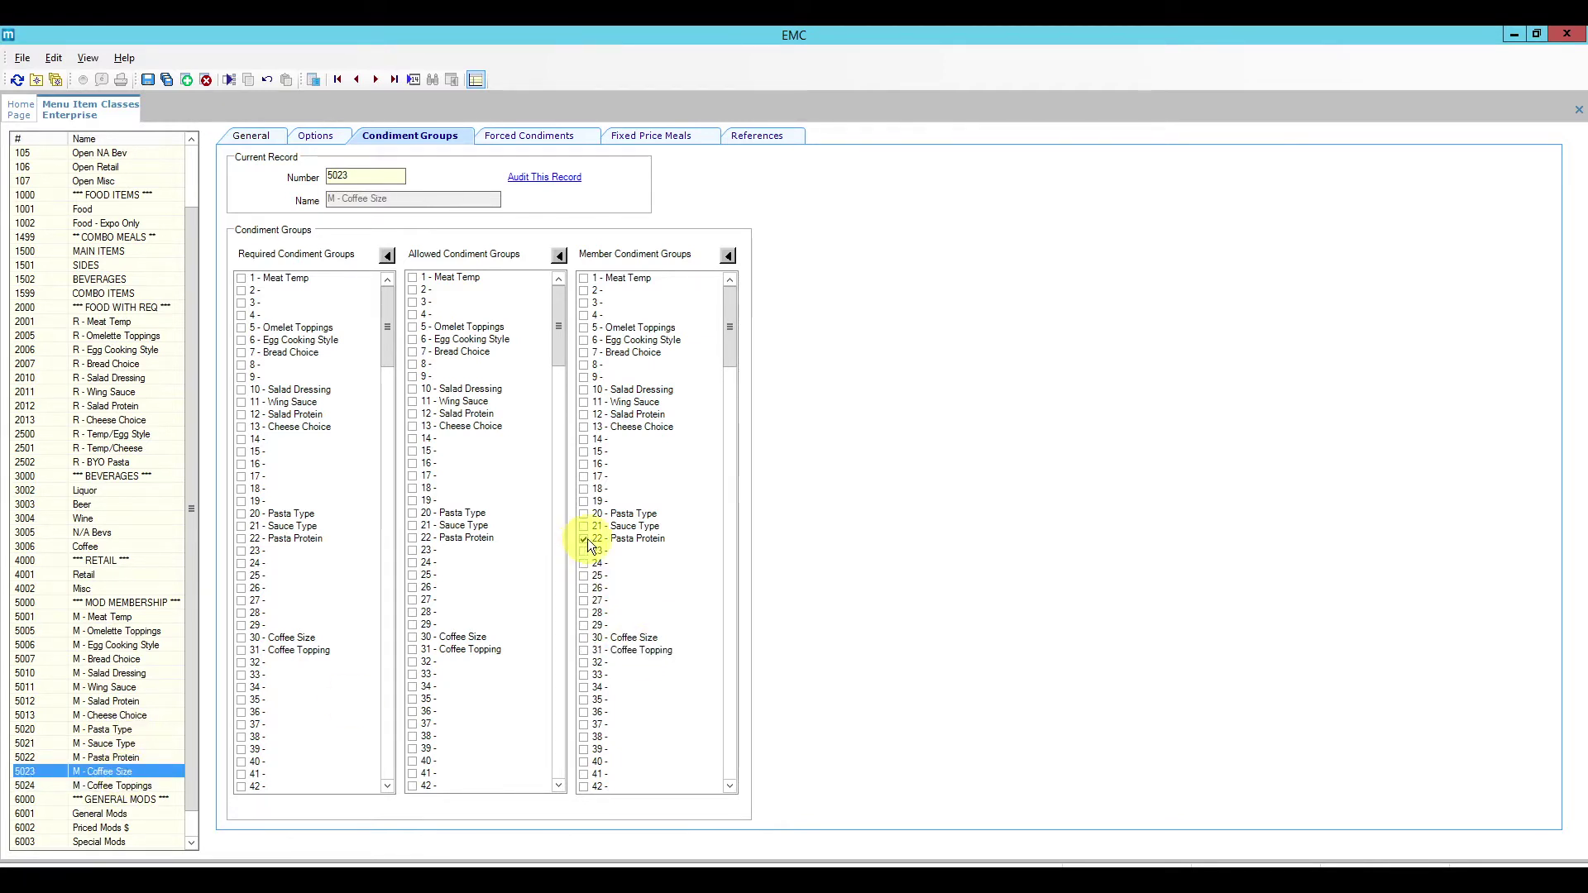
pyautogui.click(587, 638)
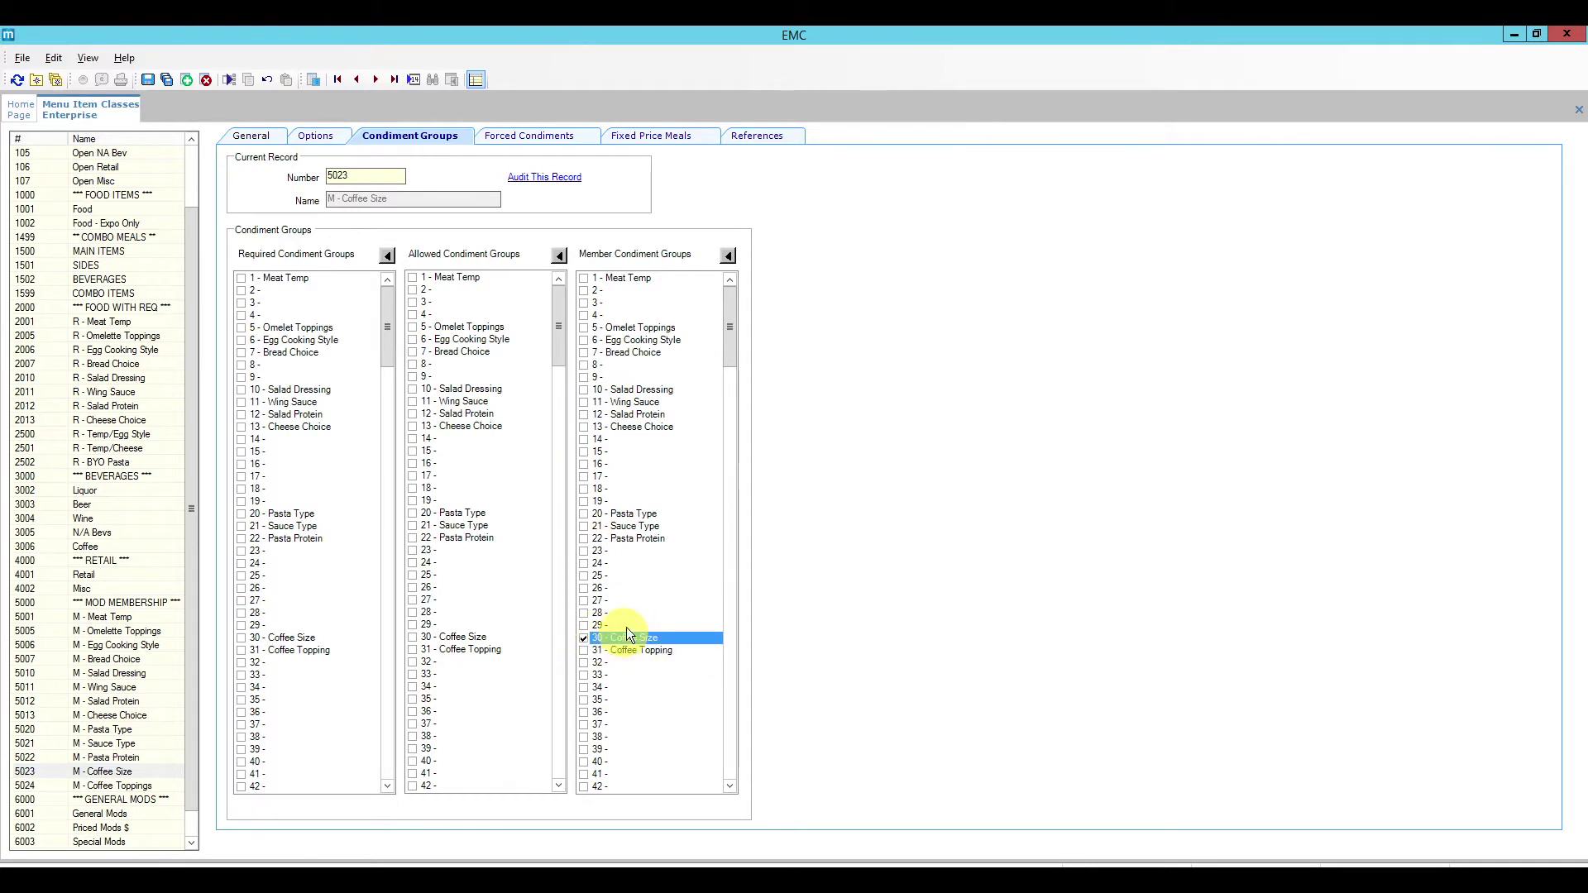
pyautogui.click(251, 135)
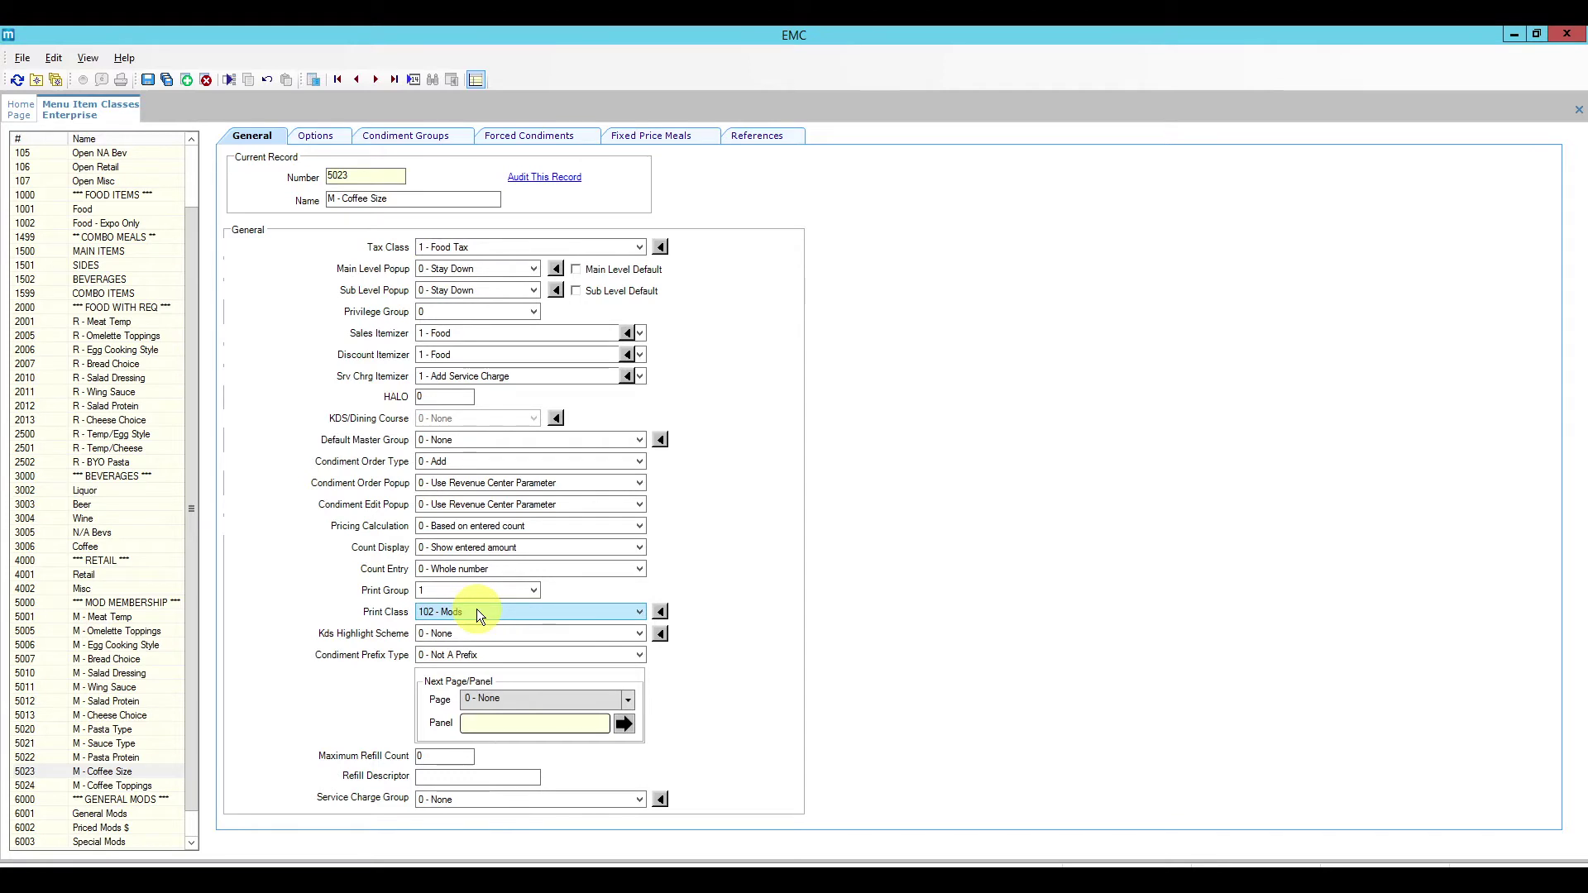
# Give M - Coffee Size print class 103 - $ Mods and open that print class record.
pyautogui.click(641, 612)
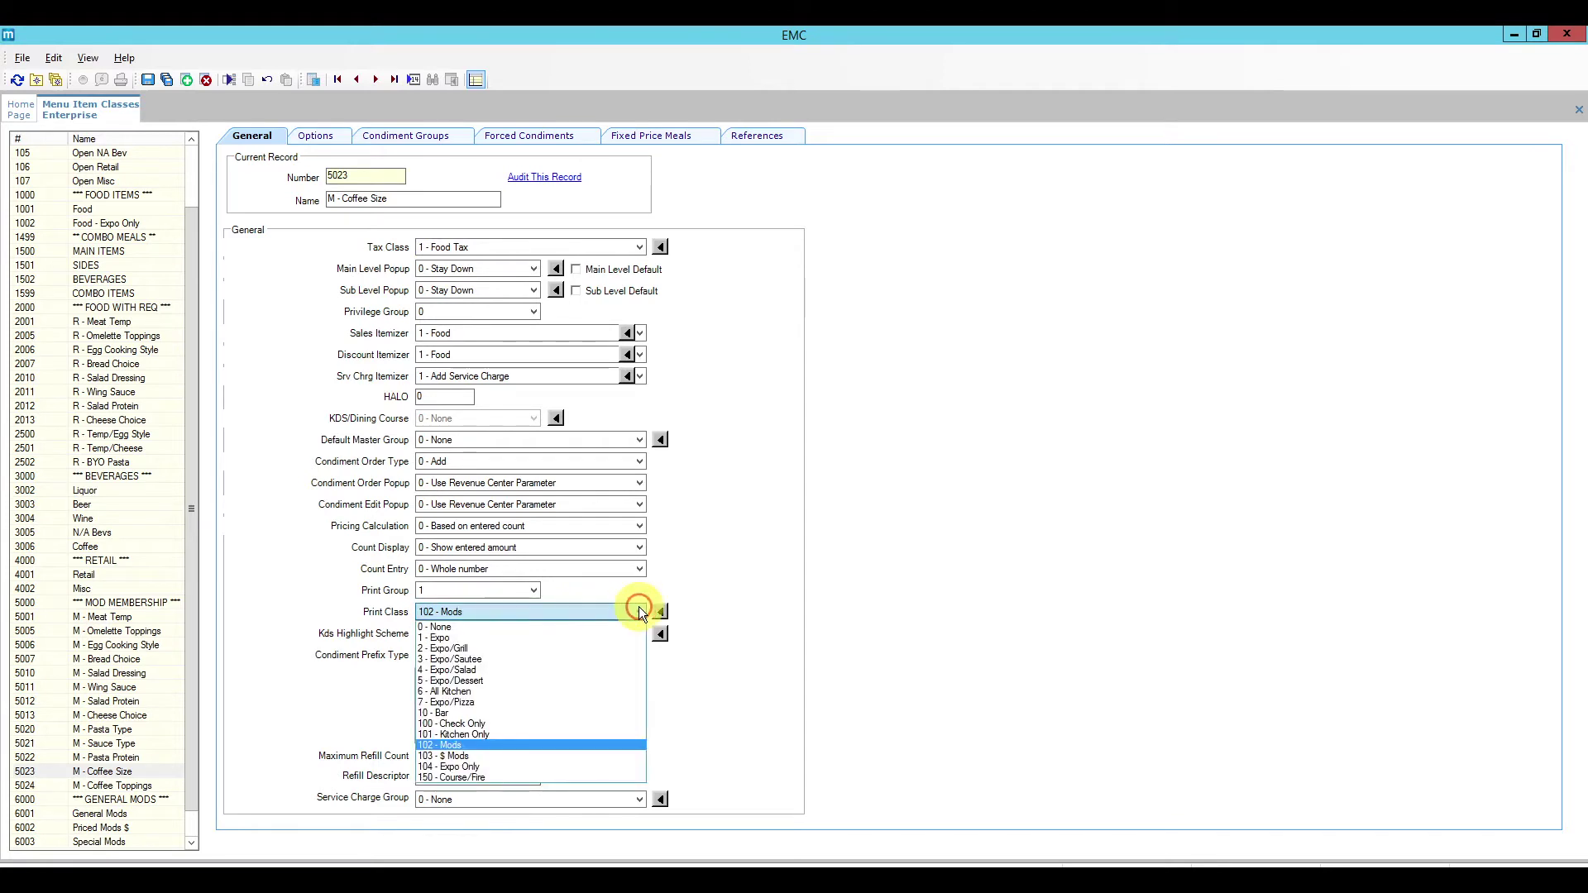
pyautogui.click(549, 757)
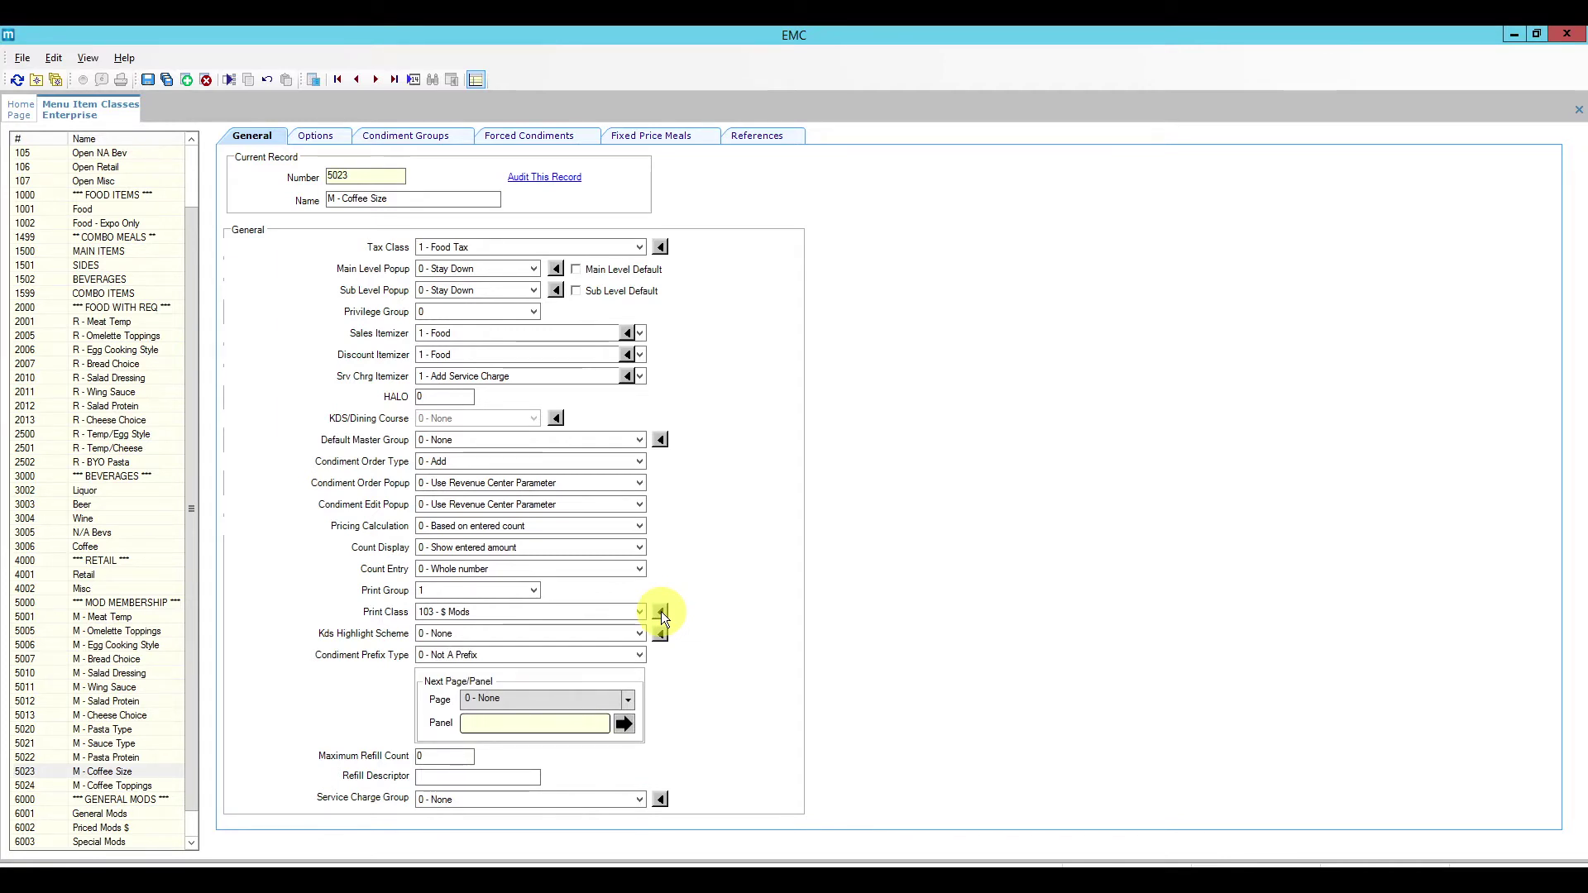
pyautogui.click(662, 613)
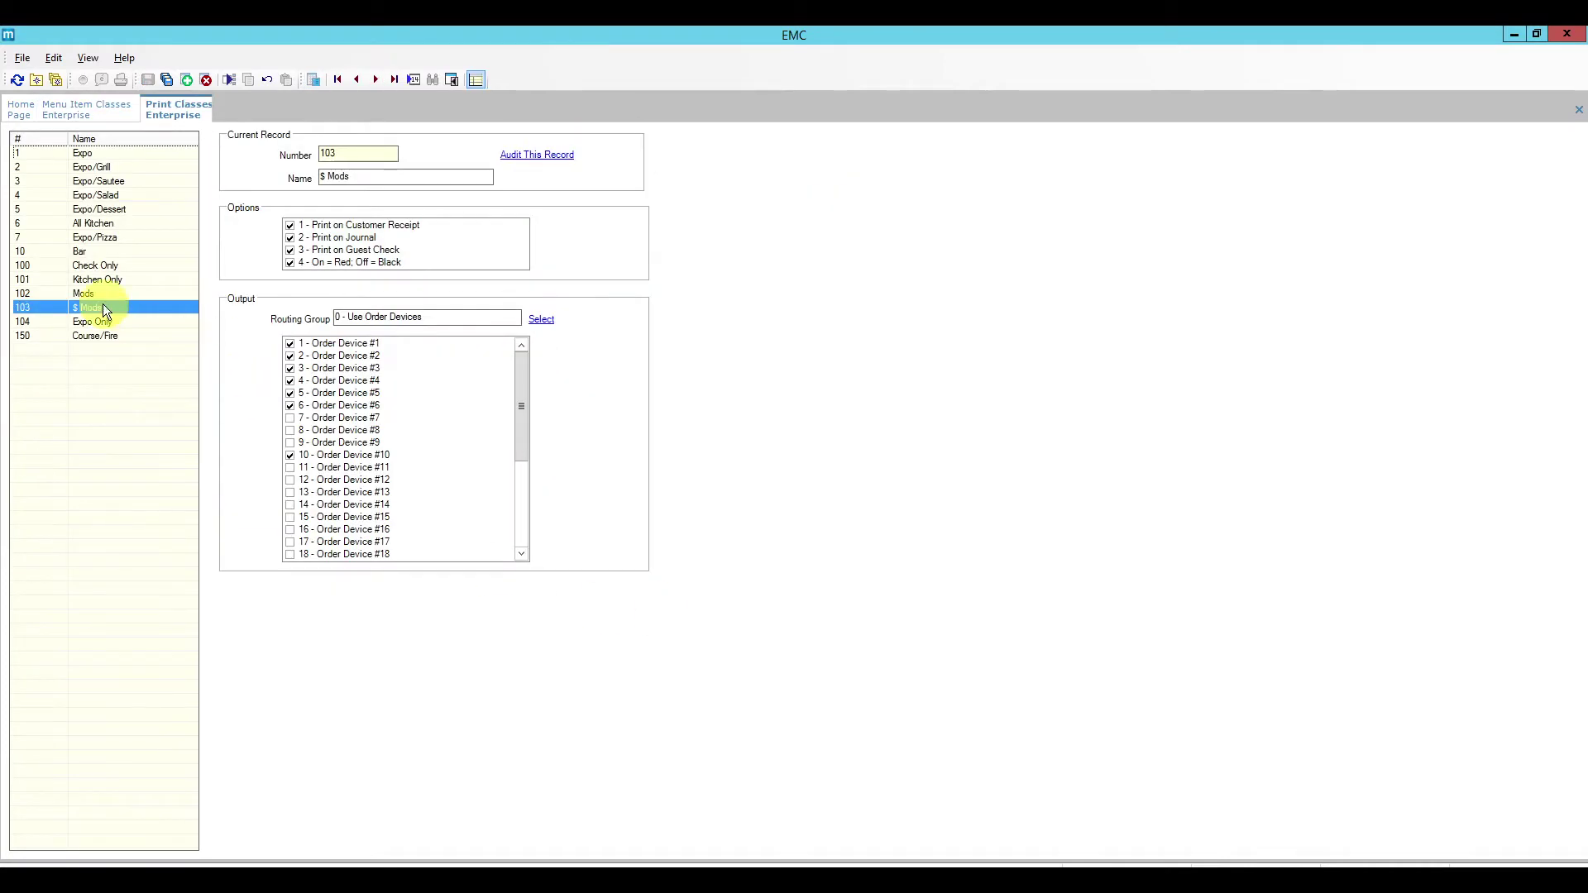
# Compare print classes 102 Mods and 103 $ Mods, then close the Print Classes view.
pyautogui.click(94, 296)
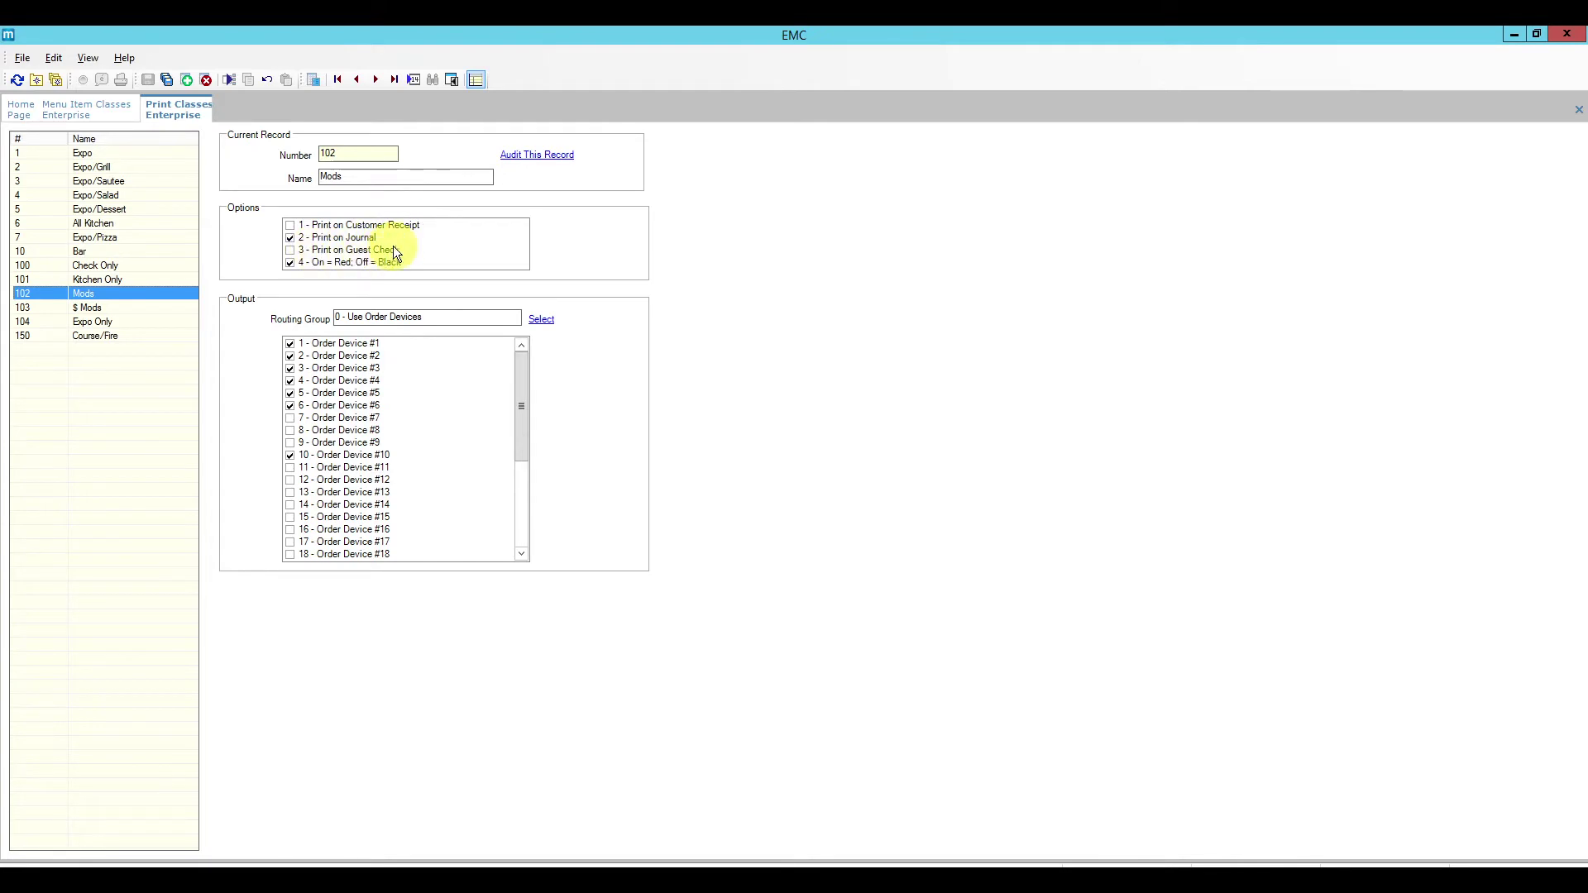
pyautogui.click(97, 309)
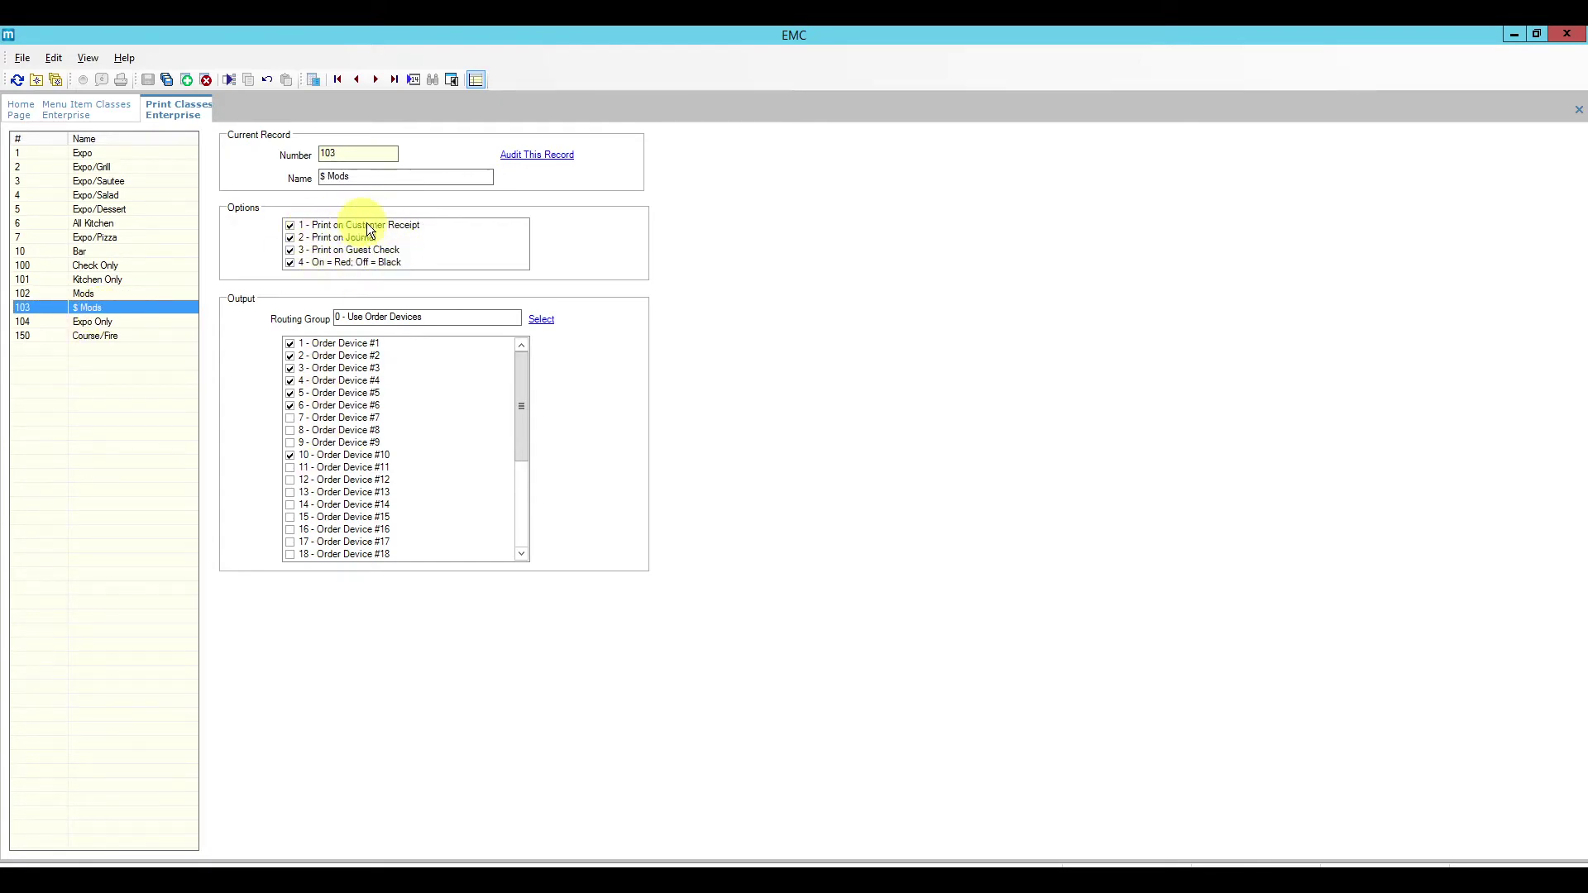
pyautogui.rightClick(180, 106)
pyautogui.click(210, 114)
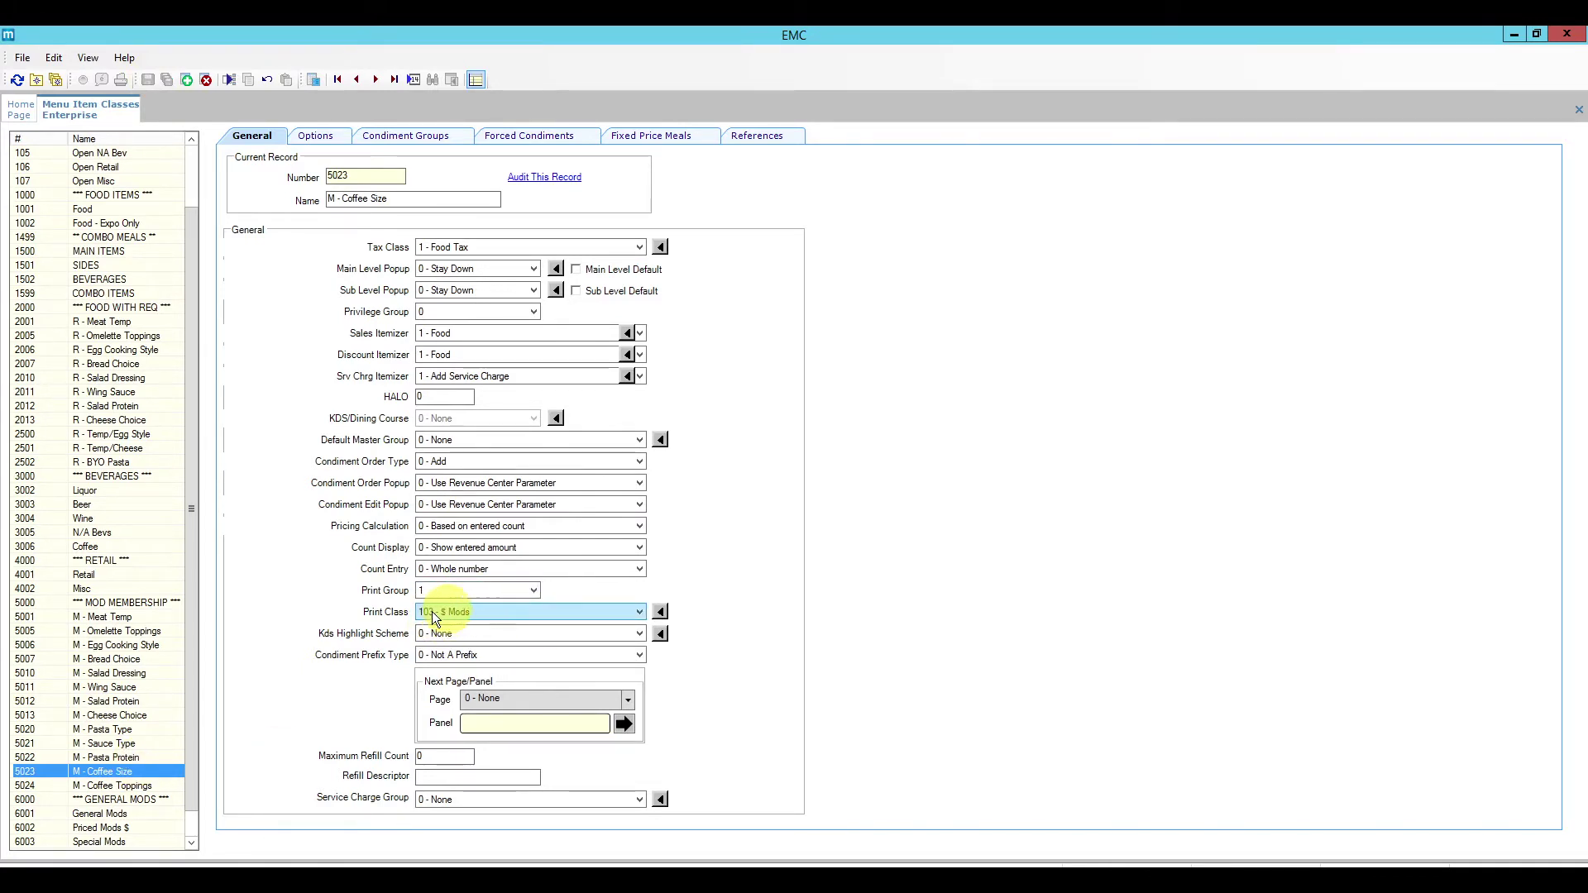
# Set the M - Coffee Toppings print class to 103 - $ Mods and save.
pyautogui.click(136, 787)
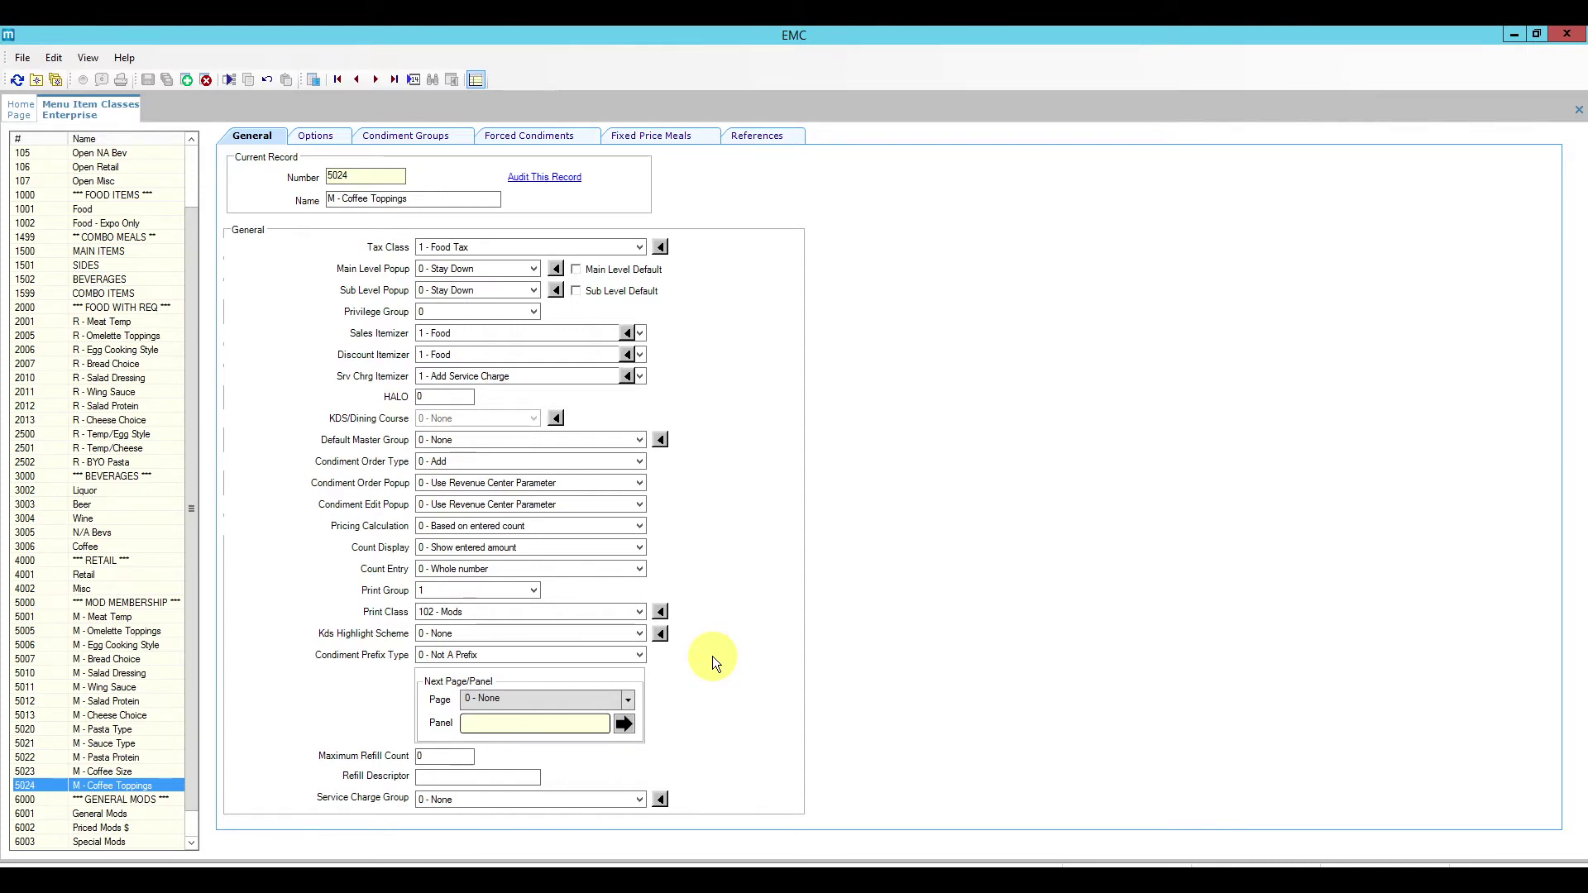
pyautogui.click(638, 613)
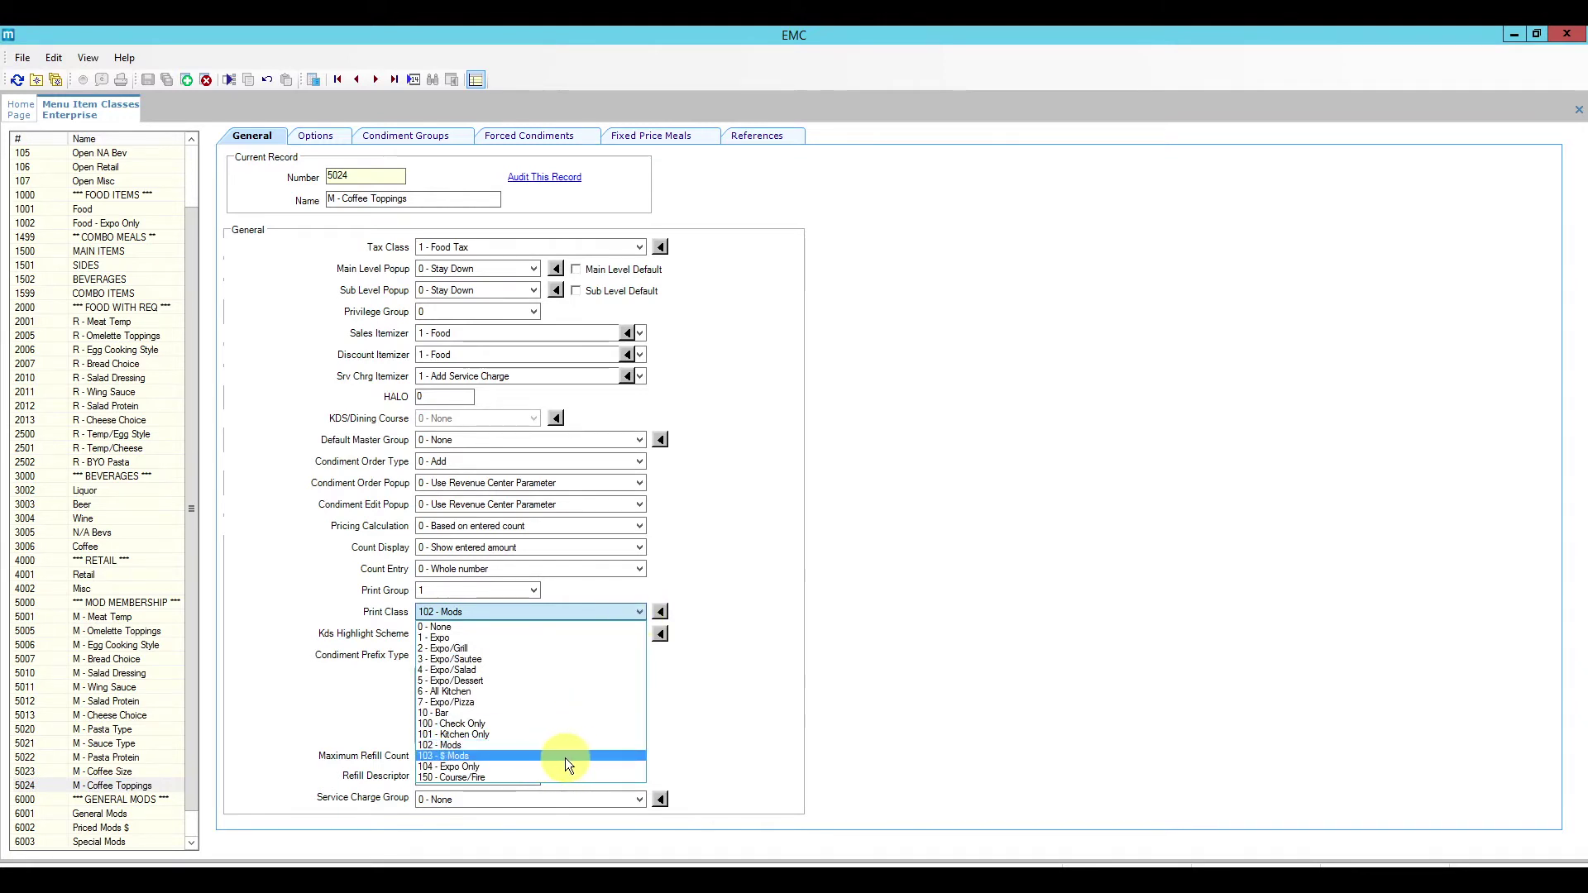
pyautogui.click(761, 682)
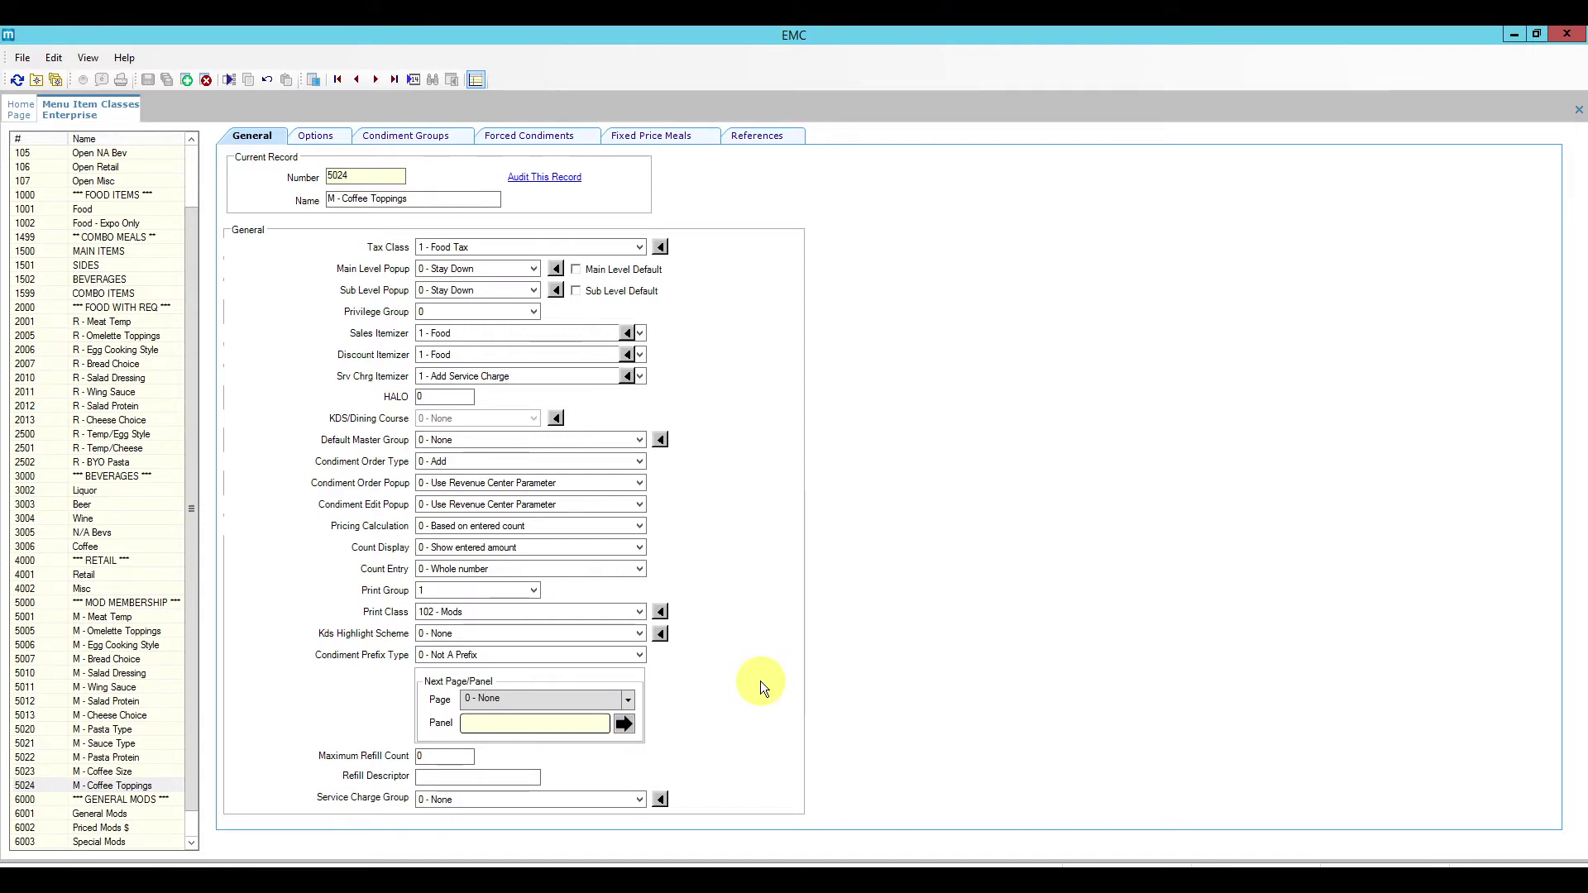
pyautogui.click(572, 612)
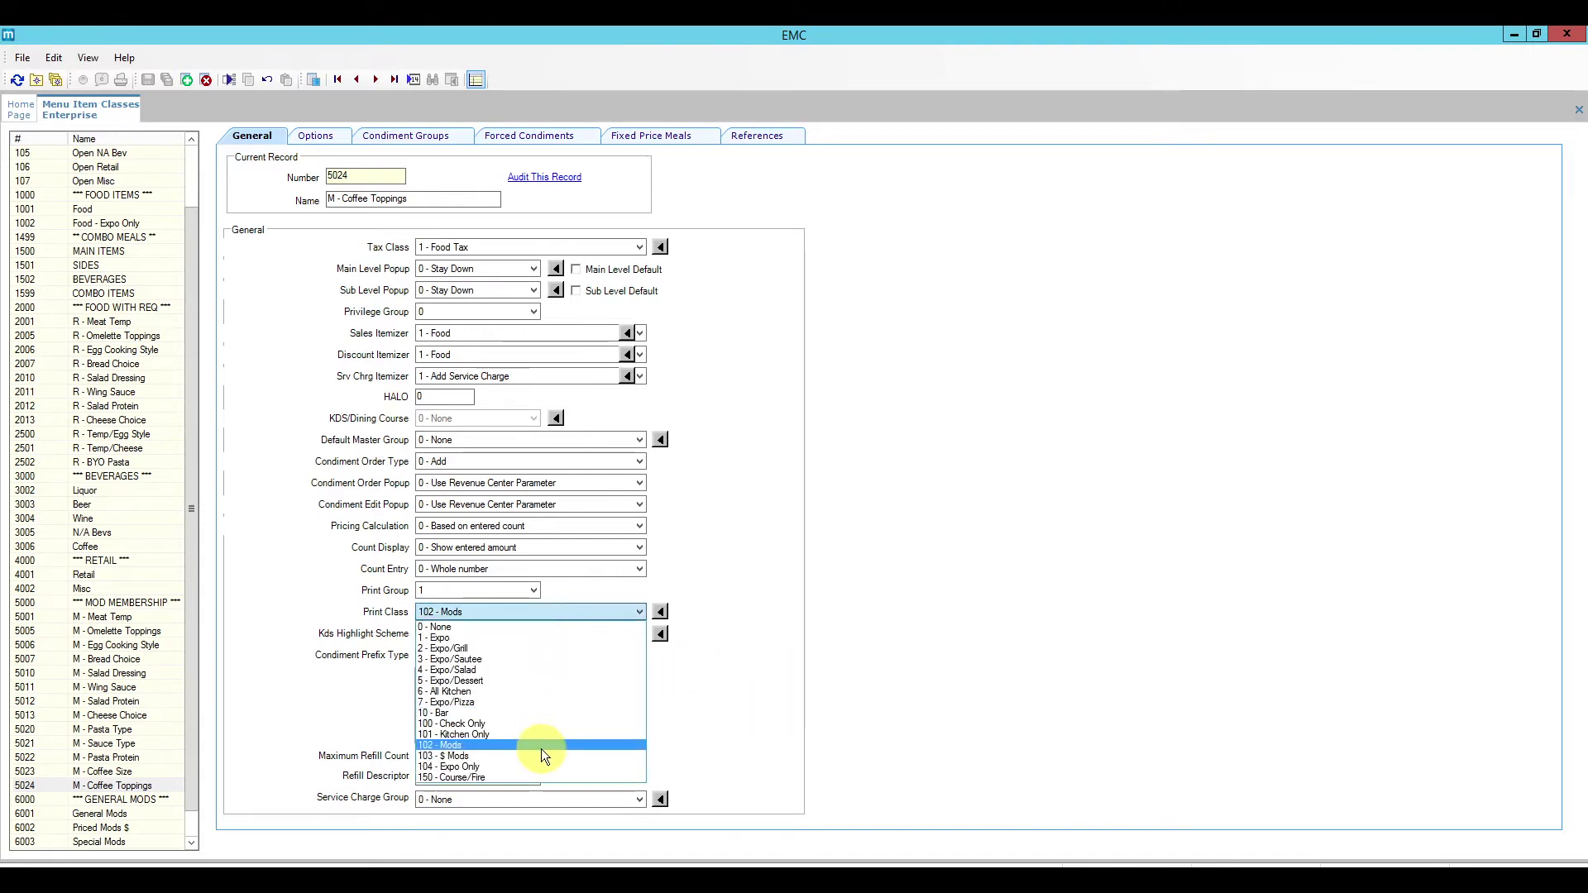
pyautogui.click(551, 756)
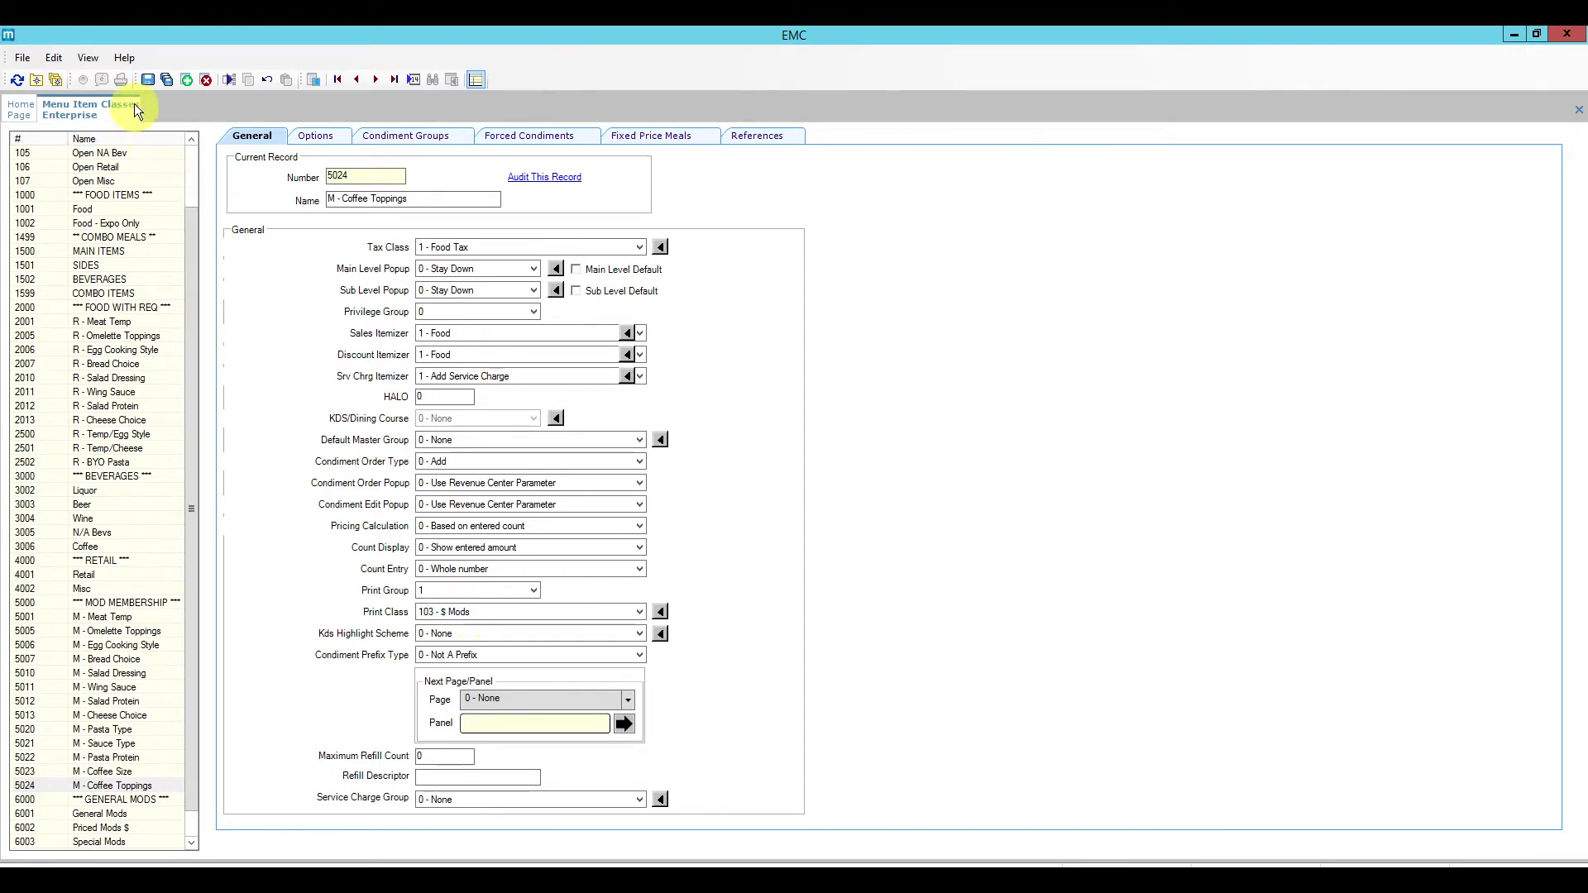
pyautogui.click(151, 80)
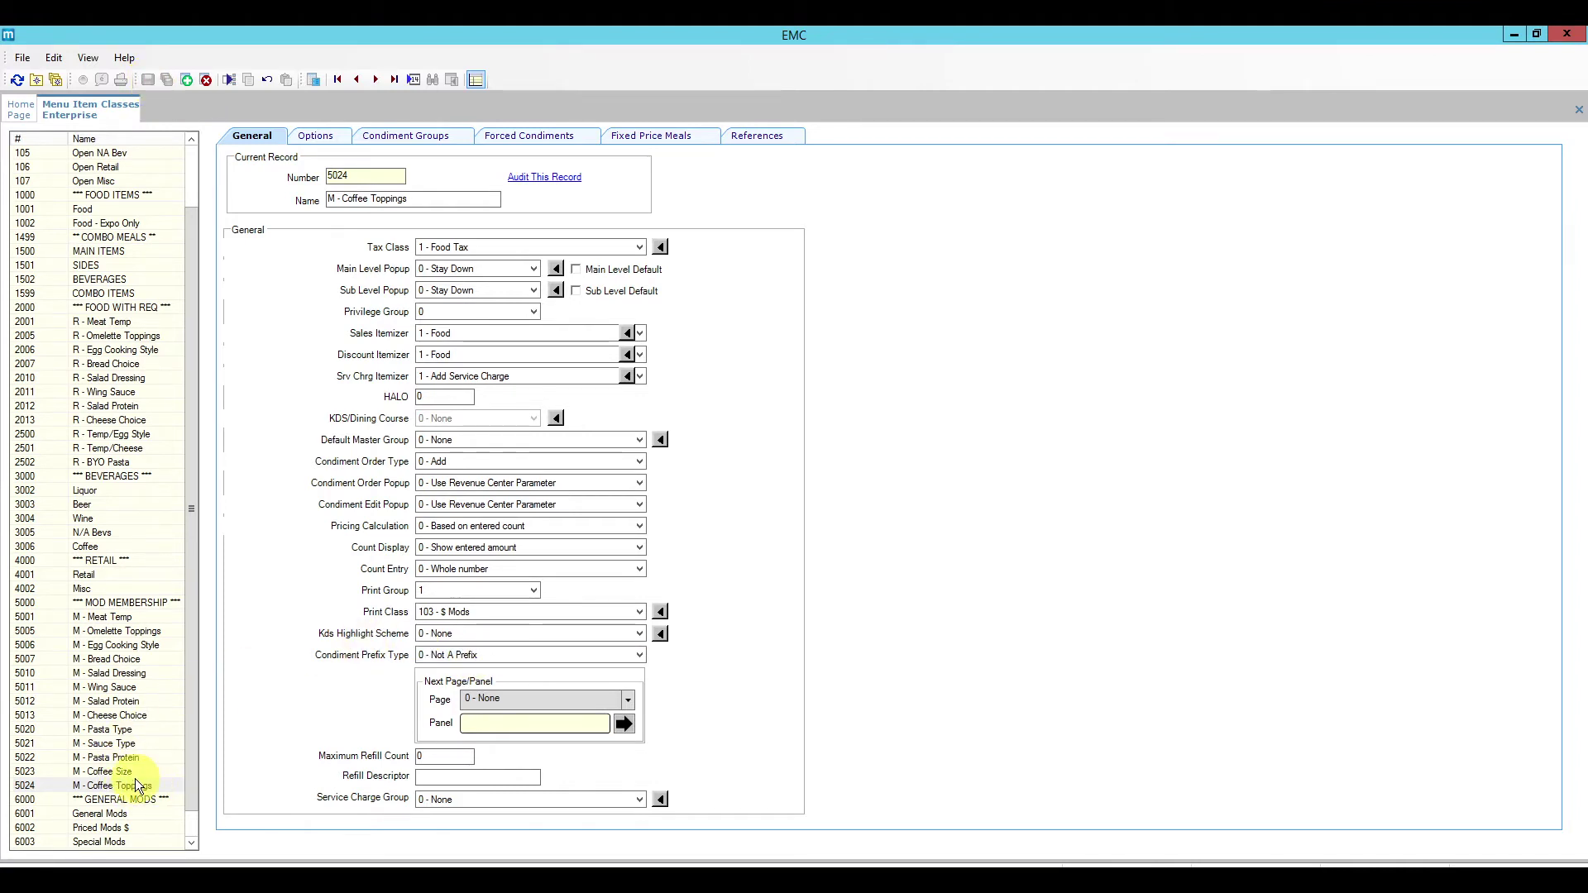
# Review the Coffee Toppings class options, then close the Menu Item Classes view.
pyautogui.click(324, 137)
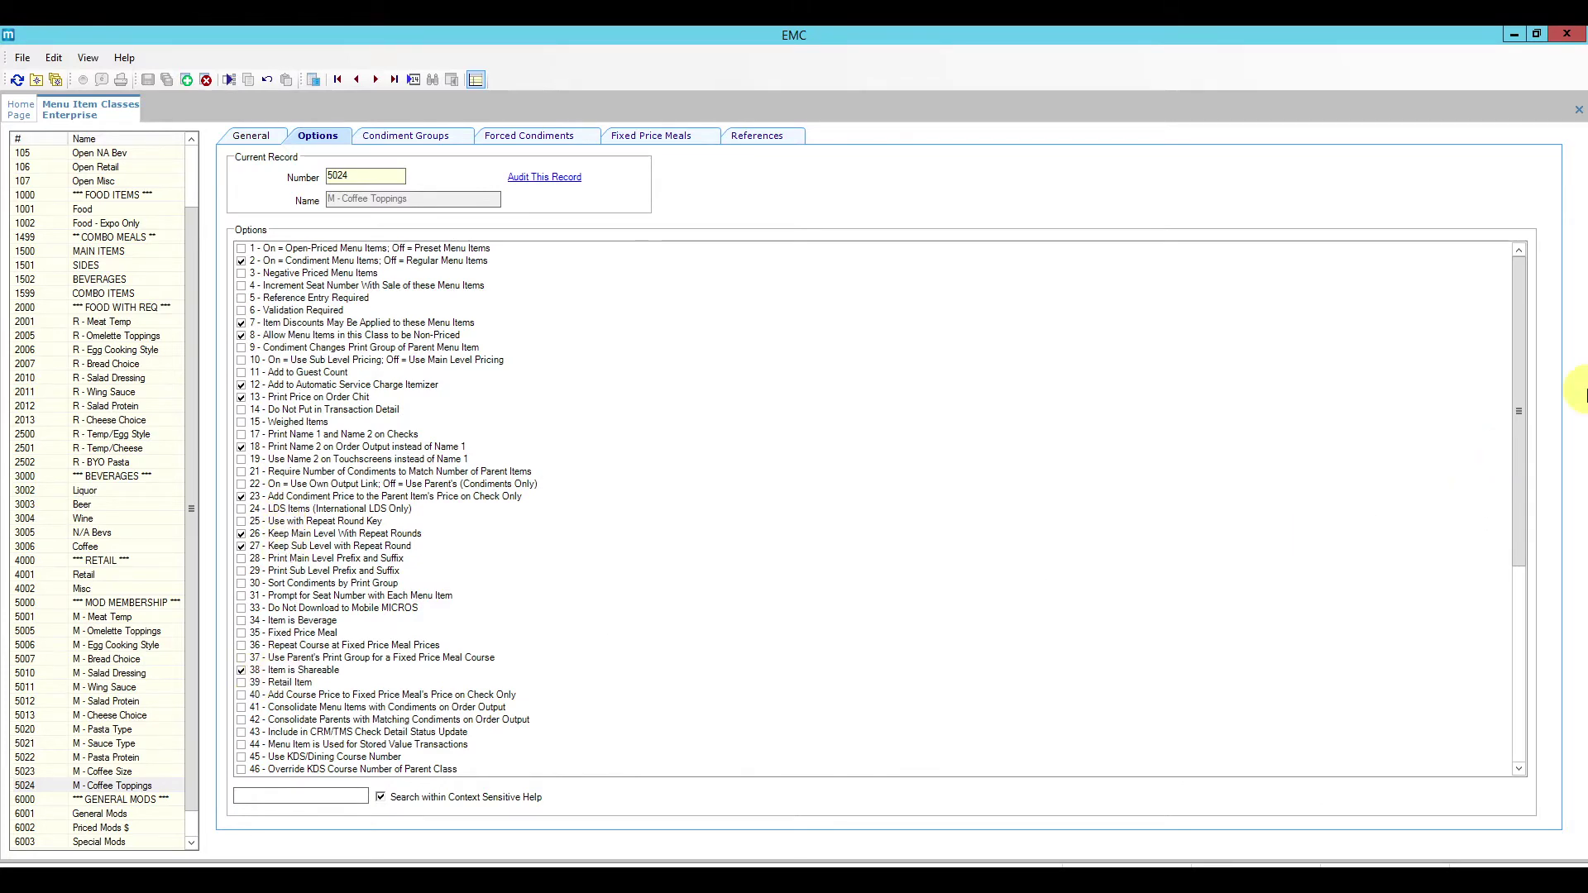
pyautogui.moveTo(1526, 389); pyautogui.dragTo(1526, 326)
pyautogui.rightClick(113, 112)
pyautogui.click(136, 119)
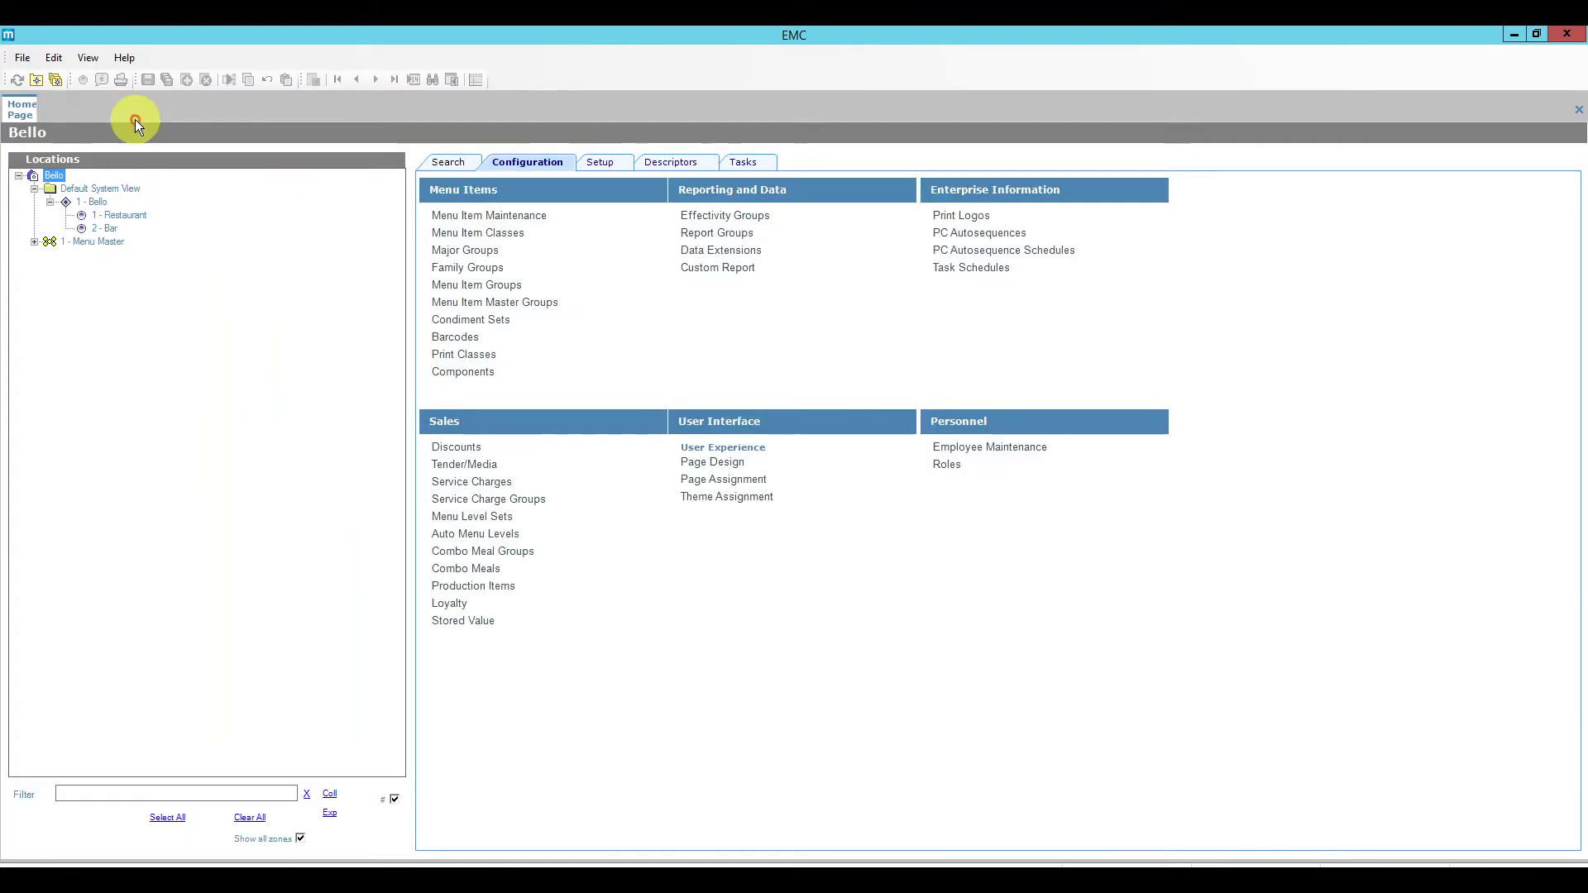
# In Menu Item Maintenance, load all records, search Name for 'coffee', and select the Latte.
pyautogui.click(513, 216)
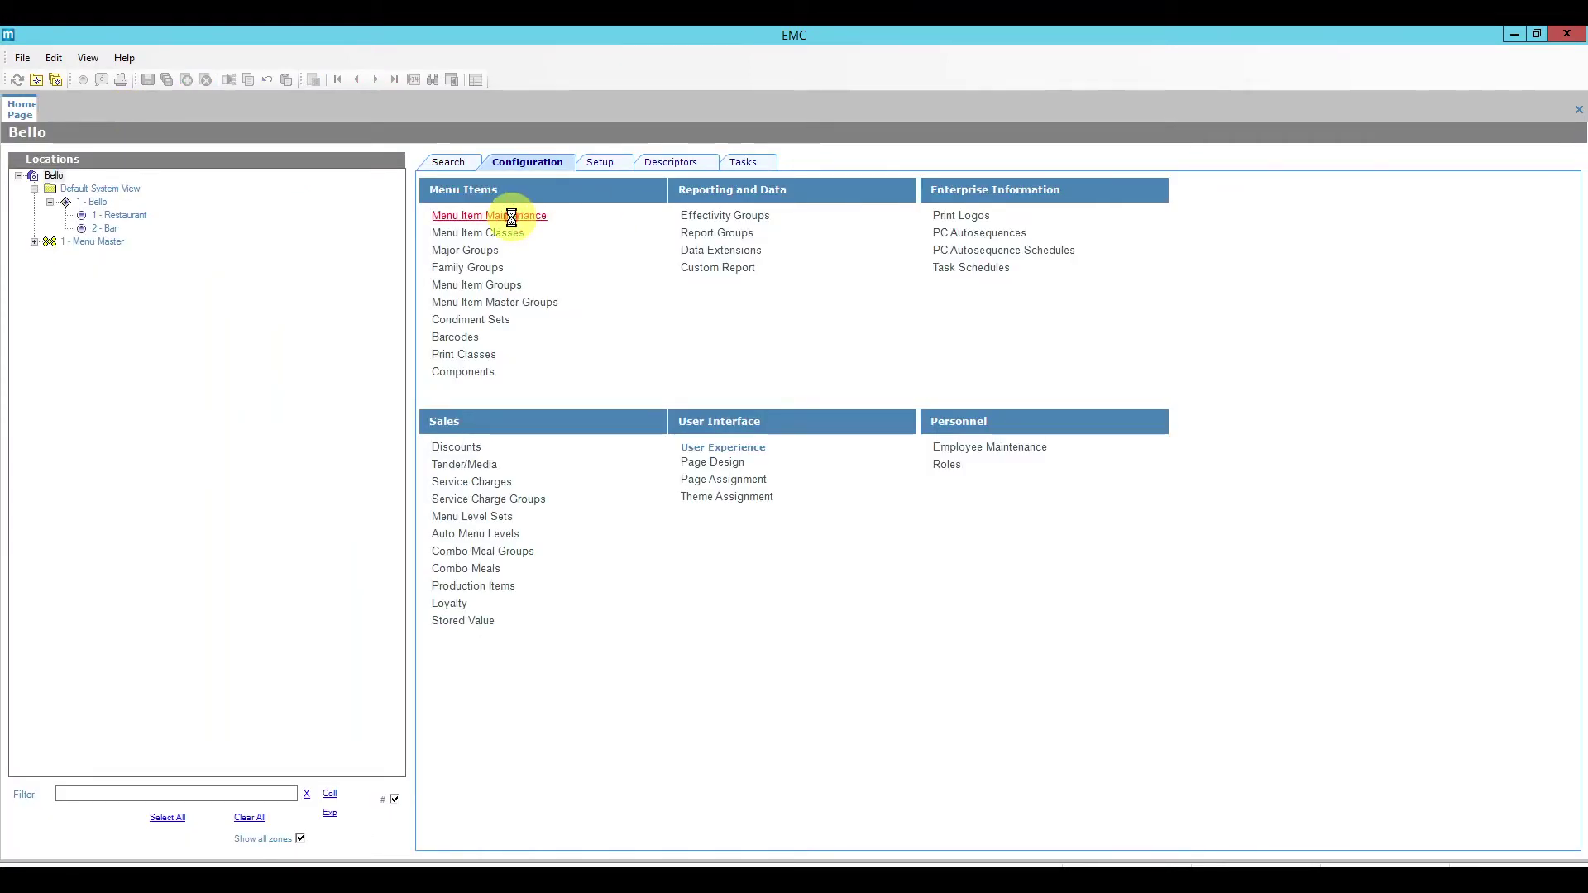
pyautogui.click(116, 574)
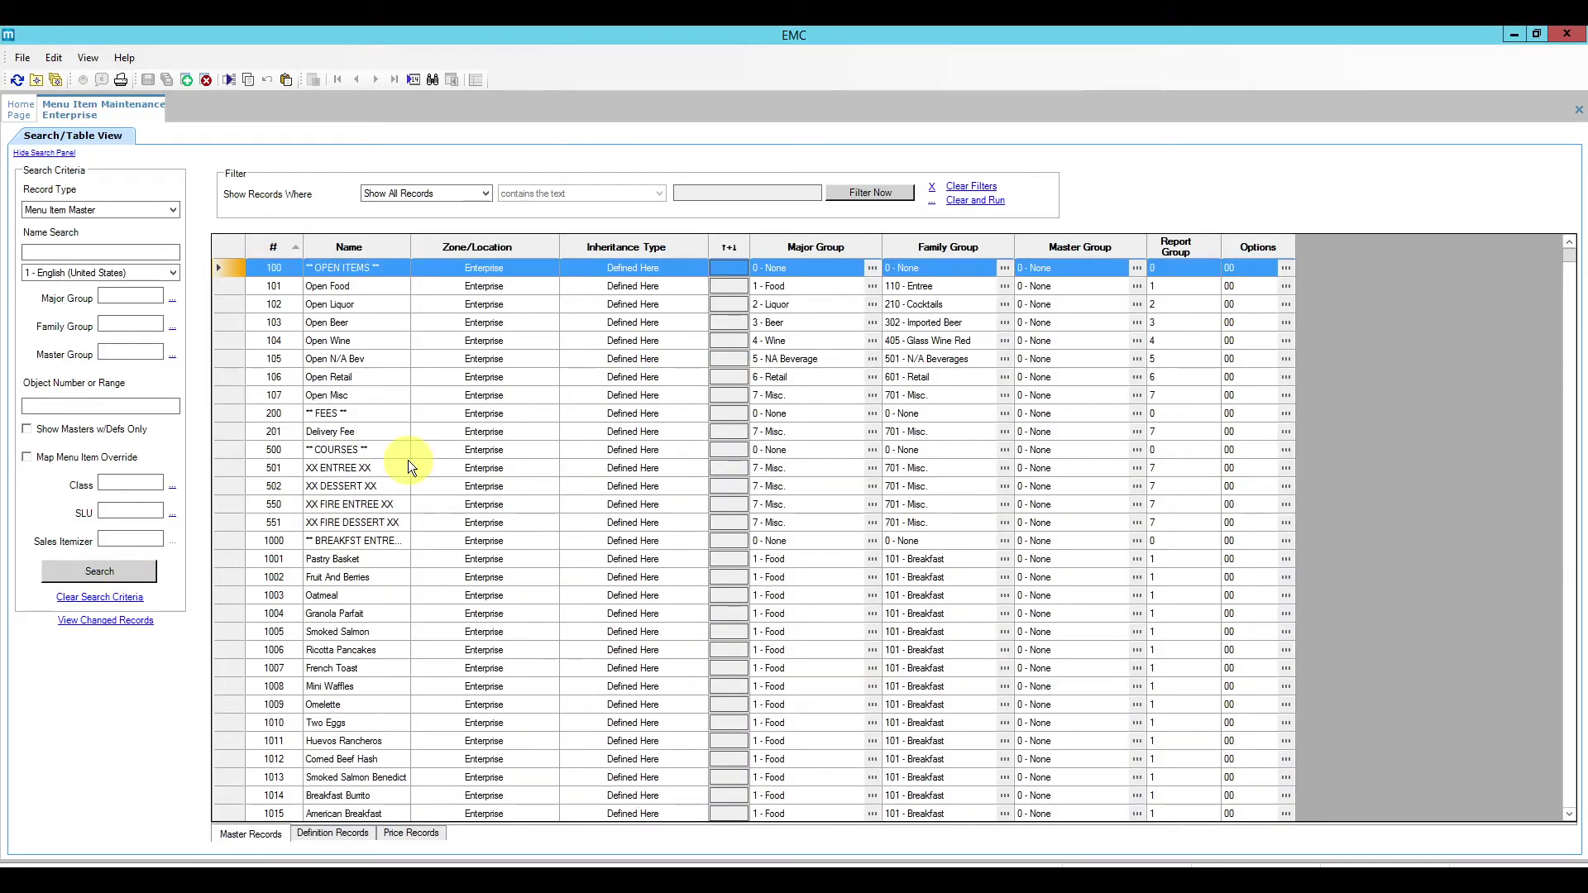
pyautogui.hotkey('ctrl', 'f')
pyautogui.click(746, 444)
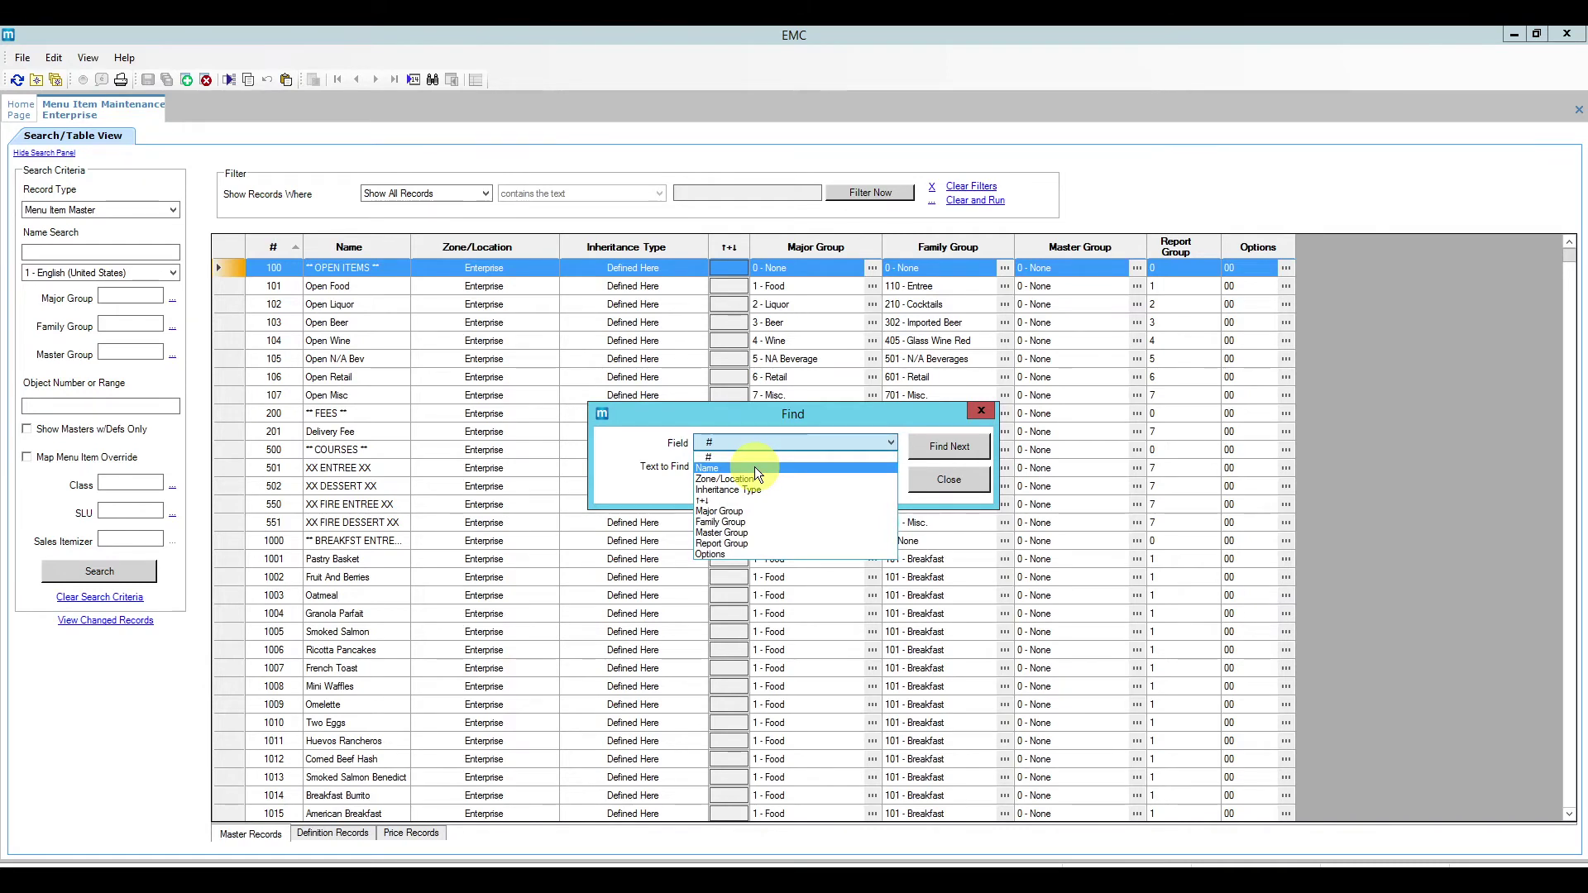
pyautogui.click(754, 468)
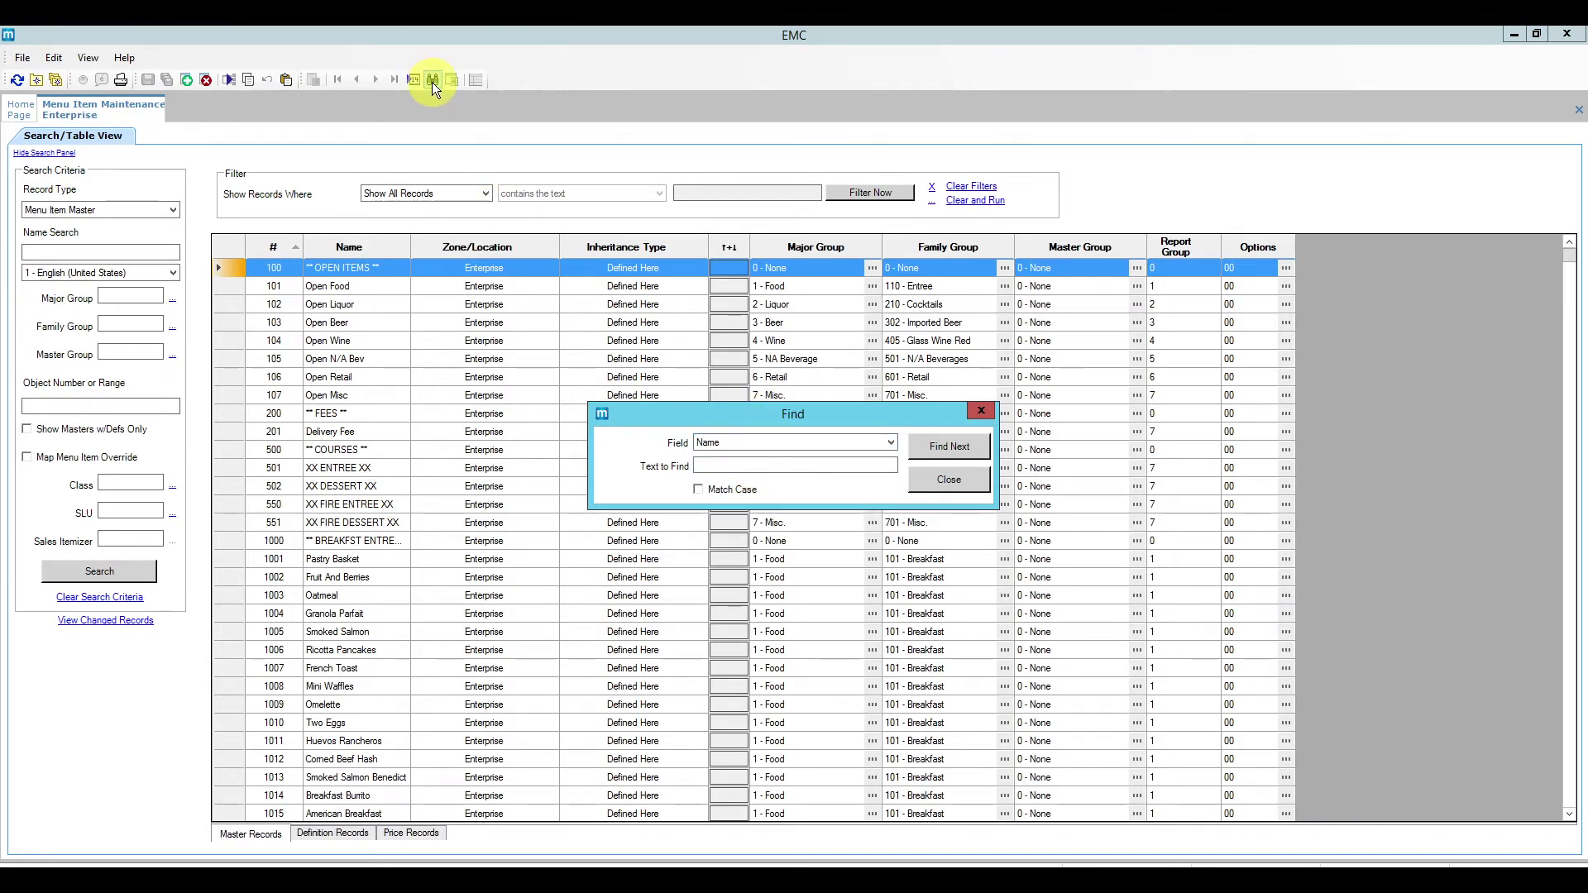
pyautogui.click(724, 465)
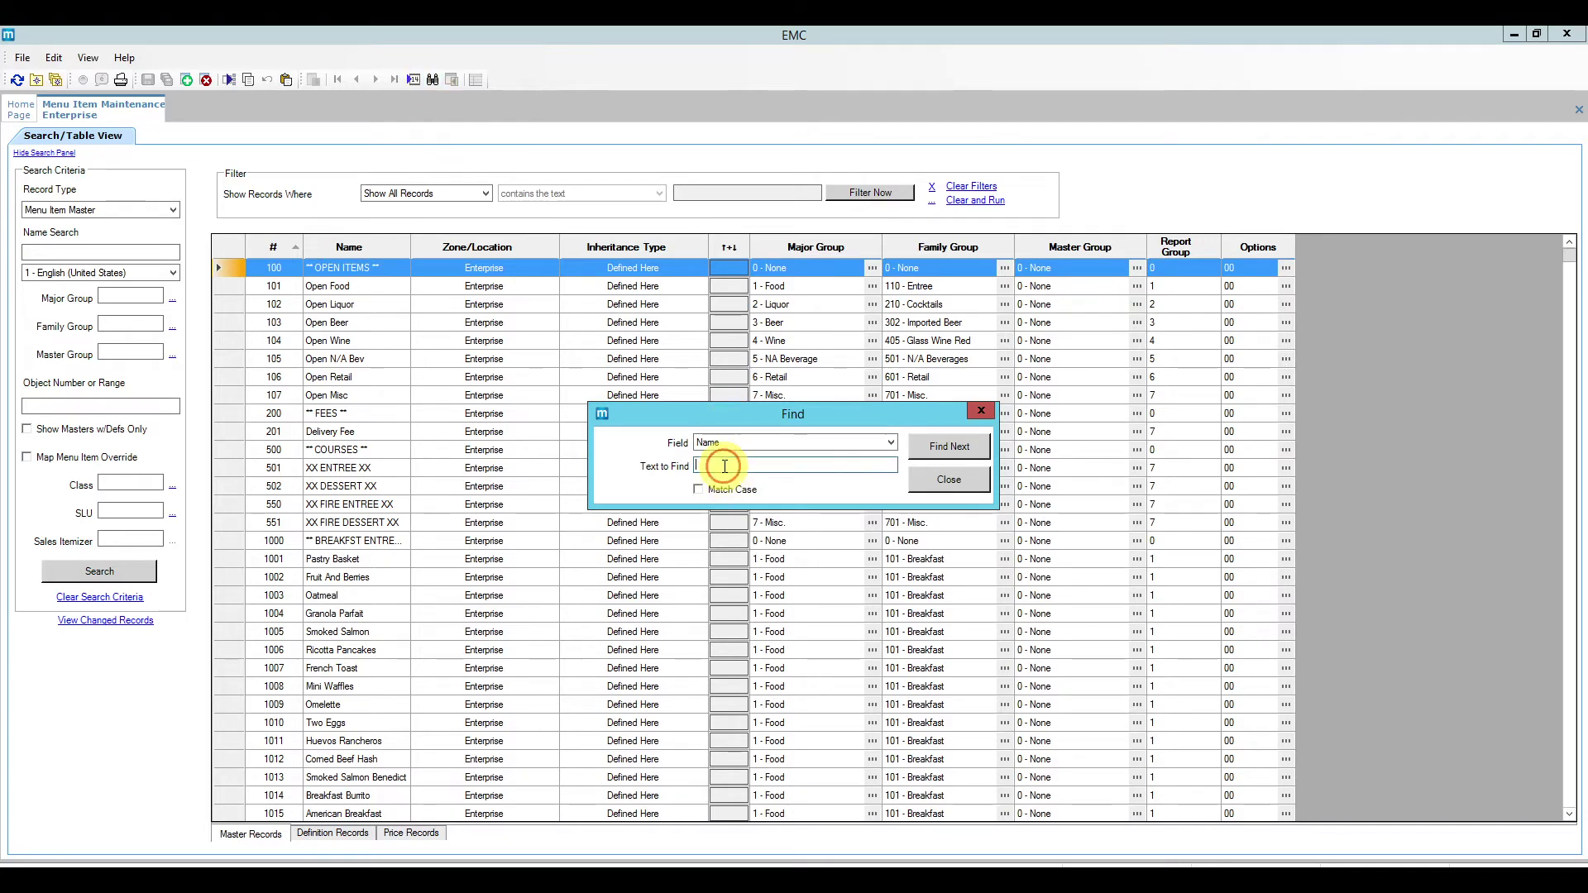
pyautogui.write('coffee')
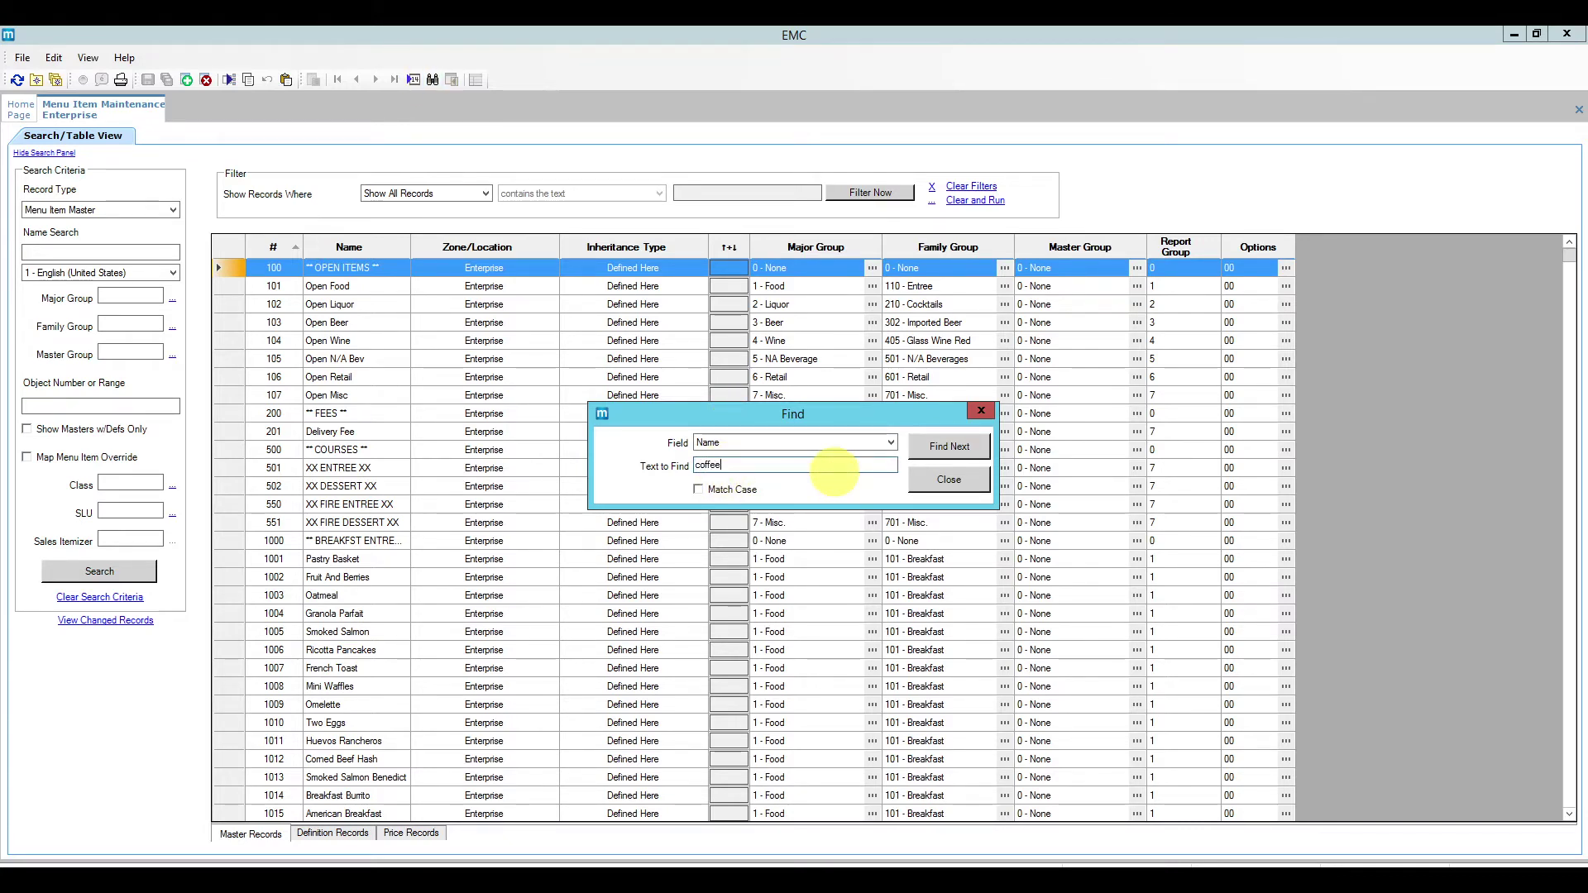
pyautogui.press('Return')
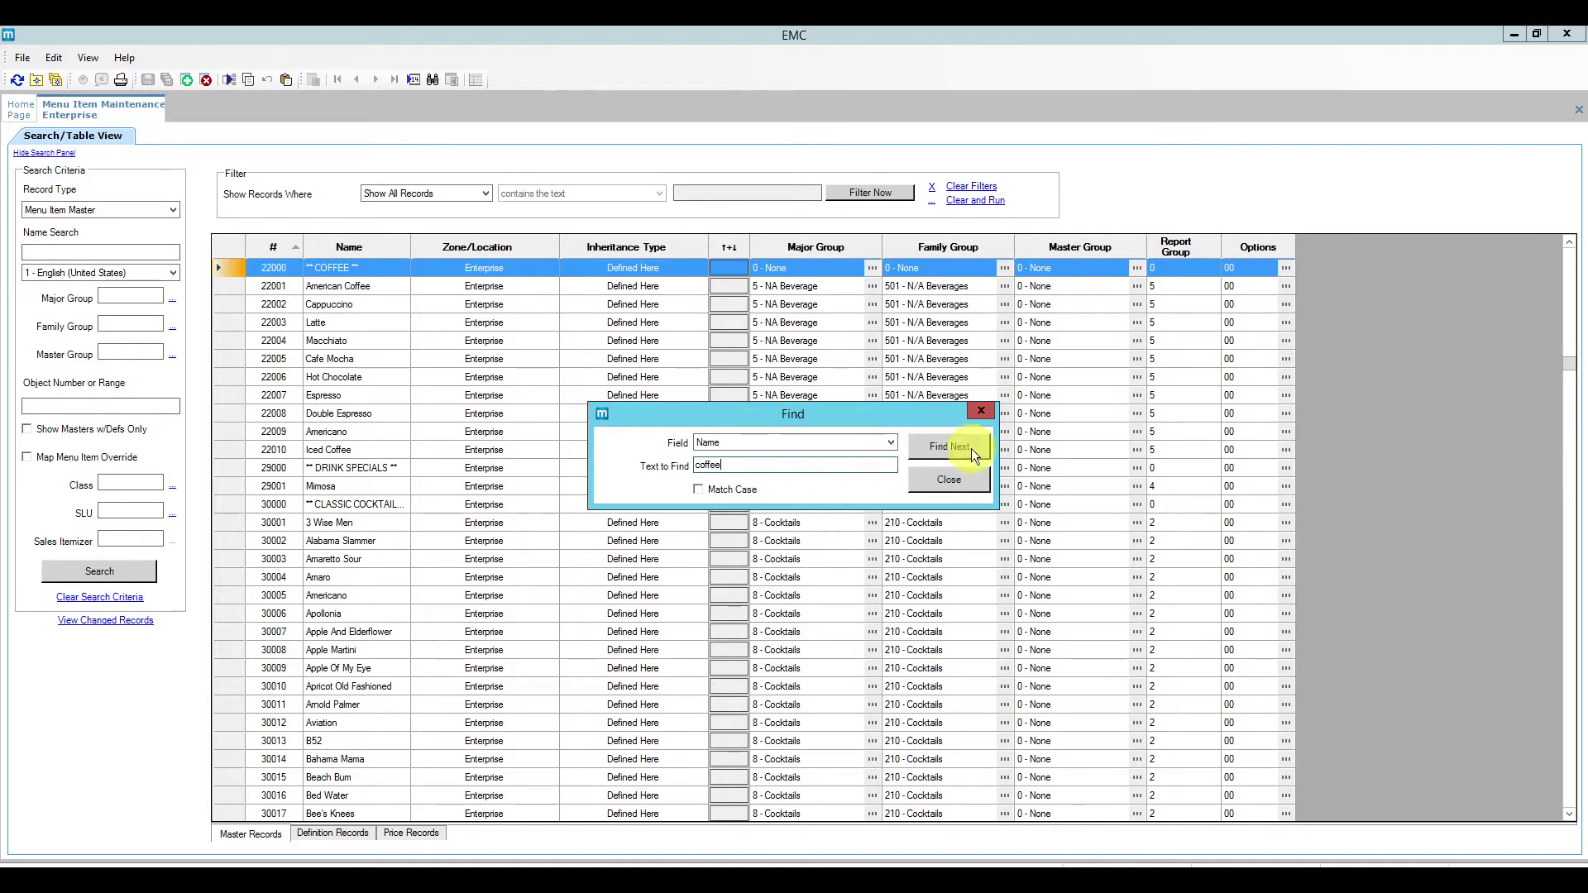
pyautogui.click(983, 414)
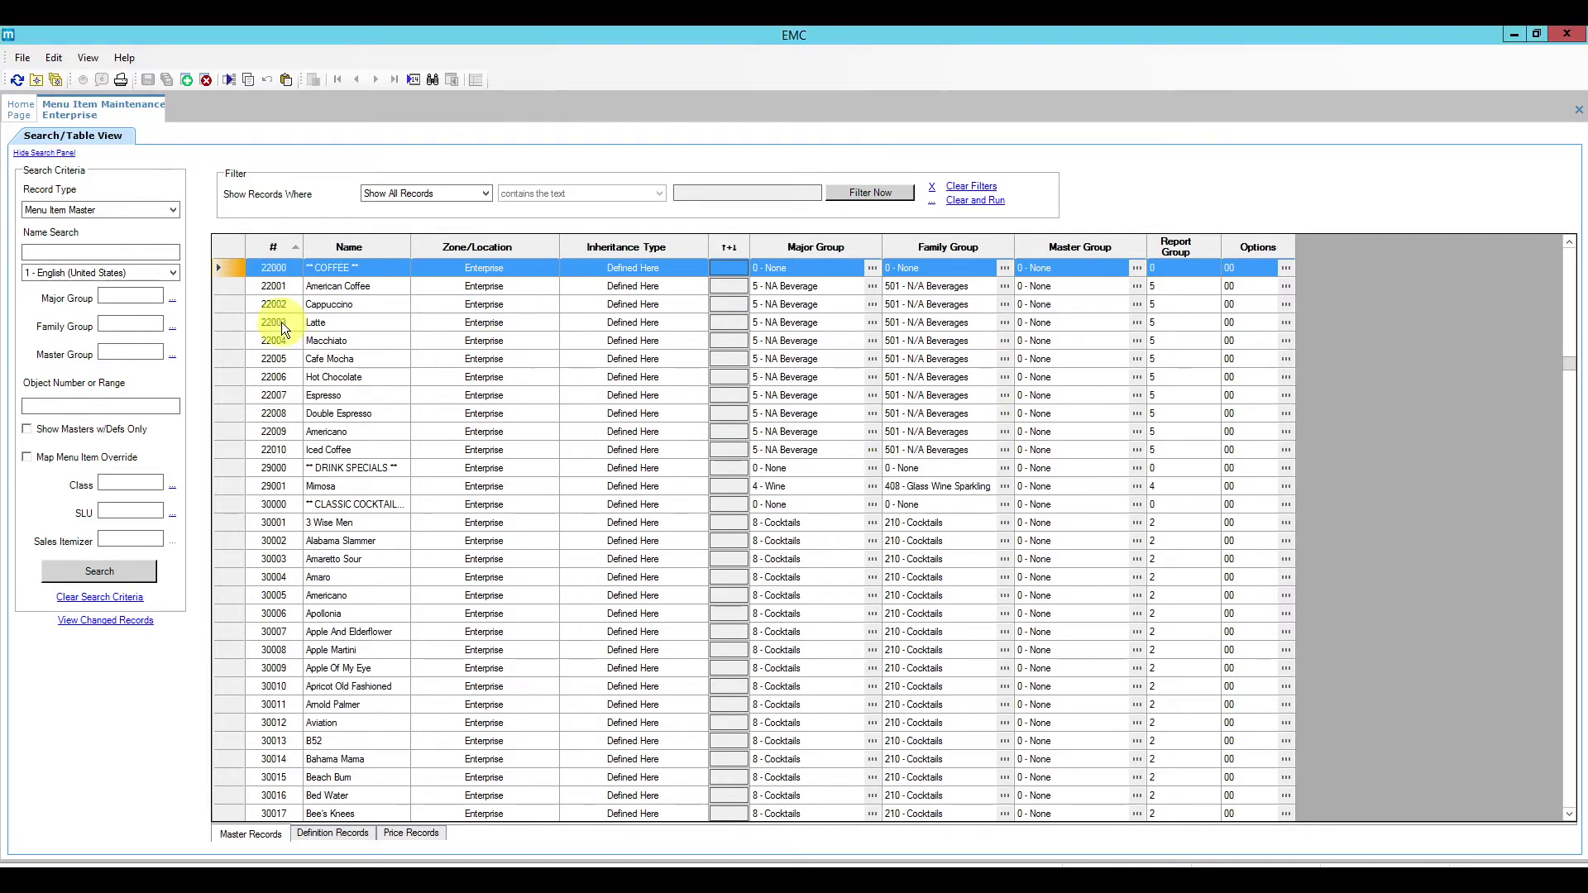
pyautogui.click(229, 322)
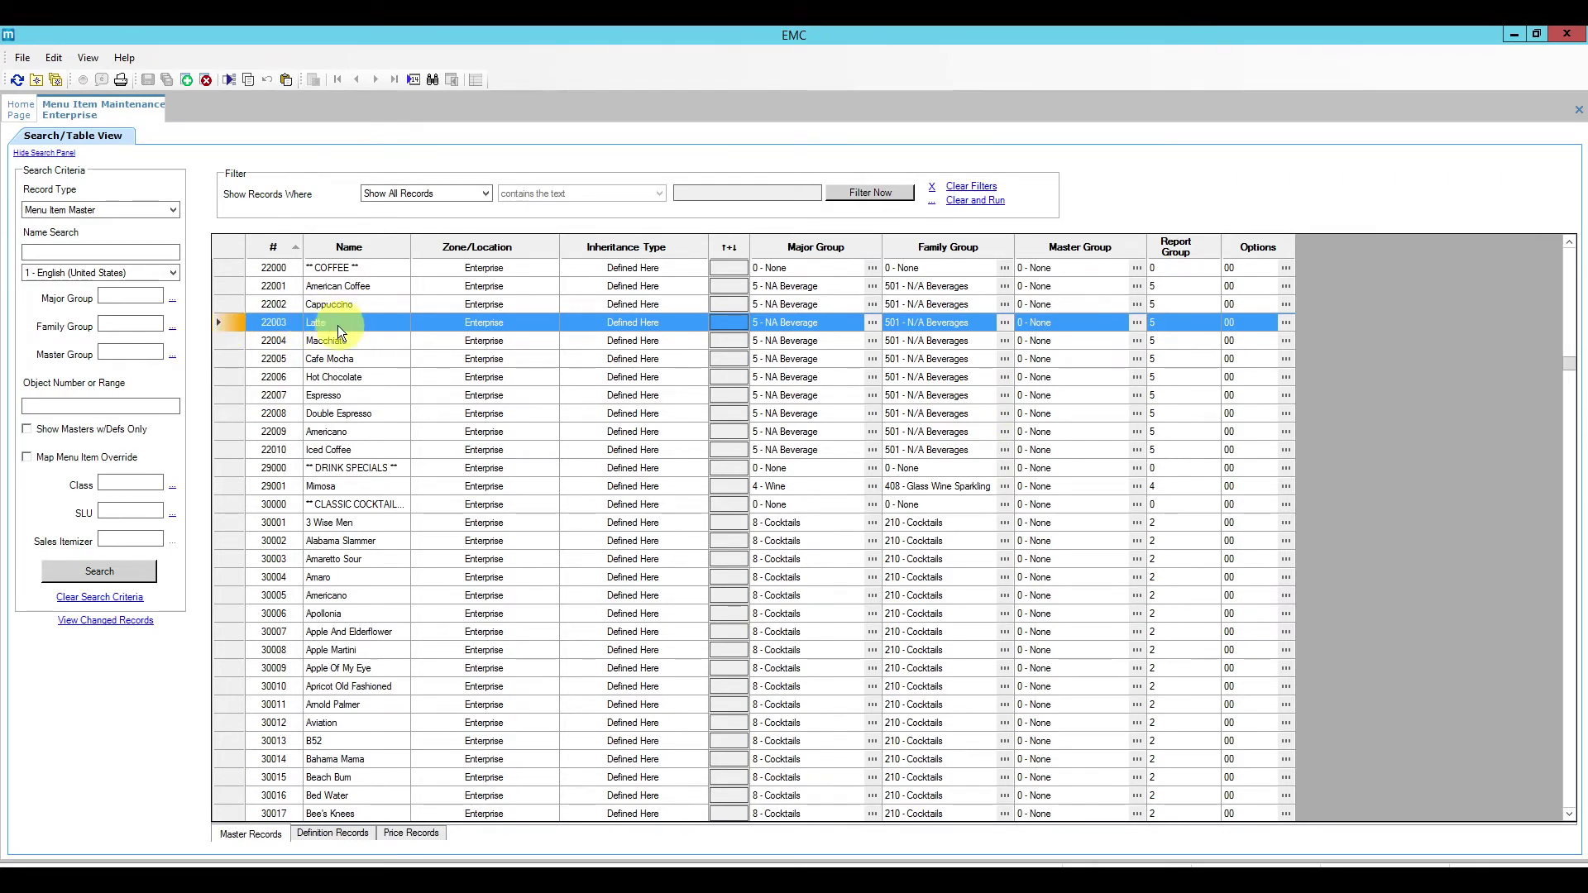
# Change Latte (22003) menu item class from 3005 - N/A Bevs to 3006 - Coffee and save.
pyautogui.click(343, 834)
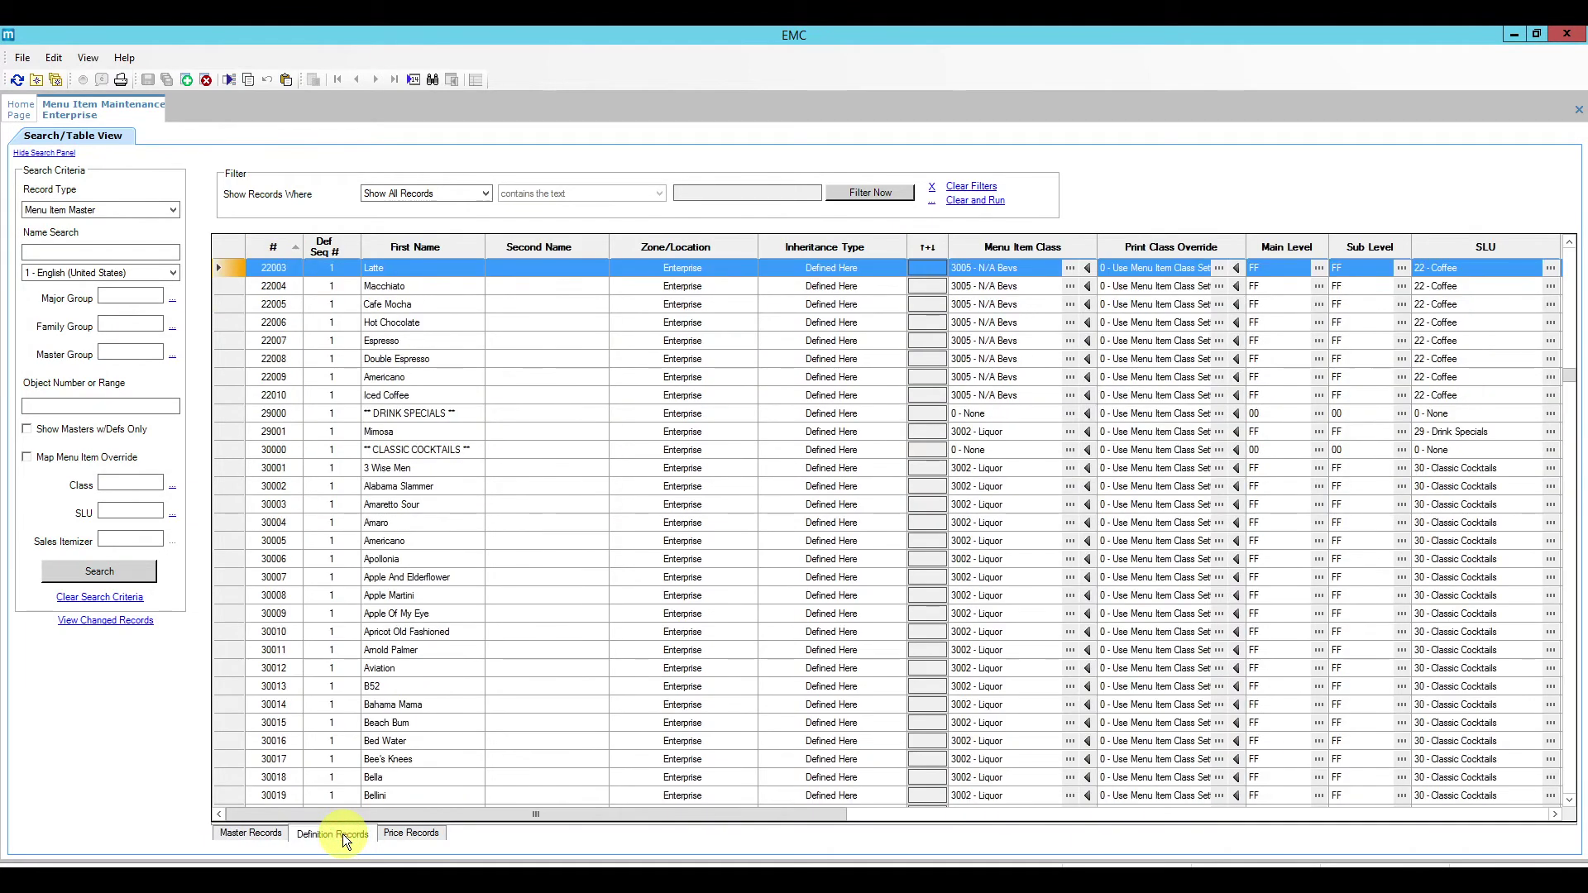
pyautogui.click(1019, 268)
pyautogui.click(1068, 268)
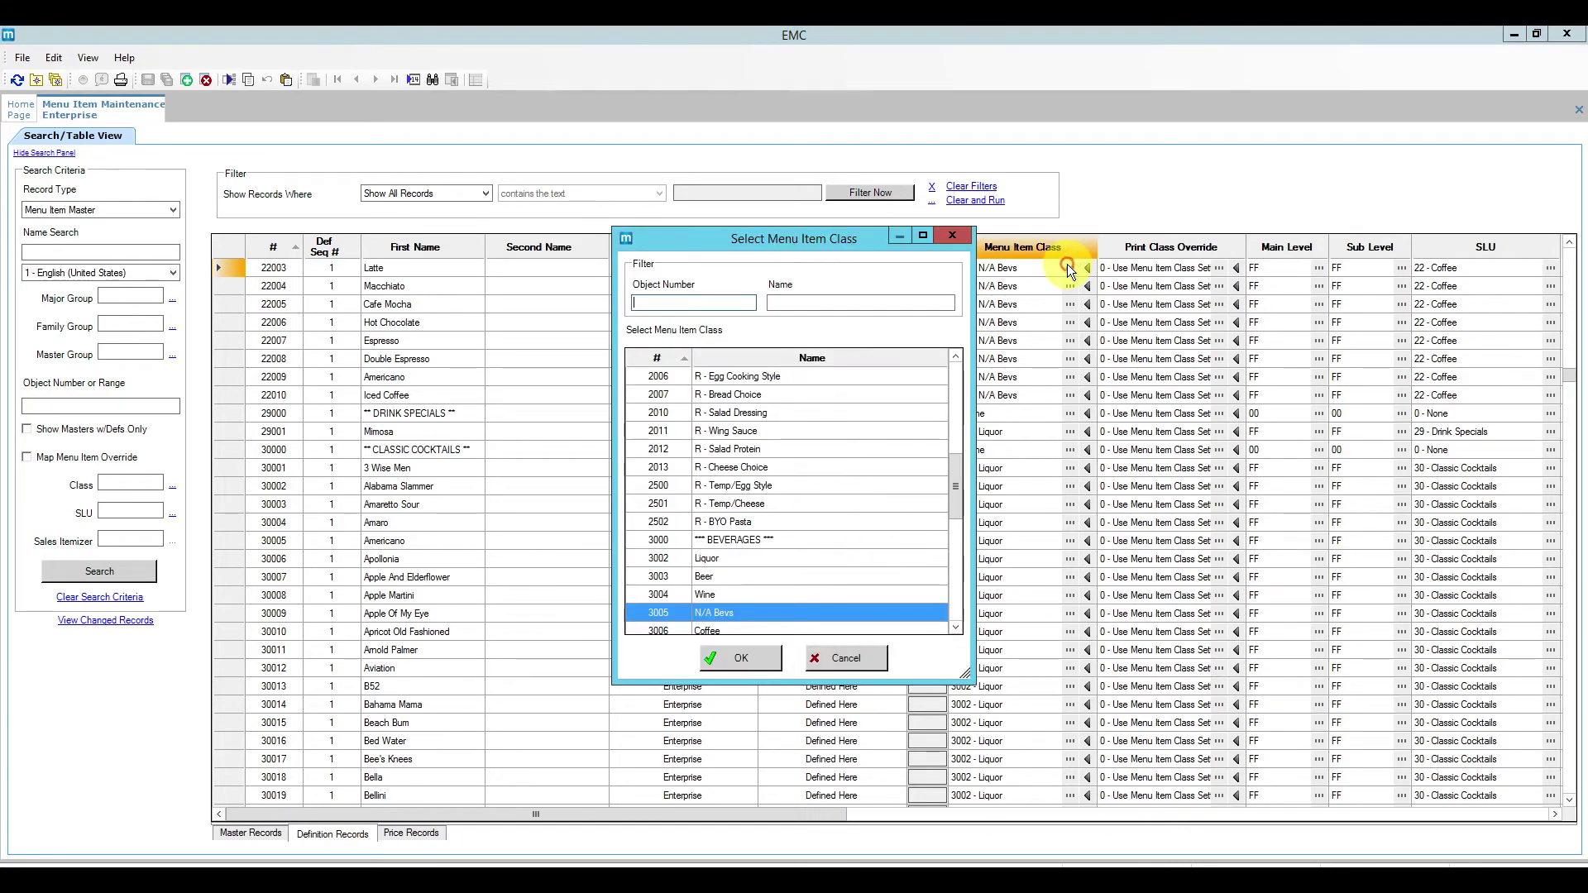
pyautogui.click(731, 630)
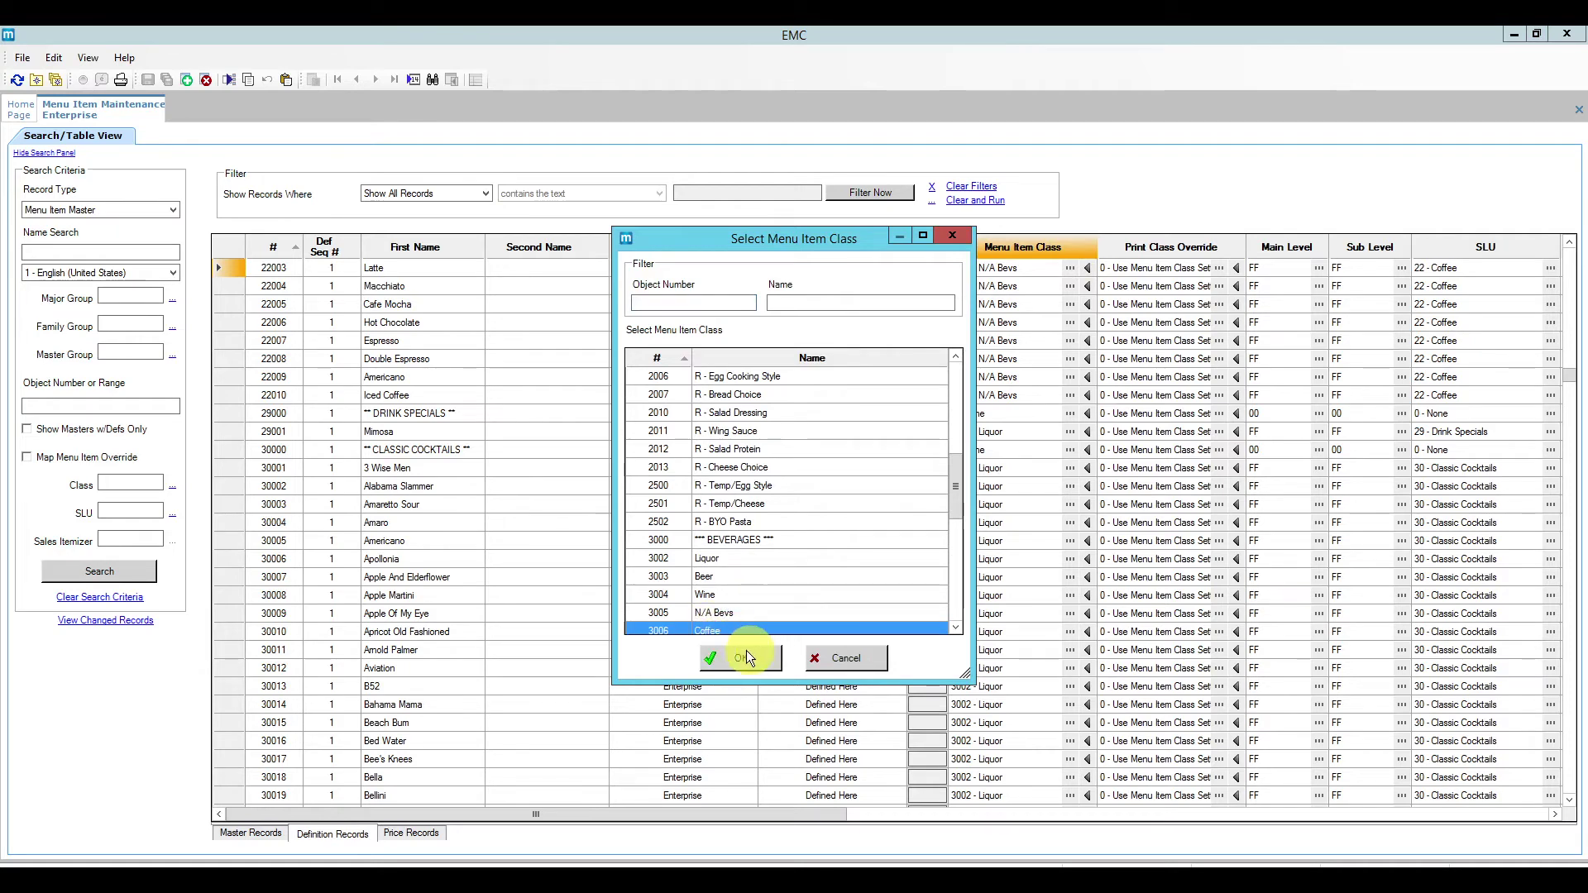
pyautogui.click(744, 653)
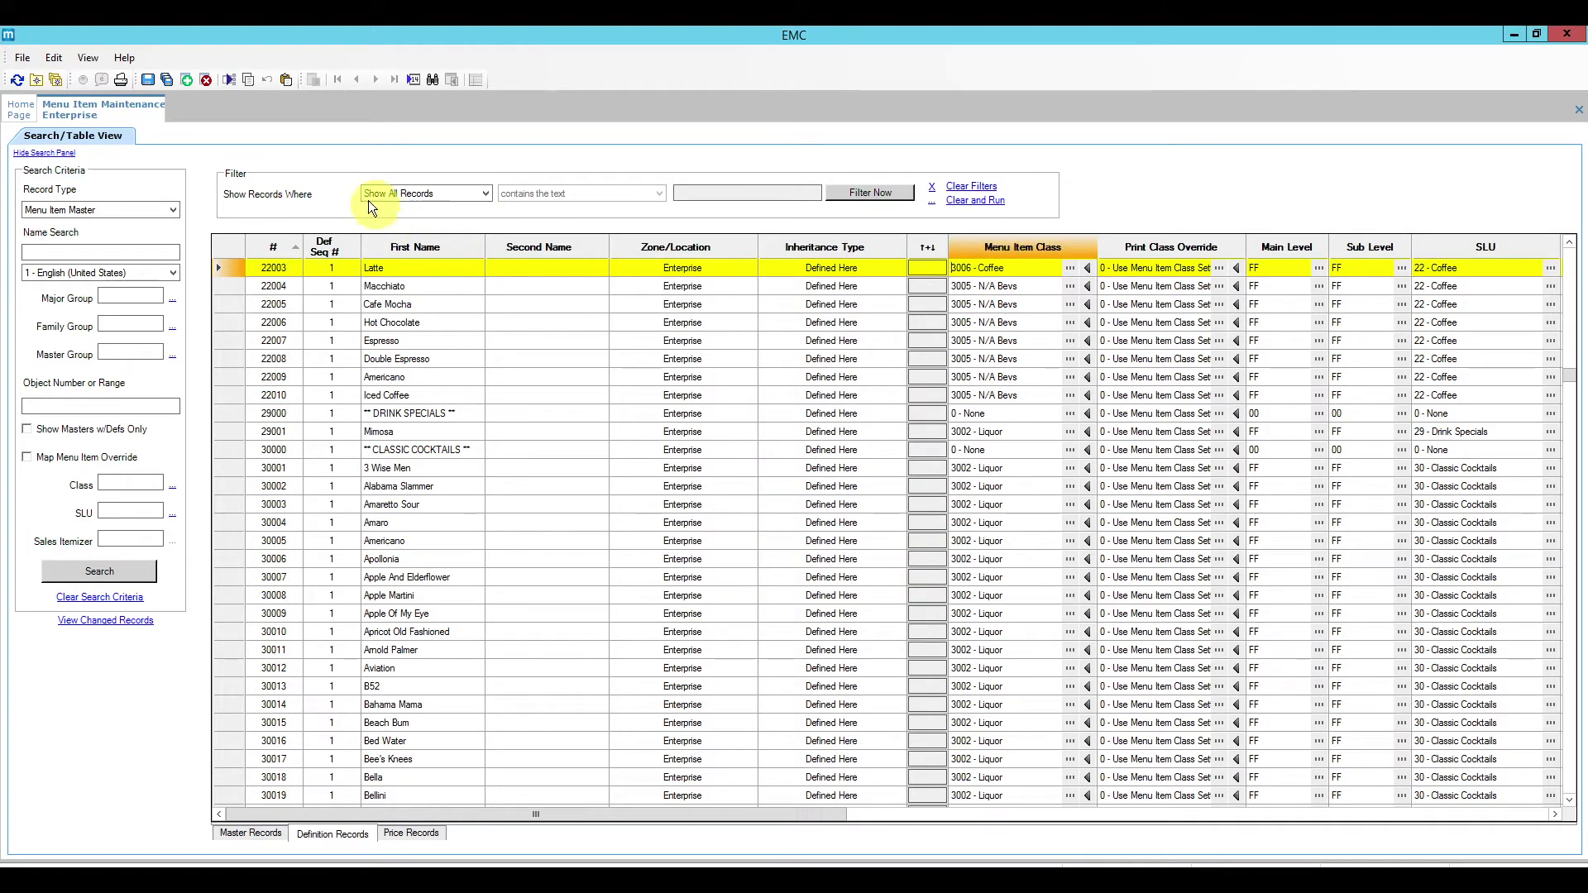
pyautogui.click(148, 79)
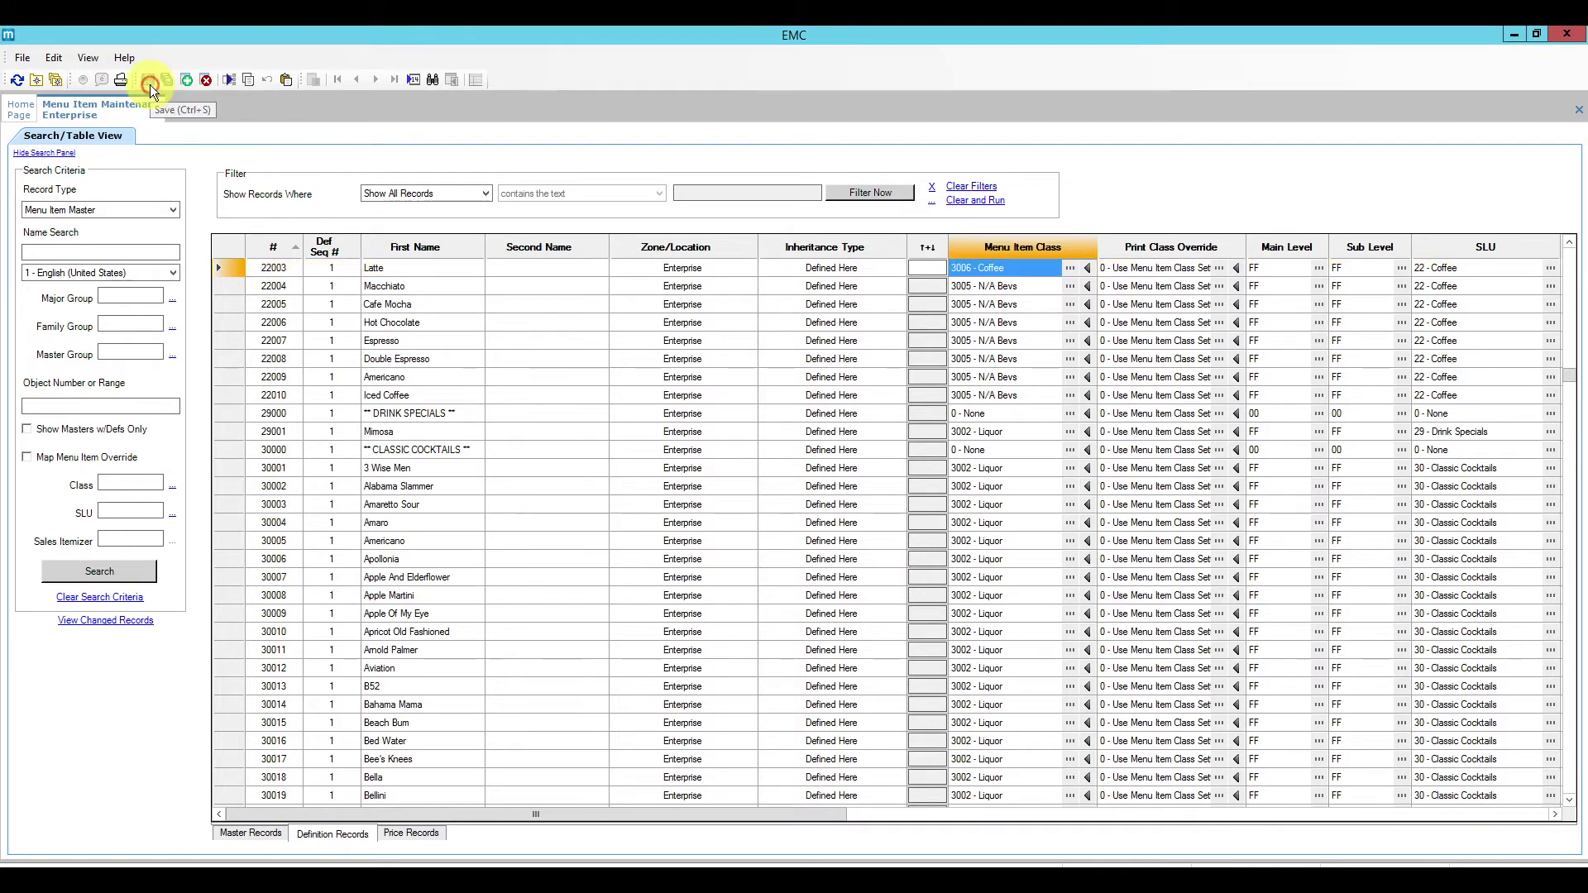
pyautogui.click(225, 265)
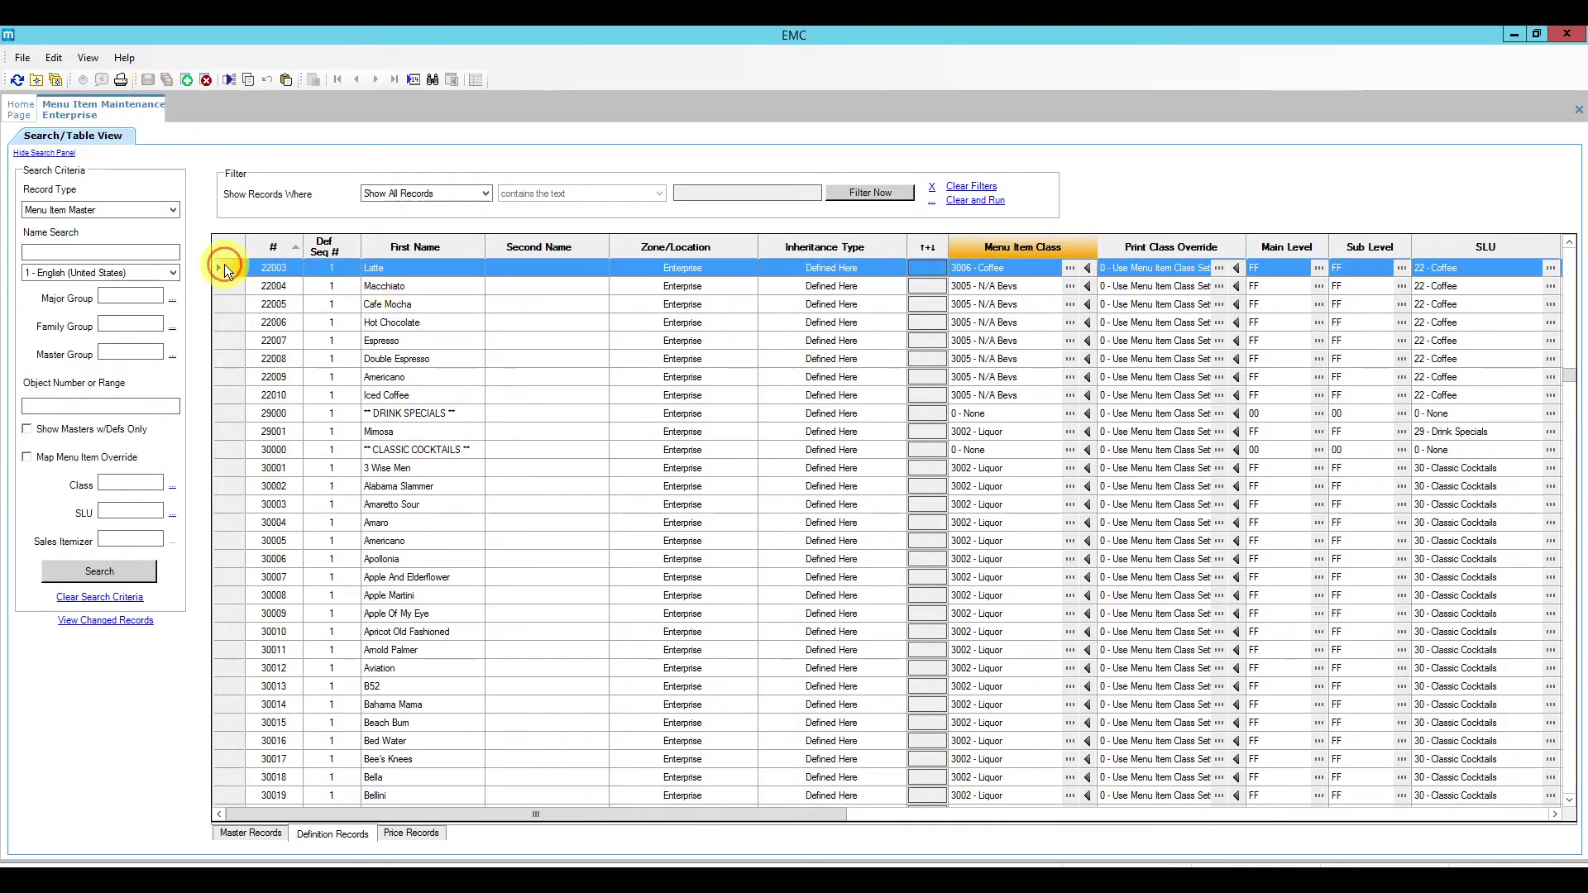
# On Price Records, replace the Latte's 5.00 price with 3.00, save, and return to Master Records.
pyautogui.click(414, 834)
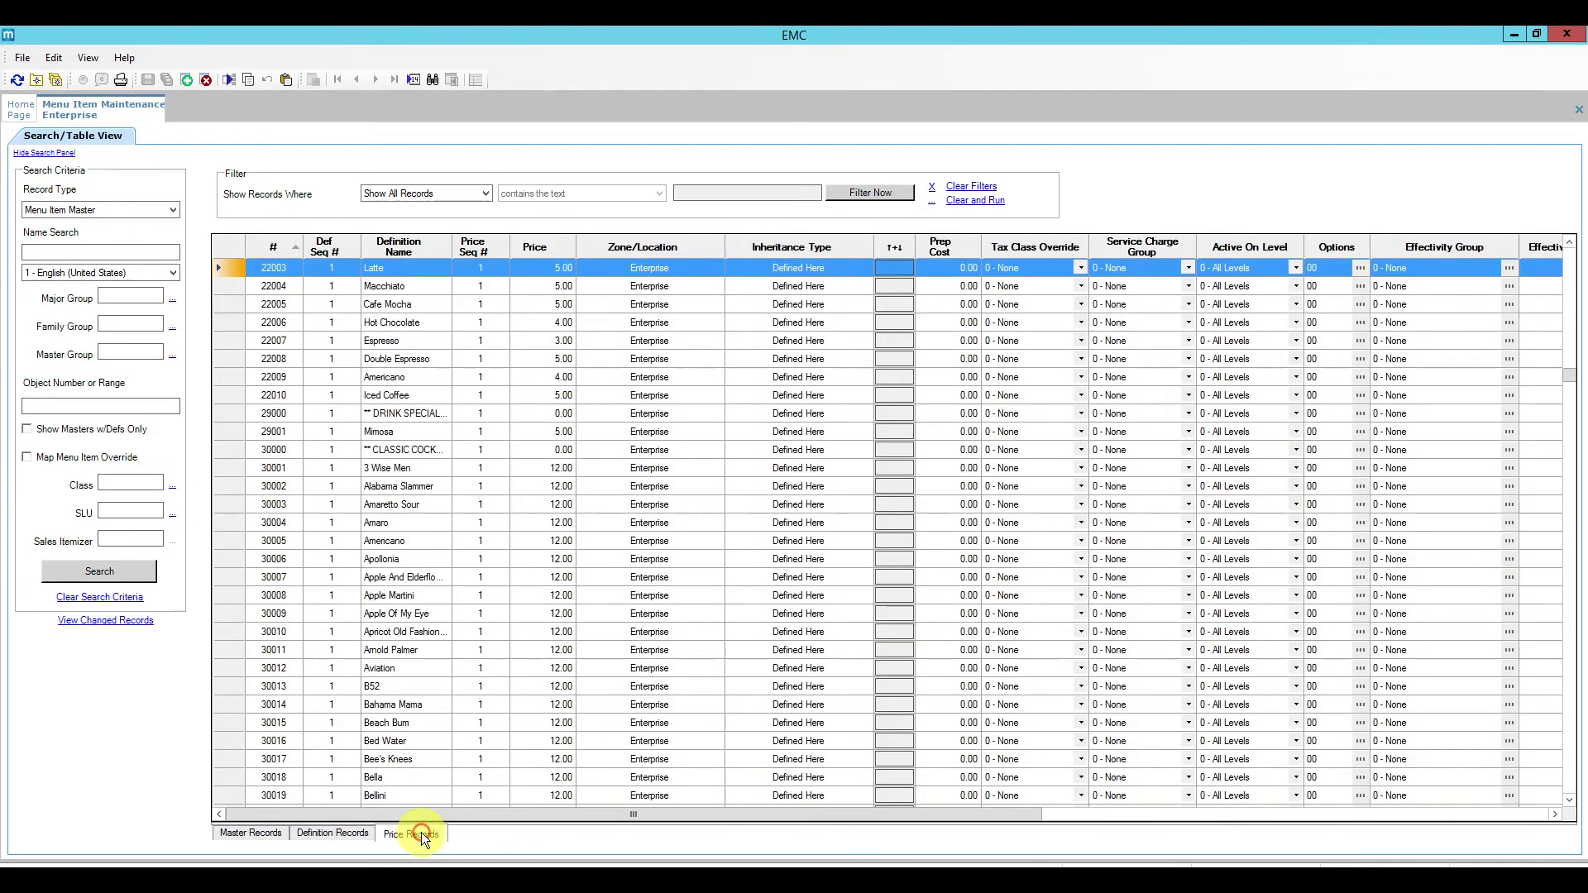
pyautogui.click(549, 267)
pyautogui.click(549, 267)
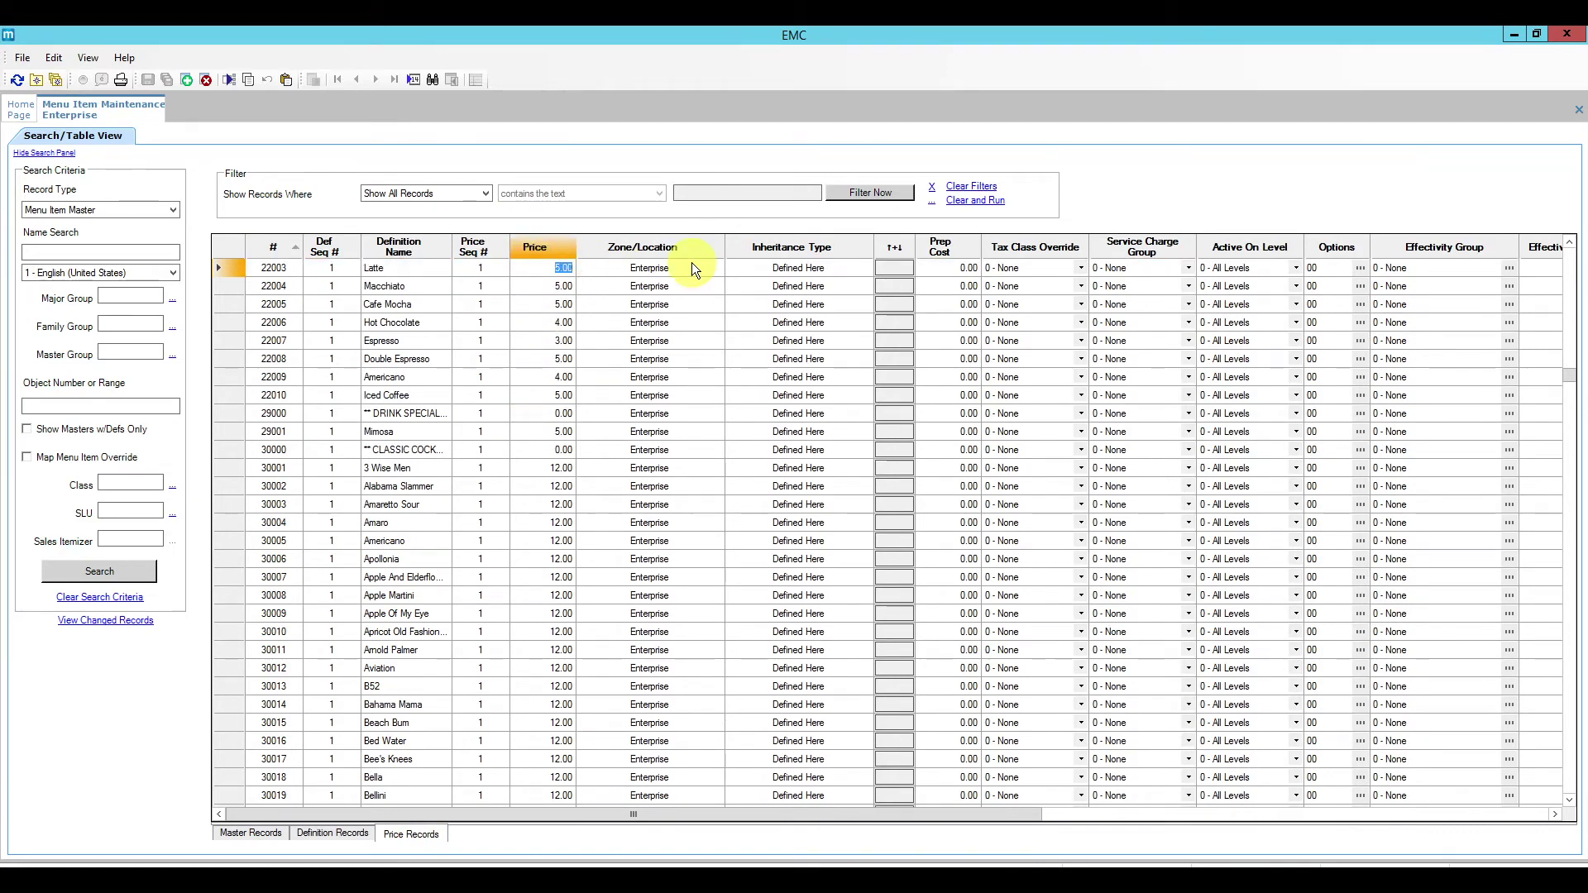
pyautogui.write('3.00')
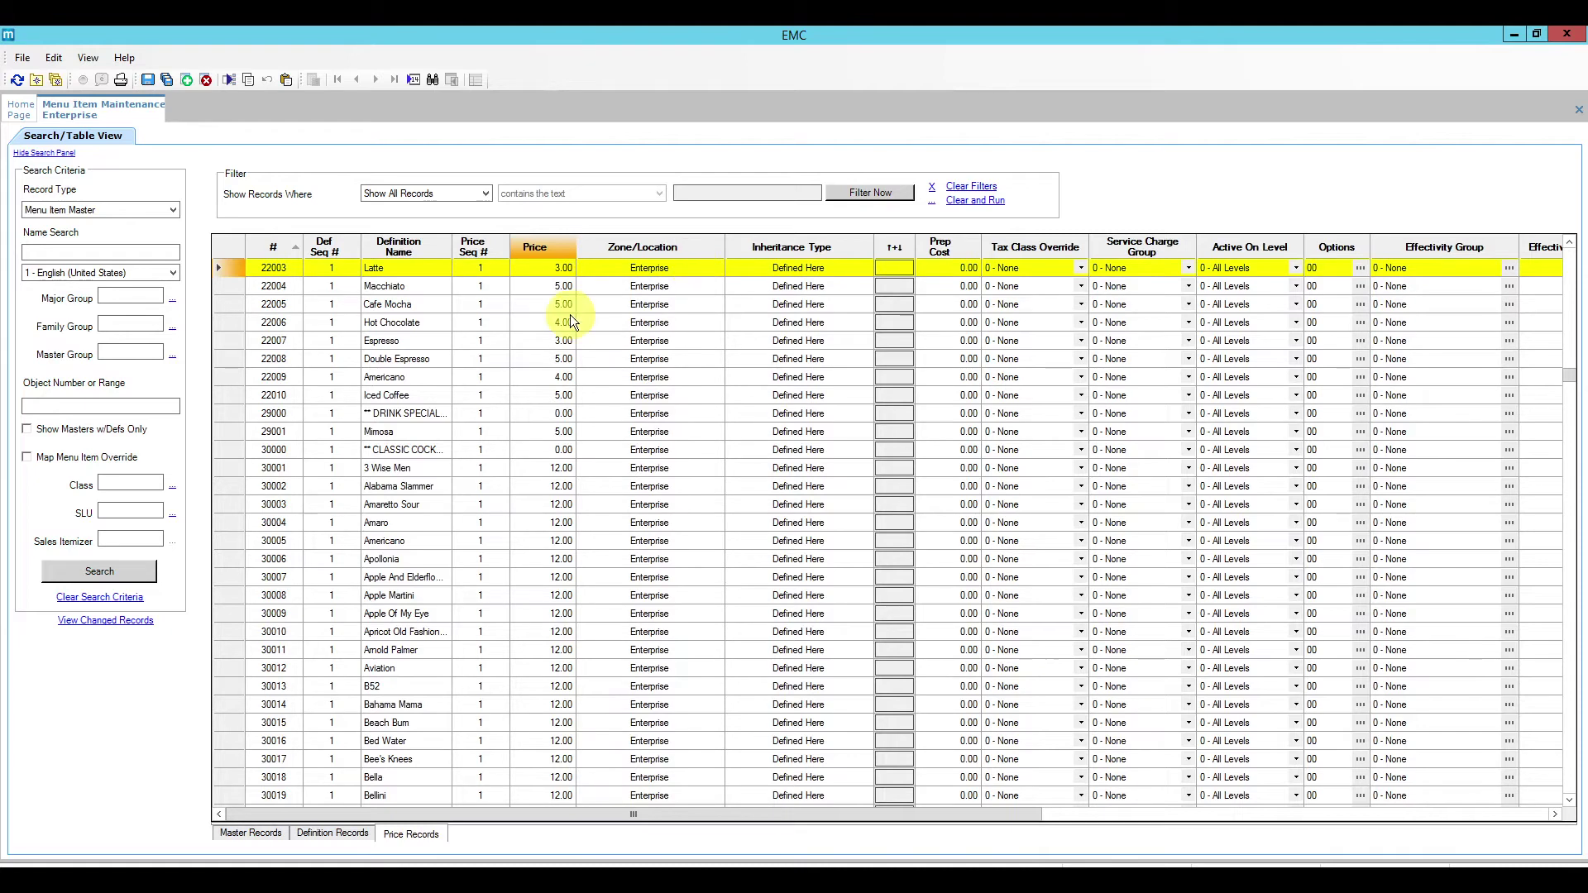
pyautogui.click(149, 80)
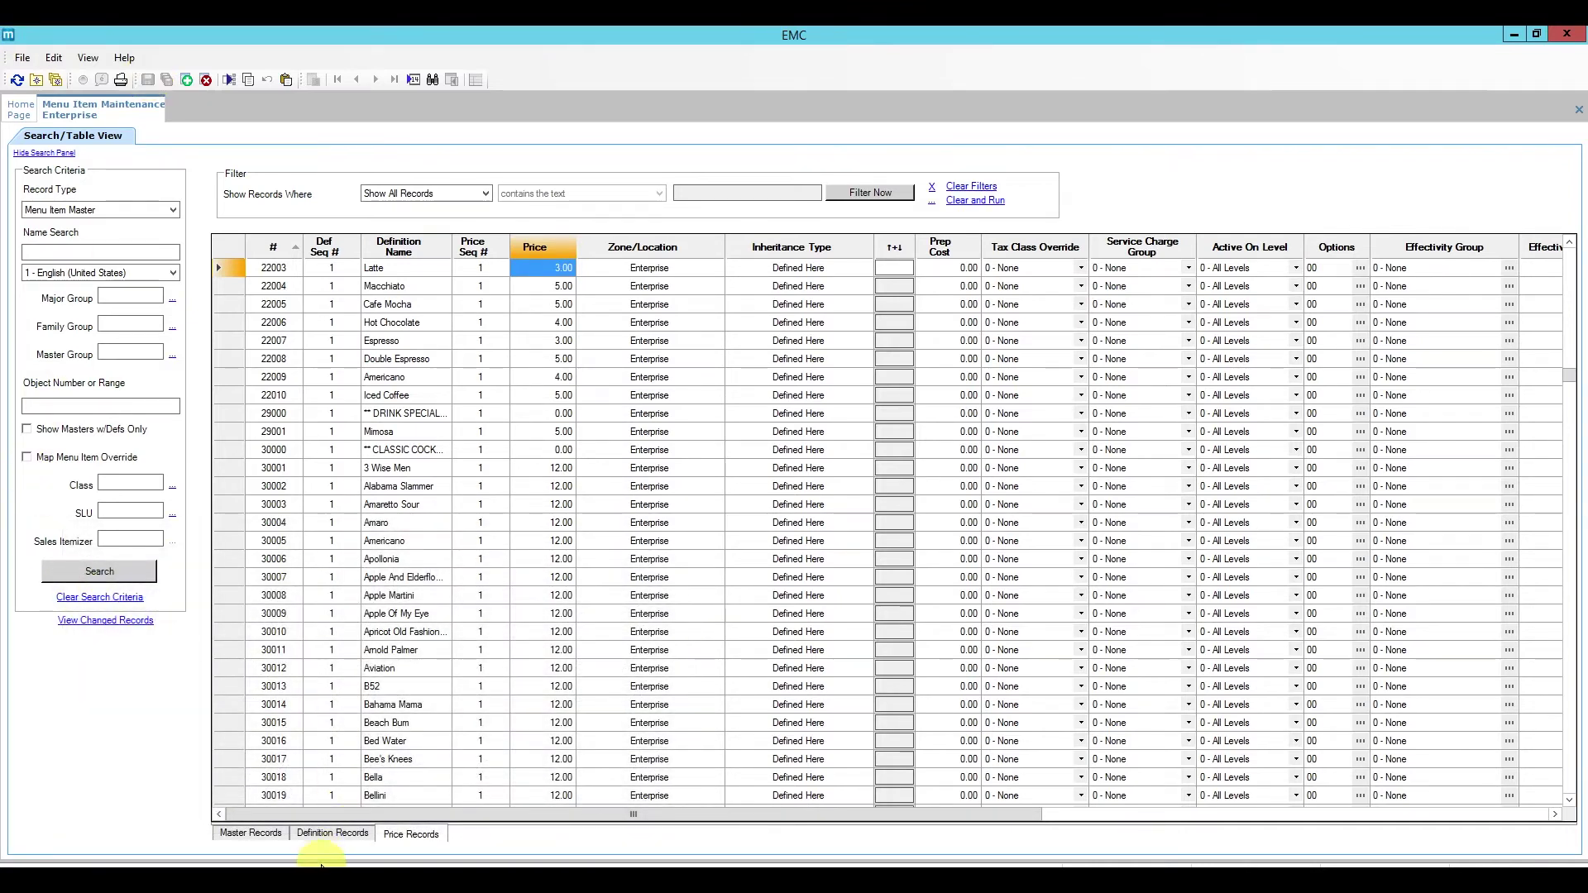
pyautogui.click(266, 835)
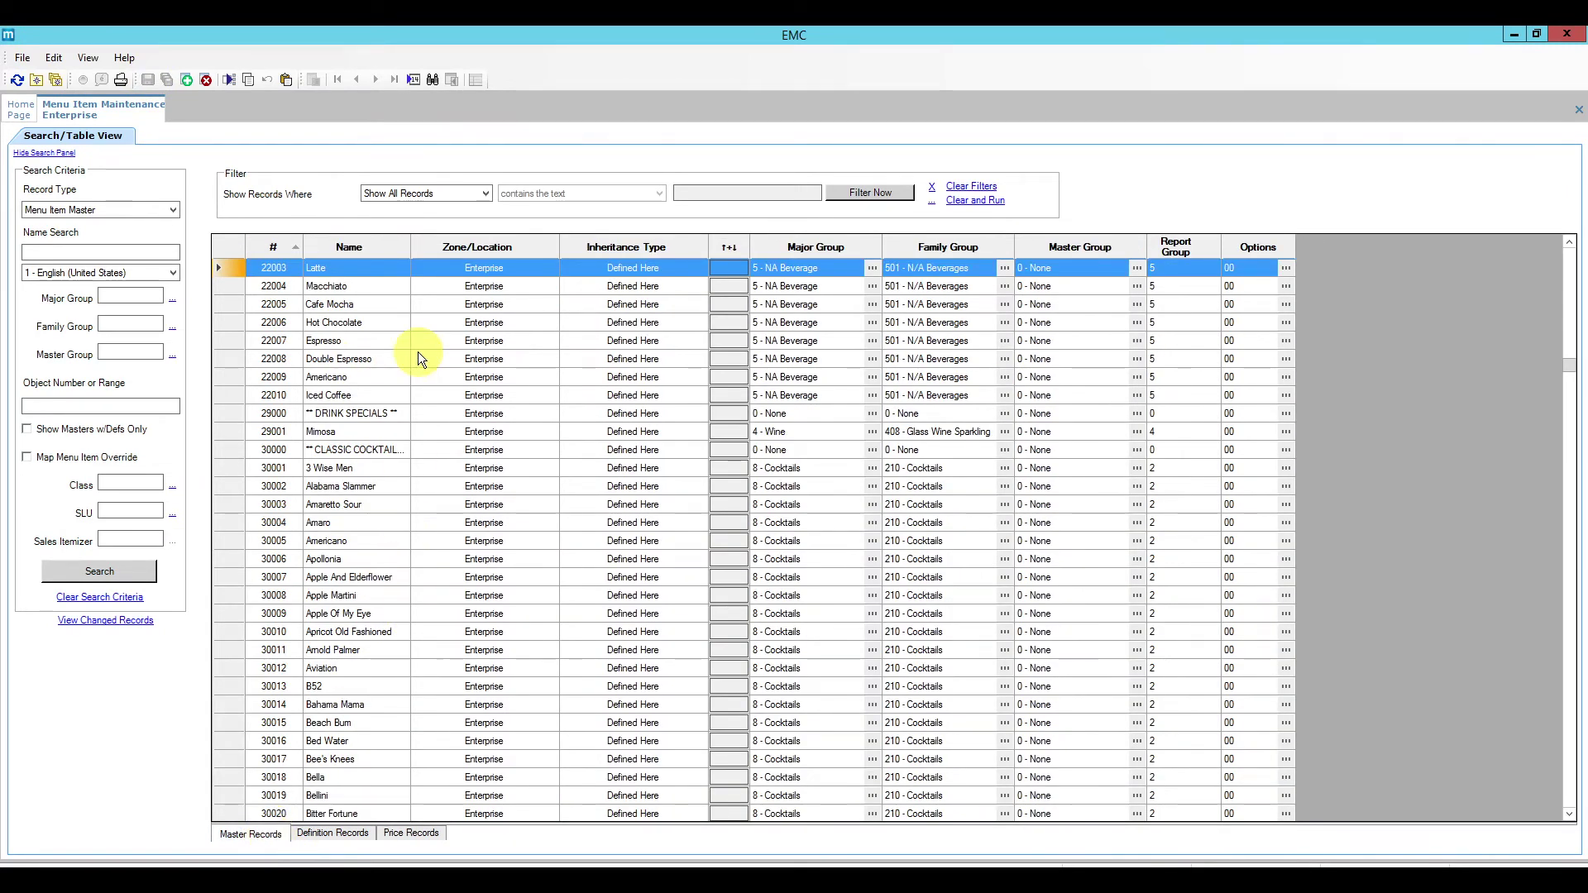
# Search item names for 'mods' and scroll the list down to 200000 ** FOOD MODS **.
pyautogui.click(235, 288)
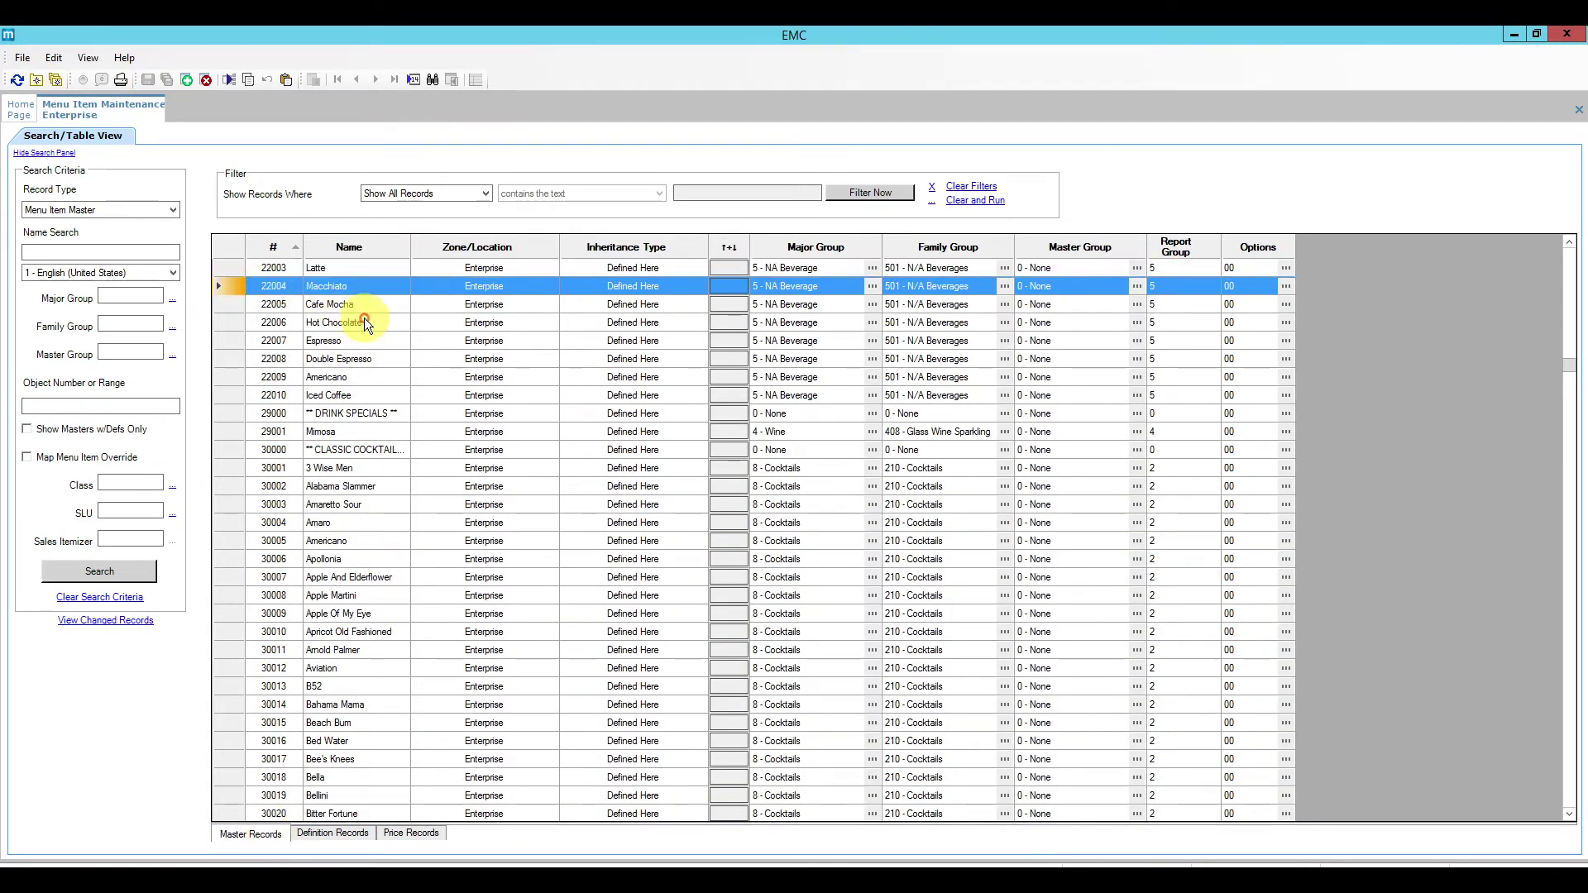
pyautogui.scroll(1, 331, 326)
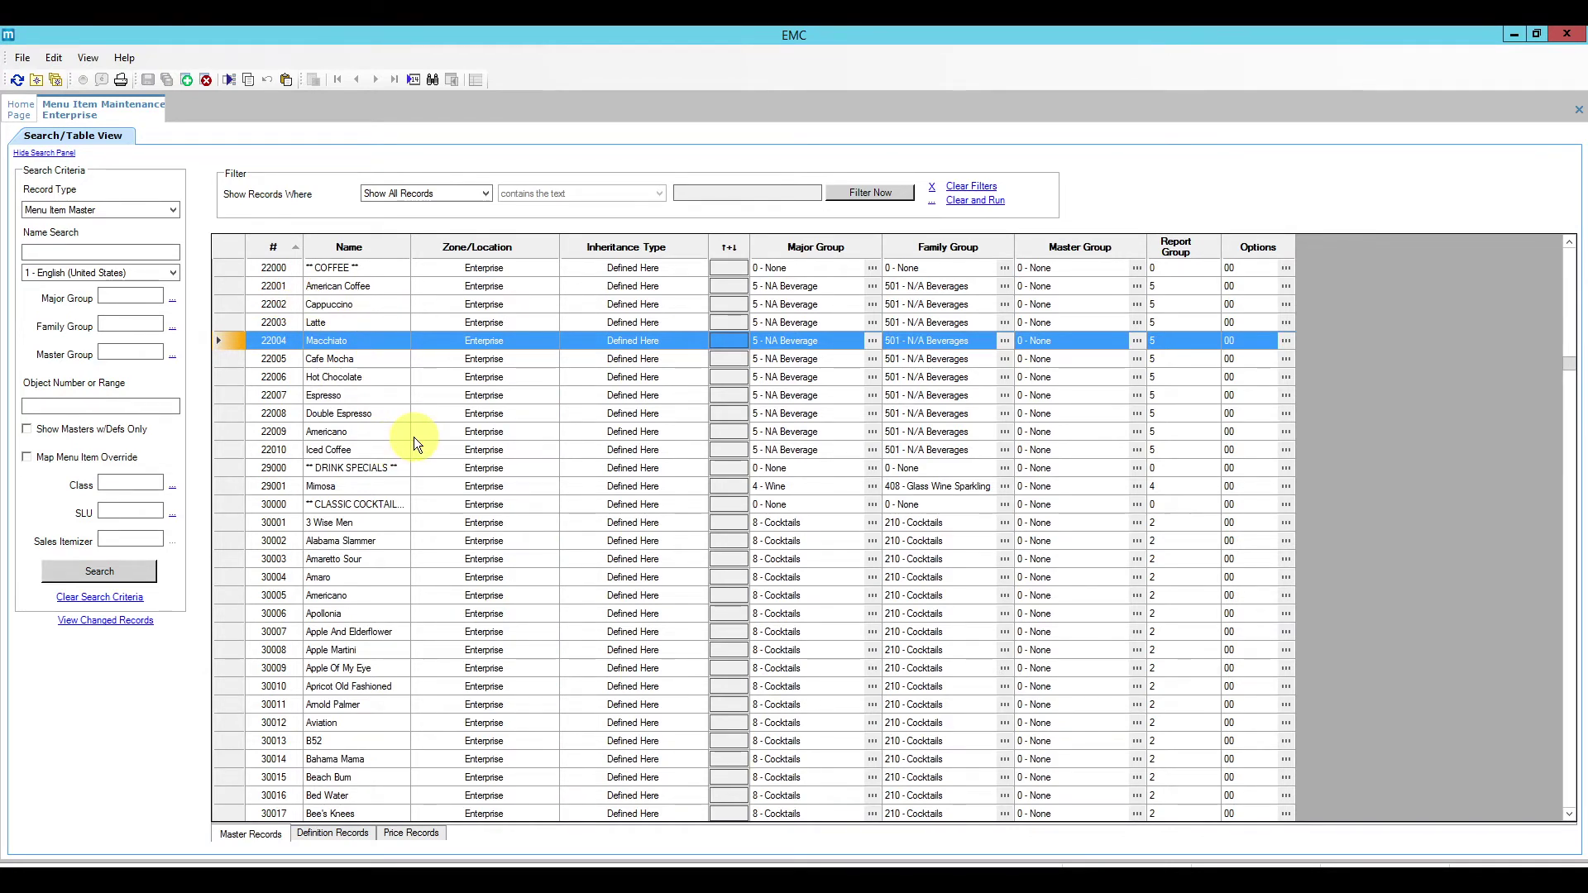
pyautogui.hotkey('ctrl', 'f')
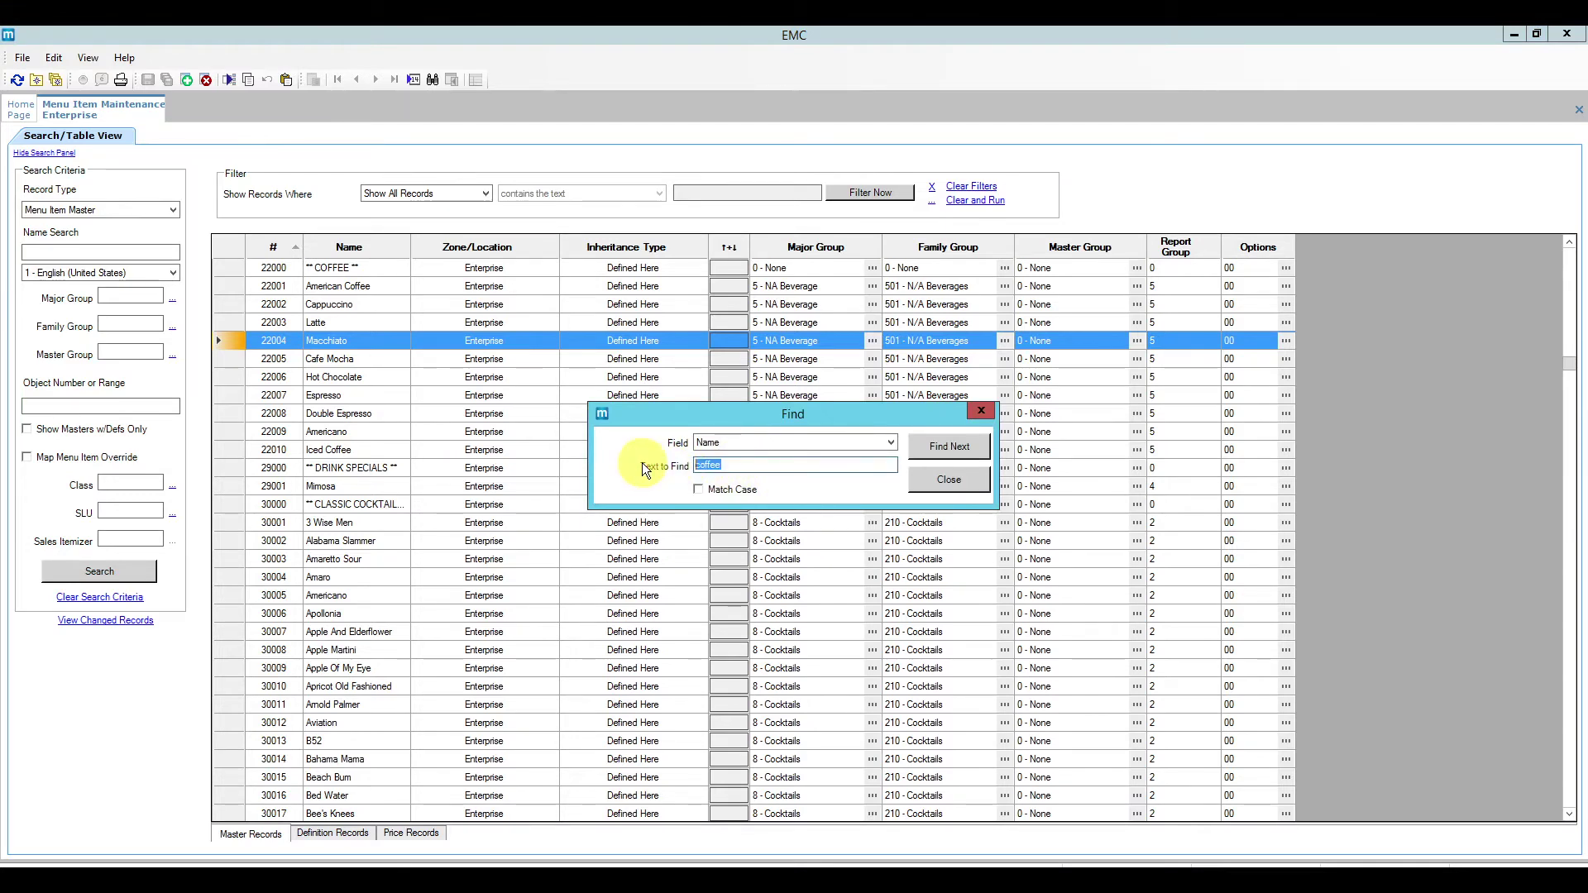
pyautogui.write('mods')
pyautogui.press('Return')
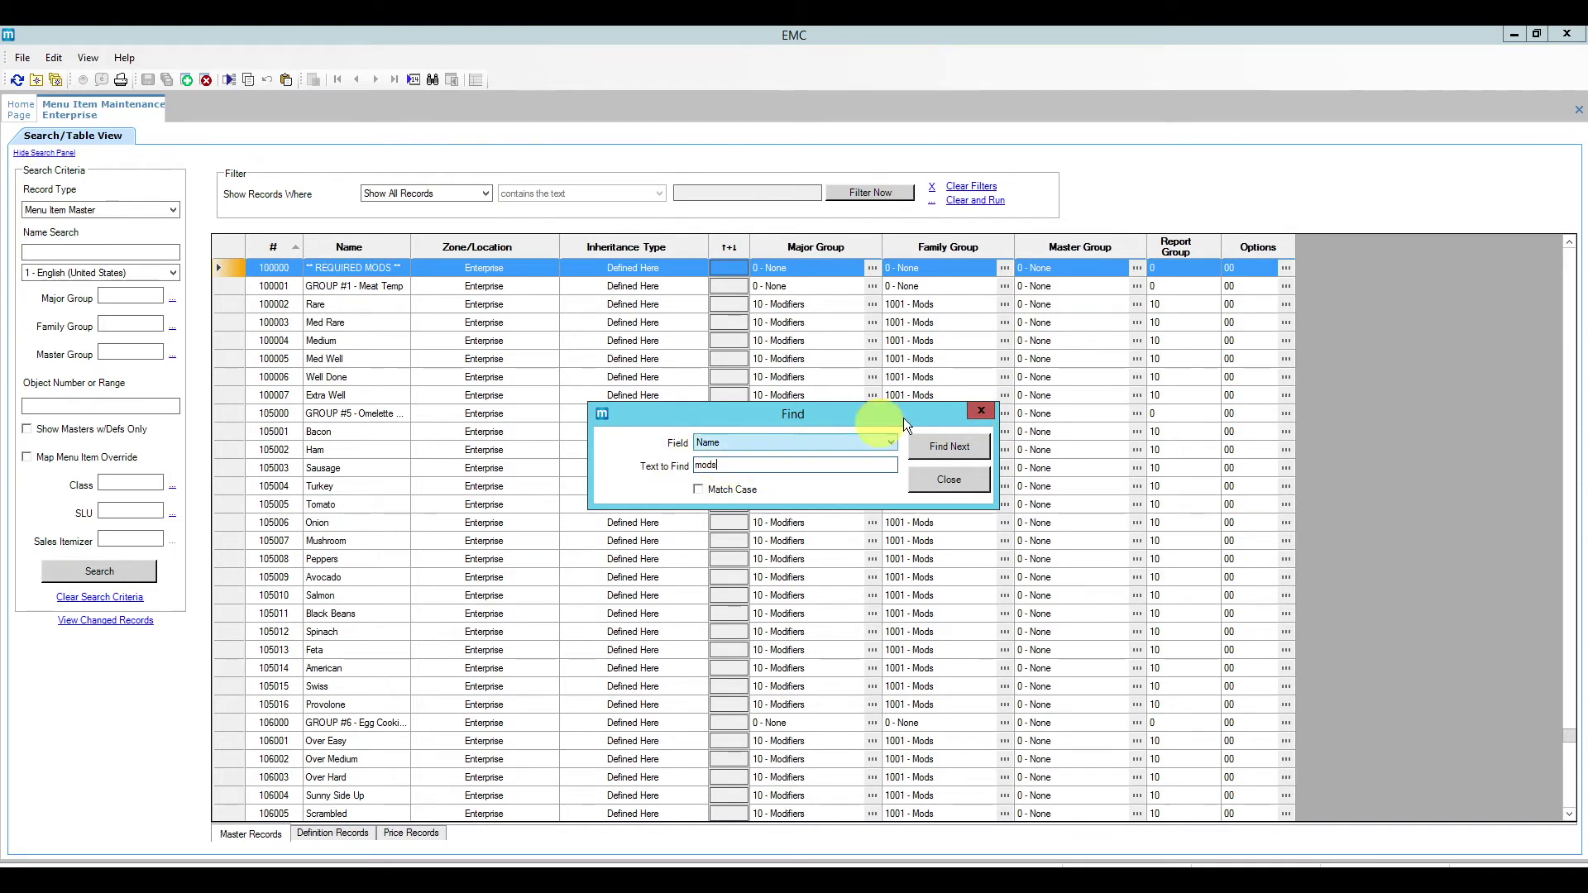
pyautogui.click(981, 411)
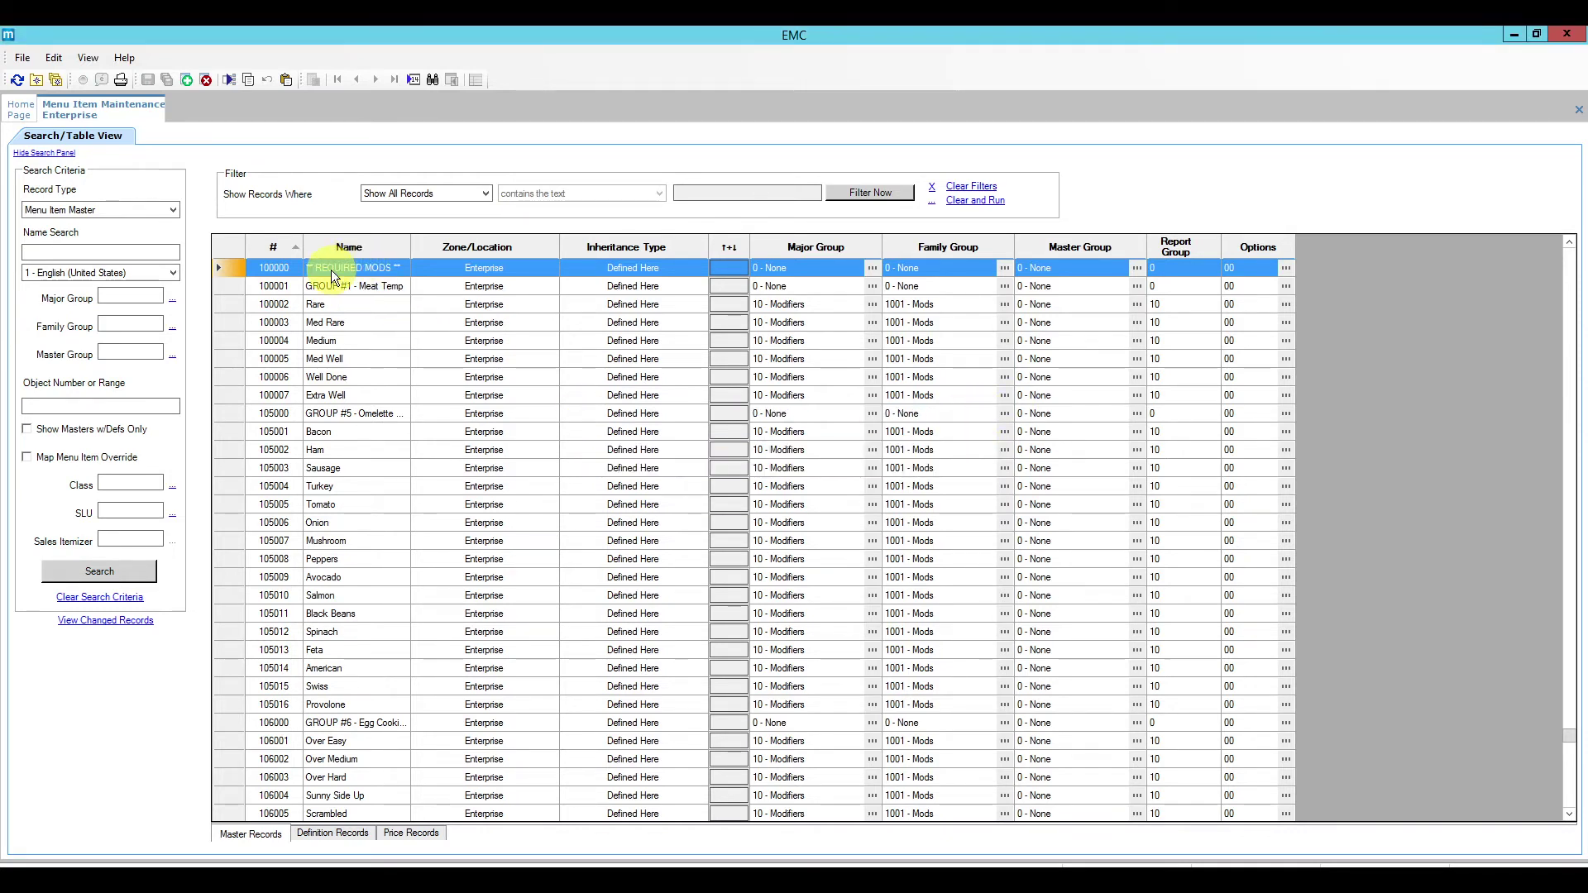
pyautogui.scroll(1, 354, 315)
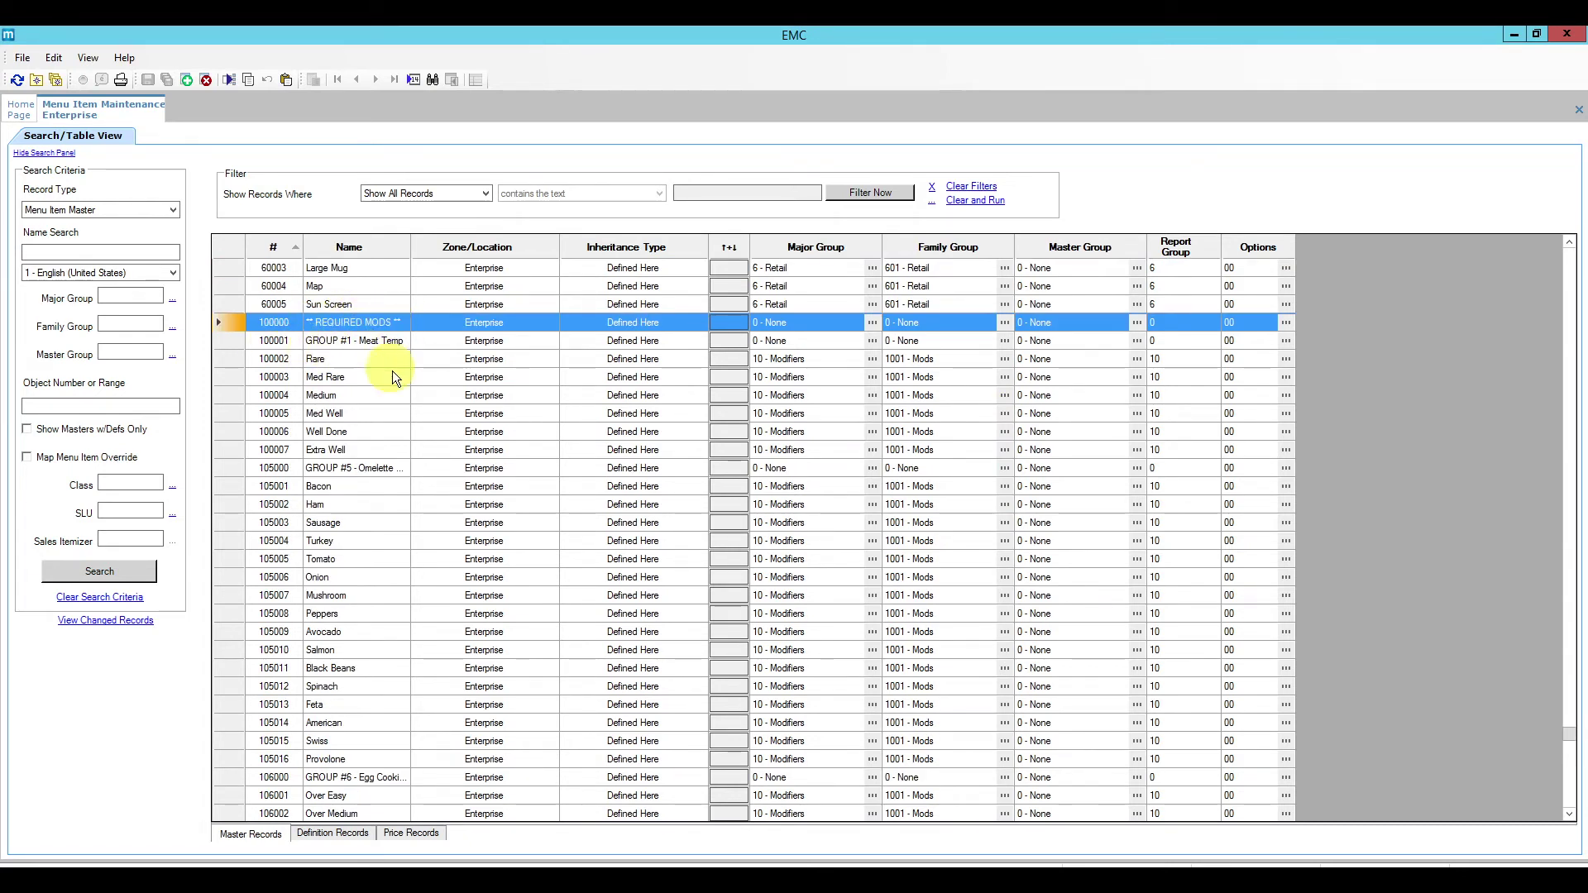
pyautogui.scroll(-6, 380, 595)
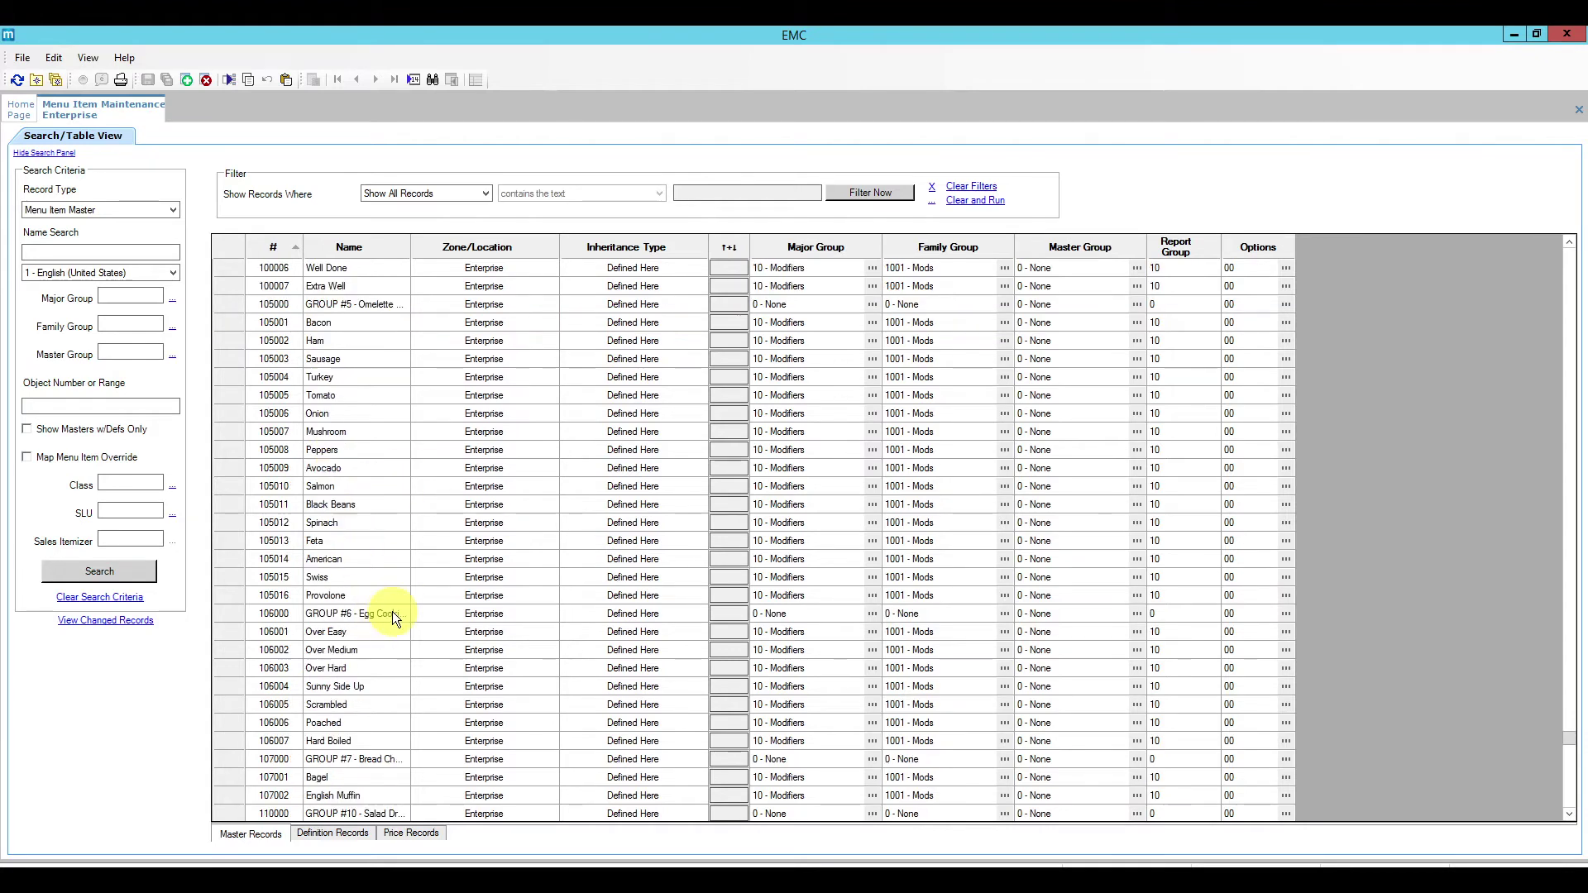
pyautogui.scroll(-9, 389, 604)
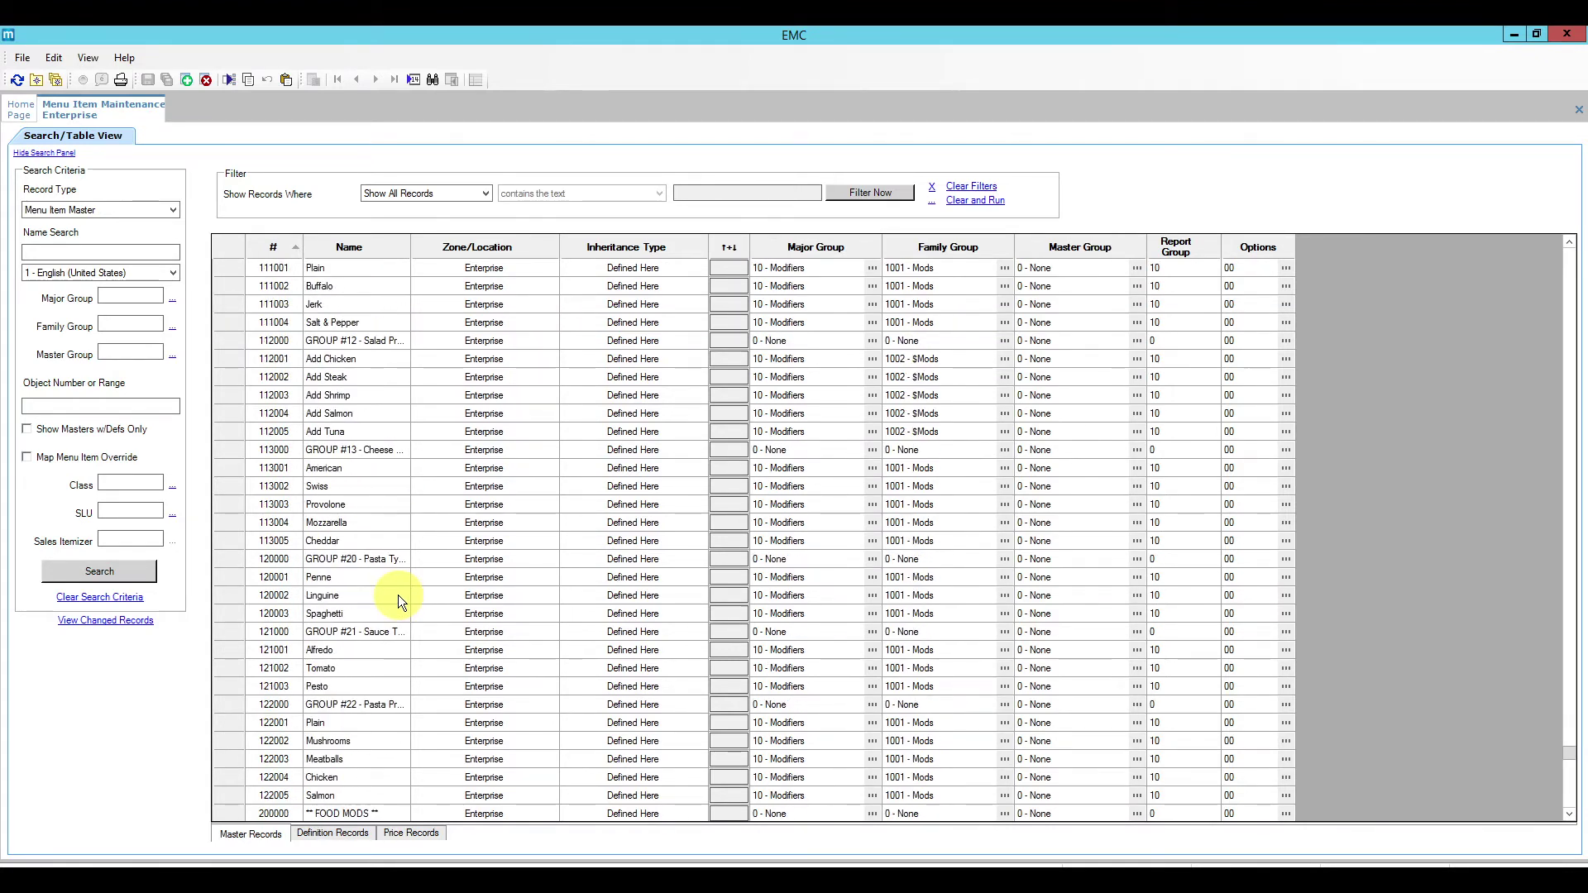
pyautogui.scroll(-1, 399, 594)
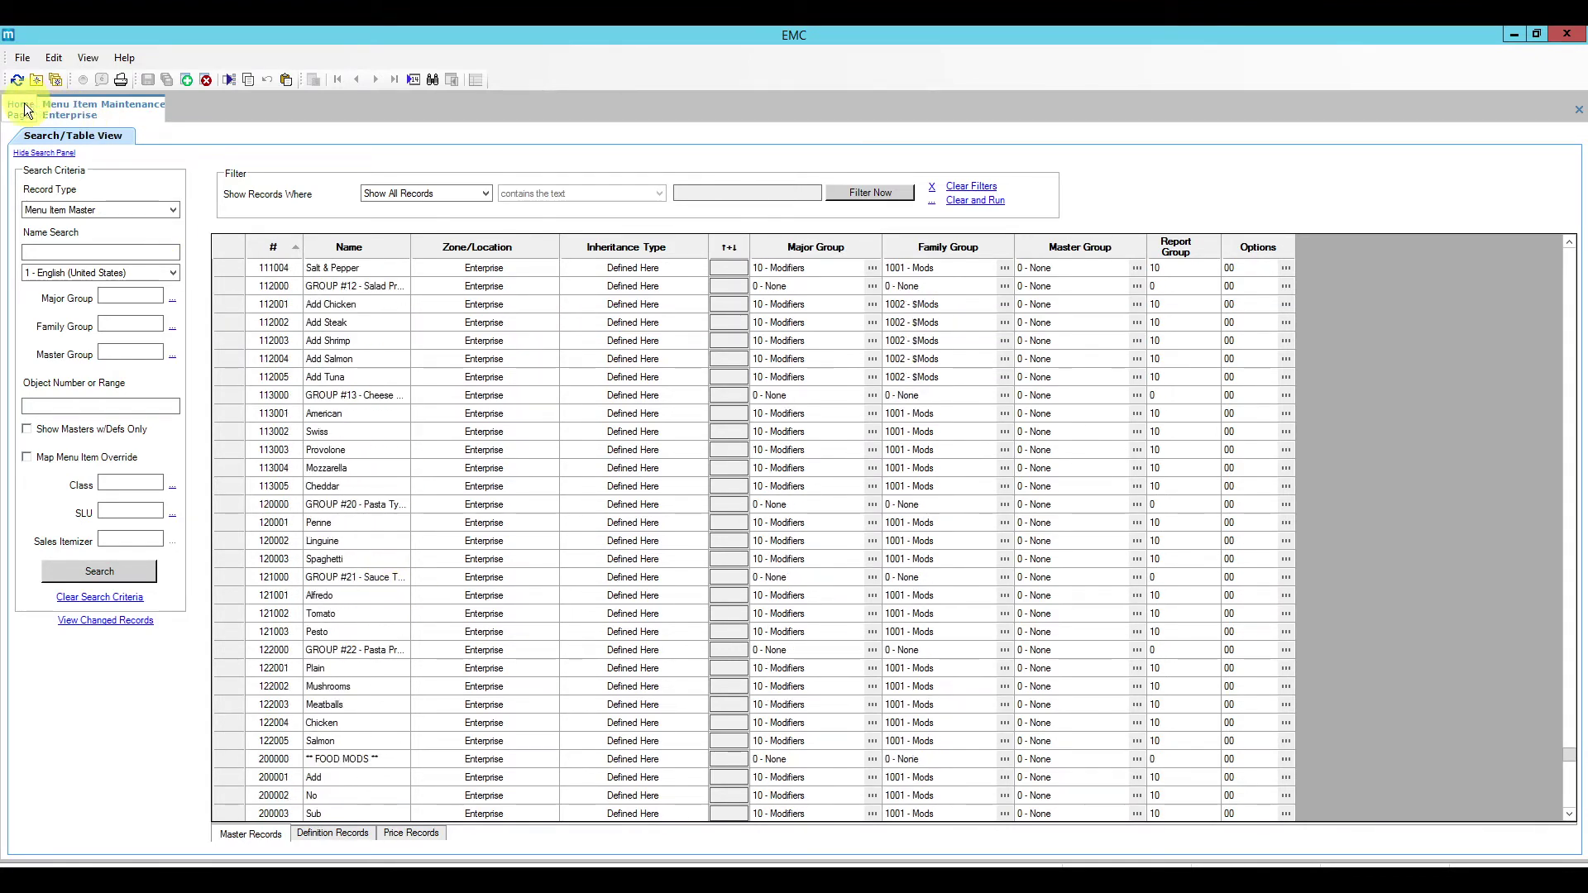
# Check the condiment groups on class 5023 M - Coffee Size, then go back to Menu Item Maintenance.
pyautogui.click(21, 109)
pyautogui.click(494, 232)
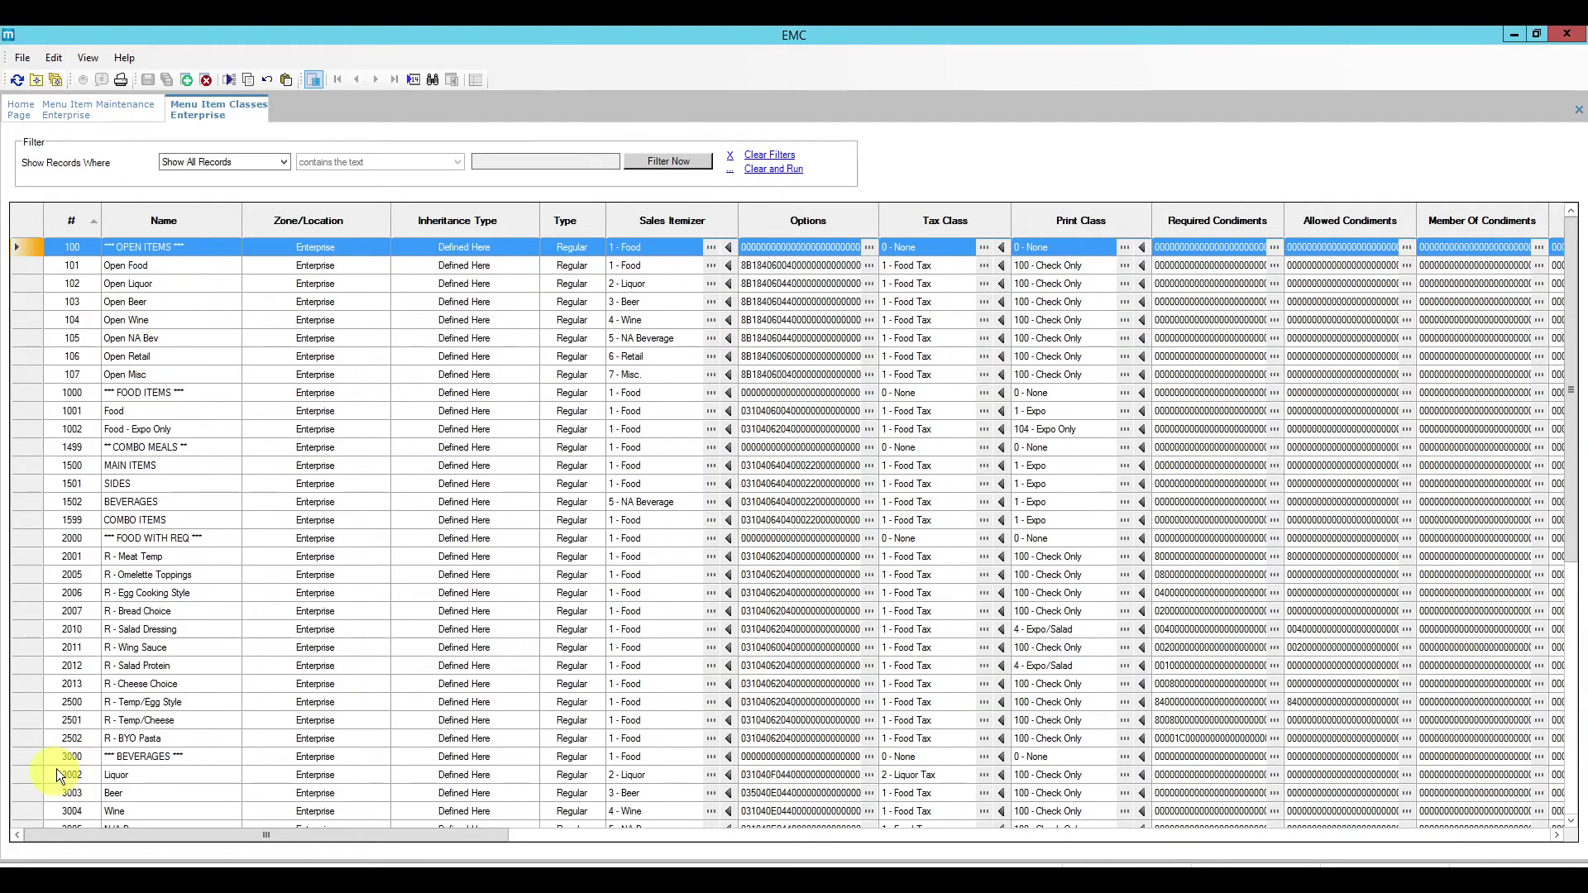
pyautogui.scroll(-3, 76, 750)
pyautogui.scroll(-4, 76, 750)
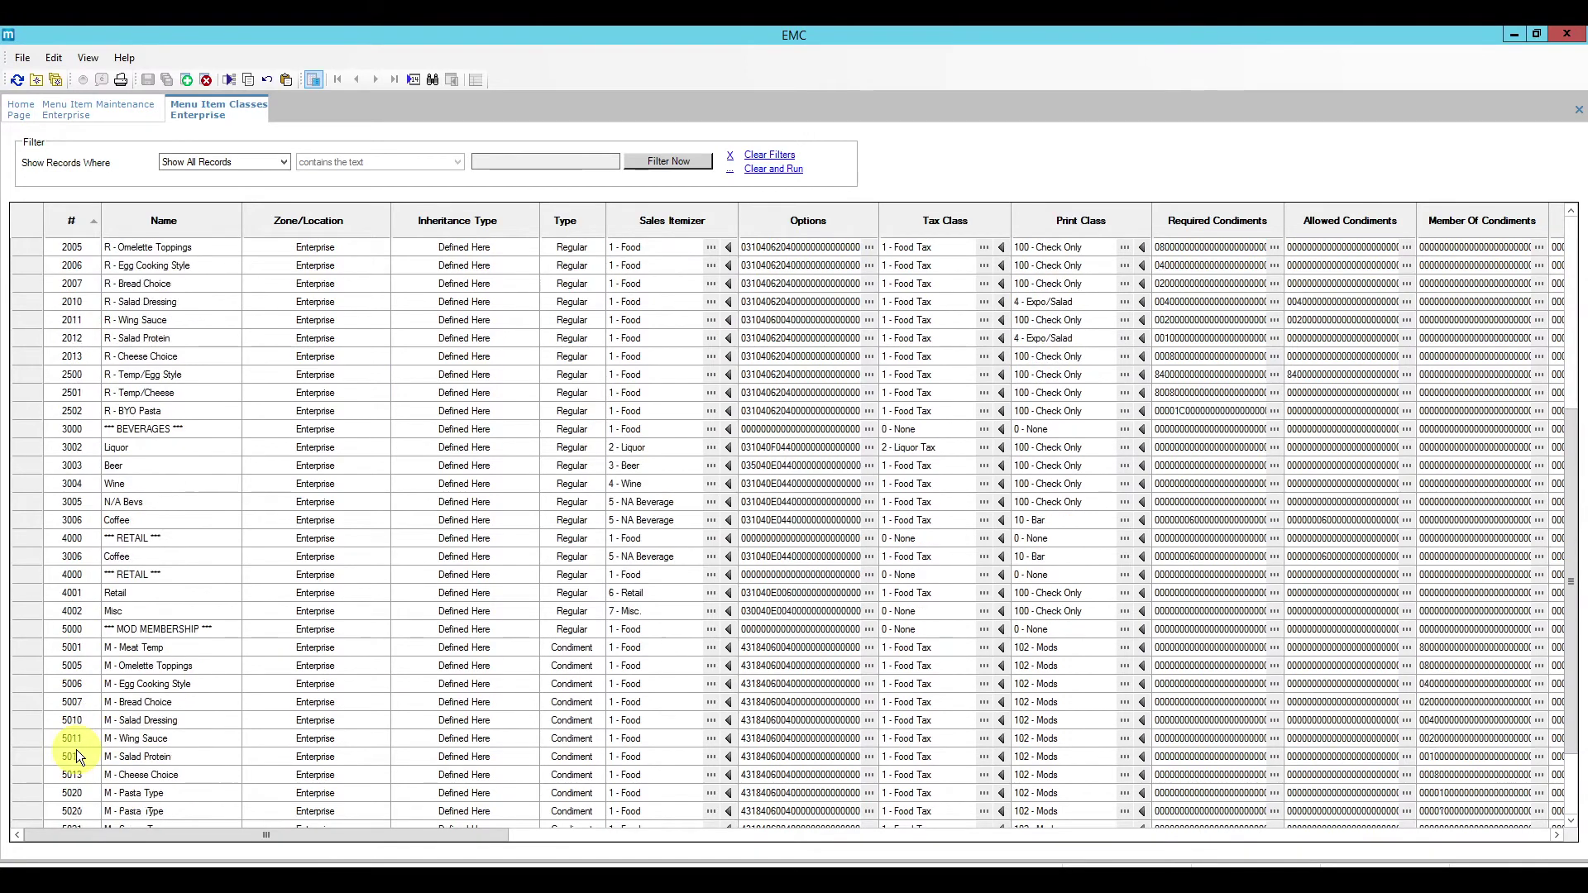
pyautogui.doubleClick(27, 757)
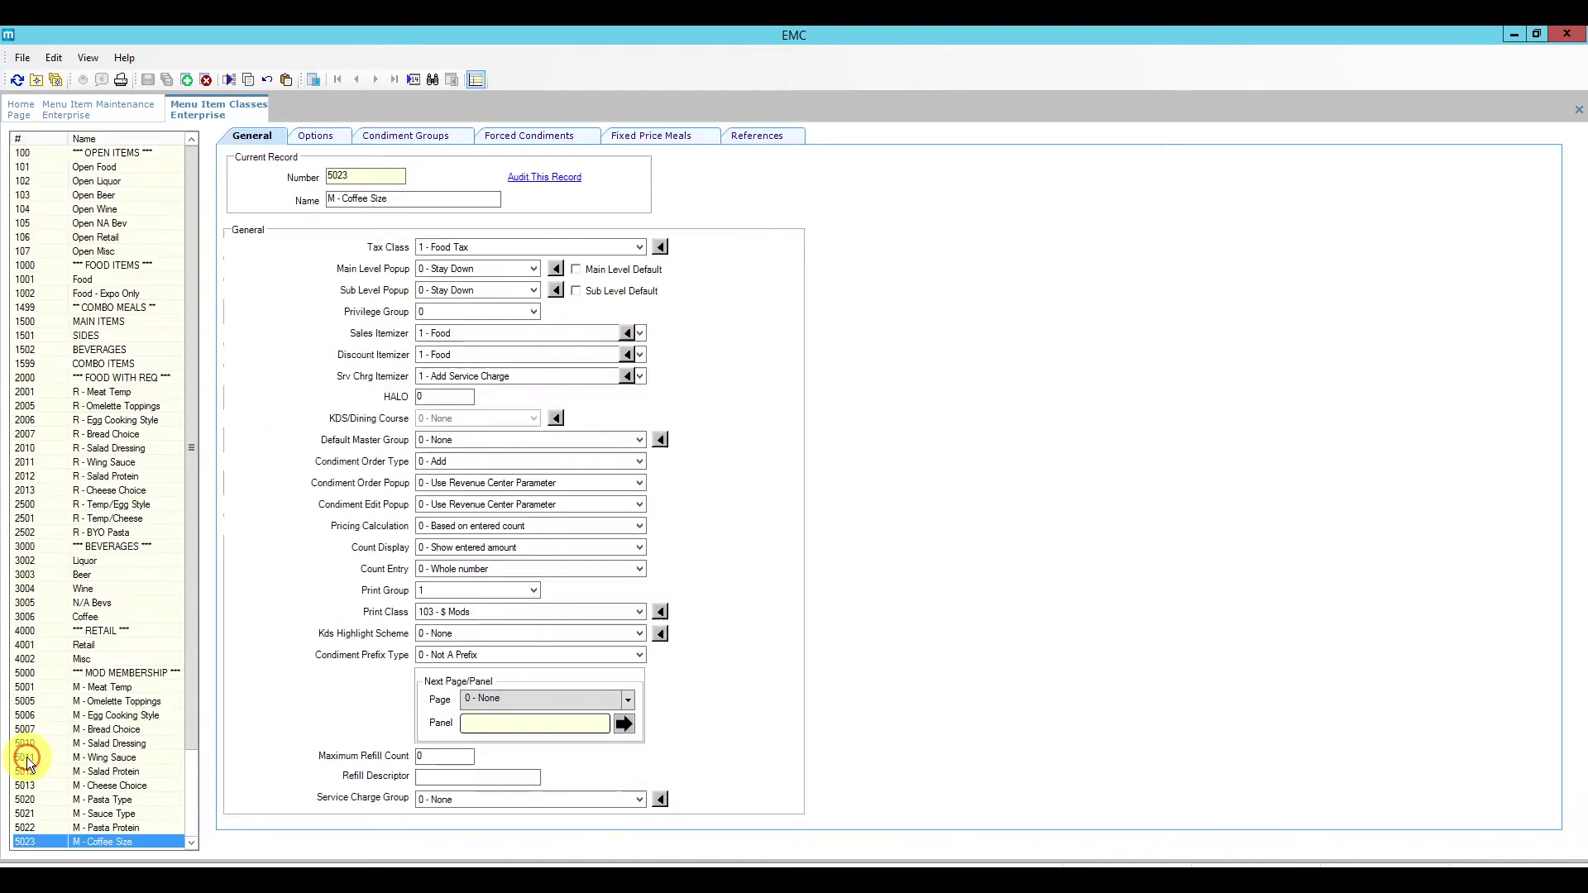
pyautogui.click(431, 134)
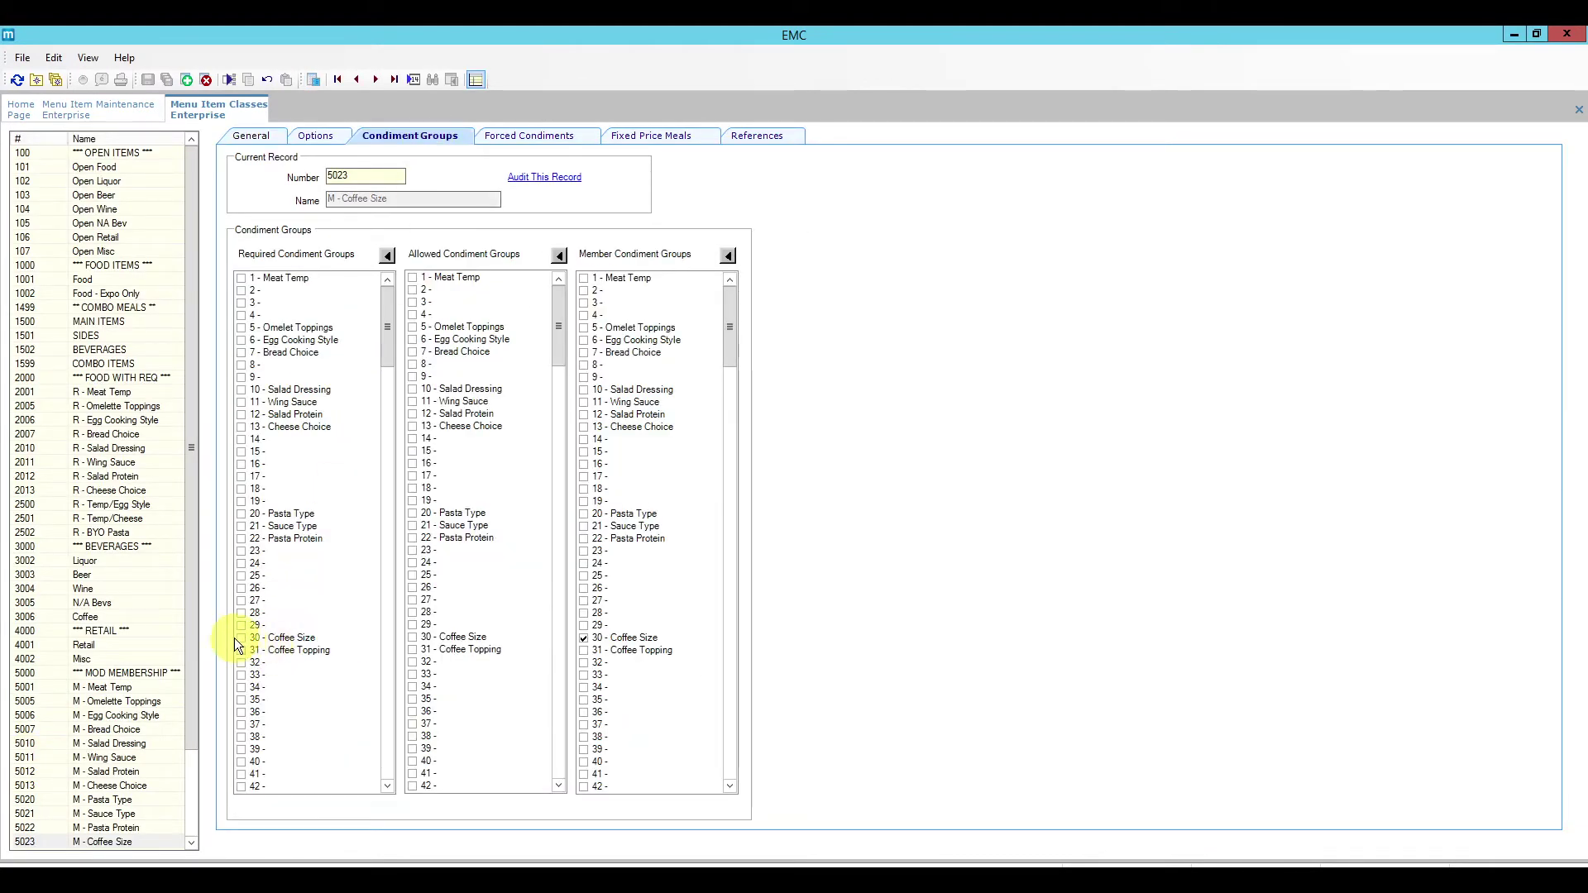
pyautogui.click(114, 113)
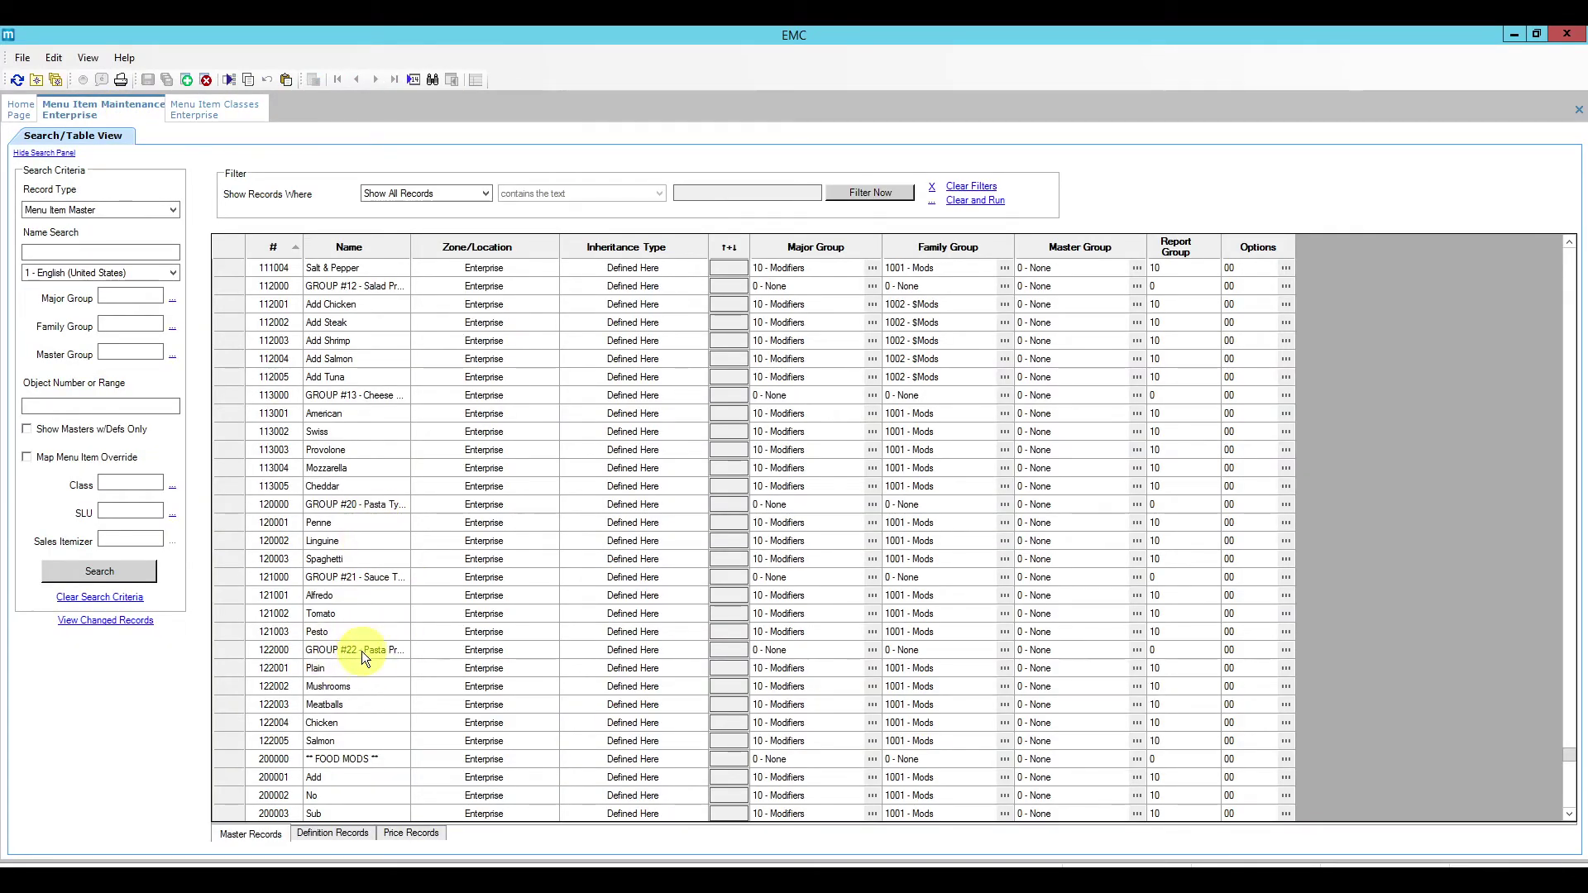
# Add group record 130000 'GROUP #30 - Coffee Size', copied from GROUP #22 - Pasta Protein.
pyautogui.click(231, 650)
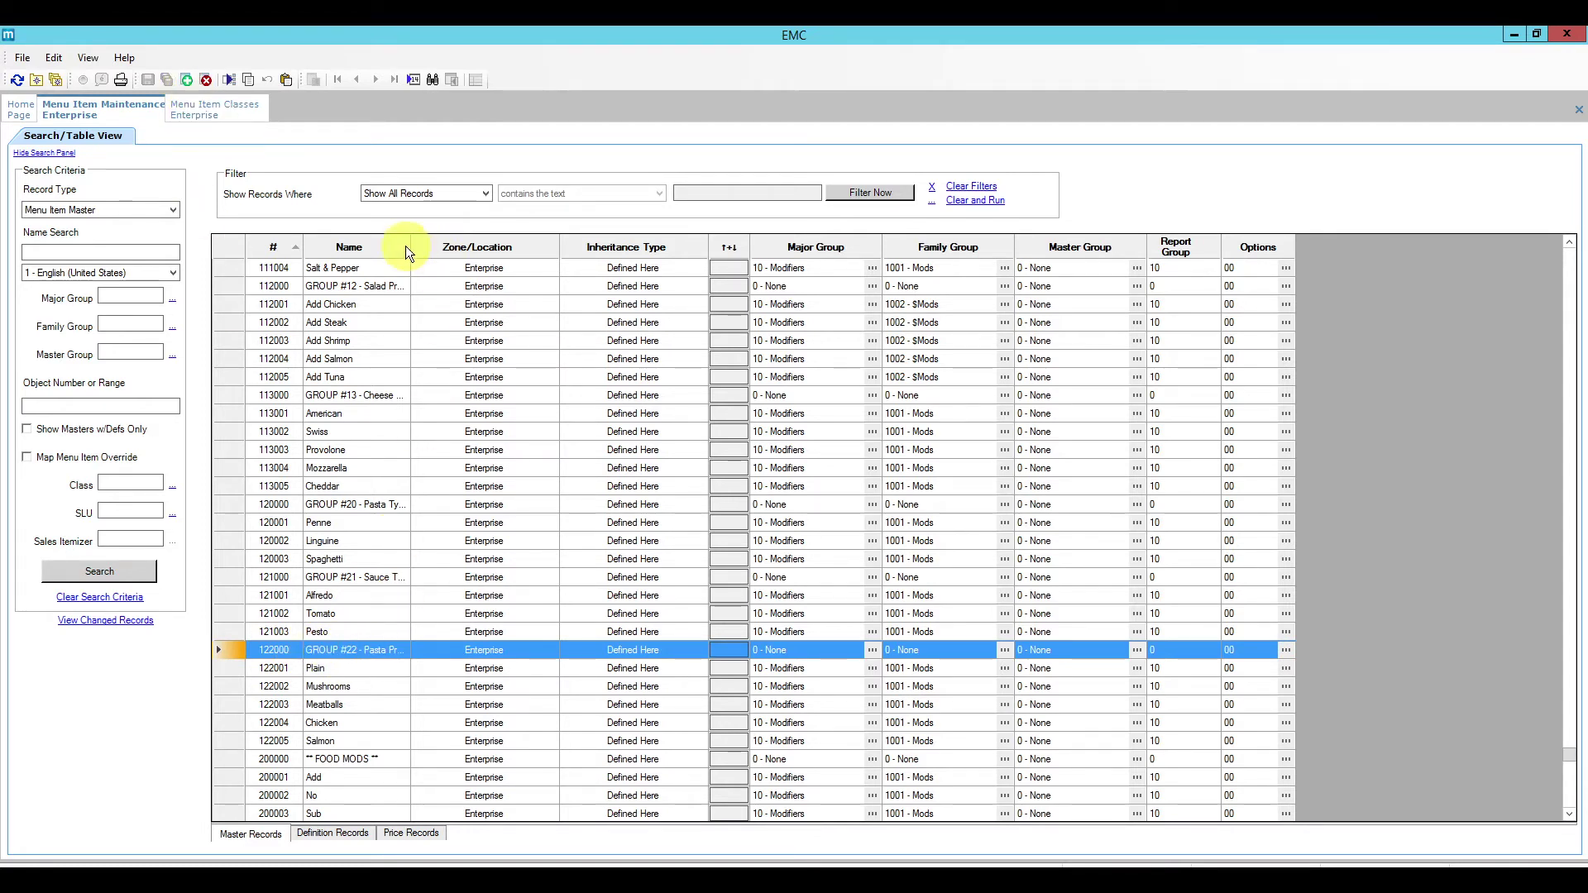
pyautogui.moveTo(413, 246); pyautogui.dragTo(478, 247)
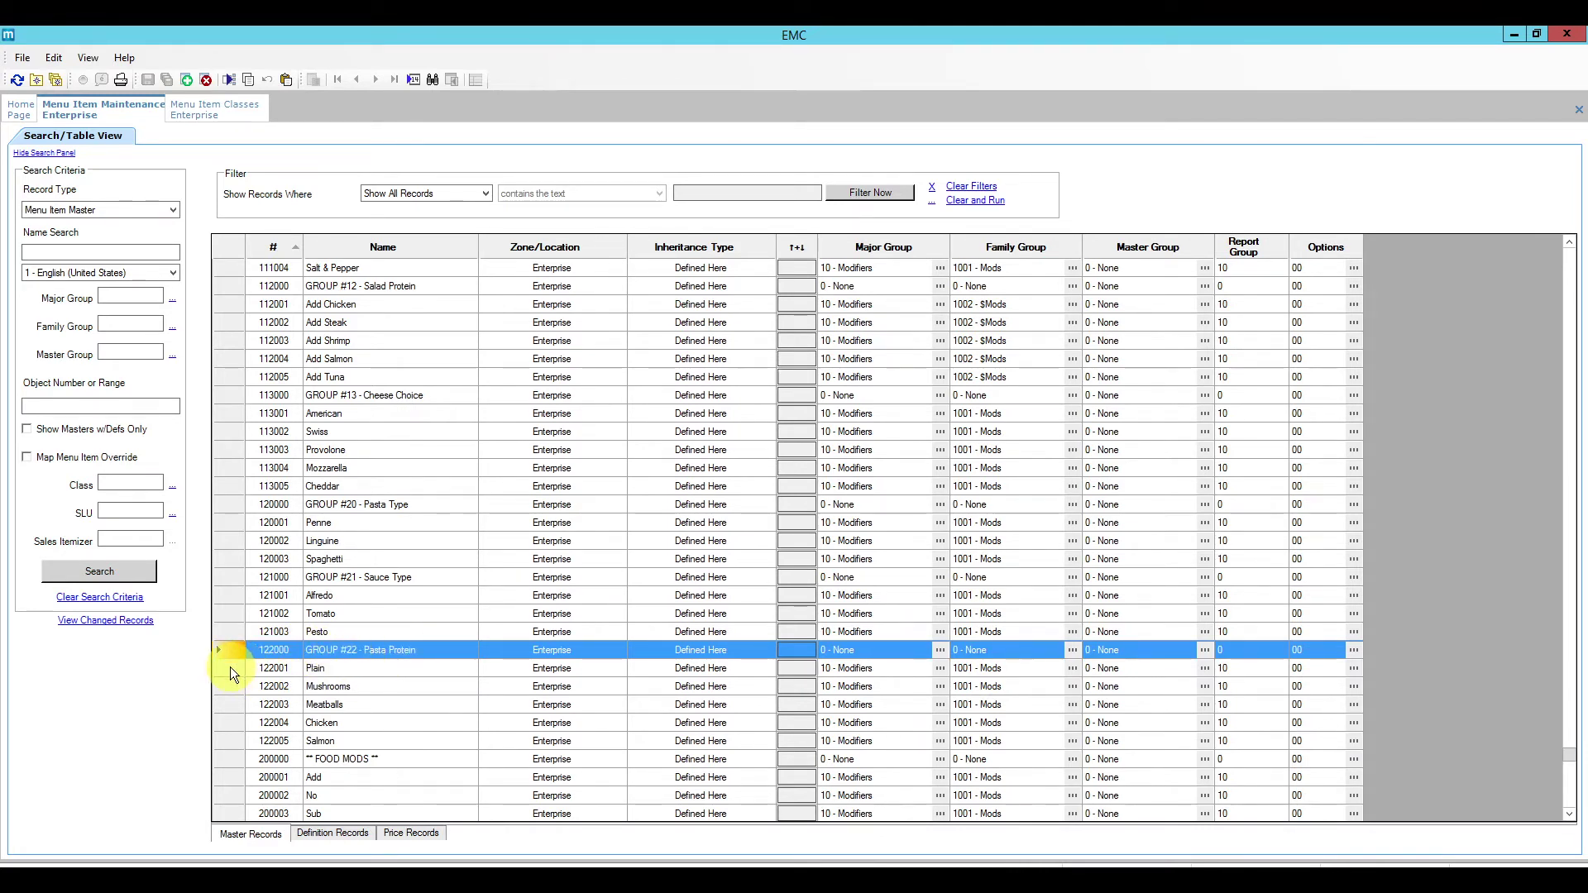
pyautogui.moveTo(230, 667); pyautogui.dragTo(226, 738)
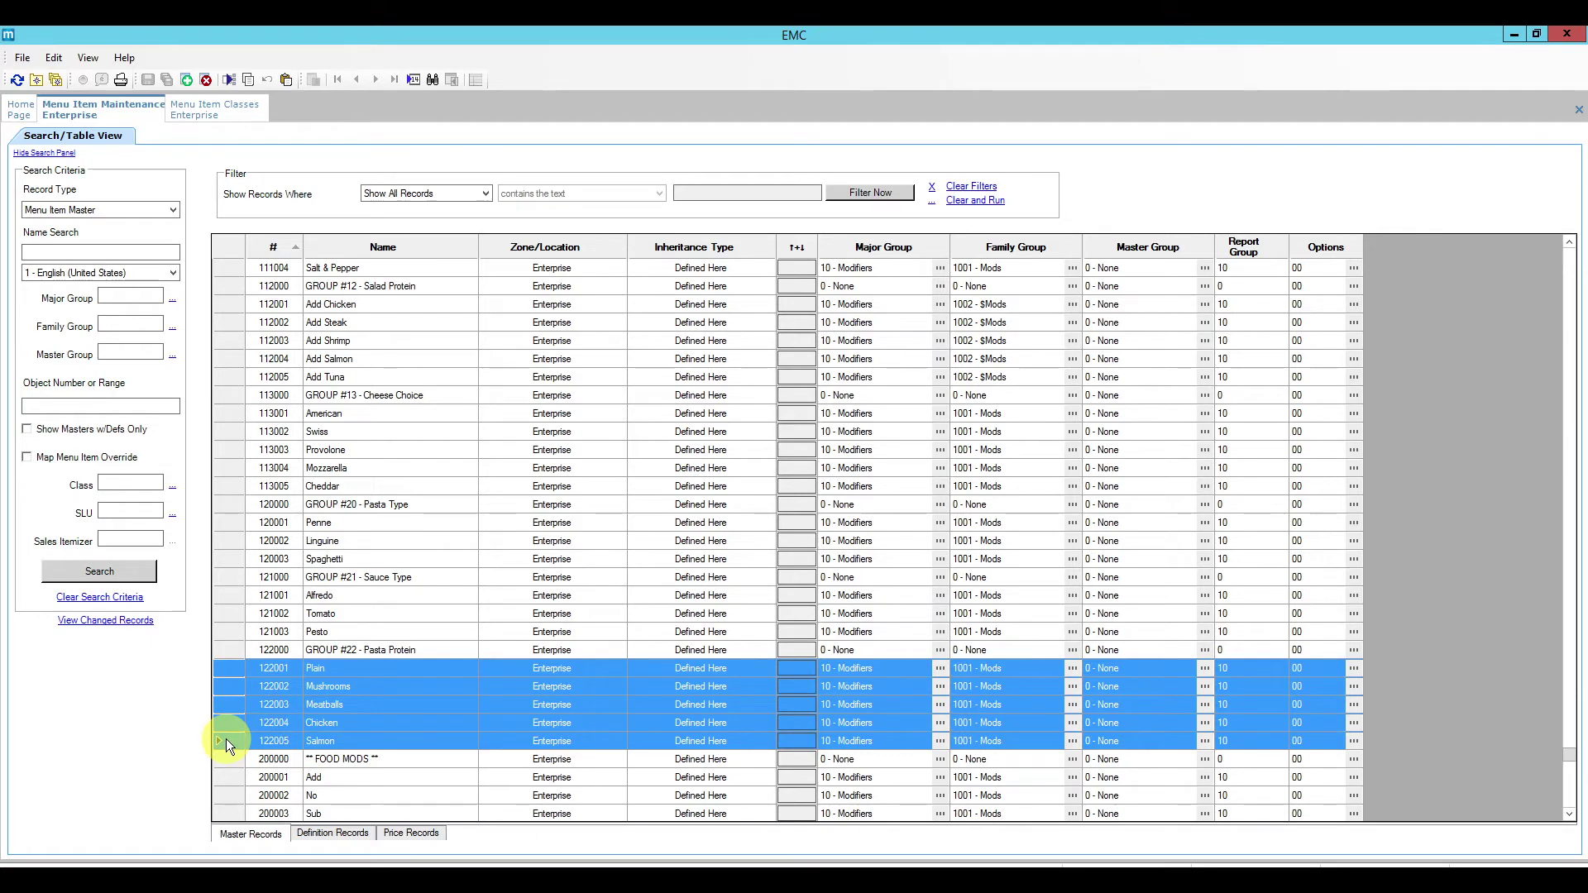
pyautogui.click(233, 650)
pyautogui.click(192, 81)
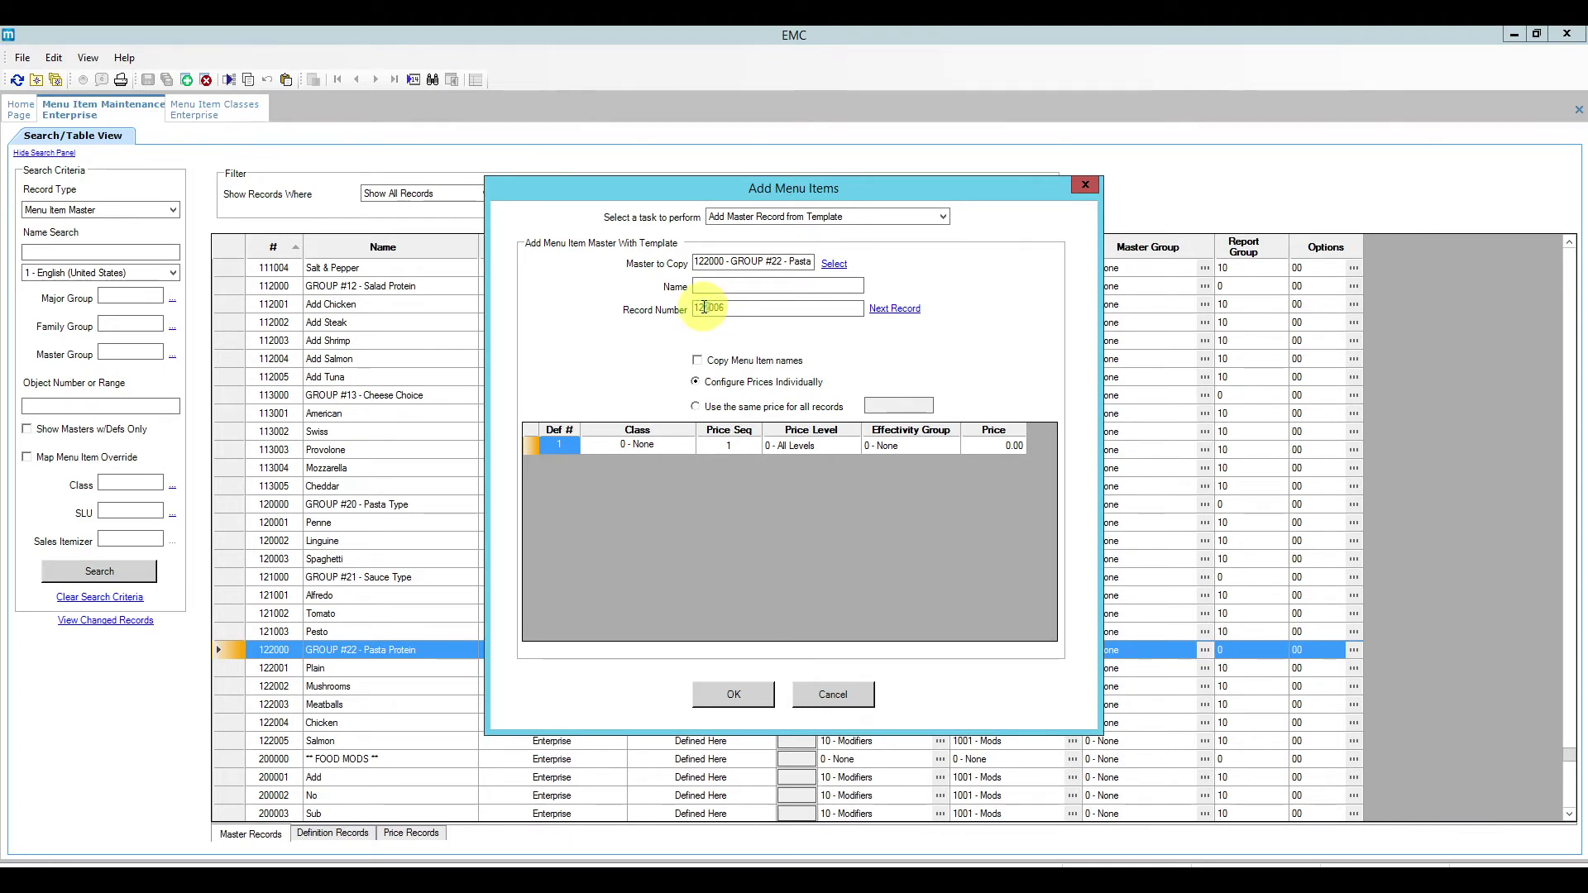
pyautogui.moveTo(697, 308); pyautogui.dragTo(710, 308)
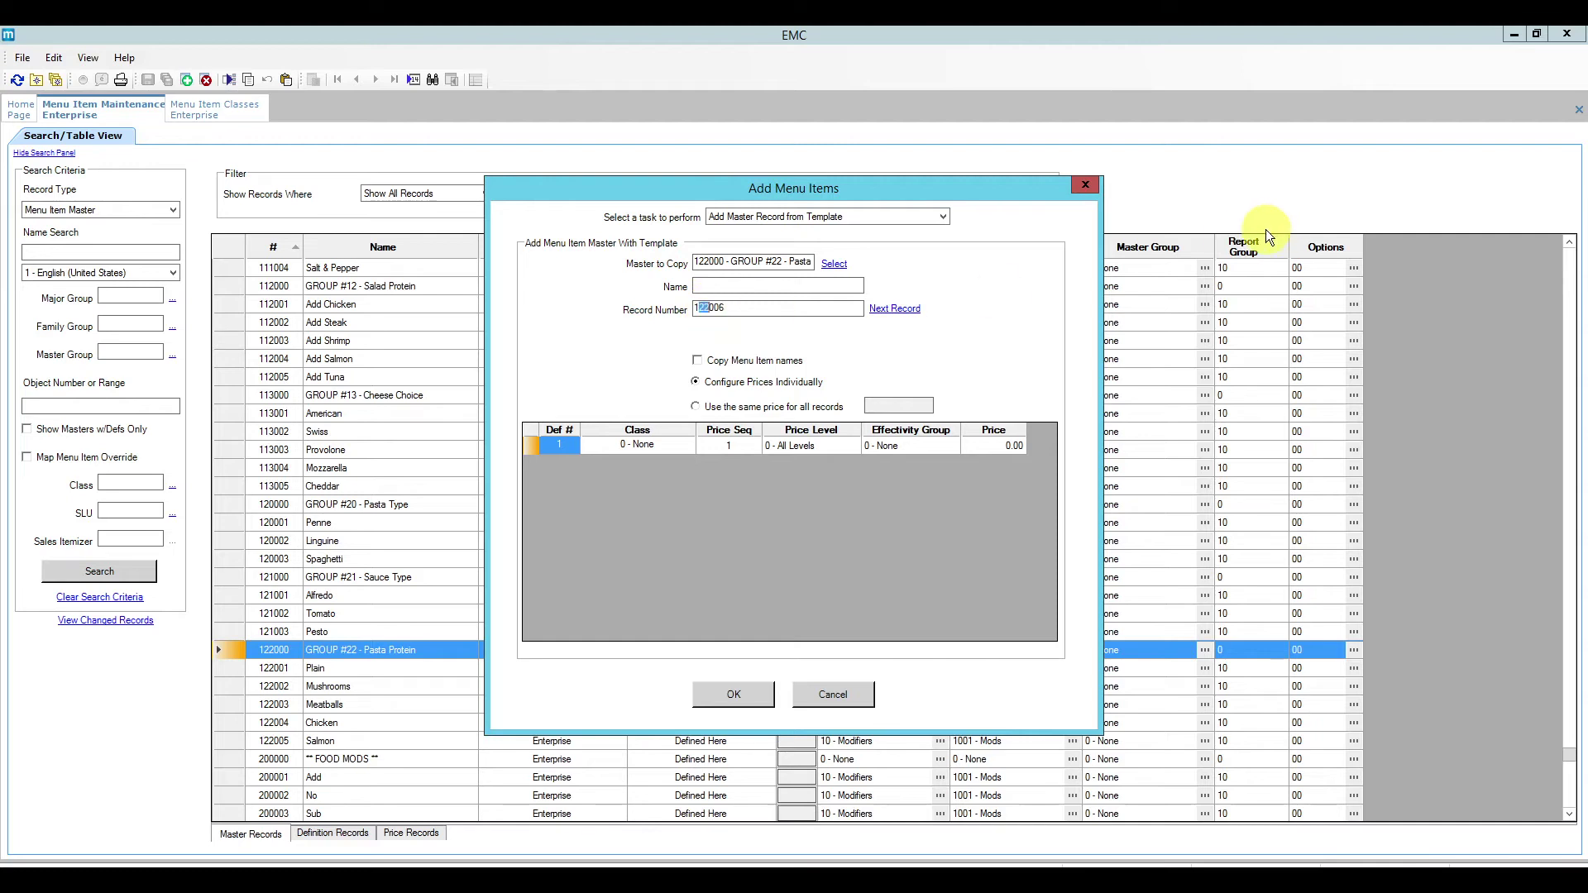
pyautogui.write('30')
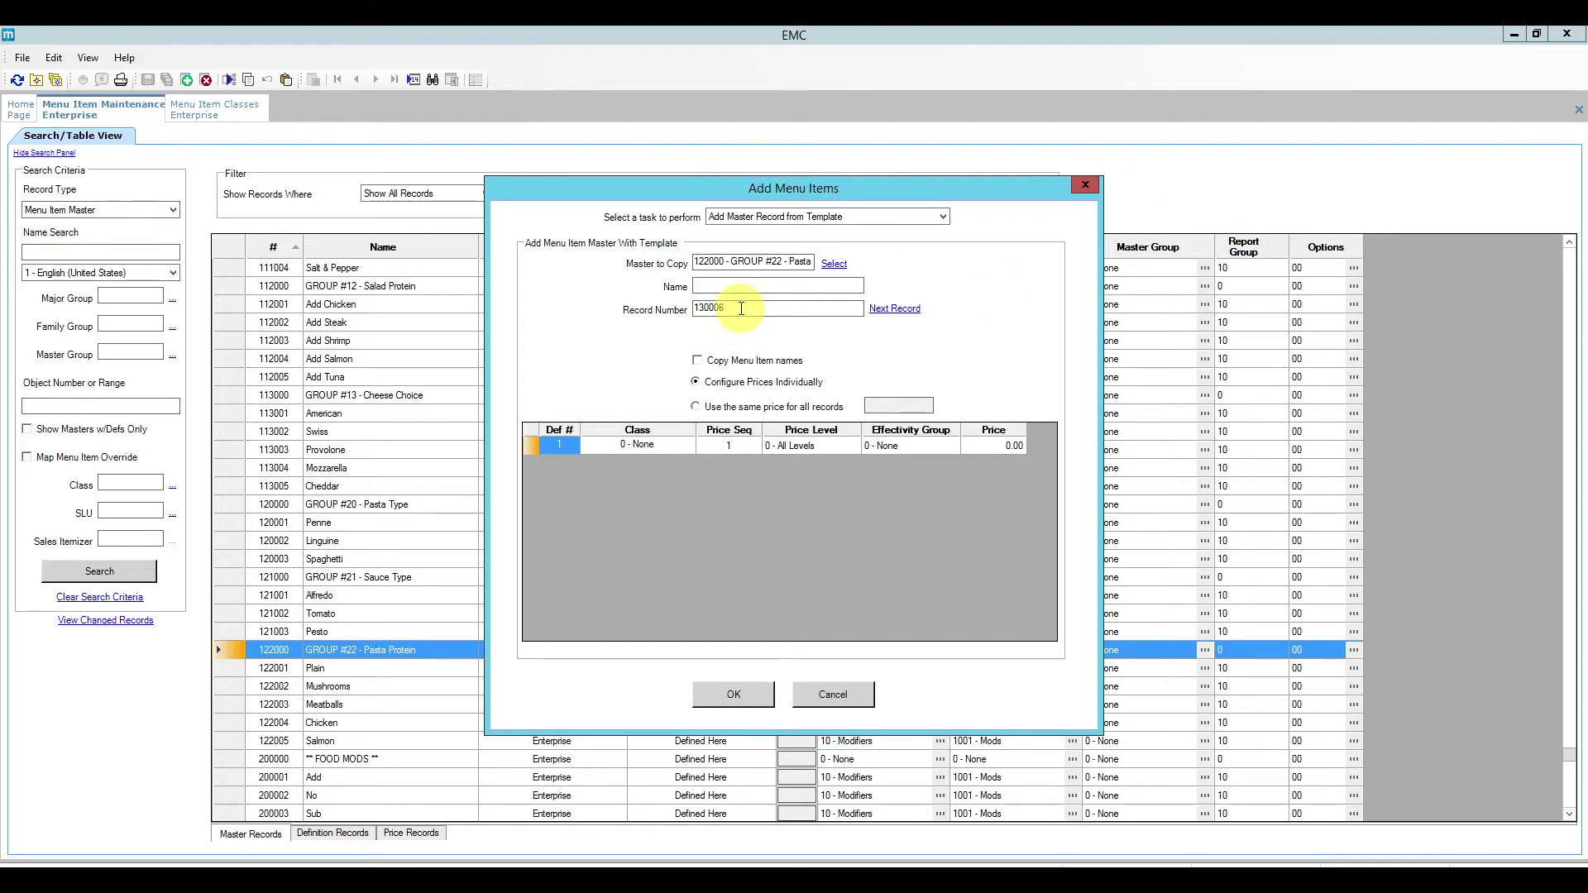
pyautogui.moveTo(726, 308); pyautogui.dragTo(718, 308)
pyautogui.write('0')
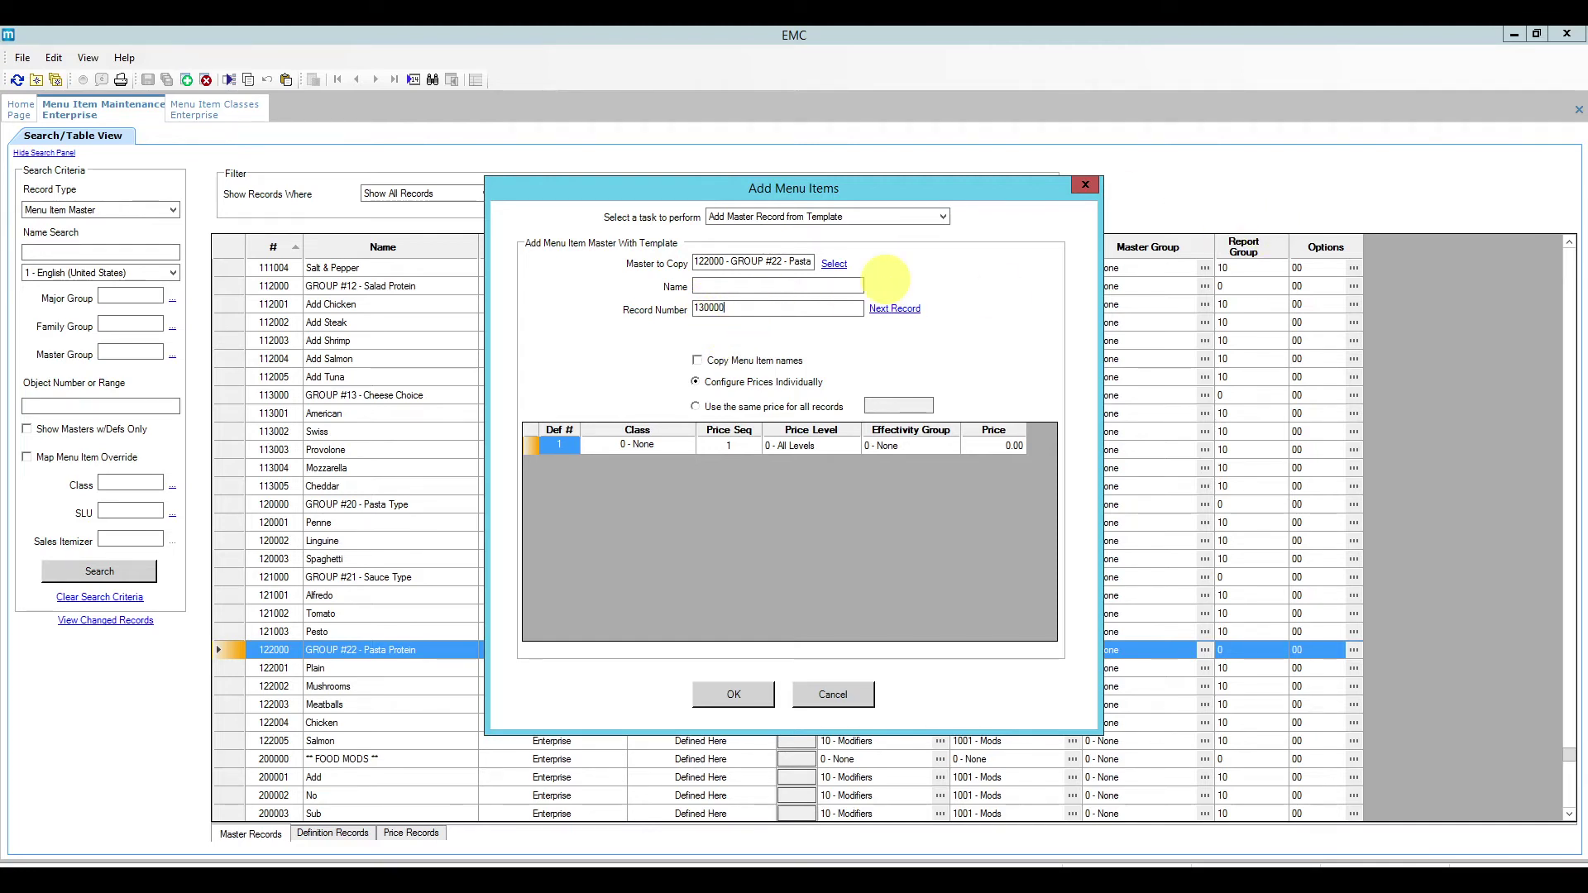
pyautogui.click(736, 286)
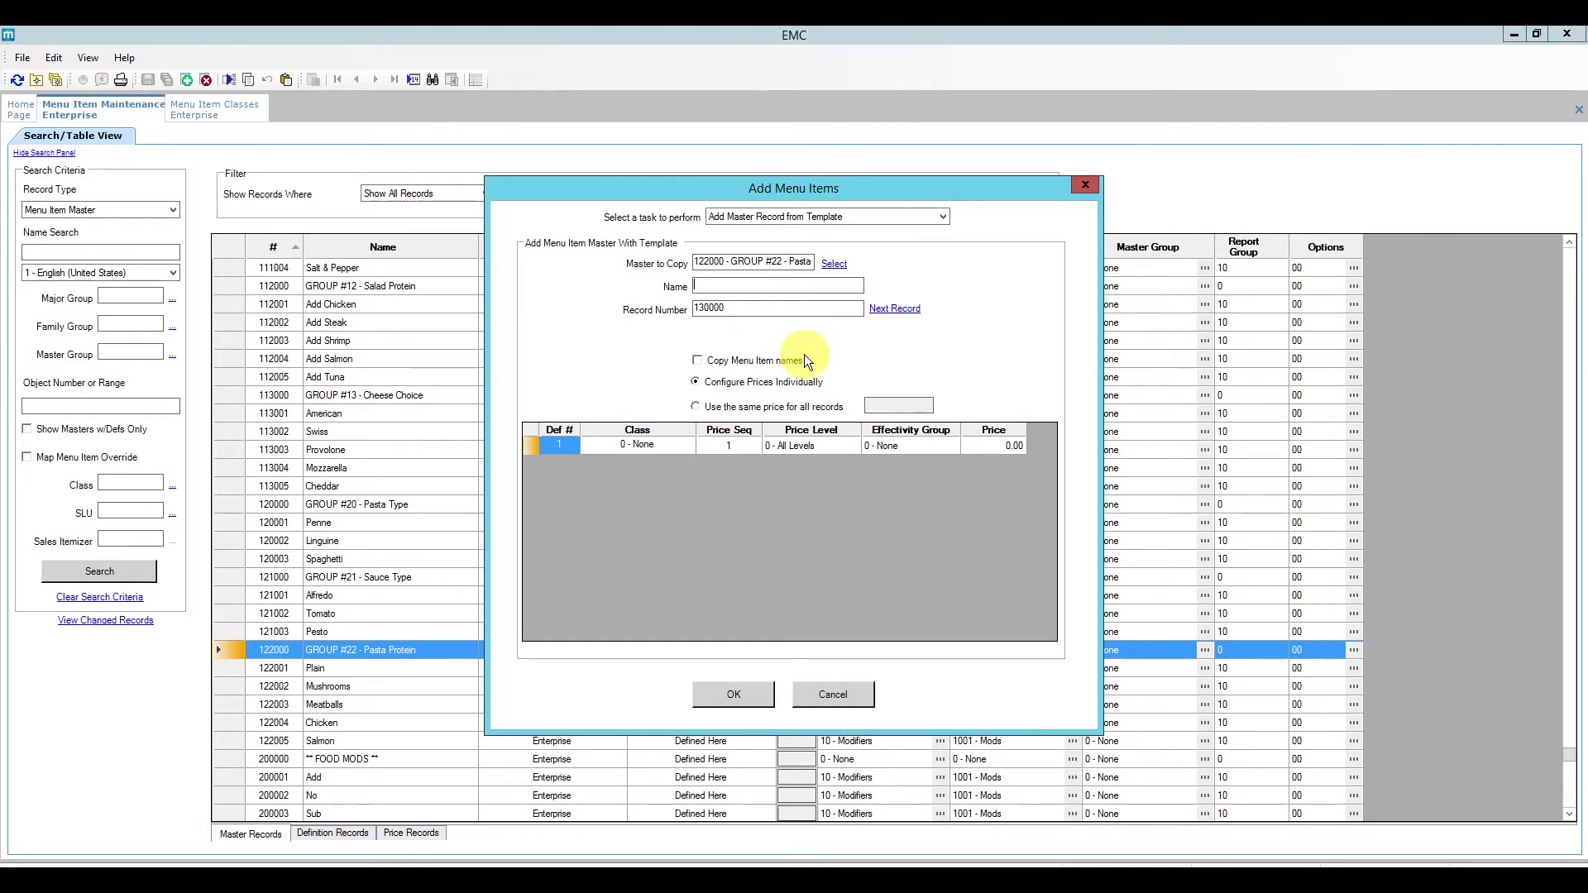
pyautogui.write('GROUP #30 - Coffee Size')
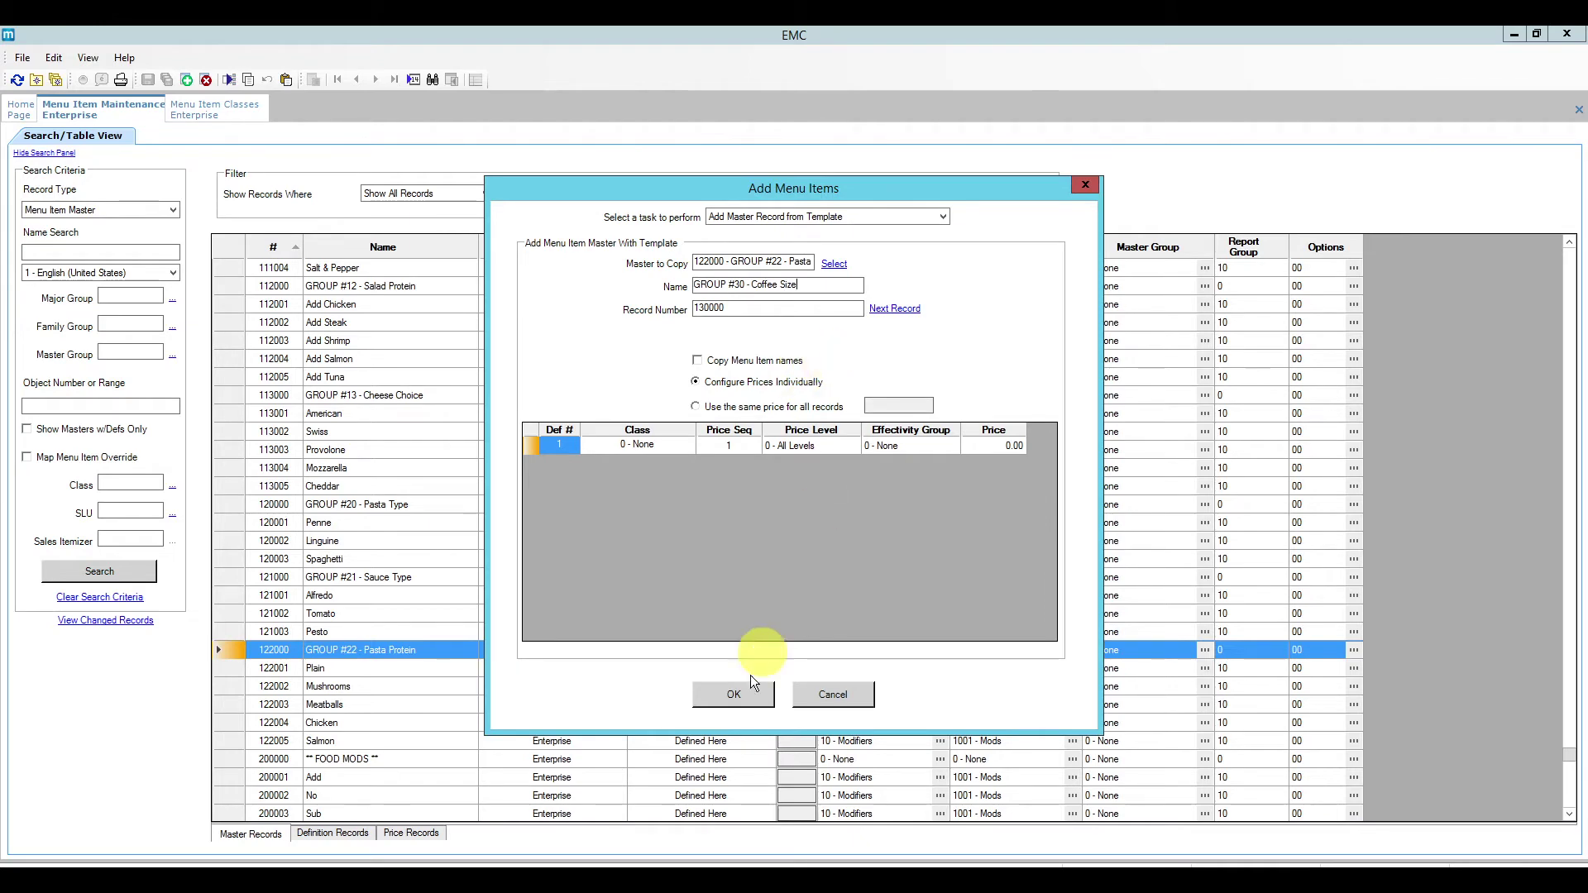
pyautogui.click(744, 698)
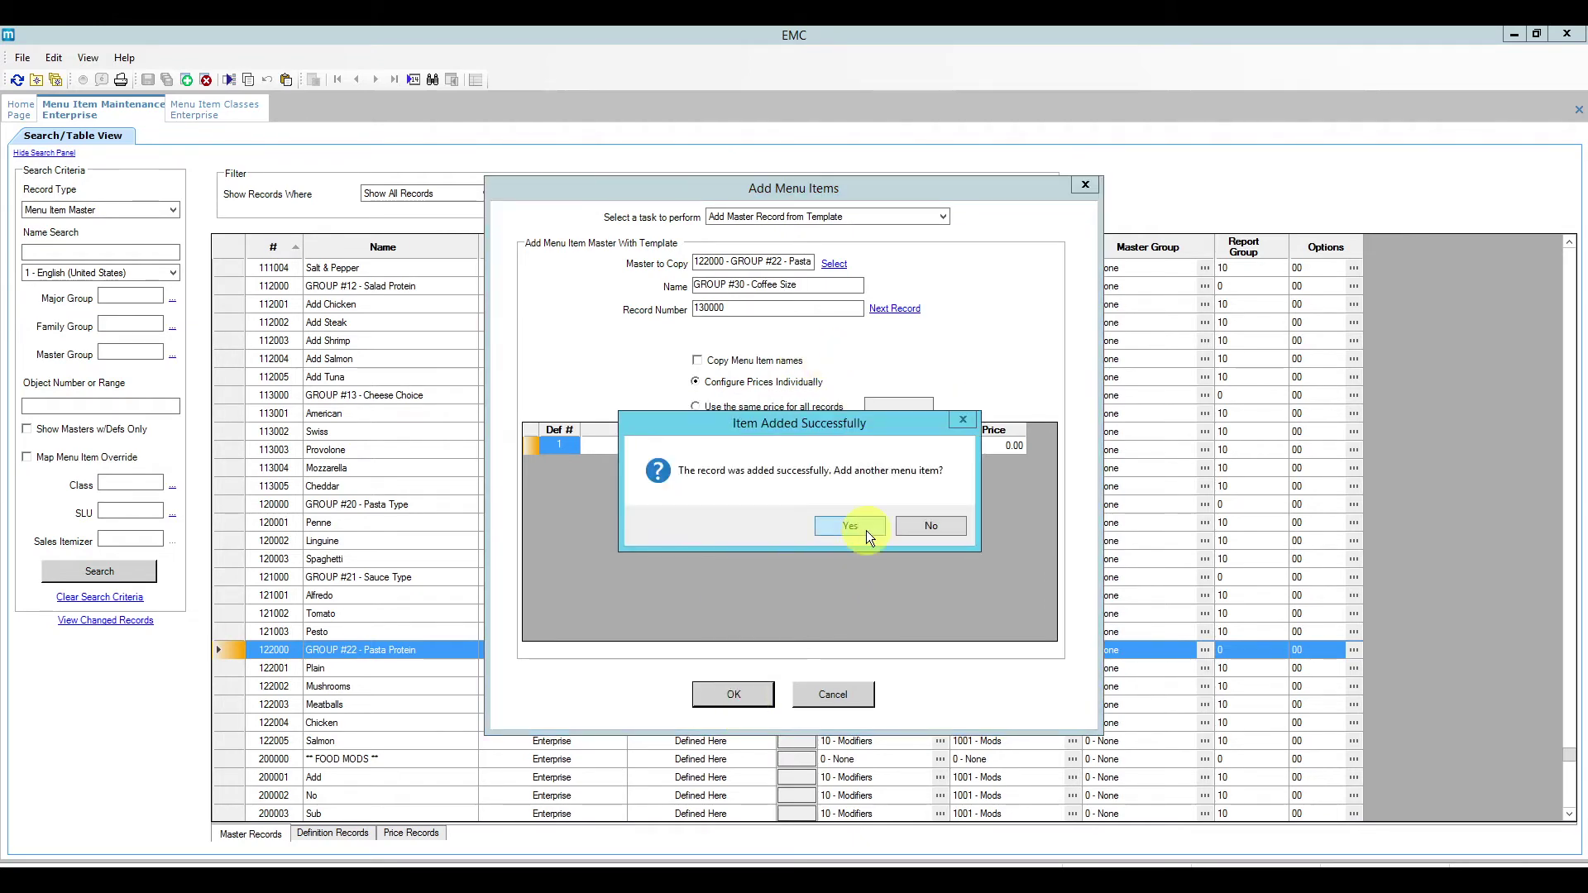
pyautogui.click(933, 527)
# Add group record 131000 'GROUP #31 - Coffee Toppings', copied from GROUP #30.
pyautogui.scroll(-2, 273, 728)
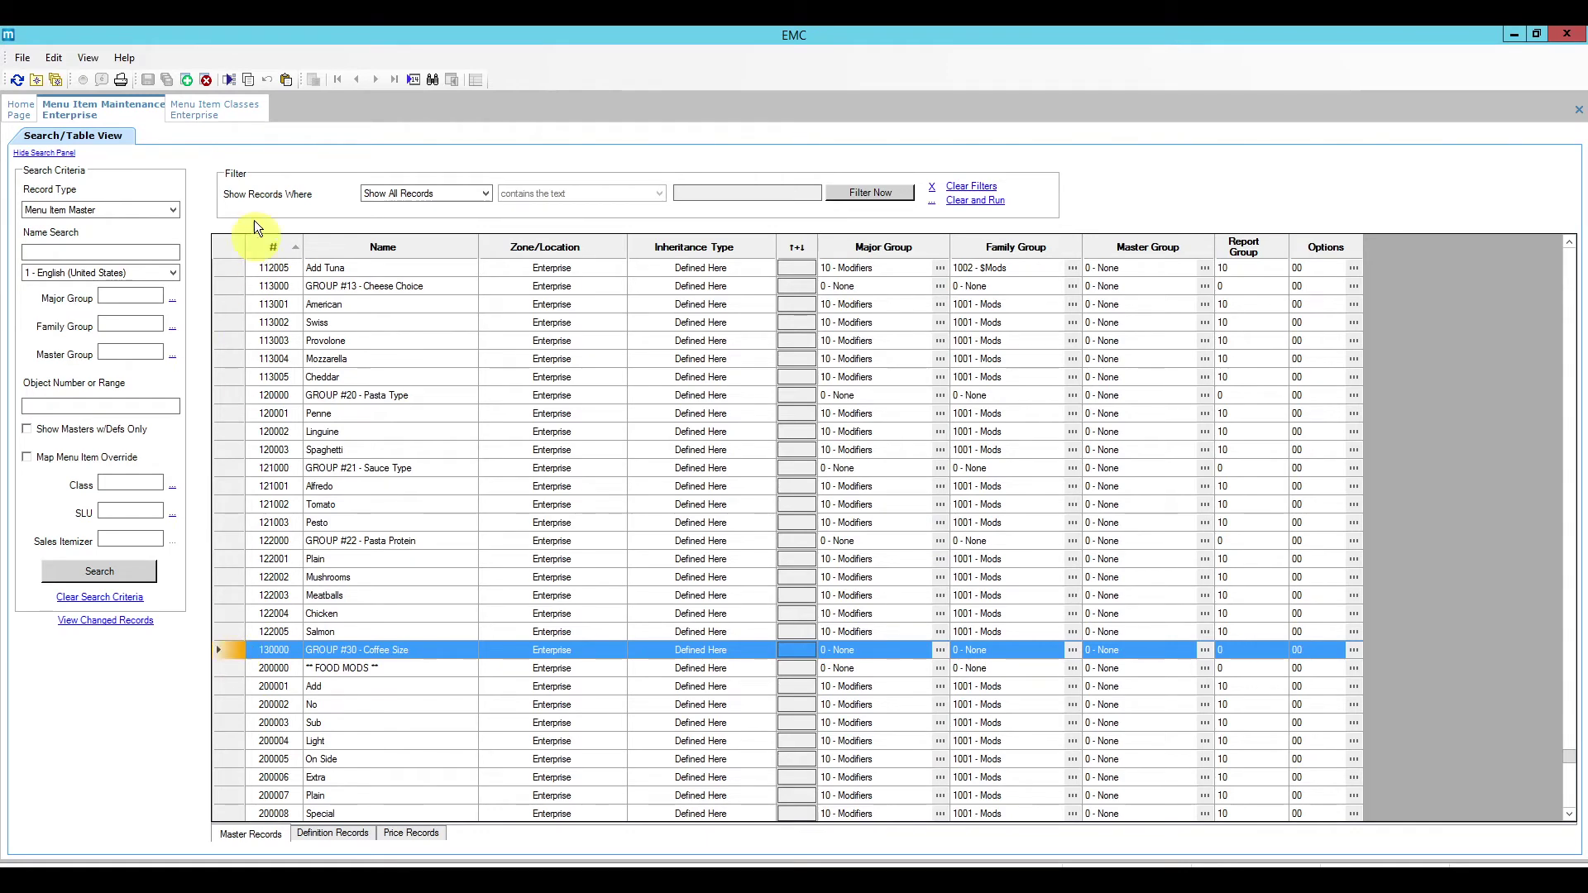
pyautogui.click(187, 80)
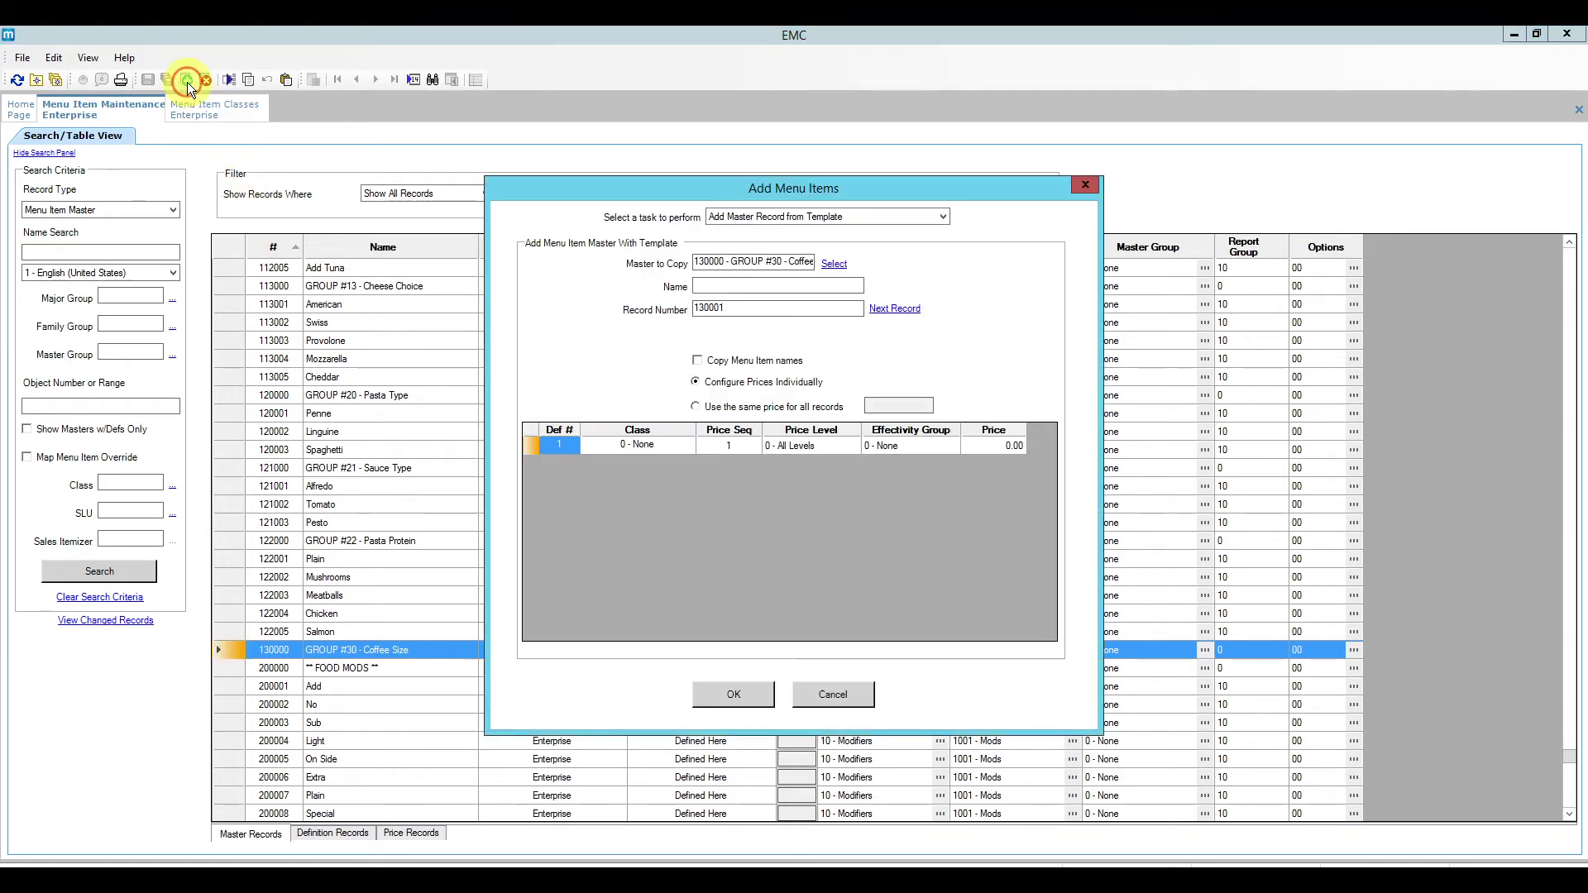
pyautogui.doubleClick(709, 310)
pyautogui.write('131000')
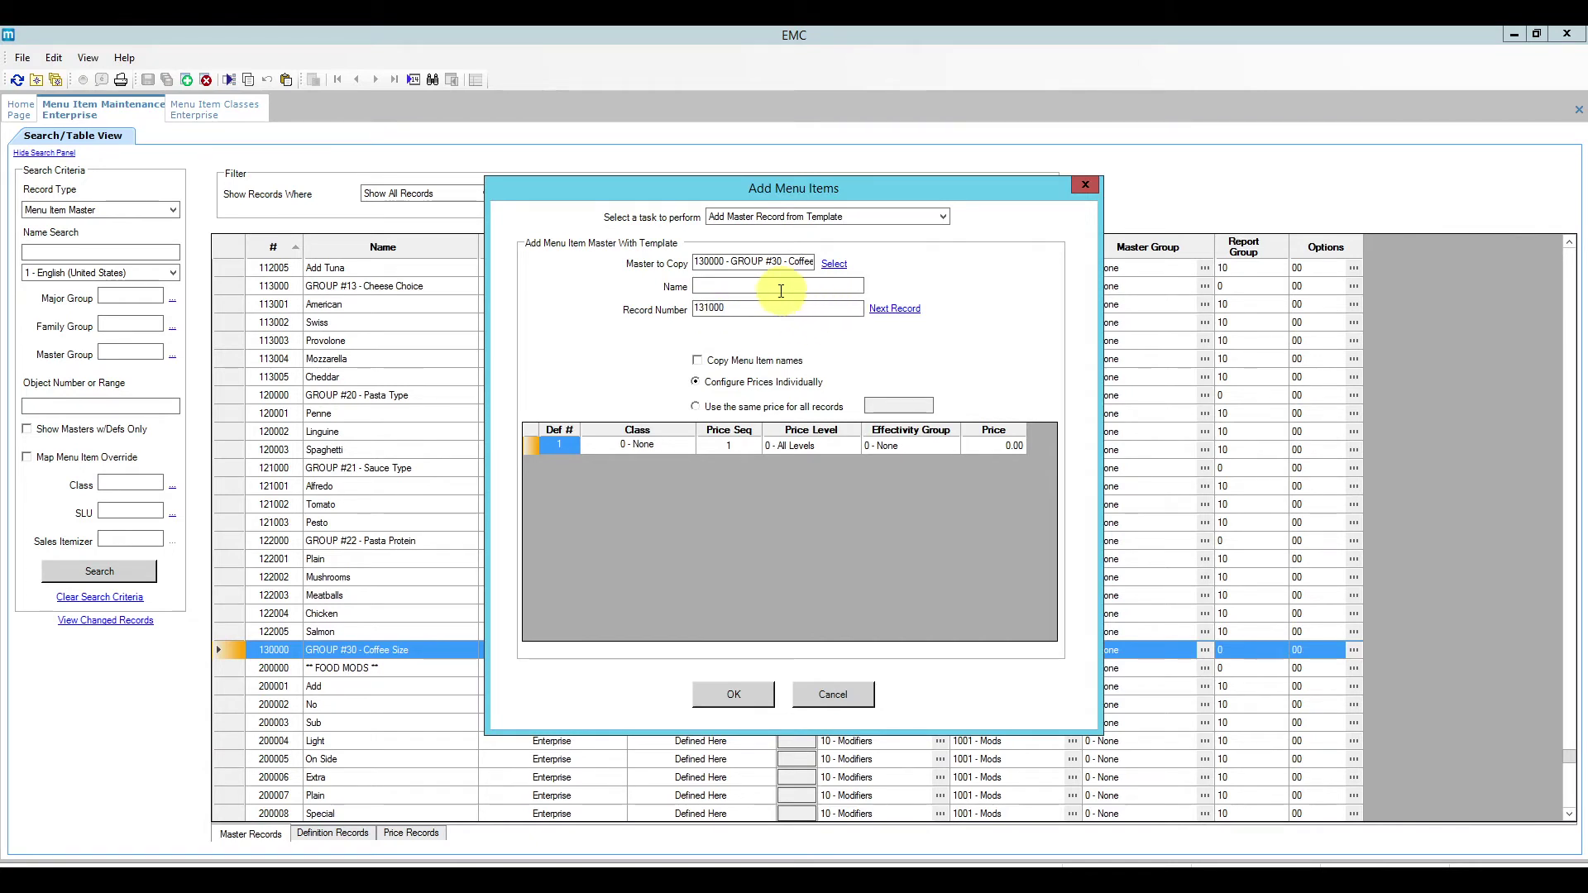
pyautogui.click(776, 287)
pyautogui.write('GROUP #31 - Coffee Toppings')
pyautogui.click(736, 694)
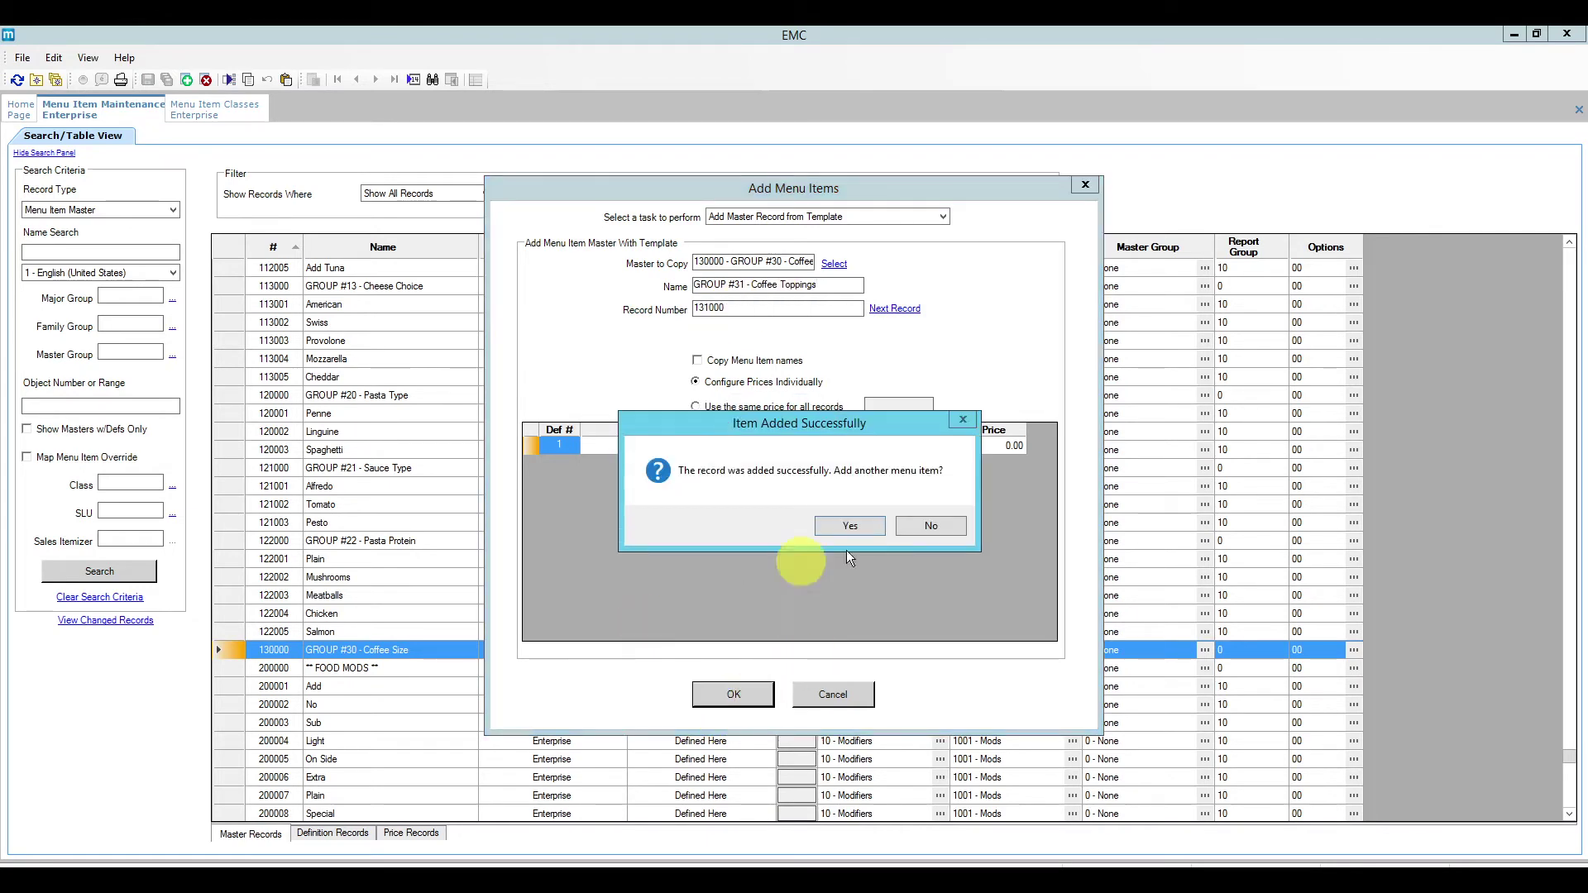
pyautogui.click(930, 526)
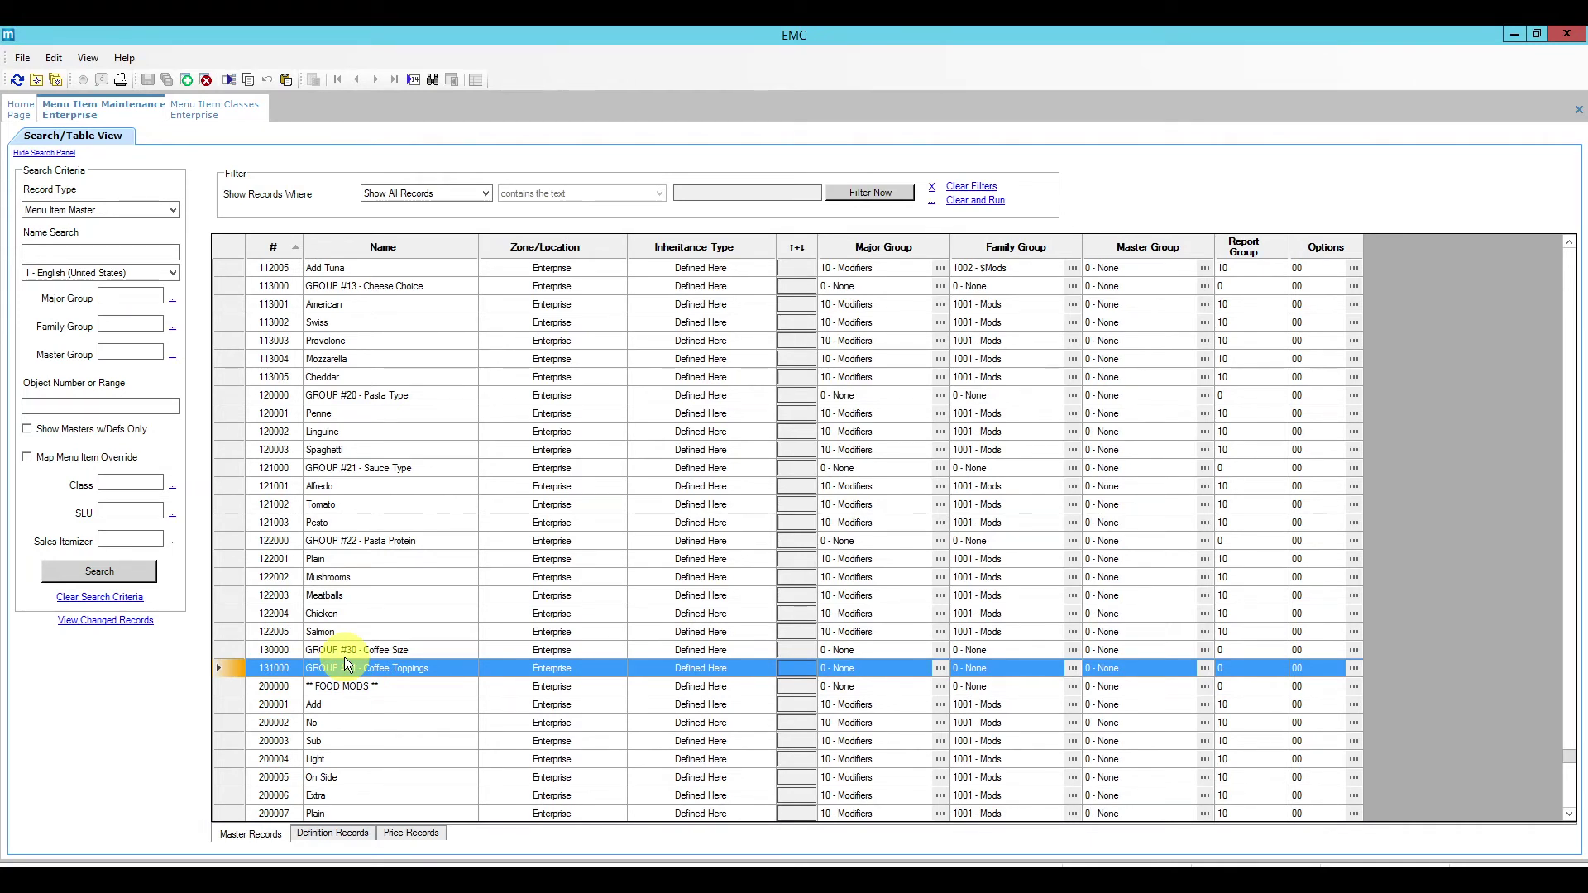
# Add menu item 130001 '12oz' at price 0.00, copied from 122005 Salmon.
pyautogui.click(227, 633)
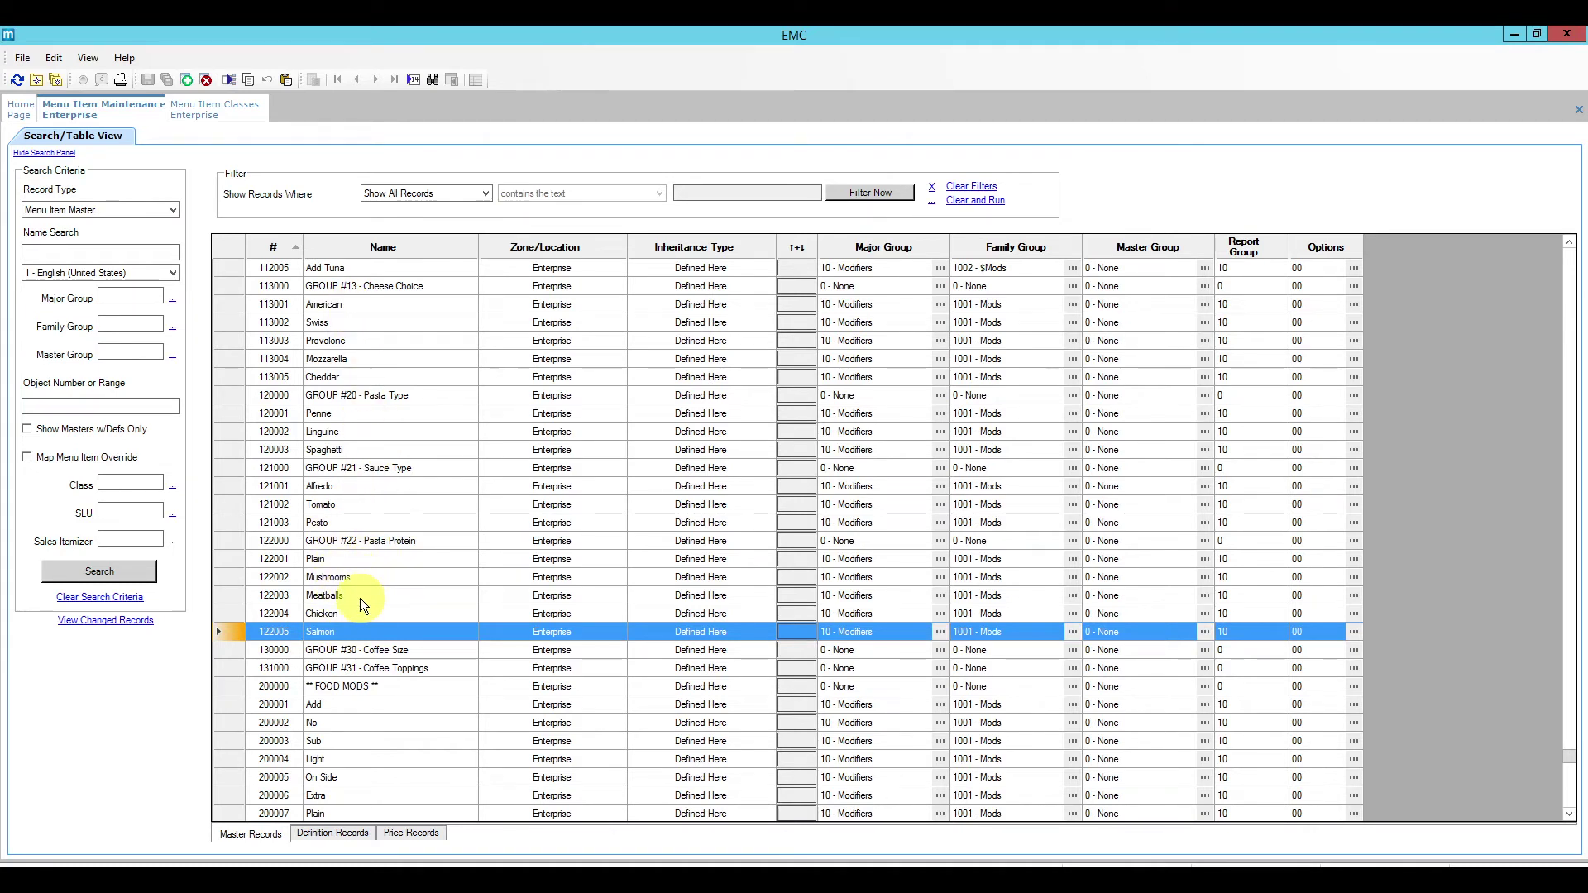
pyautogui.click(187, 79)
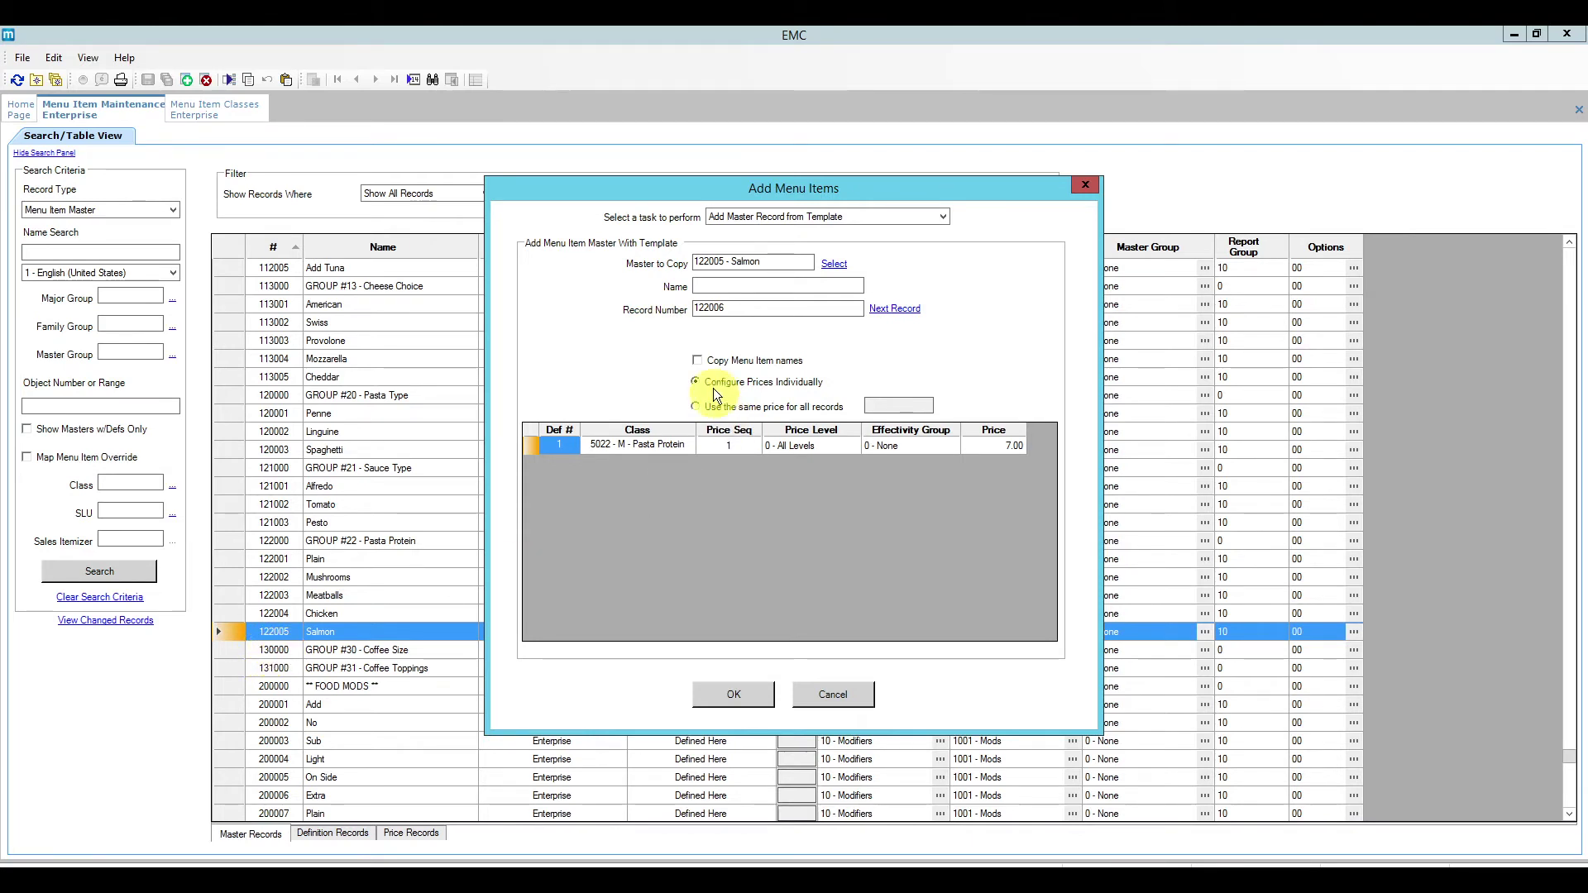
pyautogui.moveTo(699, 310); pyautogui.dragTo(755, 315)
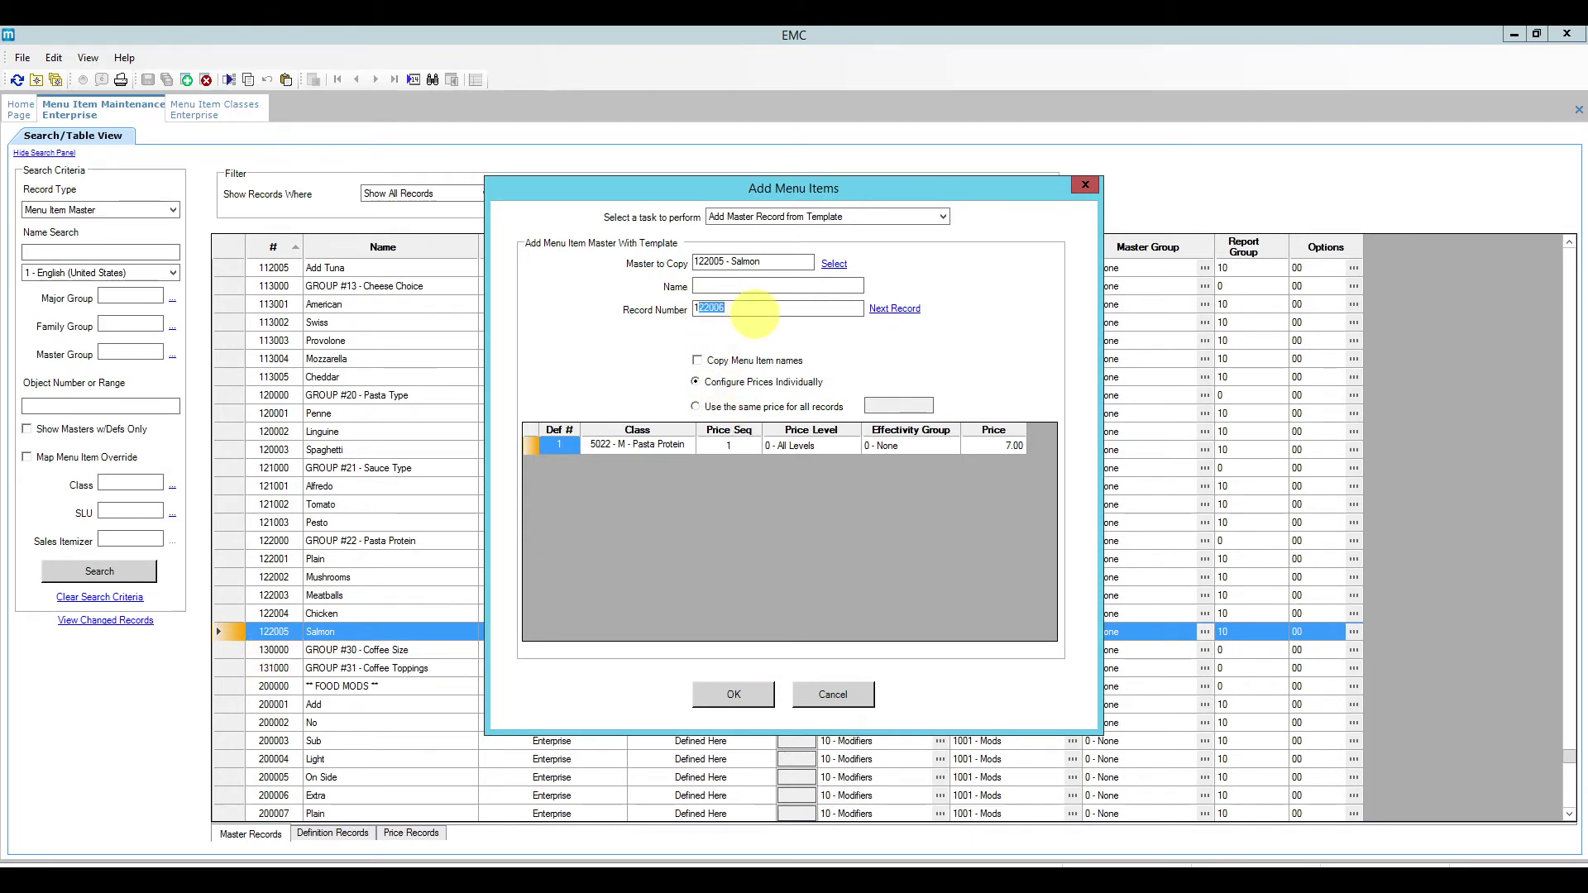
pyautogui.write('30001')
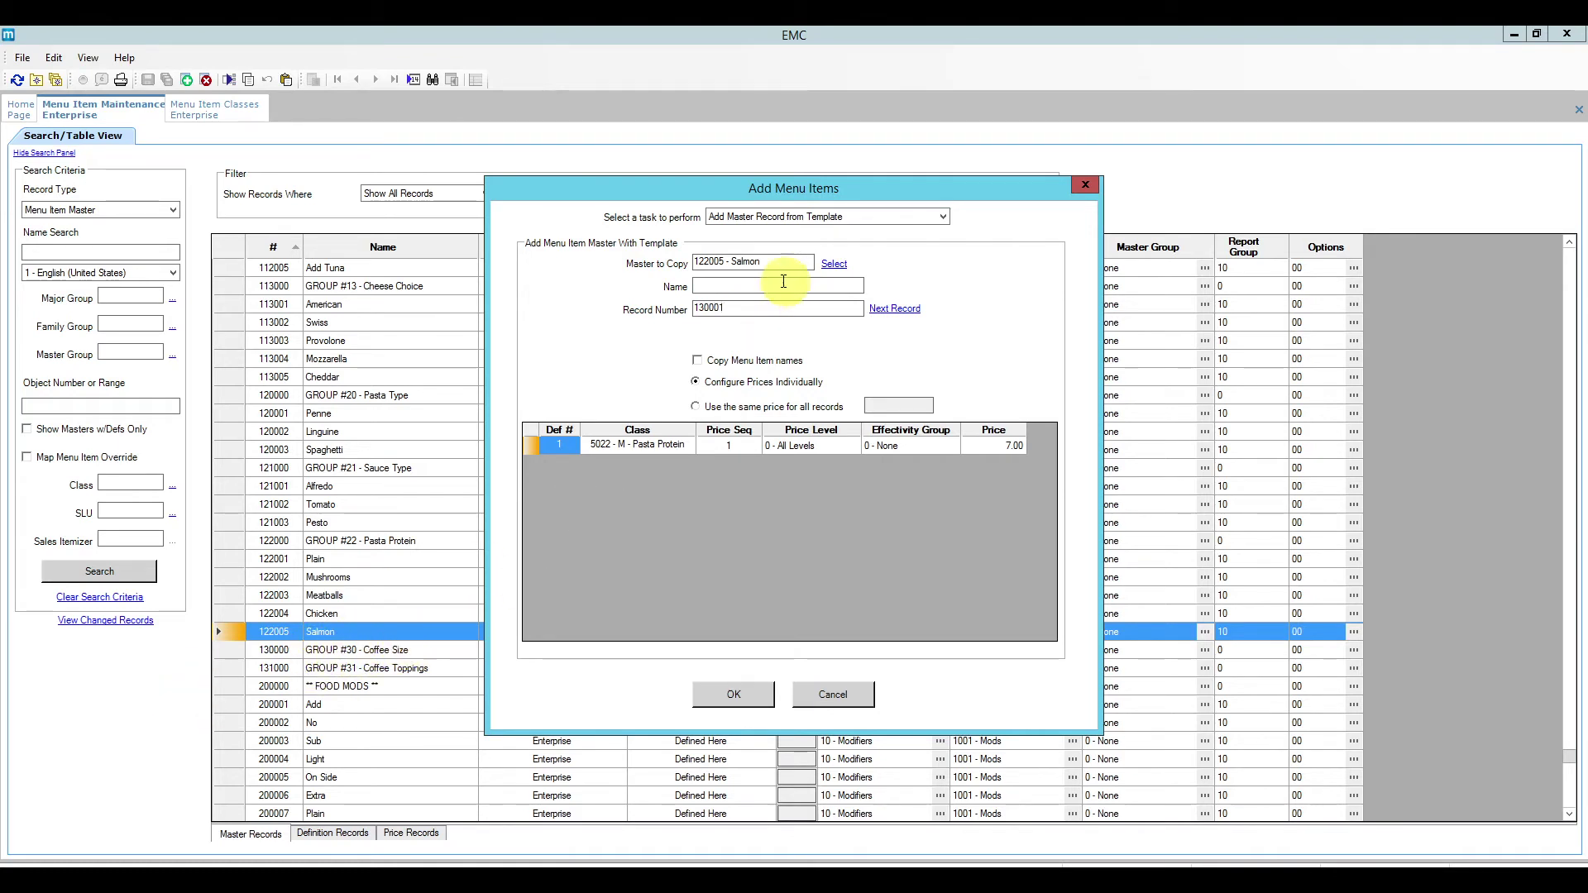
pyautogui.click(729, 286)
pyautogui.write('1')
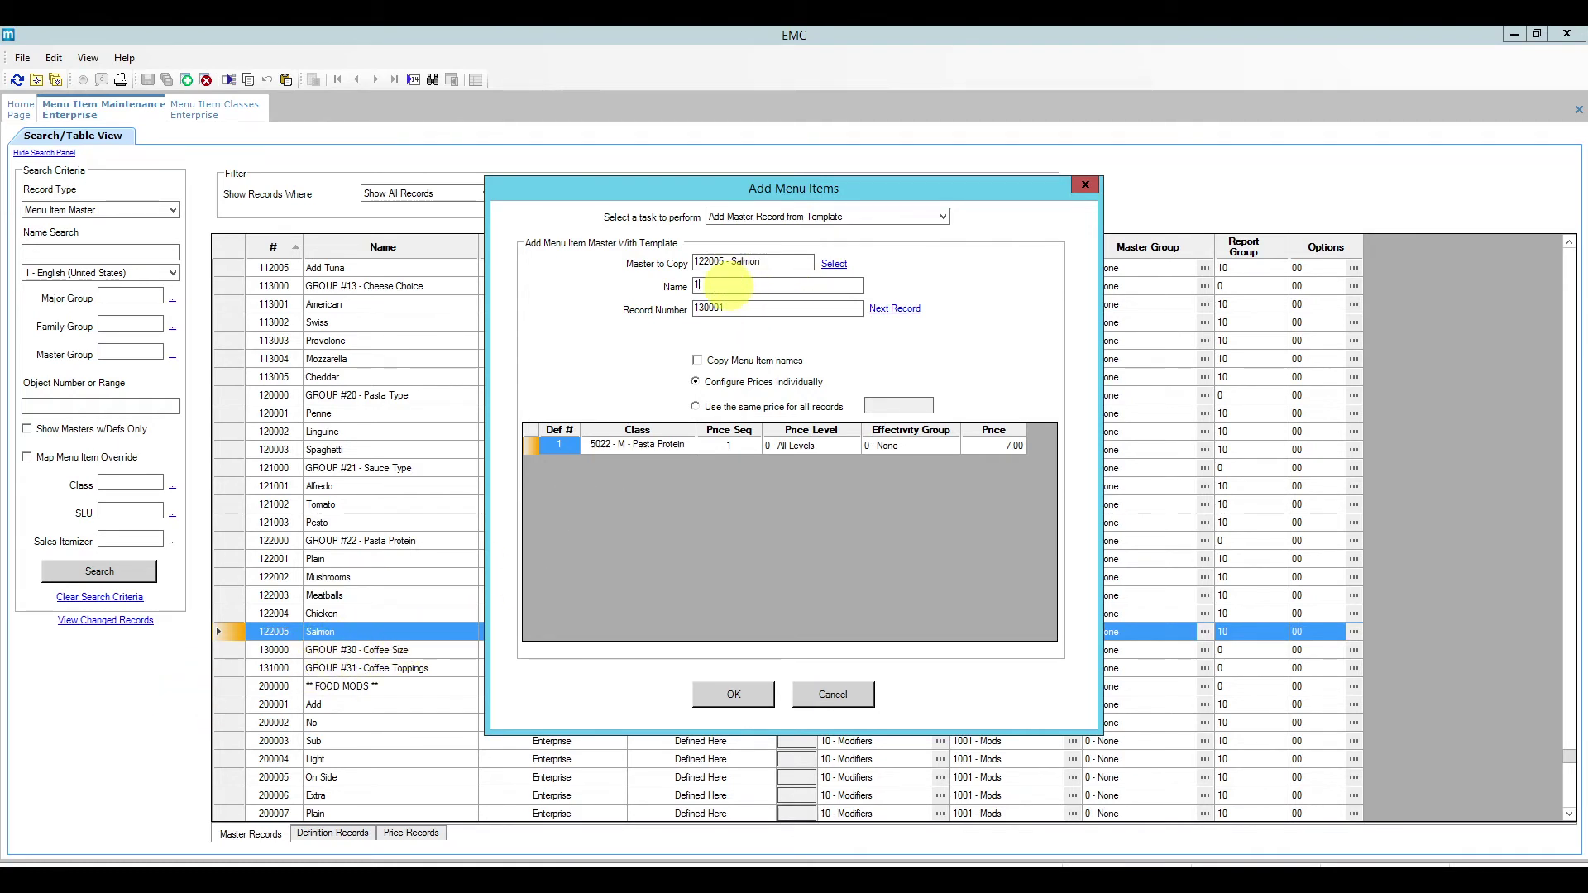
pyautogui.write('2oz')
pyautogui.click(1003, 446)
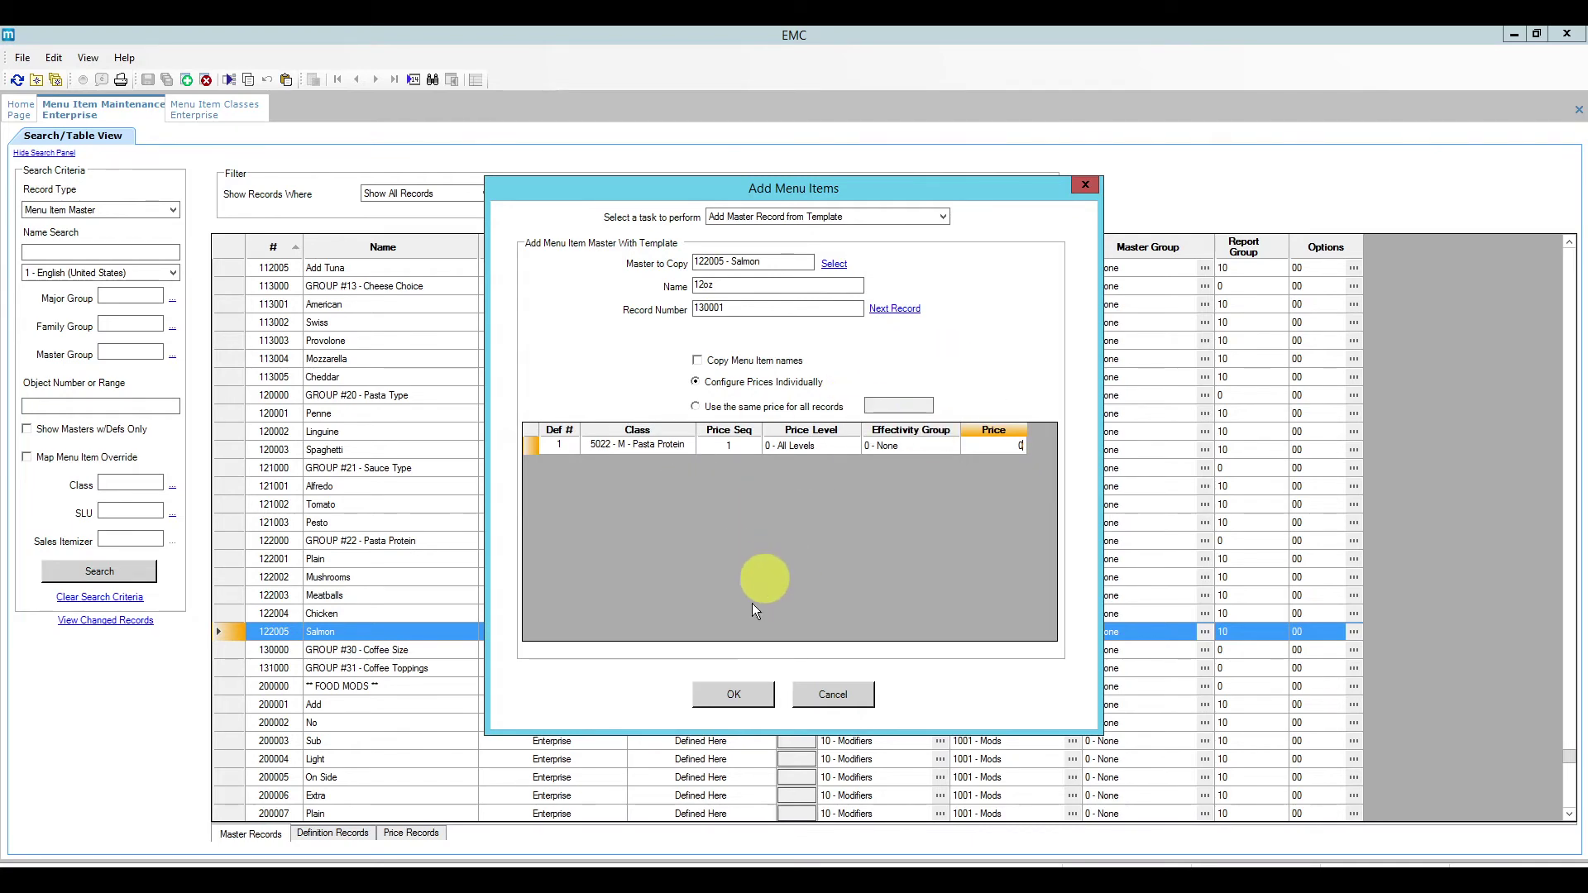
pyautogui.click(733, 700)
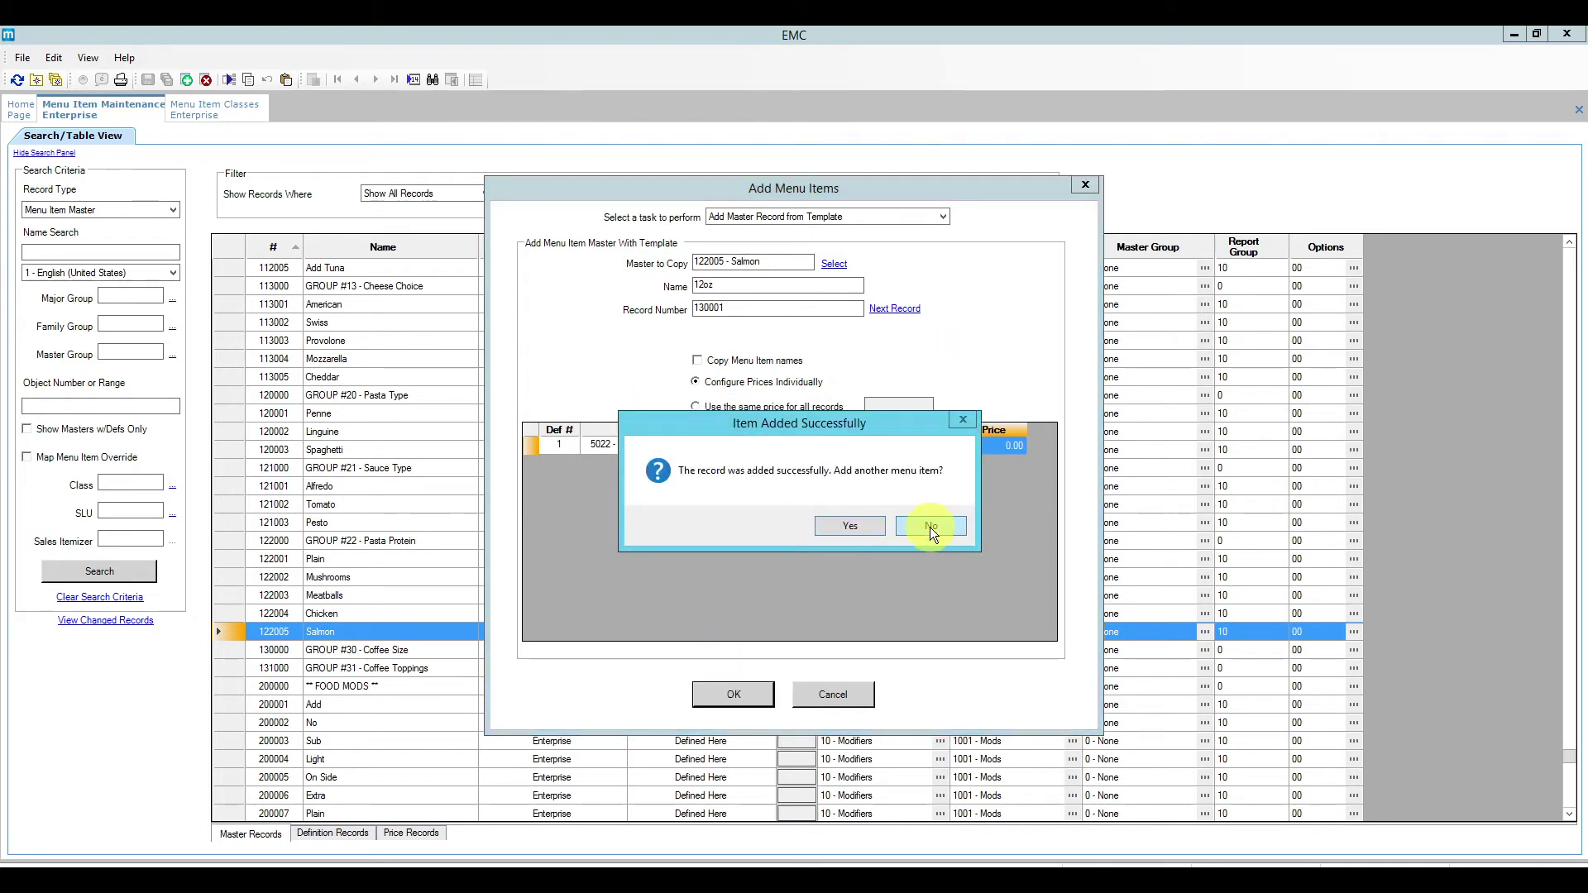
pyautogui.click(930, 528)
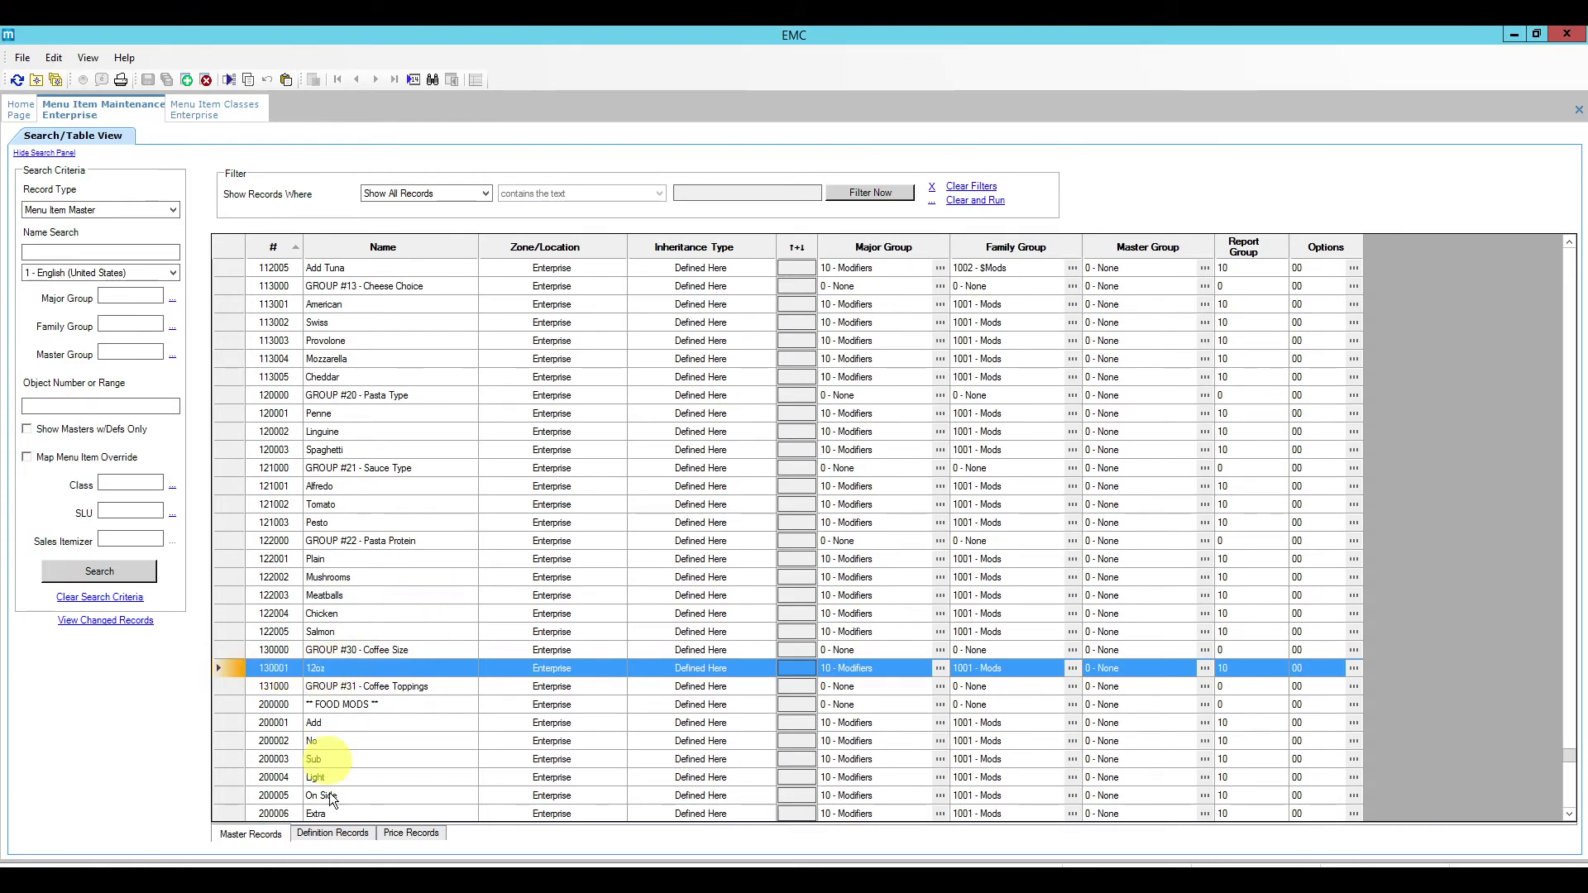
# Give 12oz menu item class 5023 M - Coffee Size with print class following the class, and save.
pyautogui.click(339, 834)
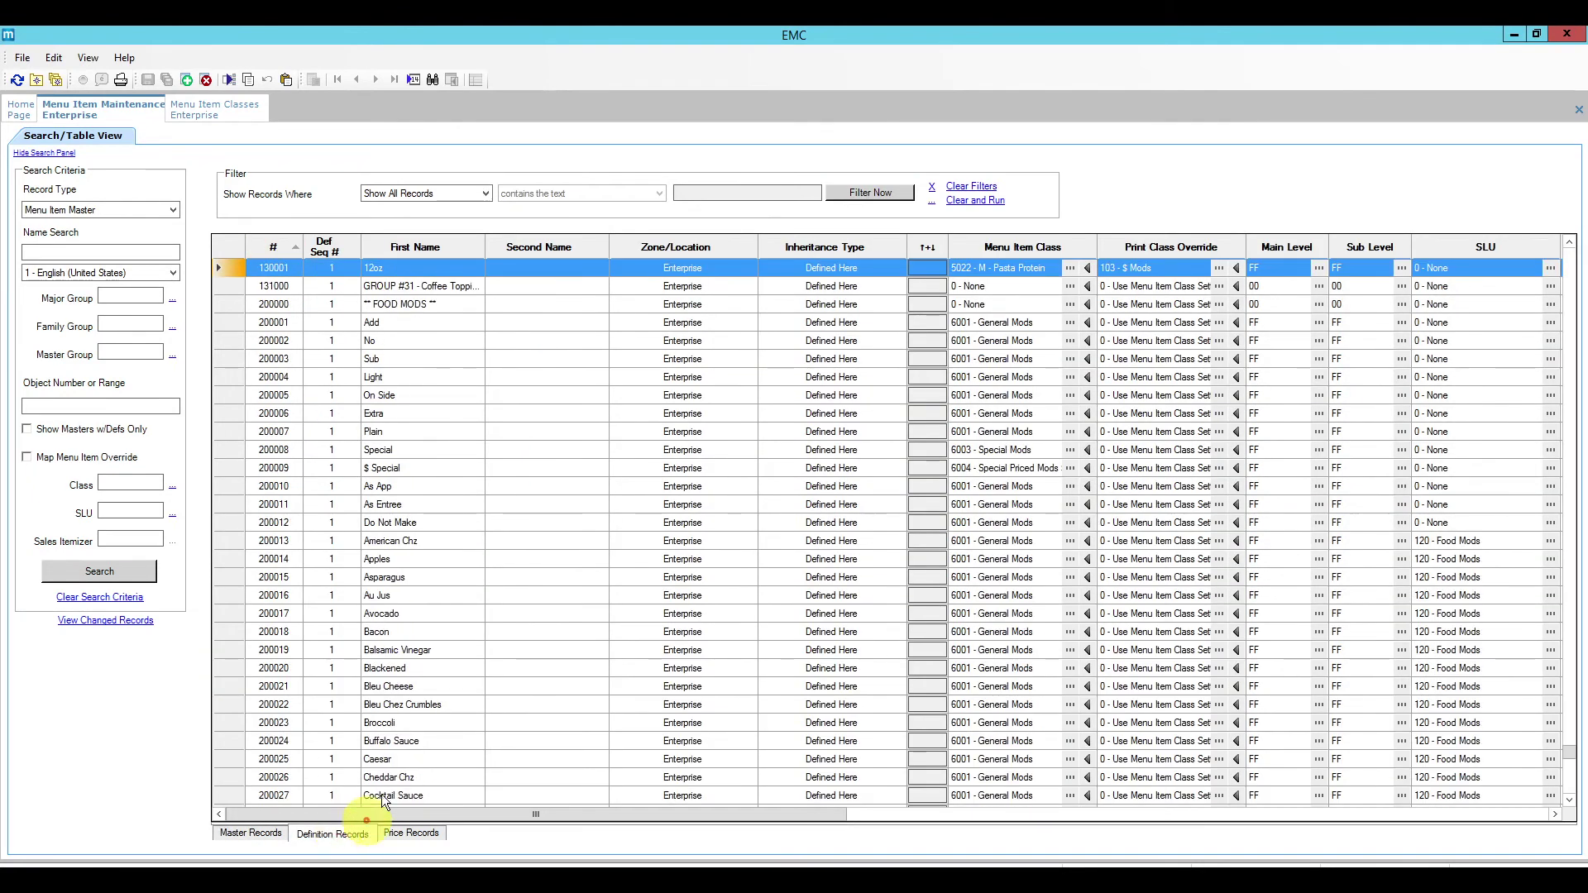
pyautogui.click(1070, 268)
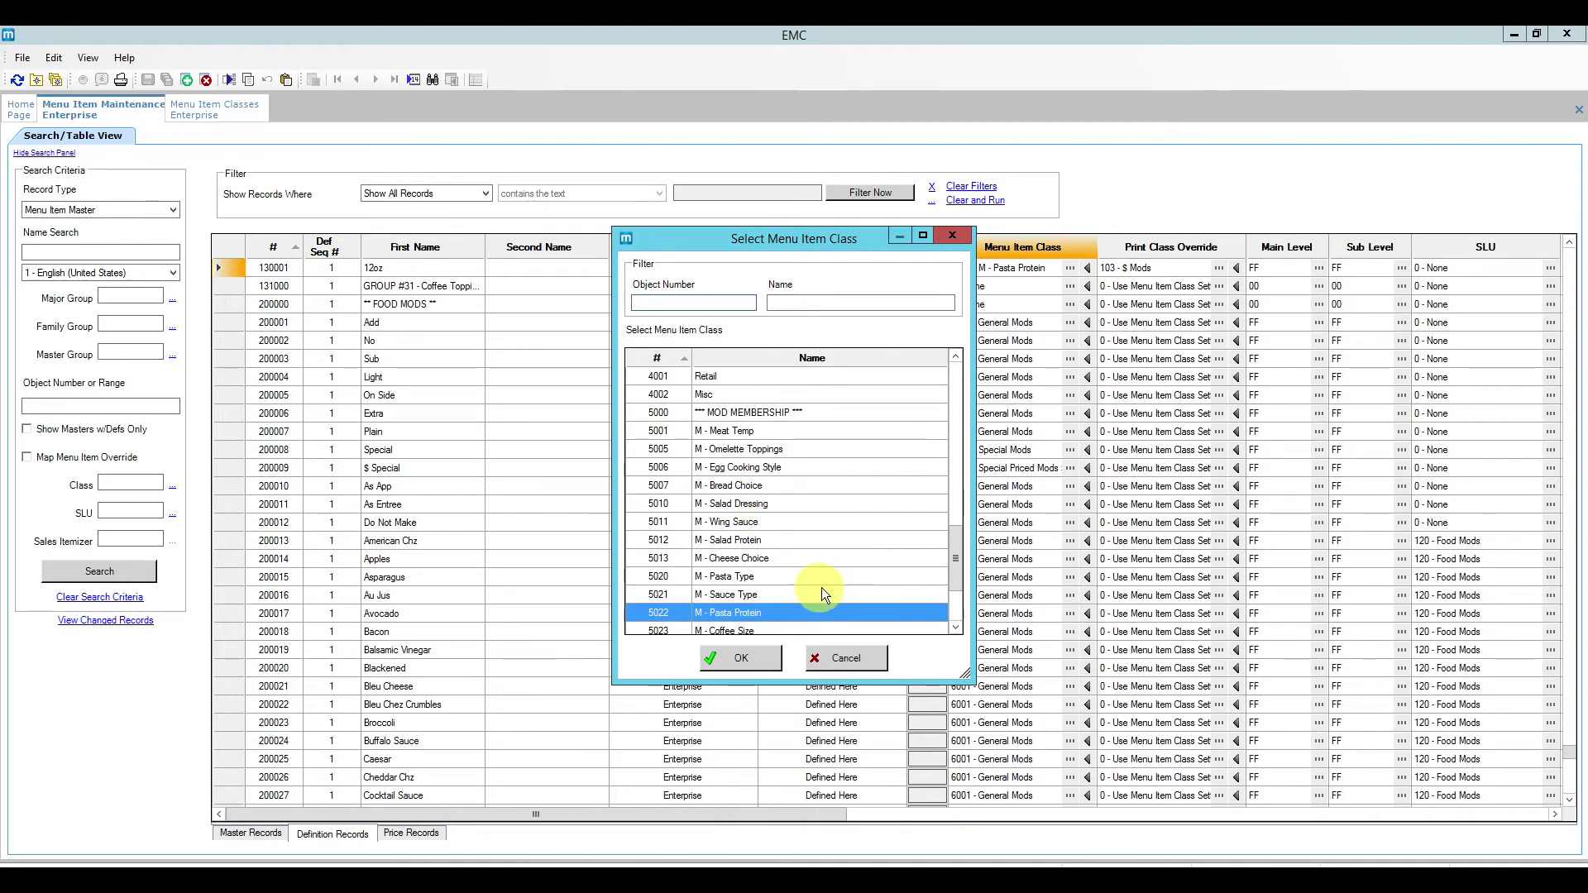
pyautogui.click(954, 629)
pyautogui.click(750, 614)
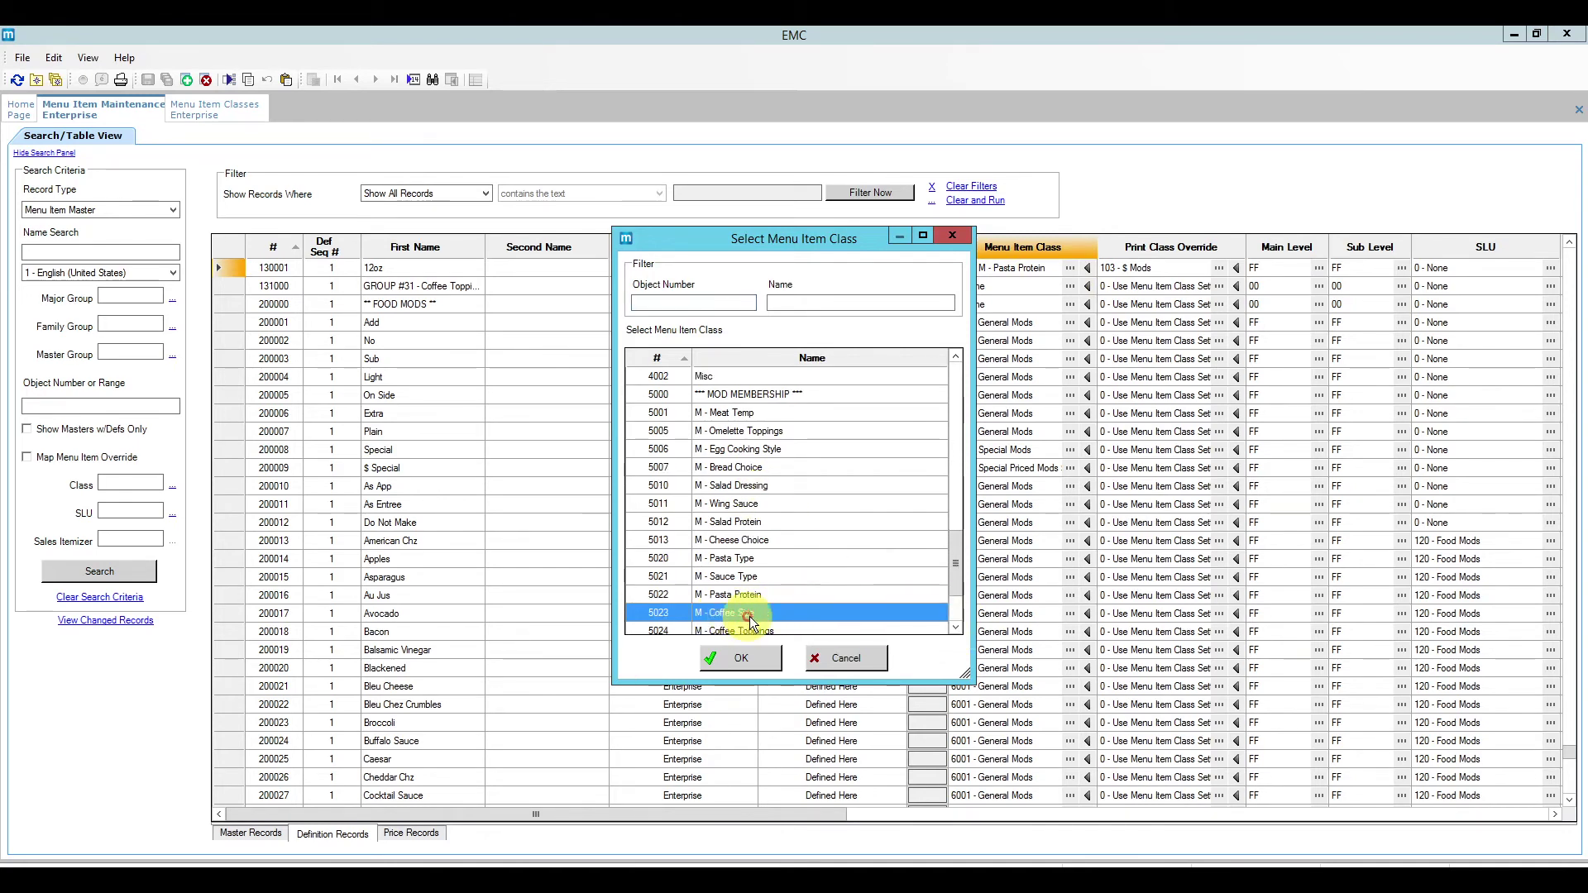
pyautogui.click(744, 658)
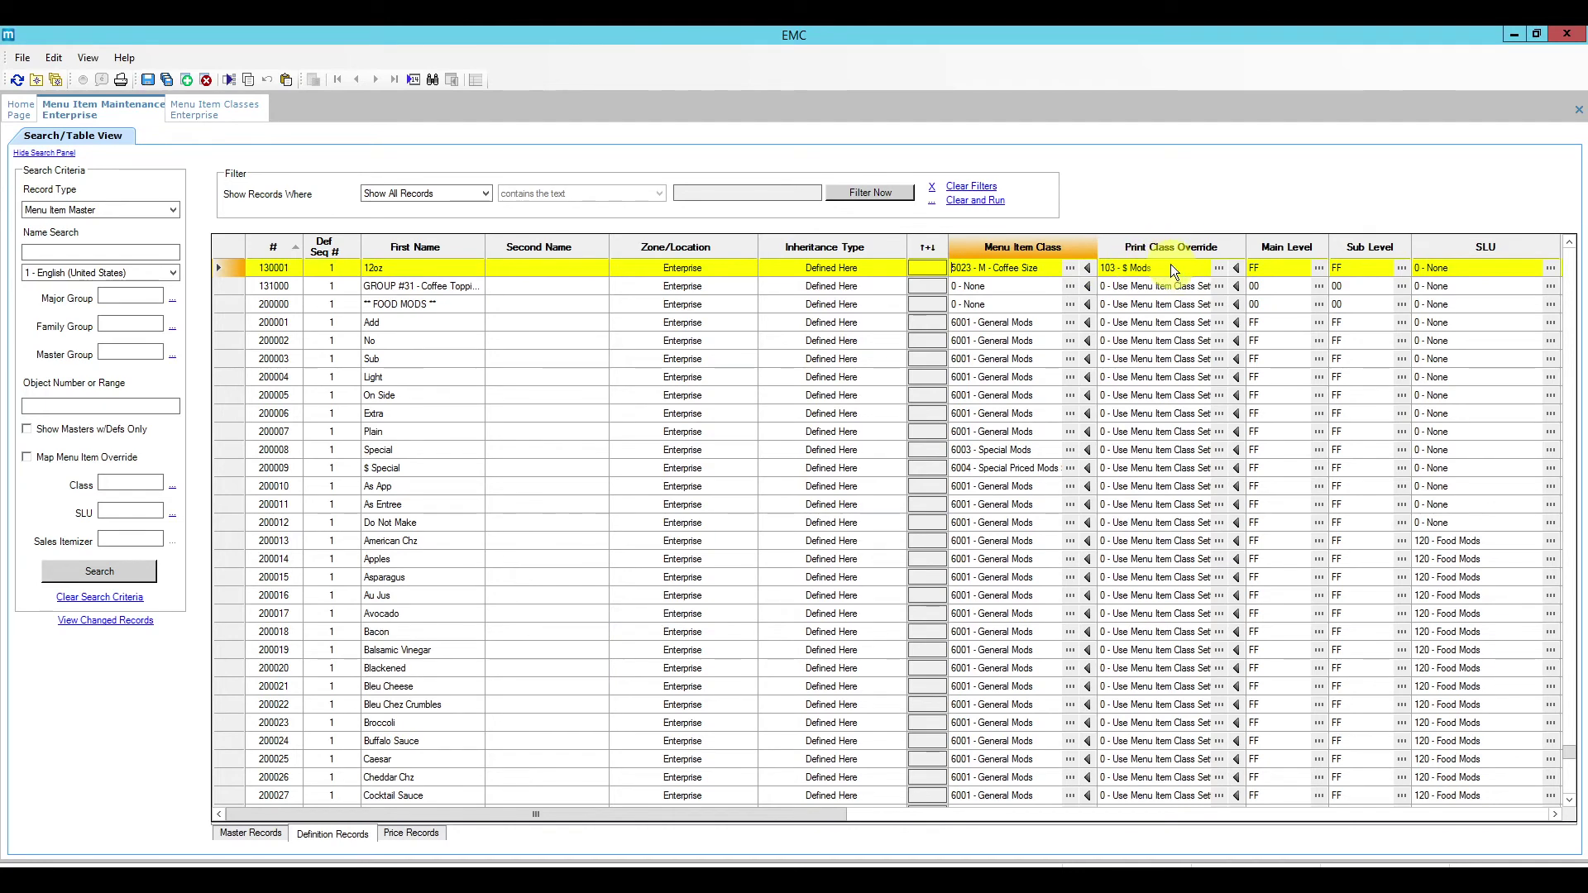
pyautogui.click(1219, 268)
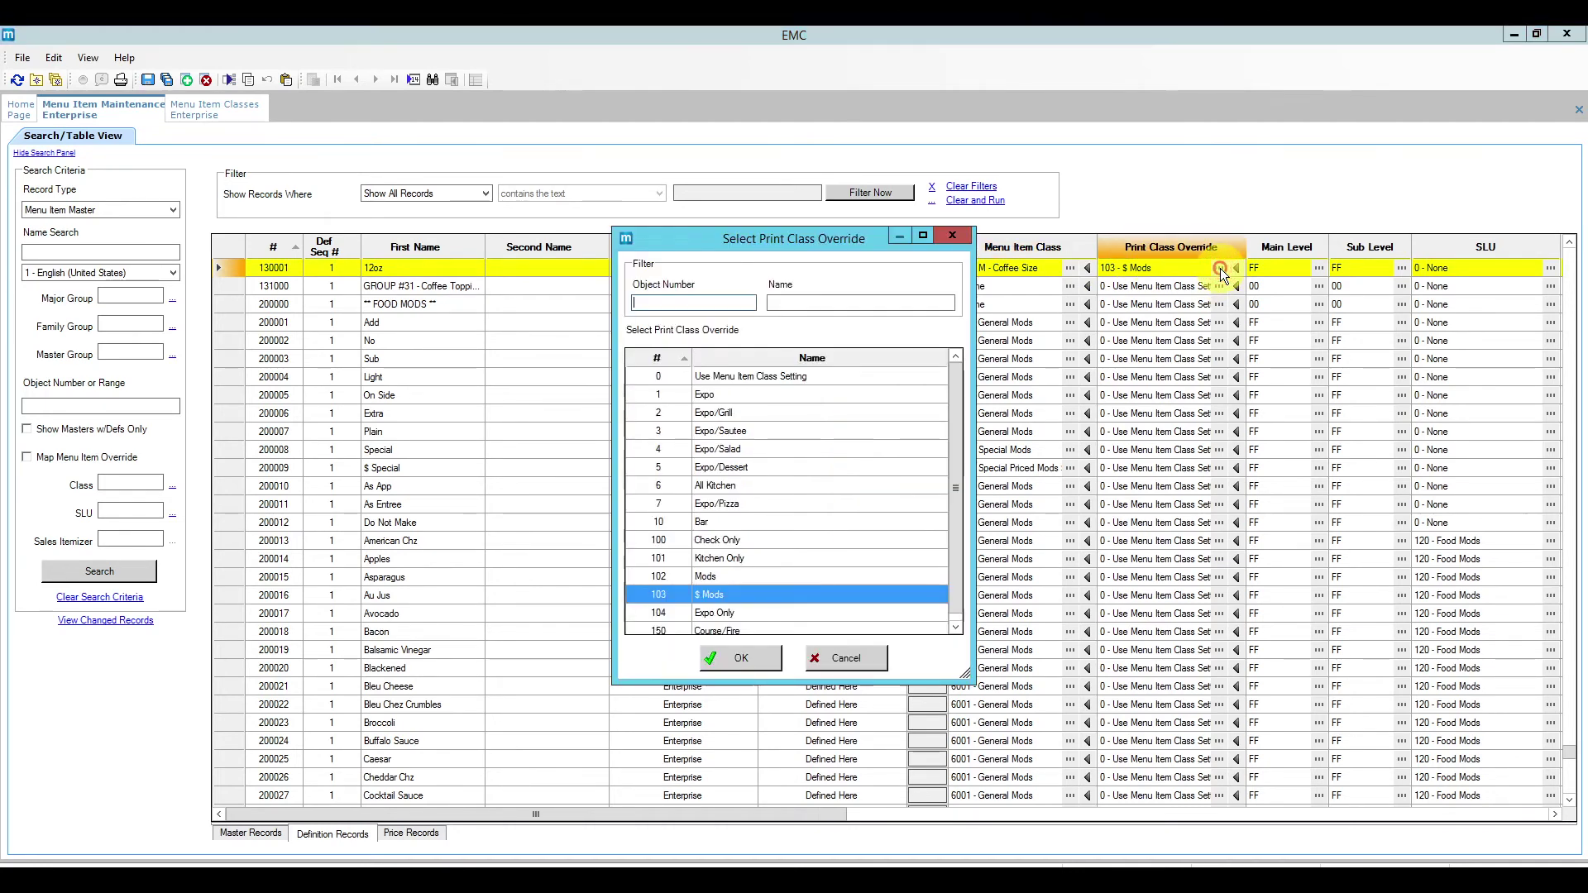
pyautogui.click(741, 657)
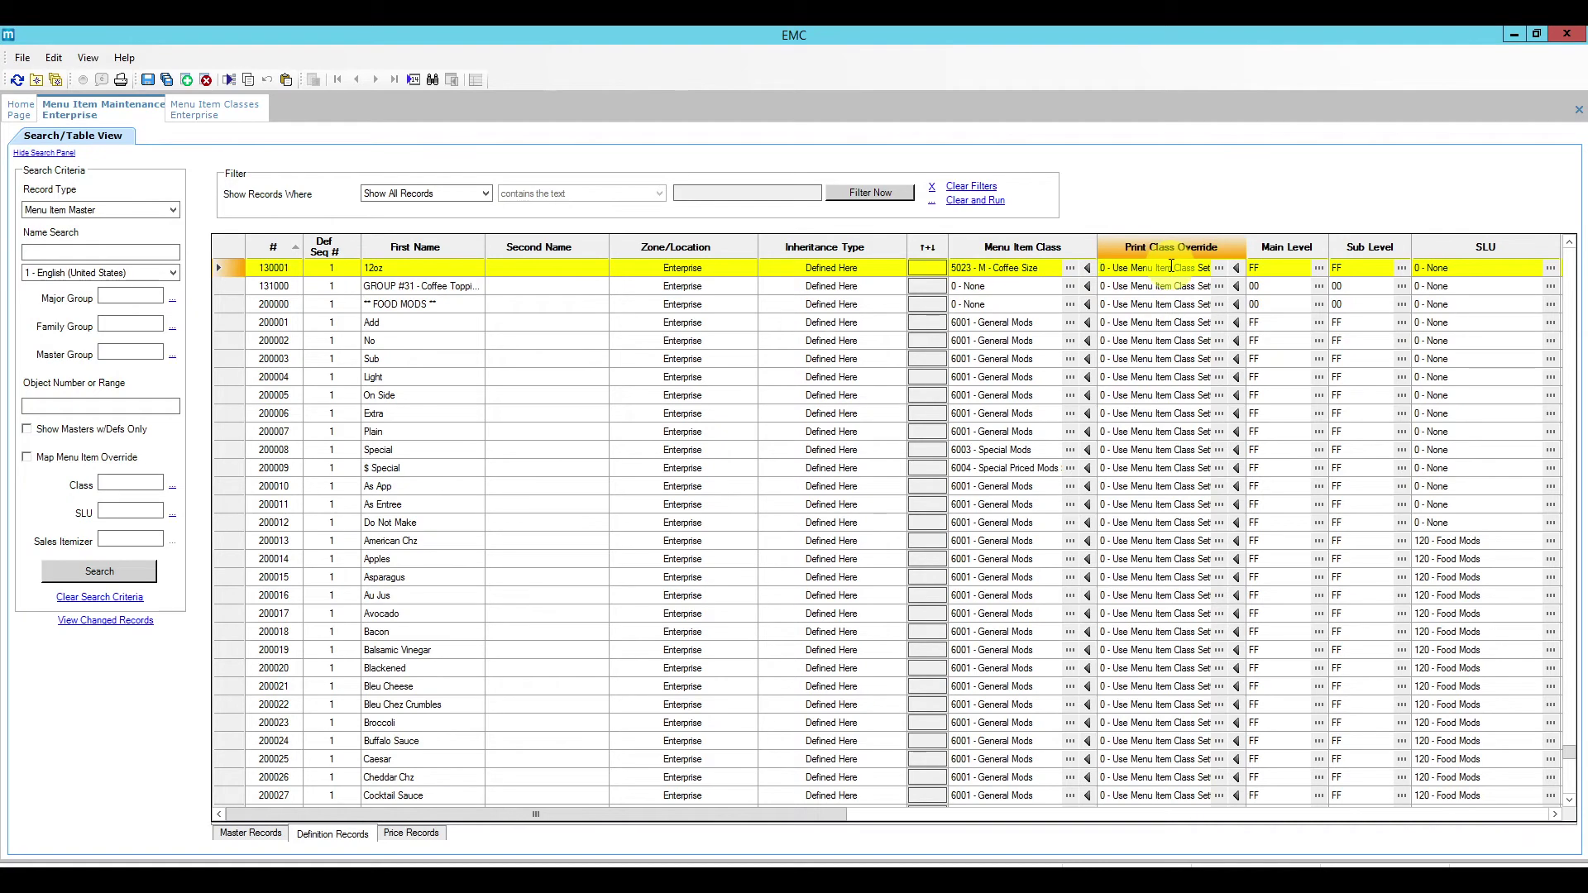
pyautogui.click(151, 82)
pyautogui.click(430, 834)
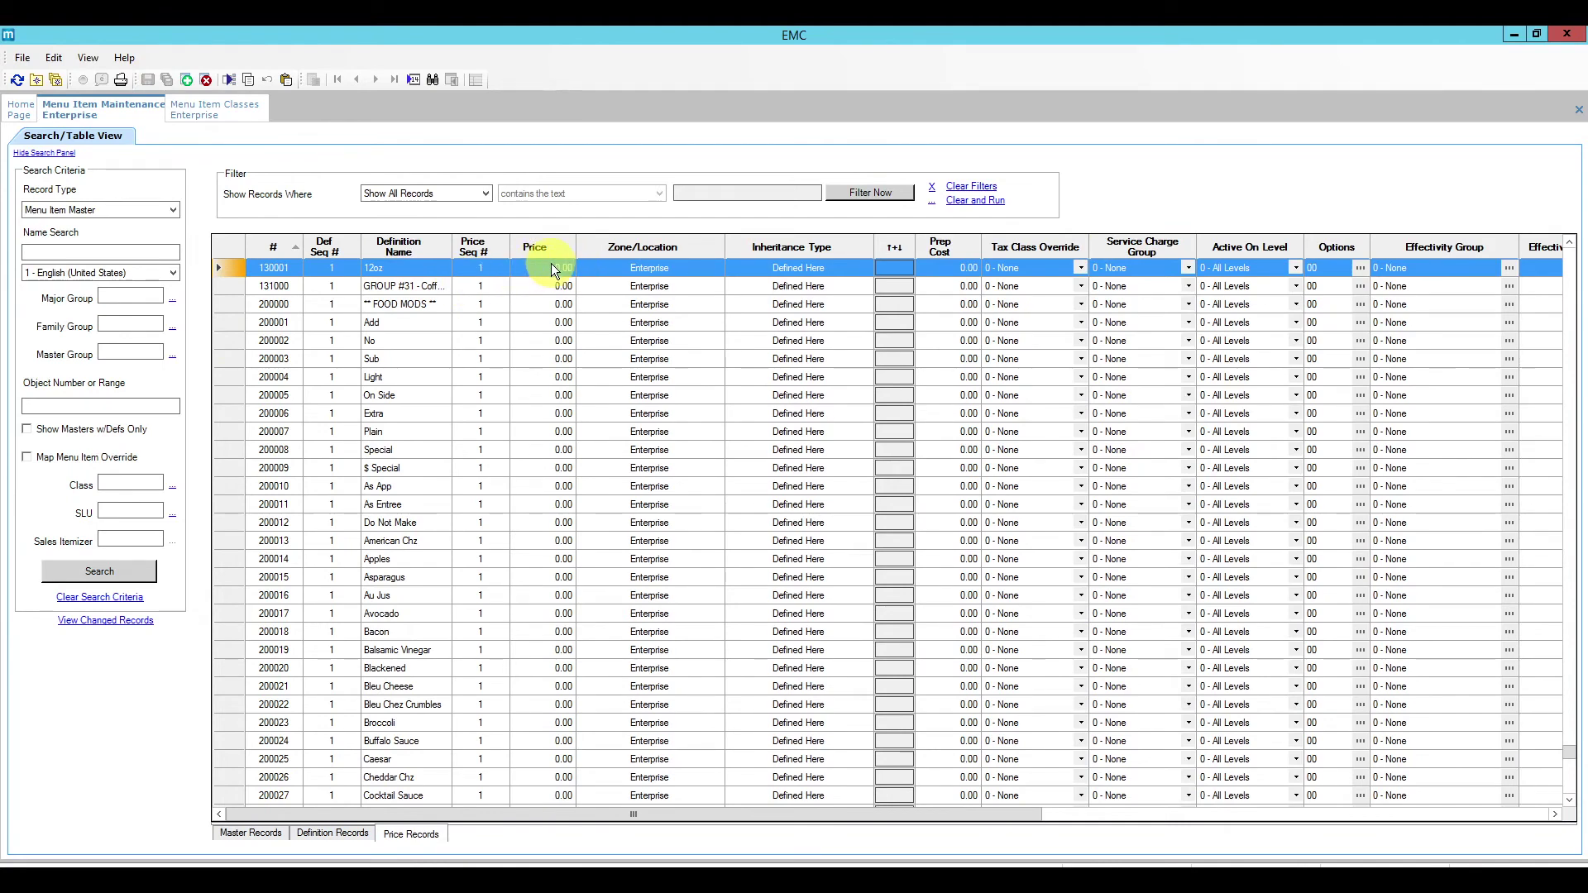
# Add item 130002 '16oz' priced 1.00 as a copy of 12oz.
pyautogui.click(263, 837)
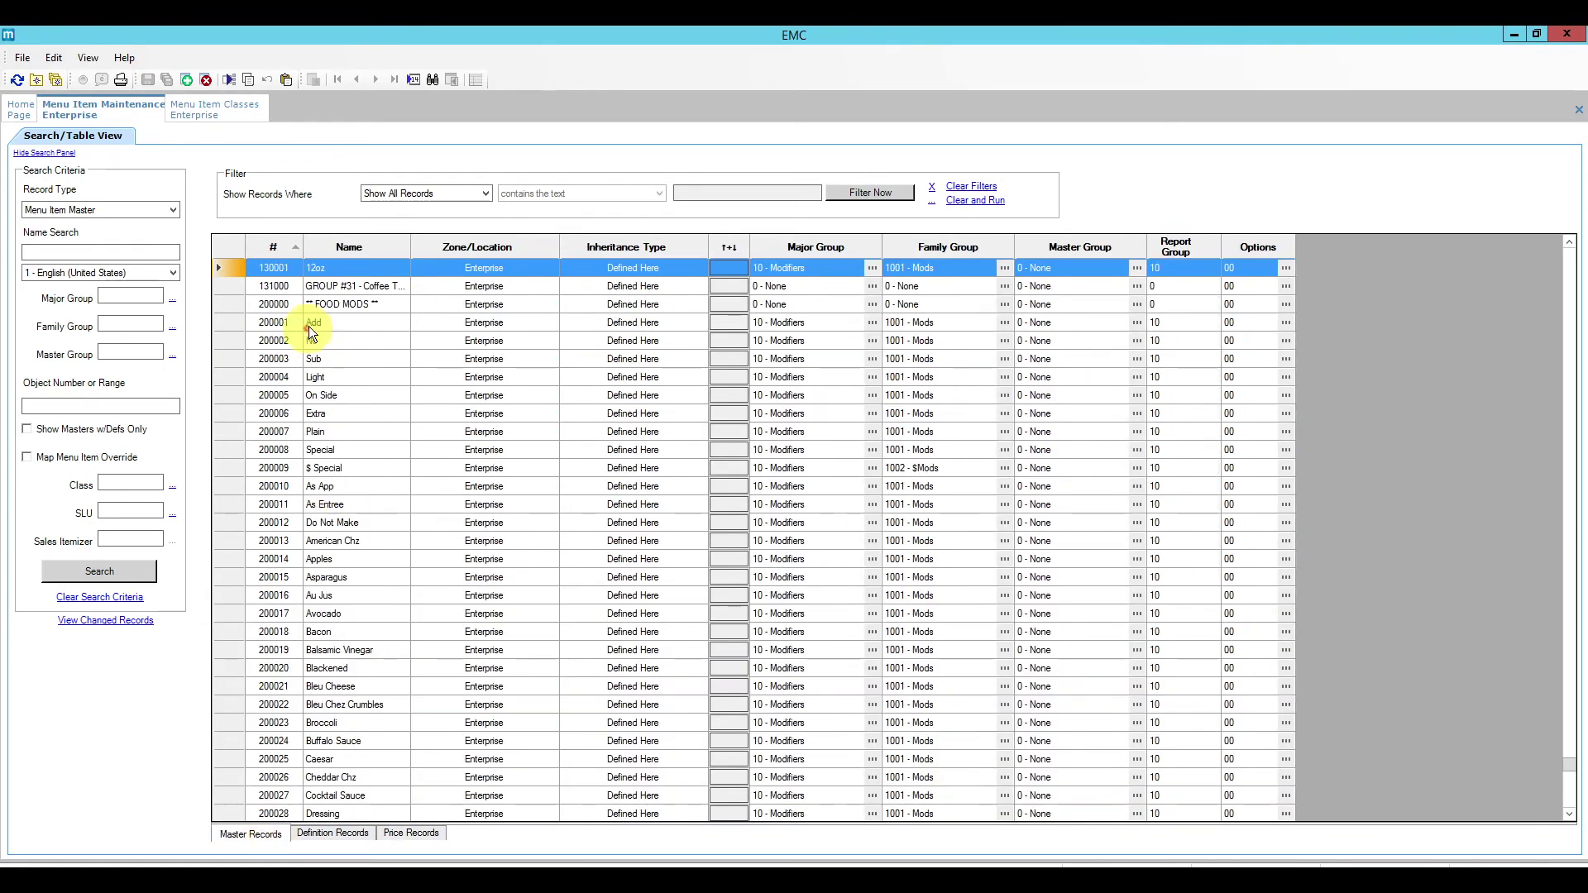
pyautogui.click(235, 270)
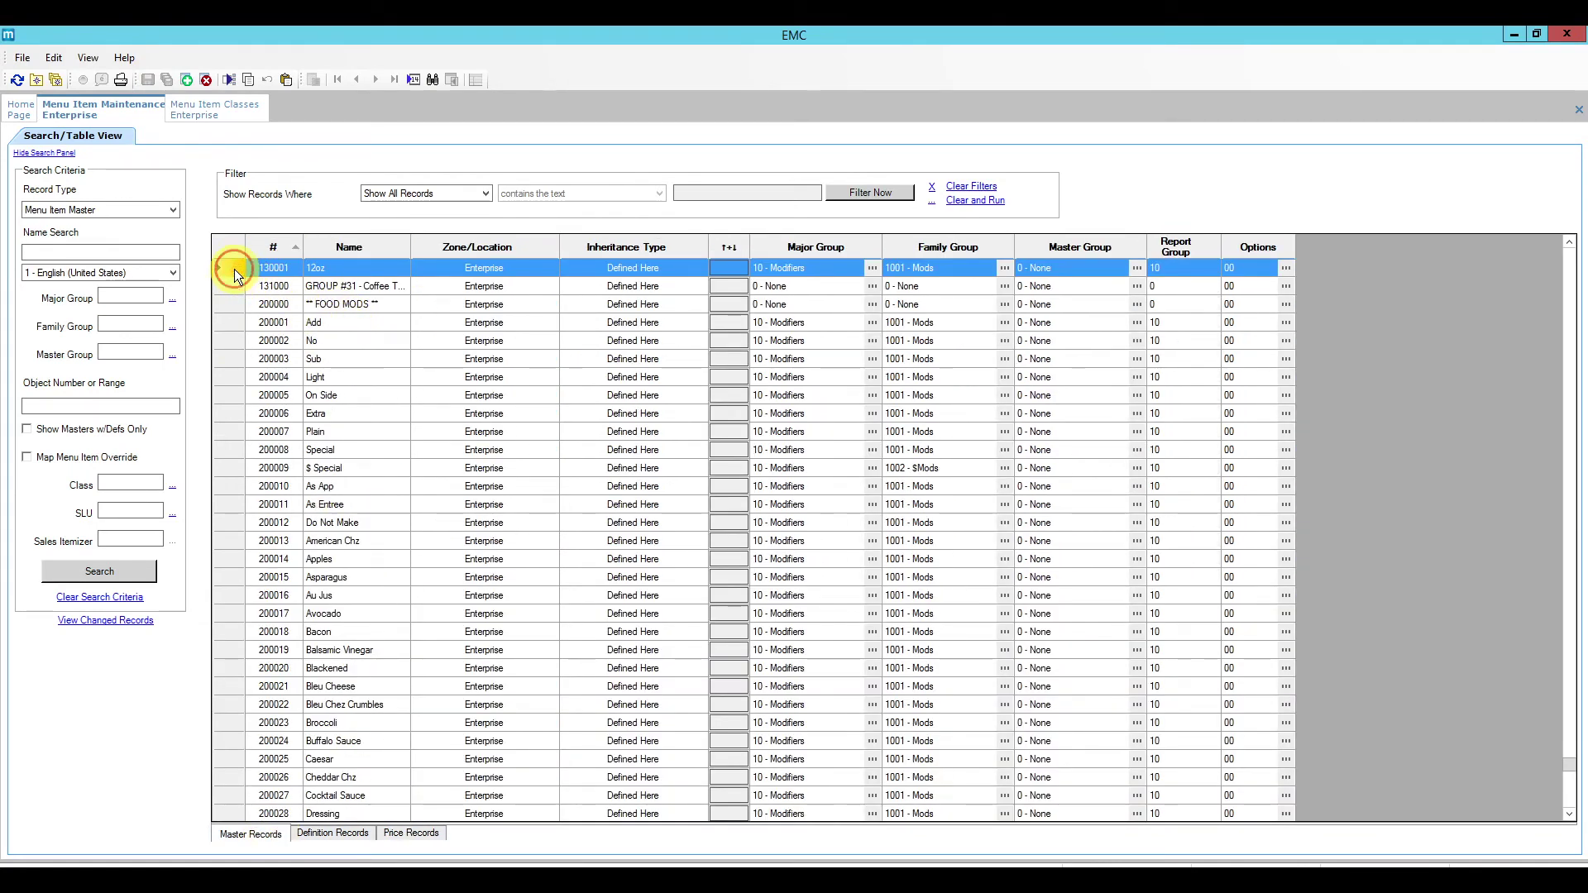
pyautogui.scroll(2, 224, 331)
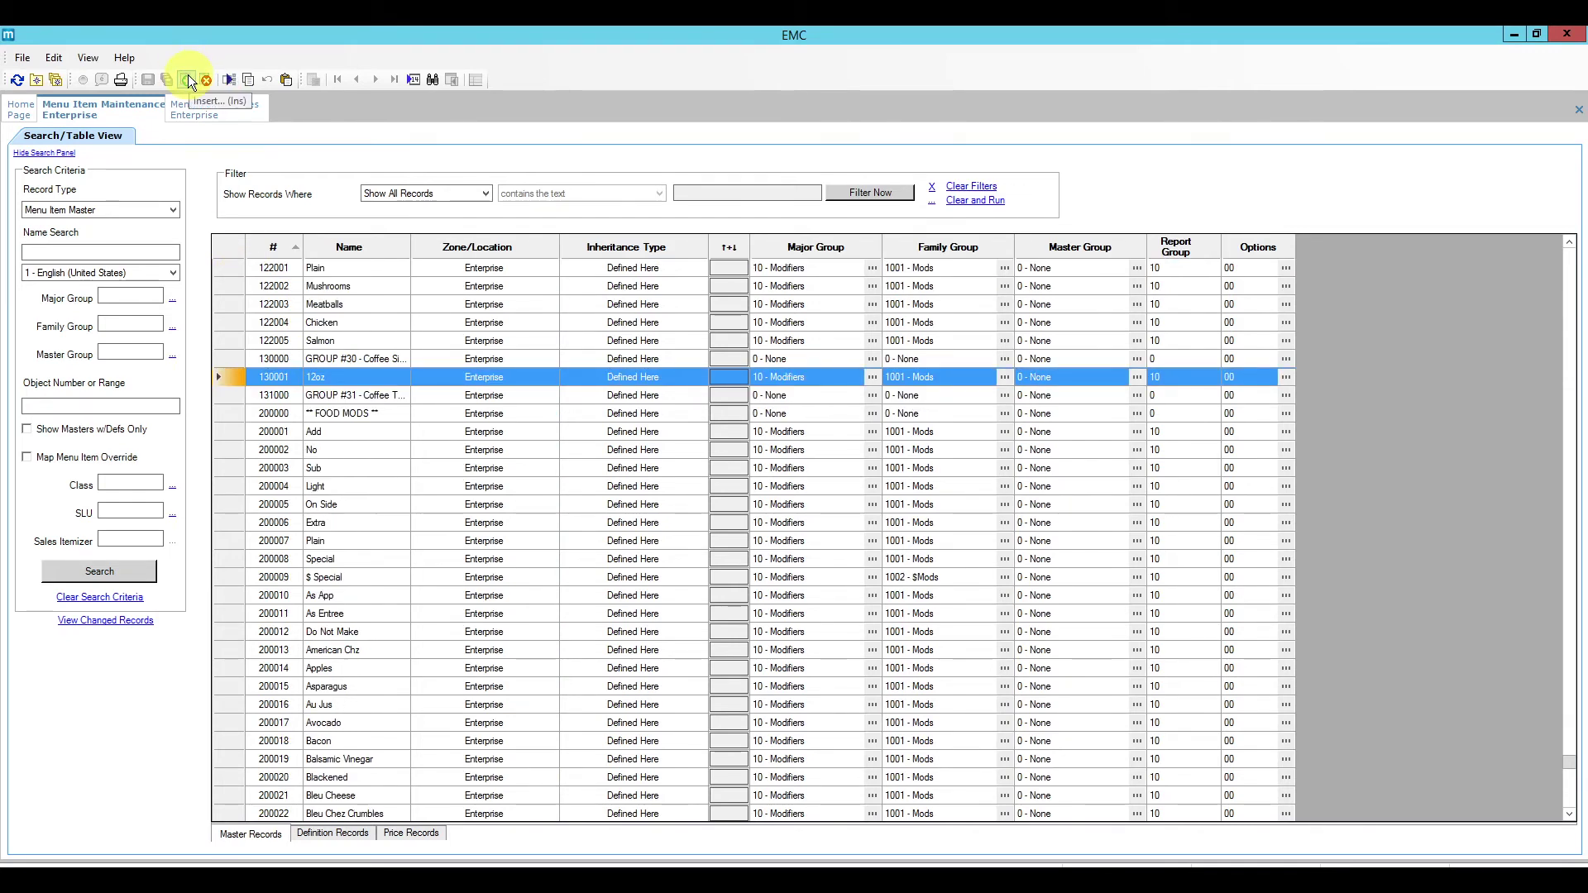
pyautogui.click(189, 80)
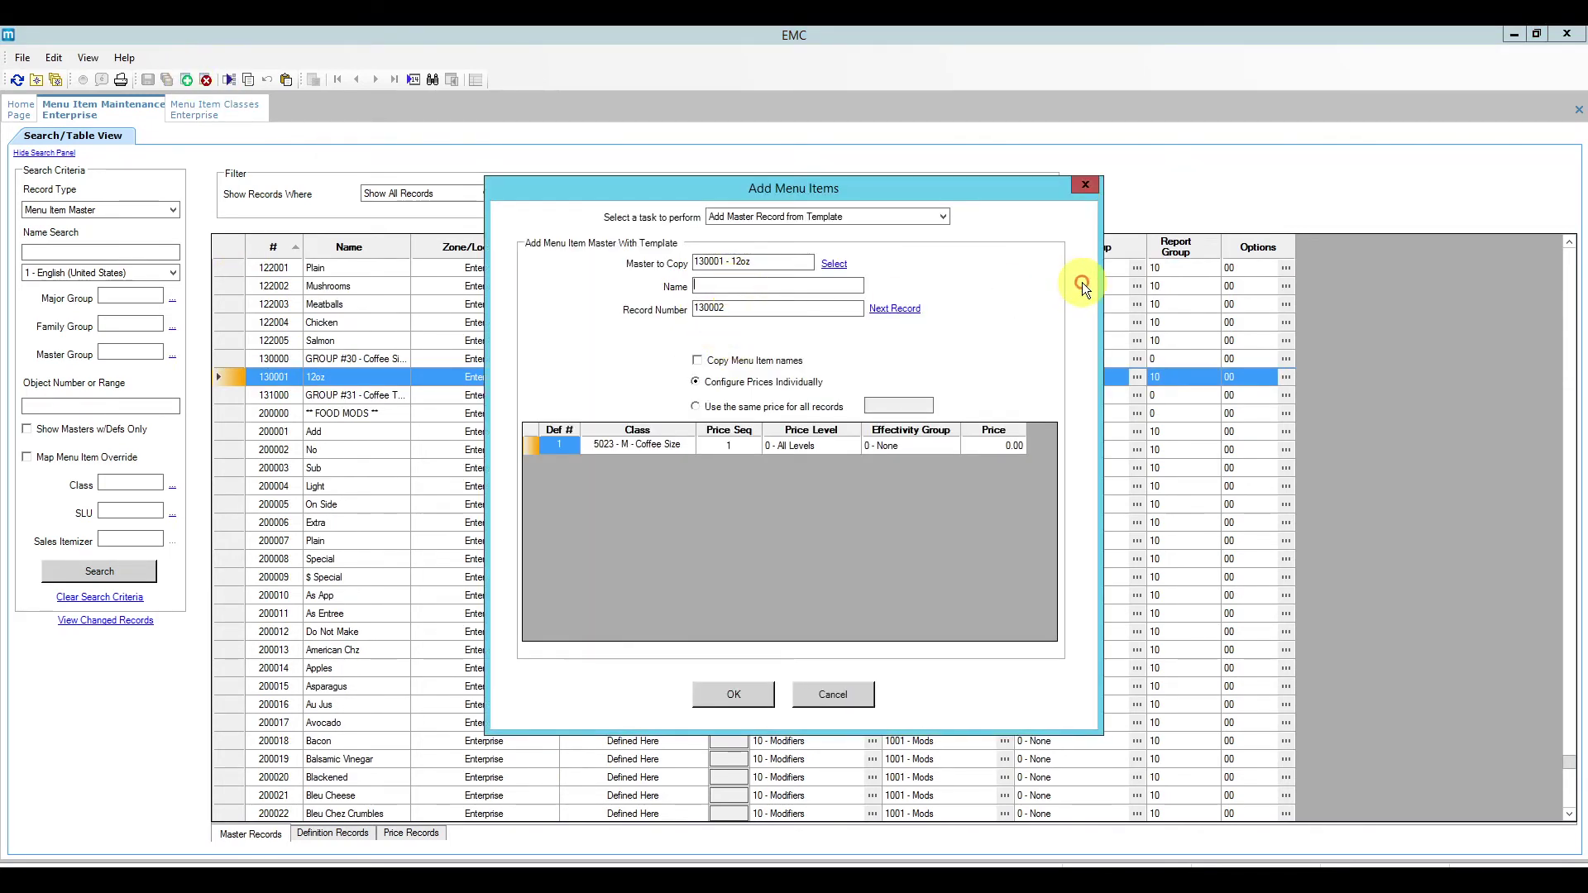
pyautogui.write('16oz')
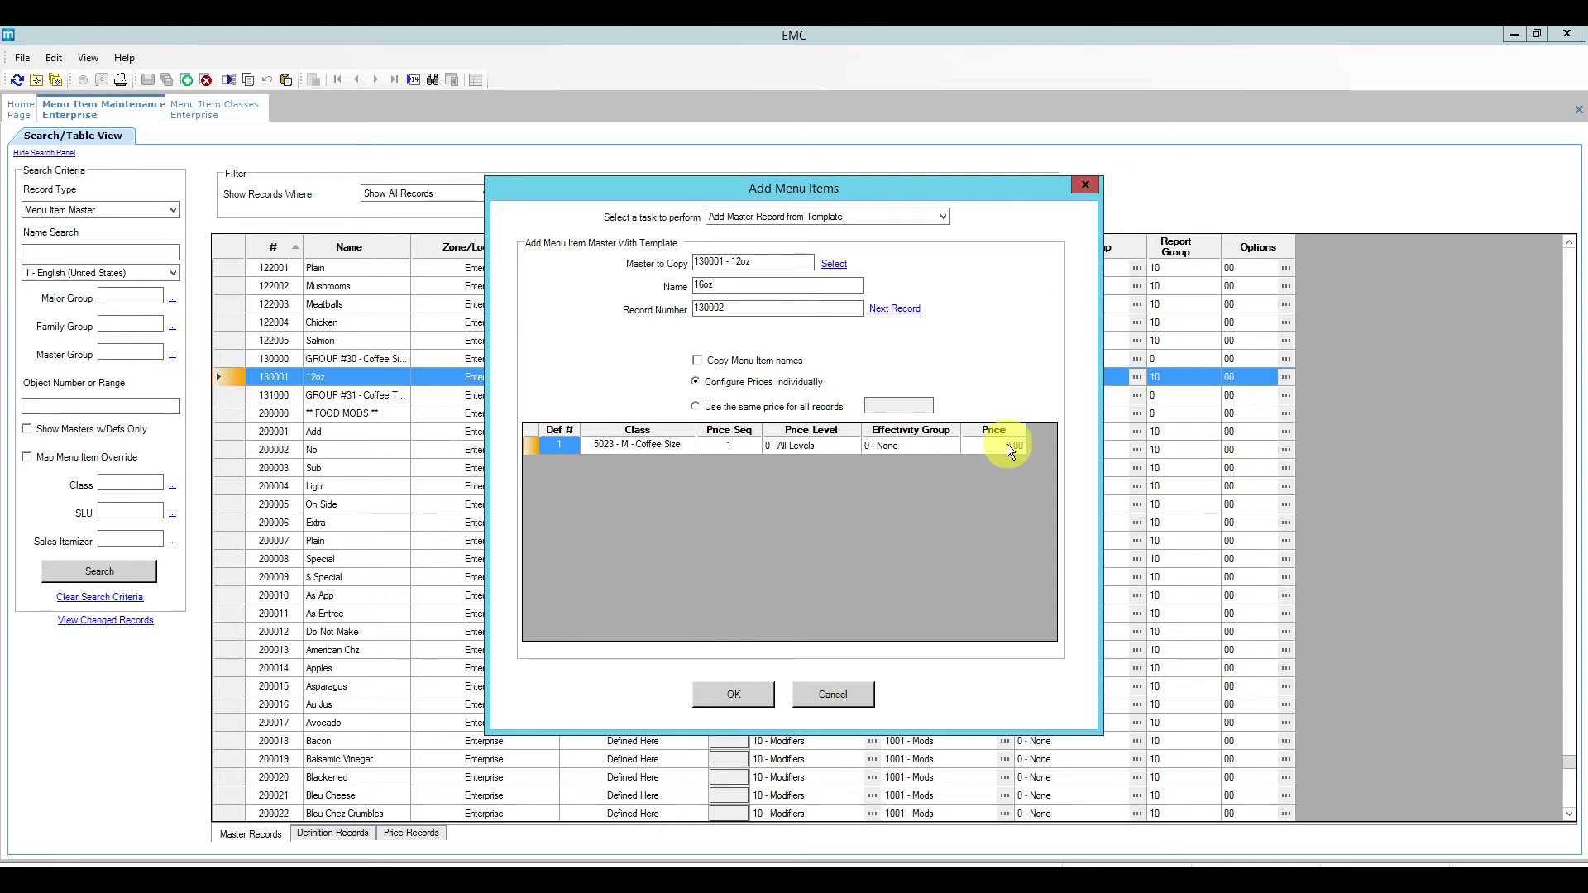
pyautogui.click(1021, 446)
pyautogui.write('1.00')
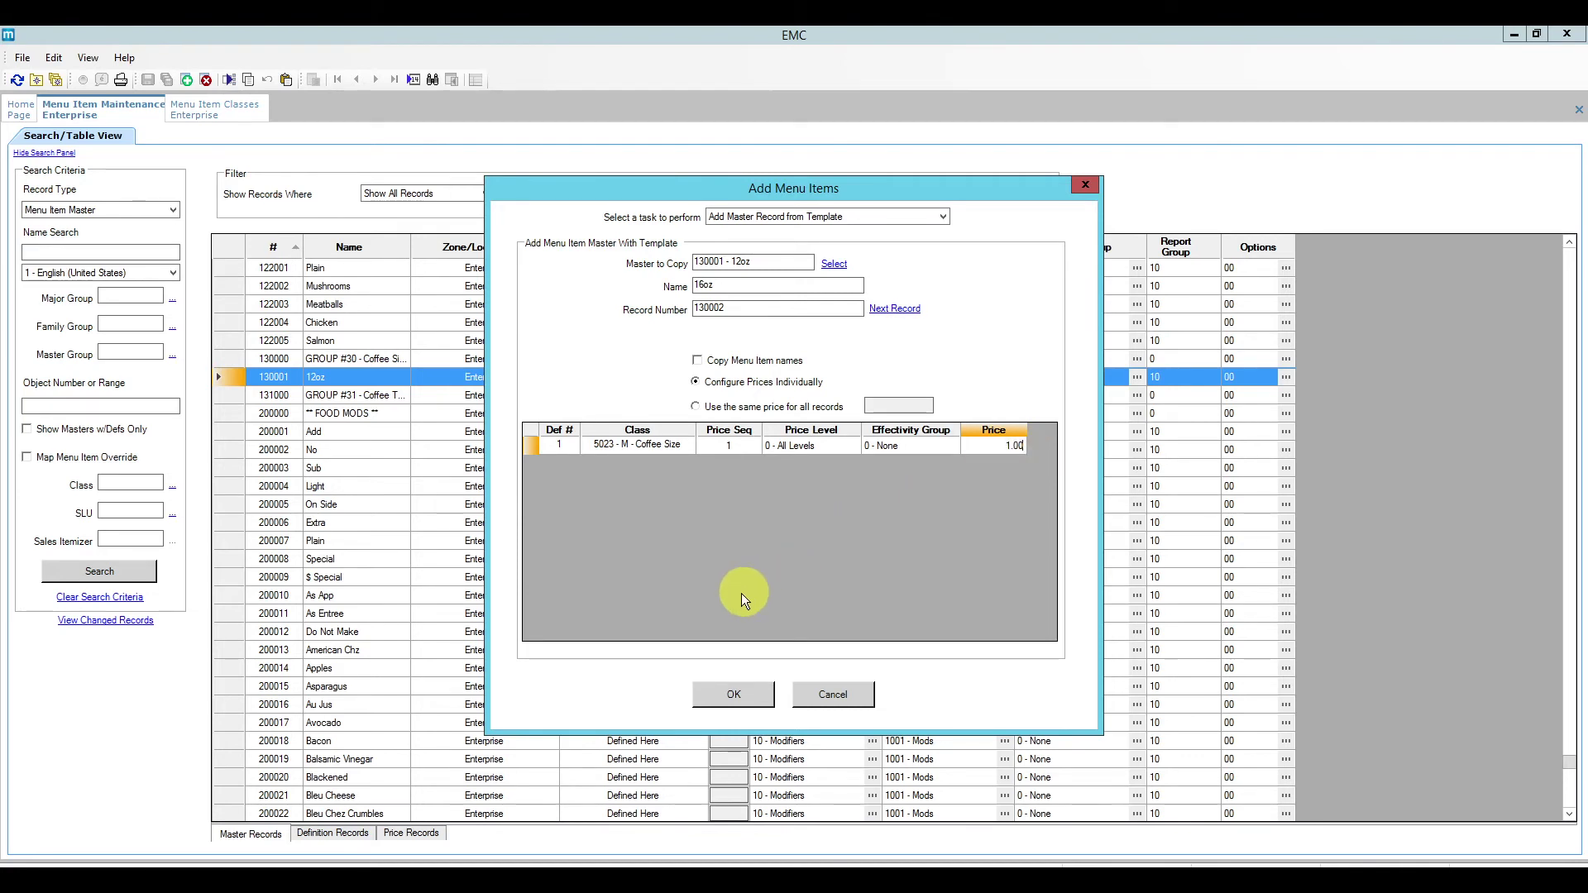
pyautogui.click(742, 697)
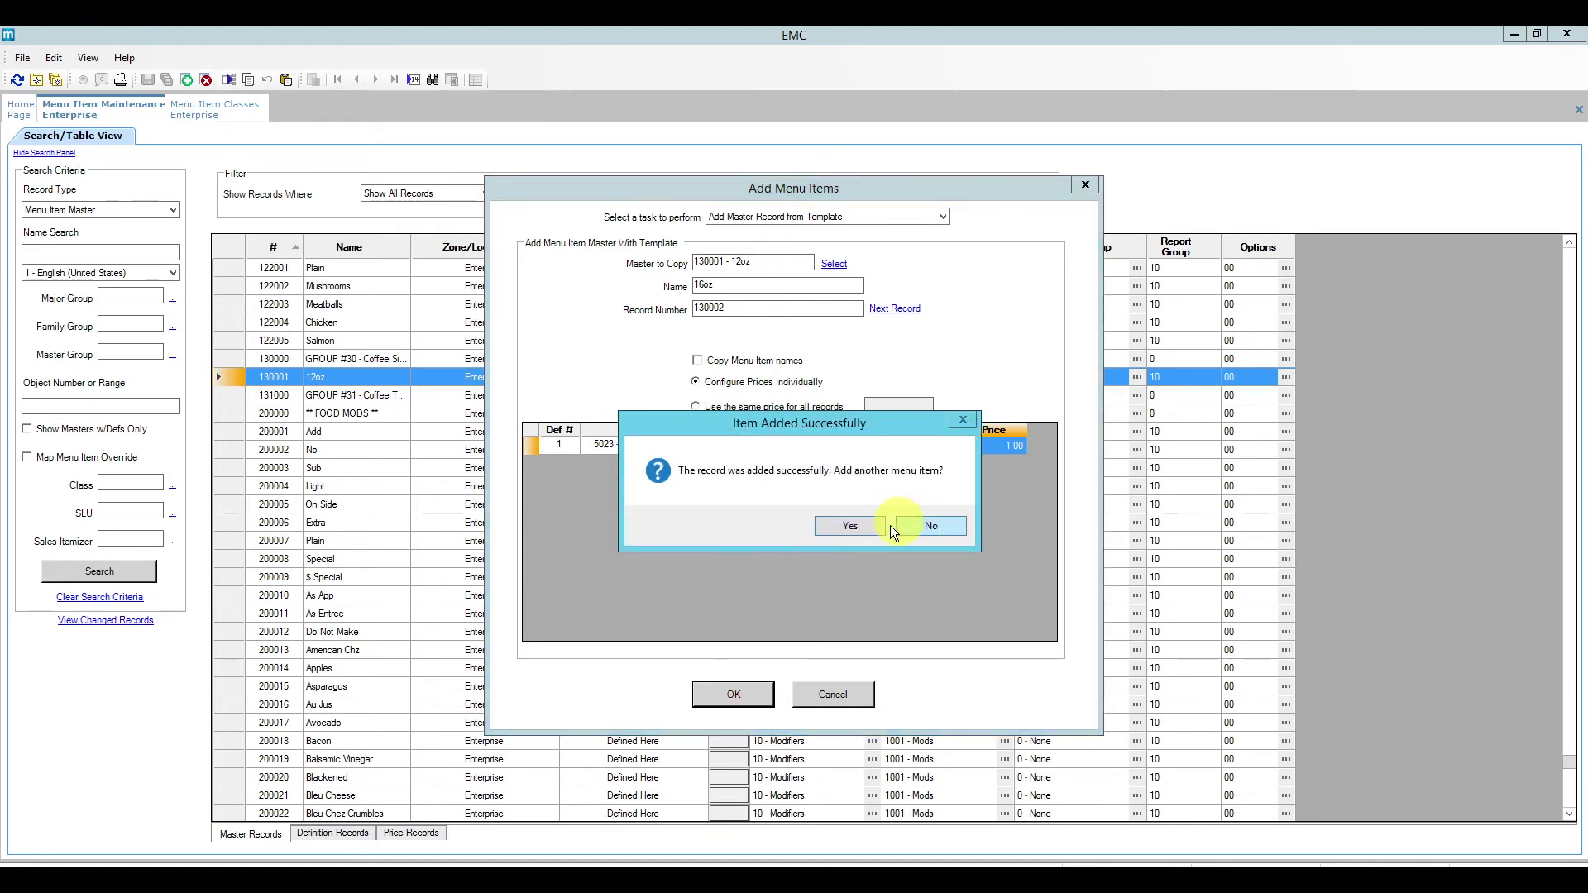
pyautogui.click(850, 528)
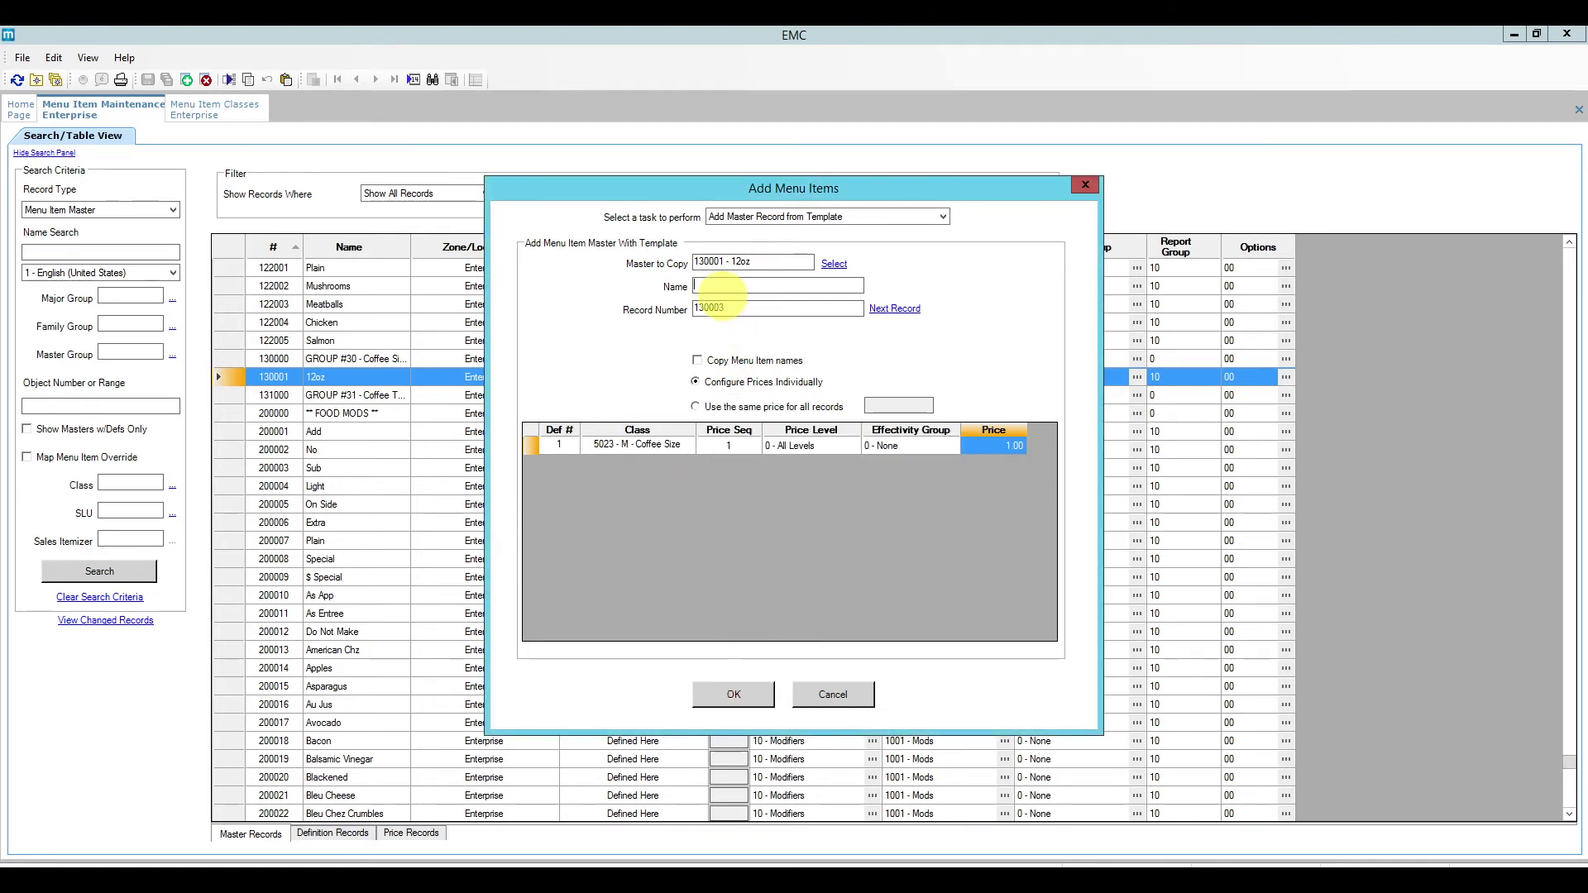
# Add item 130003 '20oz' priced 2.00, then widen the Name column to fit.
pyautogui.write('20oz')
pyautogui.click(1000, 448)
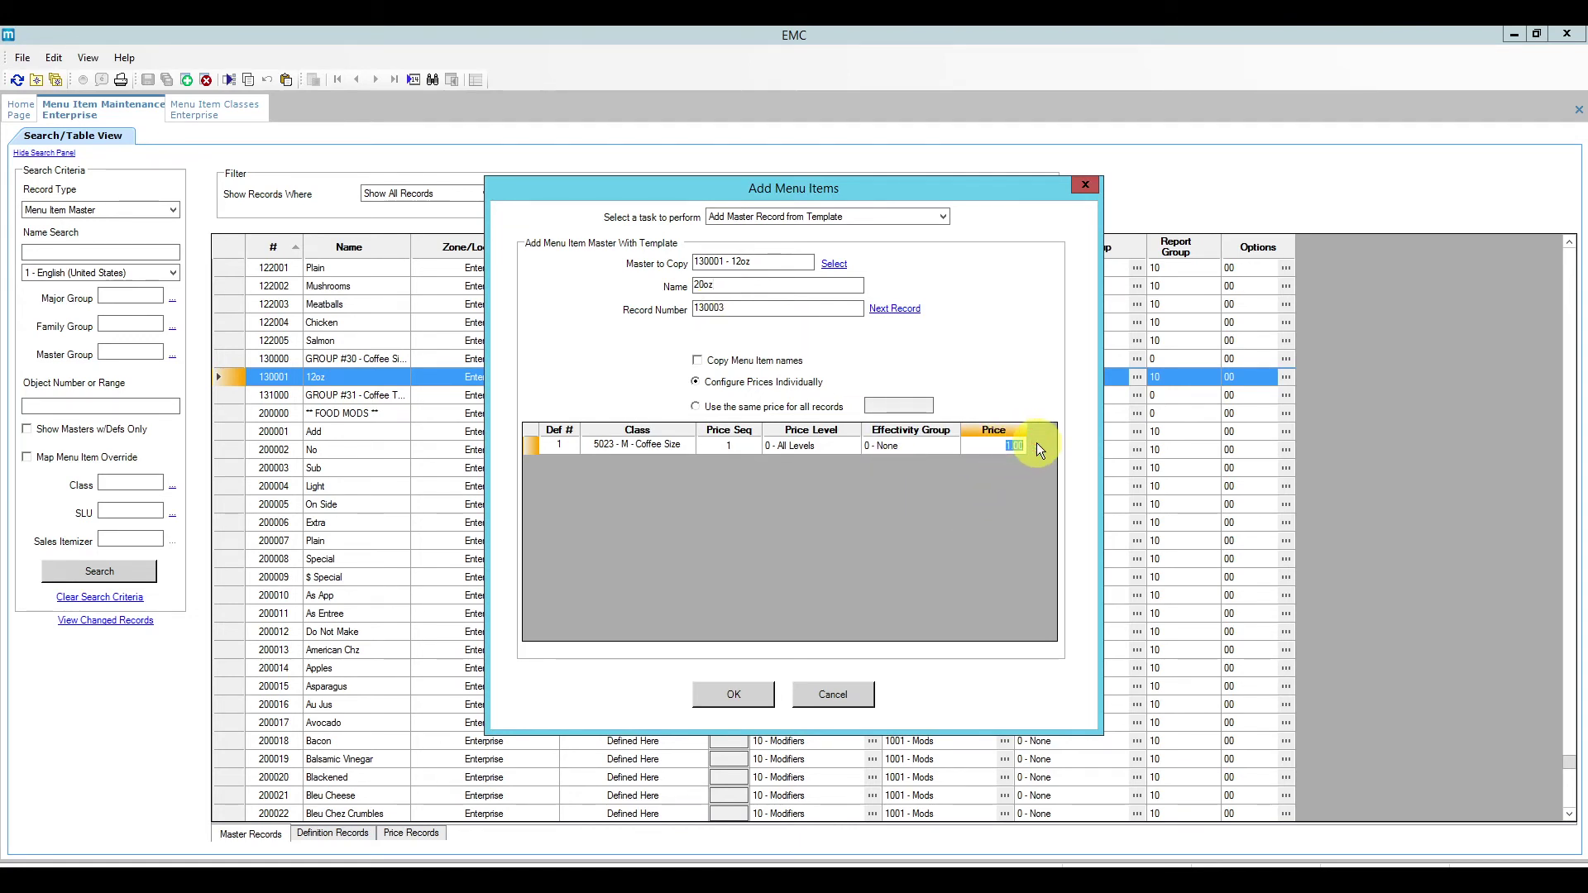
pyautogui.write('2.00')
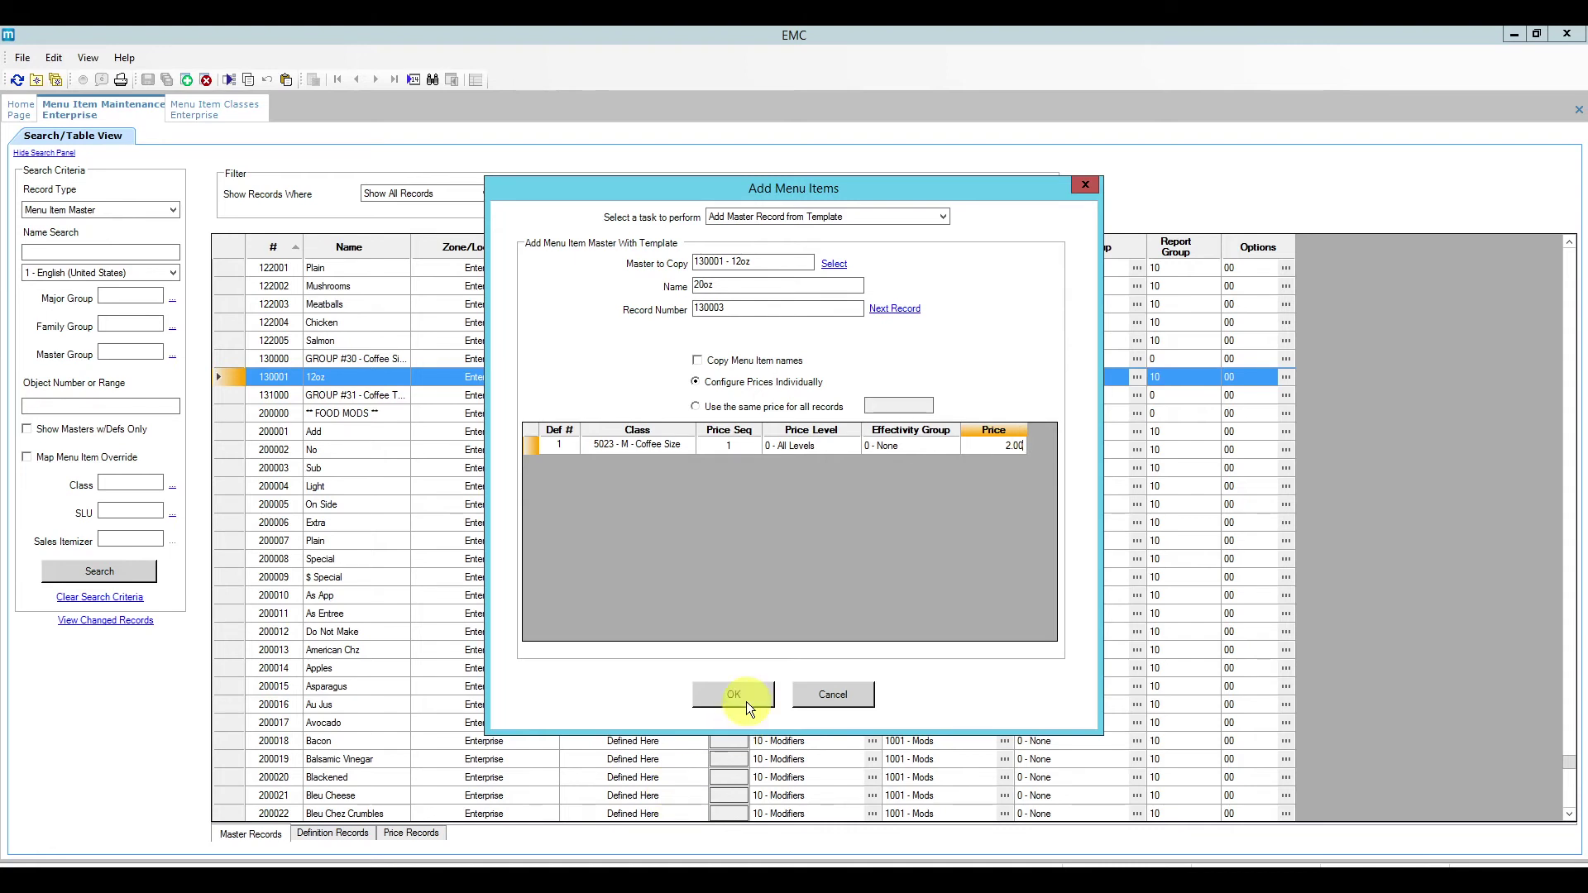
pyautogui.click(734, 694)
pyautogui.click(933, 527)
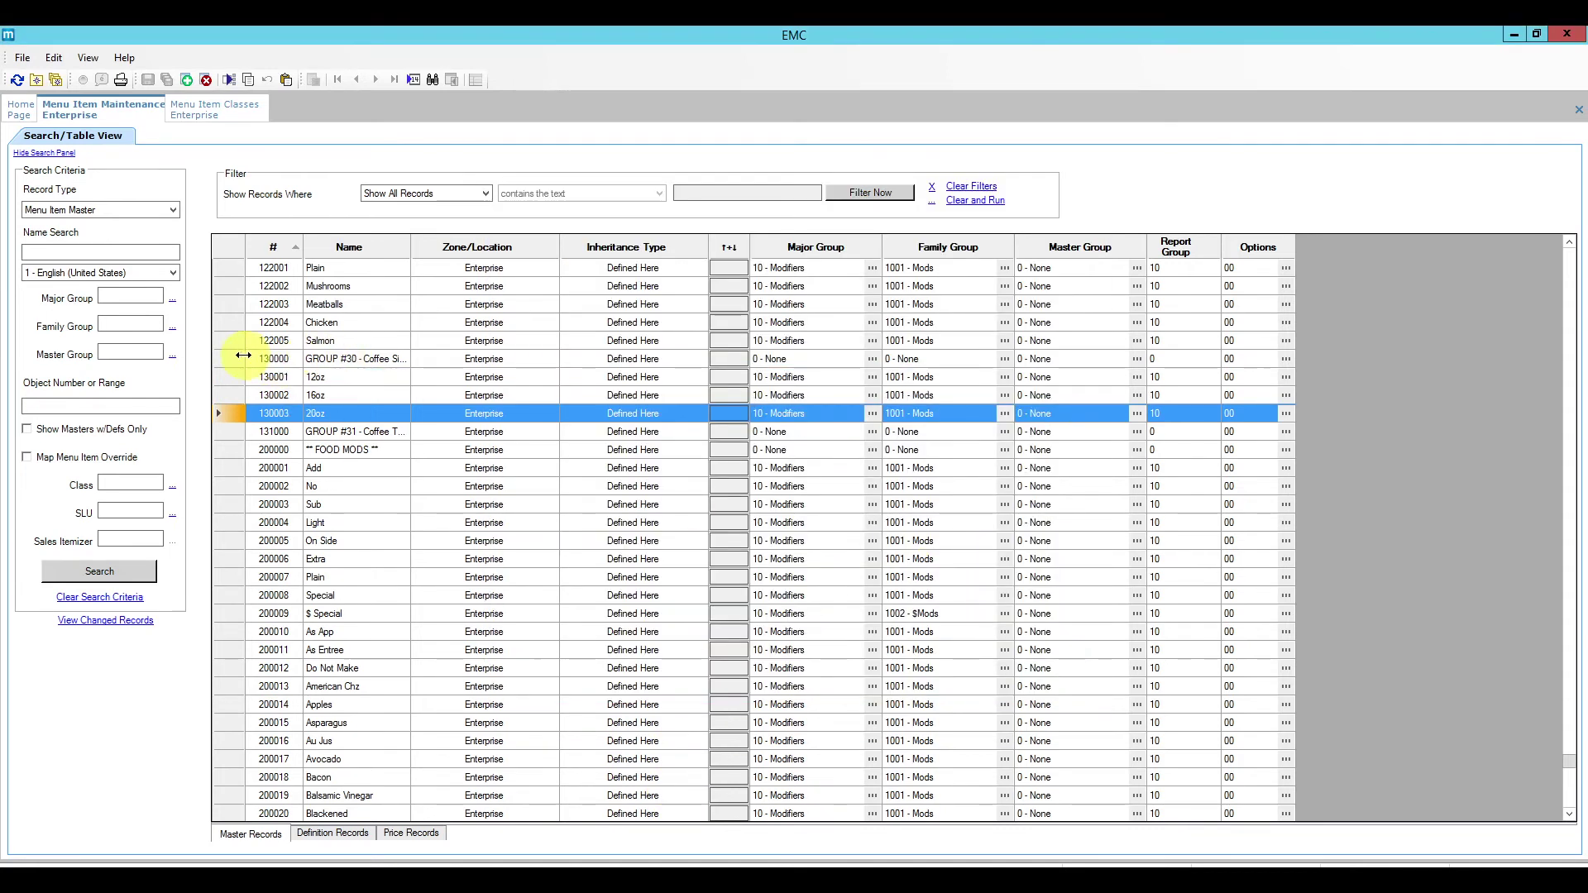
pyautogui.moveTo(230, 357); pyautogui.dragTo(236, 414)
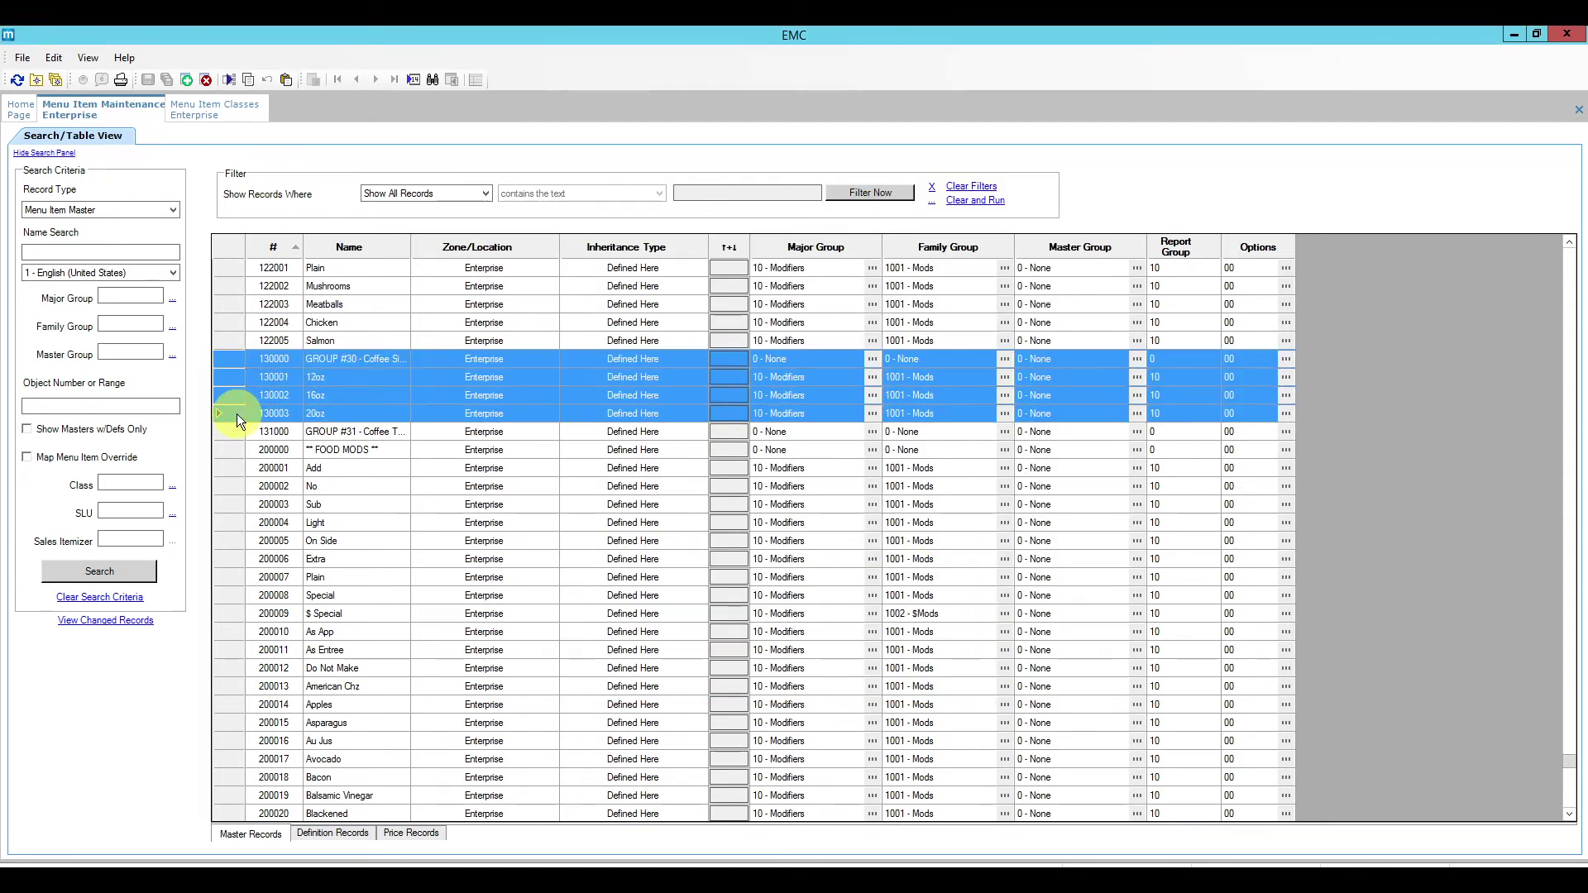
pyautogui.click(233, 418)
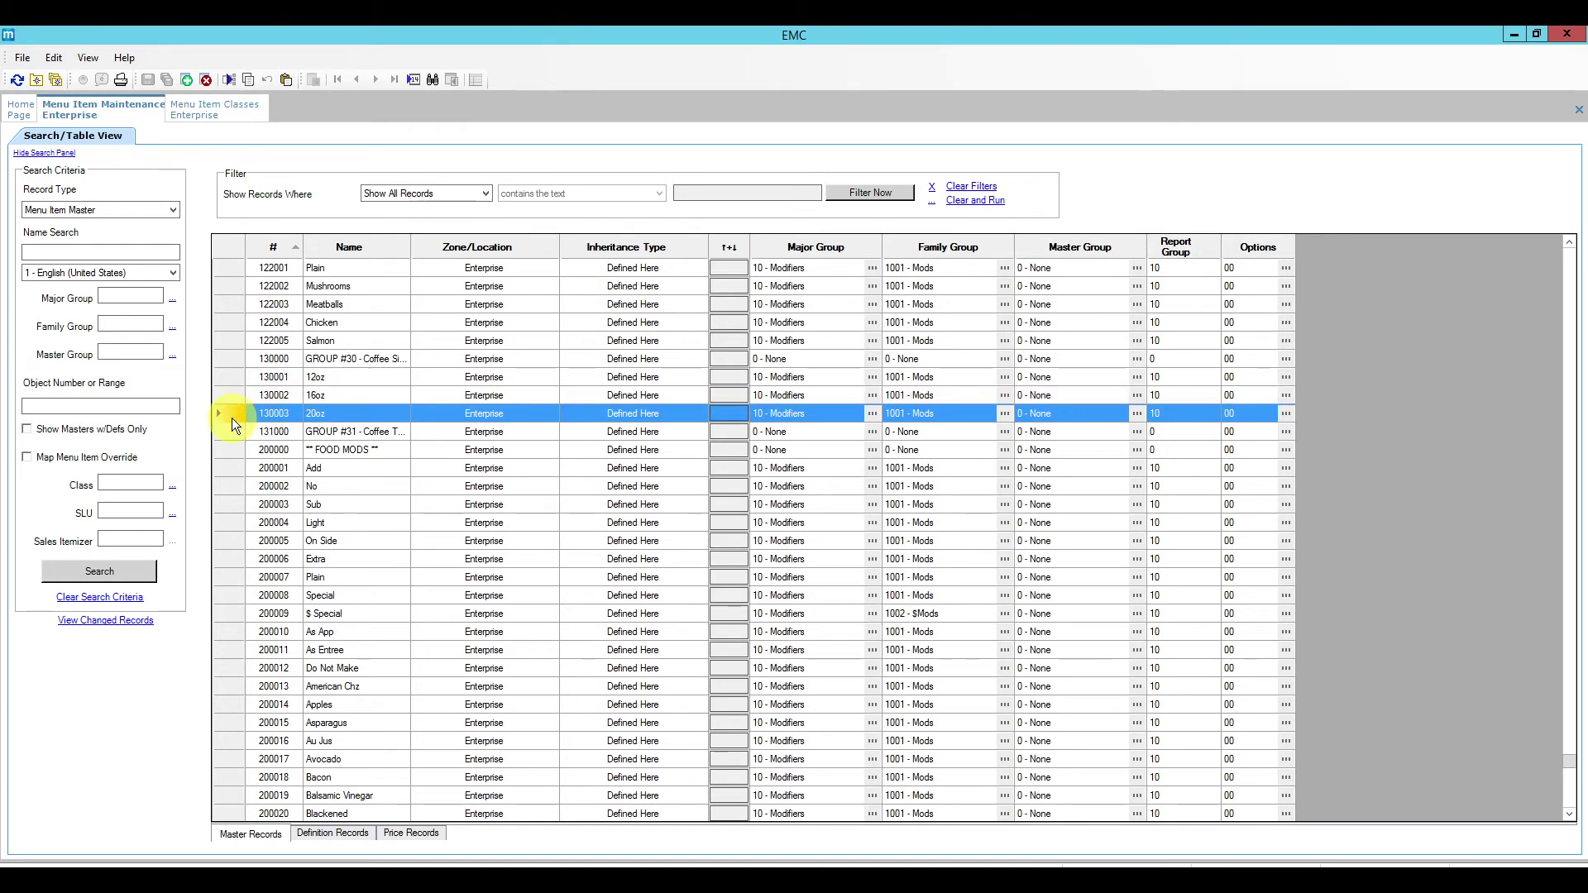
pyautogui.doubleClick(411, 246)
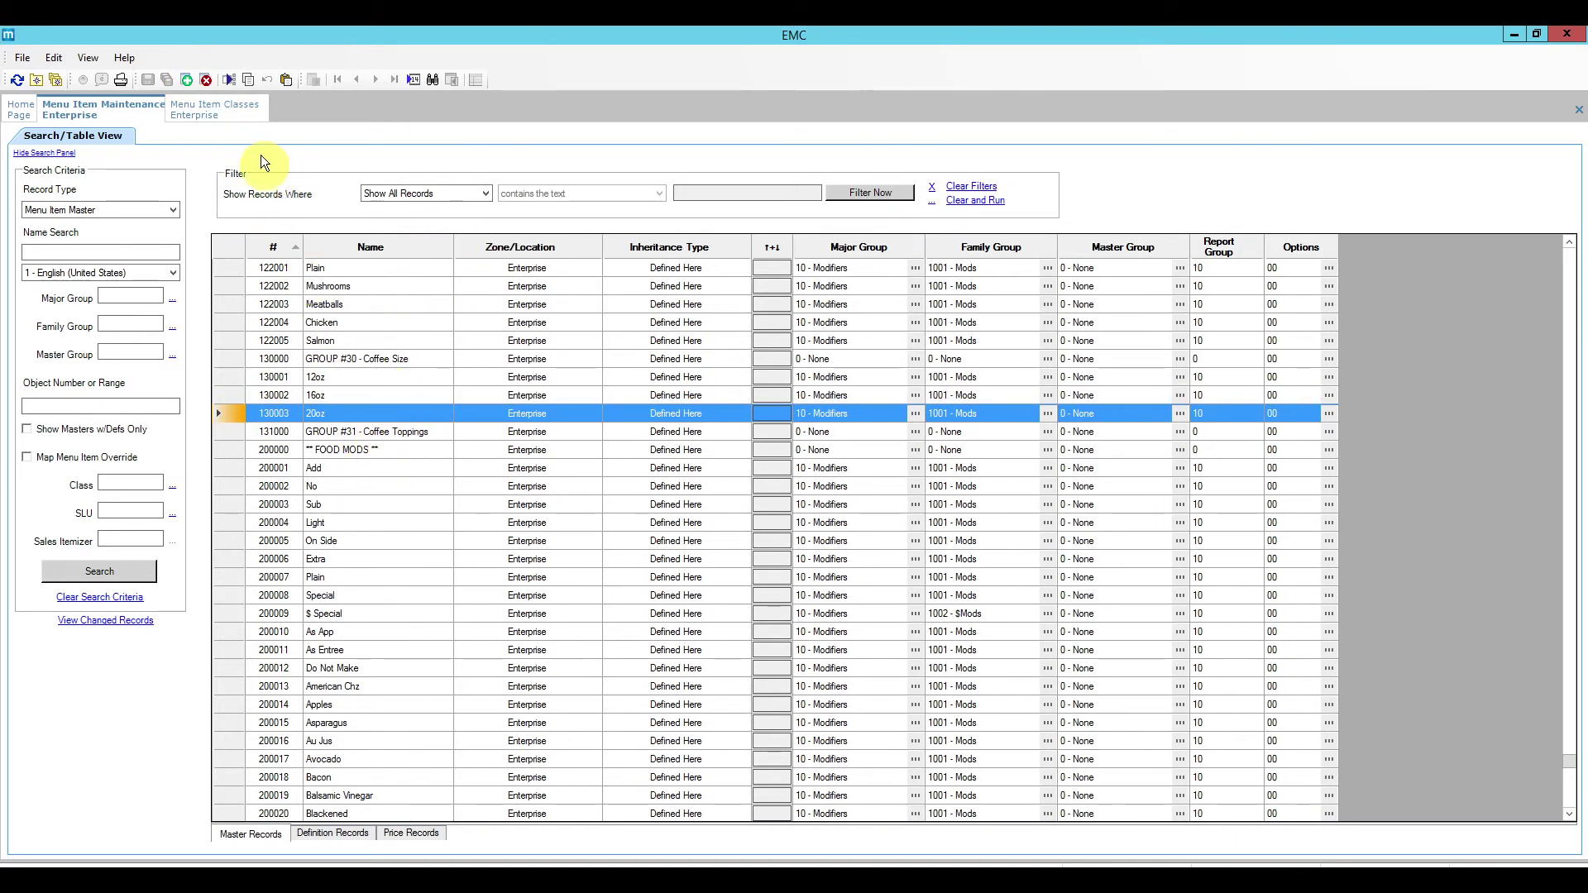
# Add record 131001 'Double Shot' priced 0.50, copied from 130003 20oz.
pyautogui.click(187, 80)
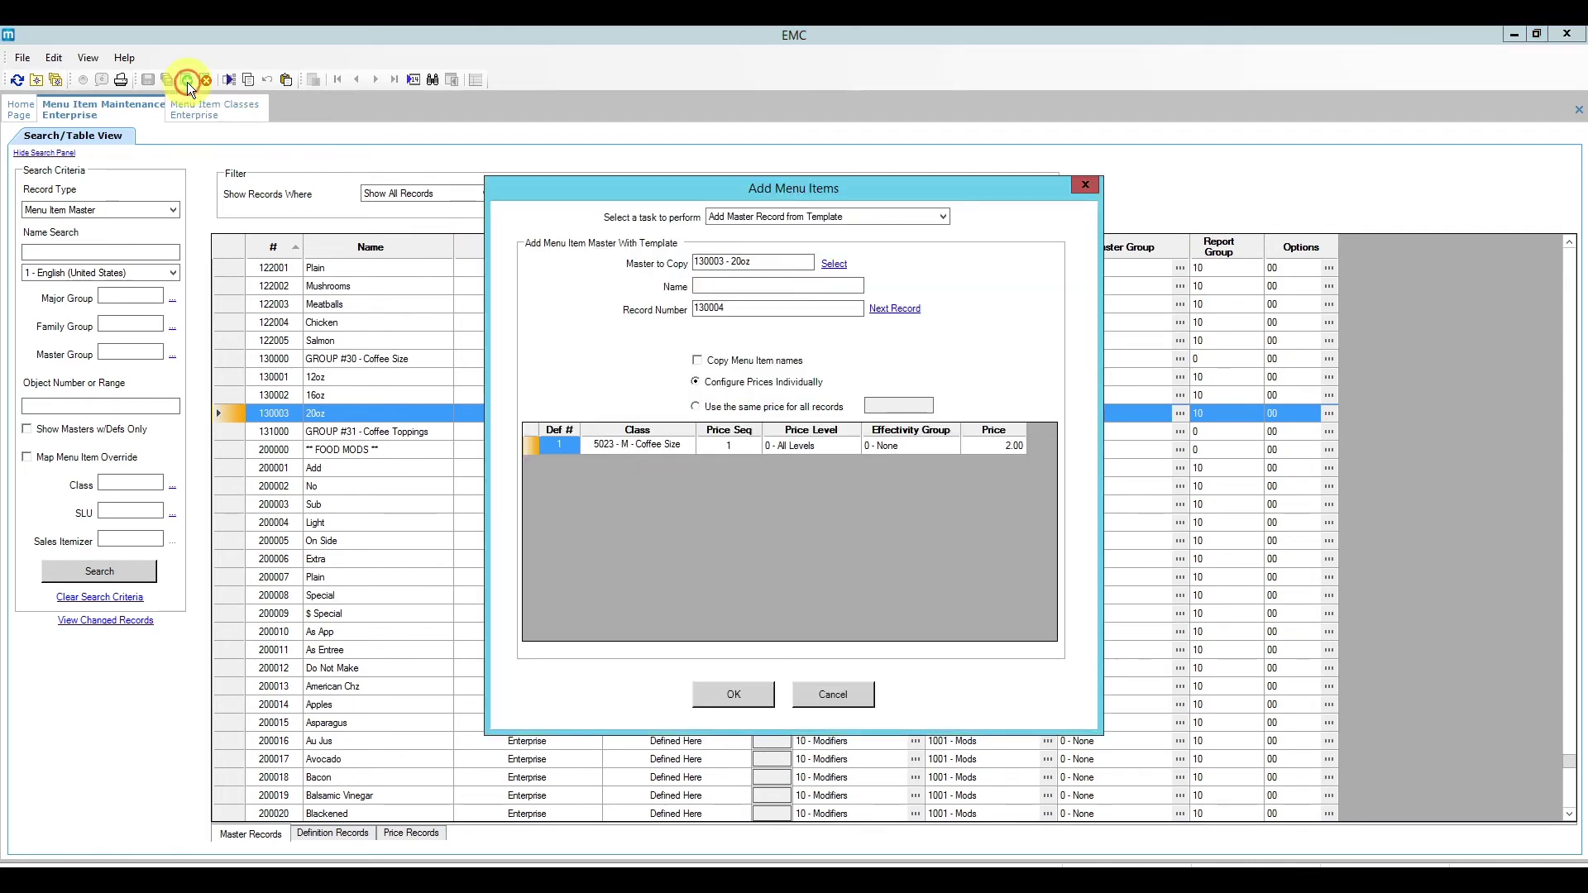
pyautogui.click(710, 309)
pyautogui.press('BackSpace')
pyautogui.write('1')
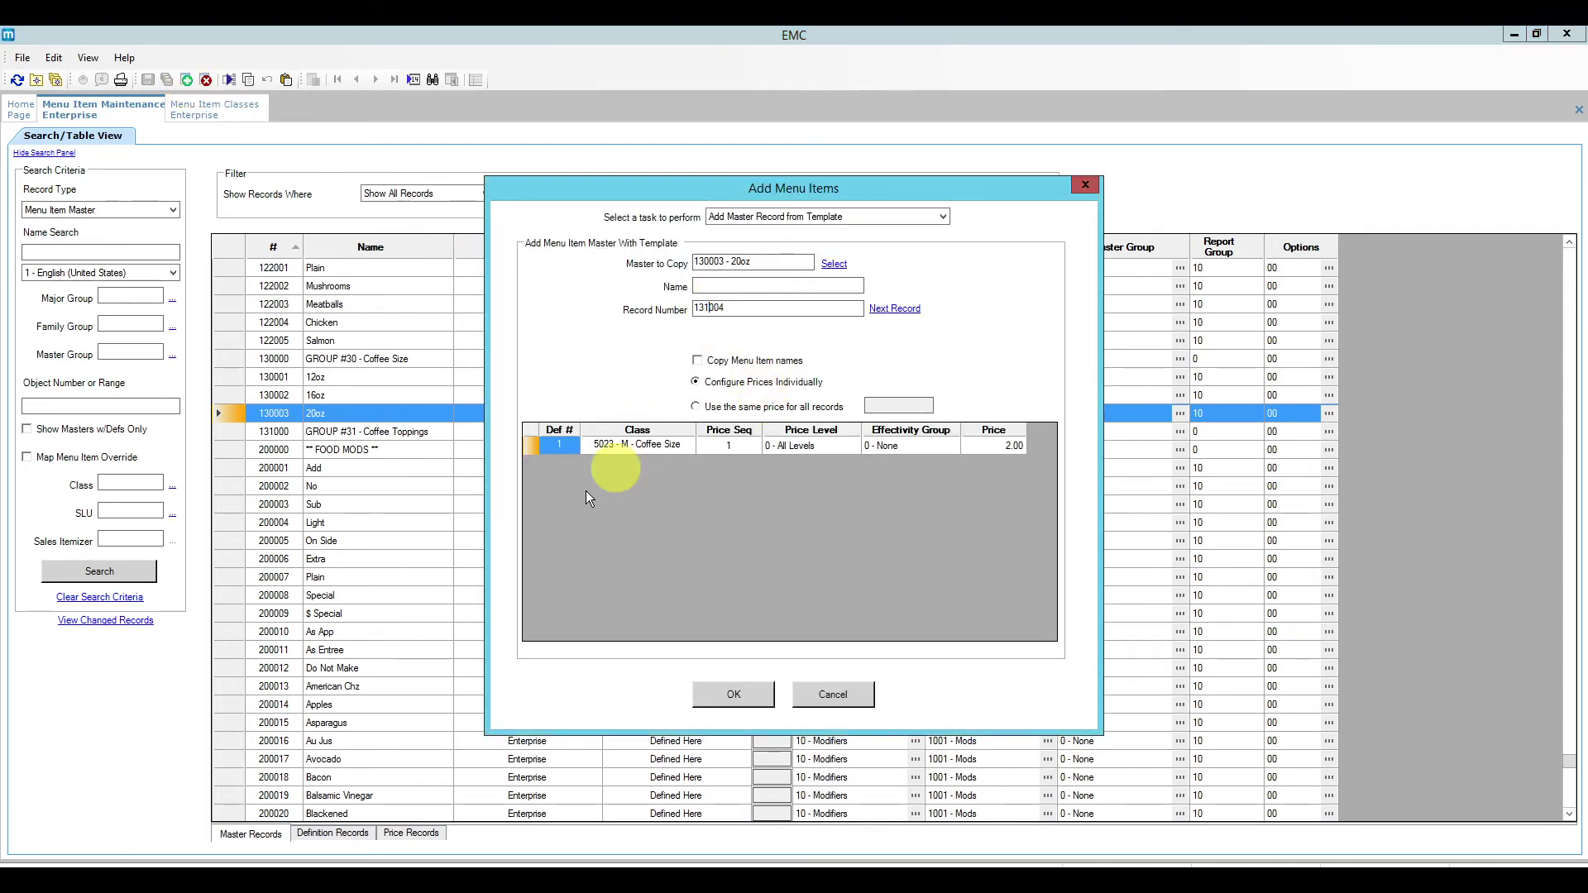
pyautogui.click(721, 311)
pyautogui.press('BackSpace')
pyautogui.write('131001')
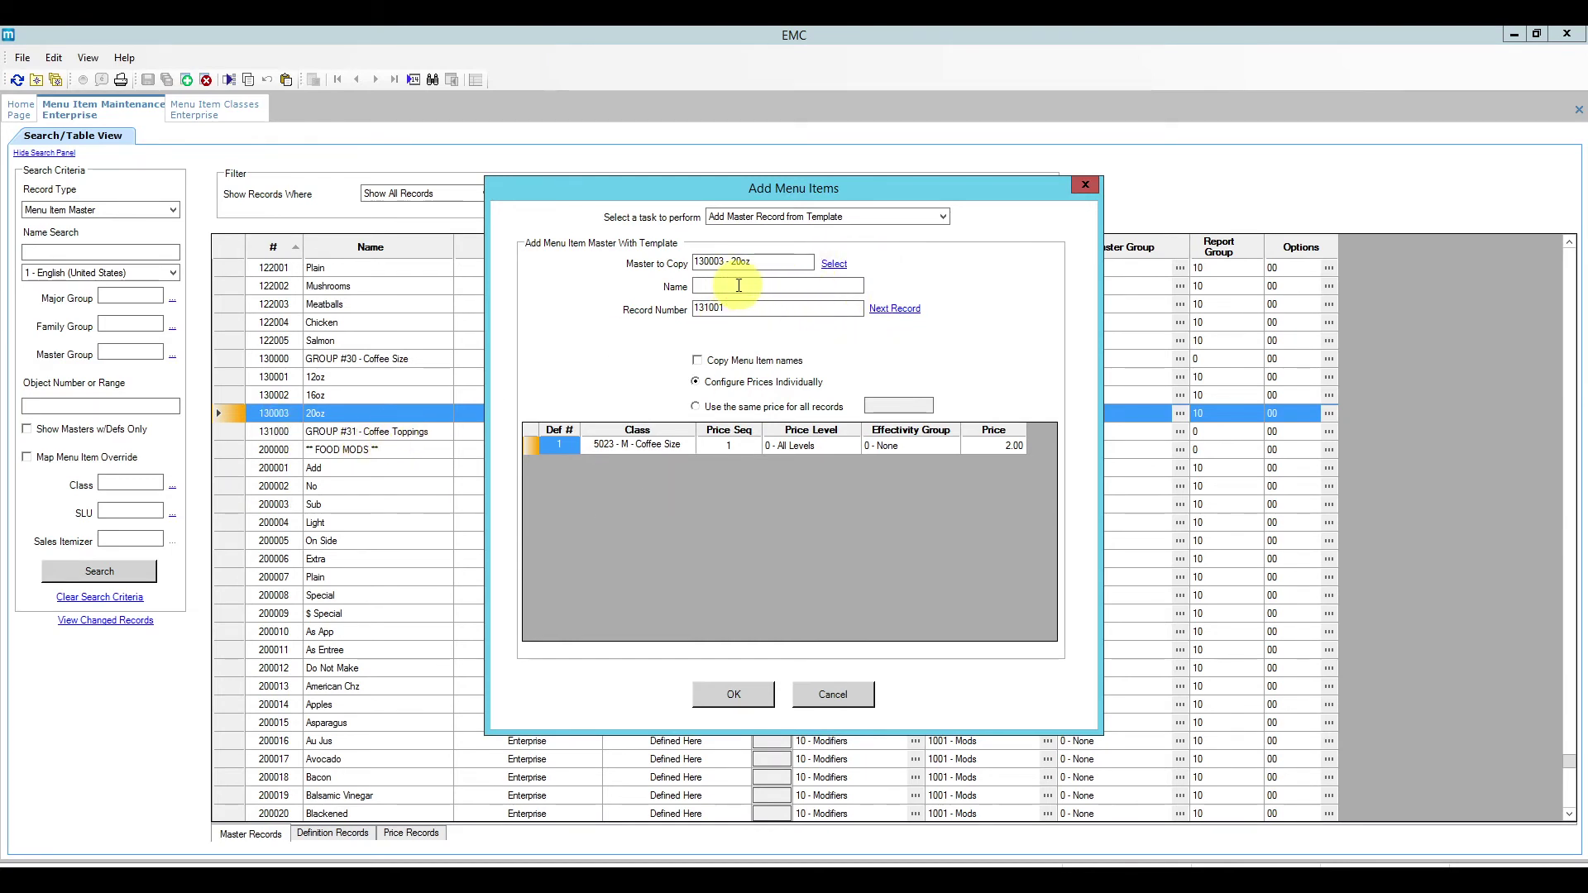
pyautogui.write('Double Shot')
pyautogui.click(996, 445)
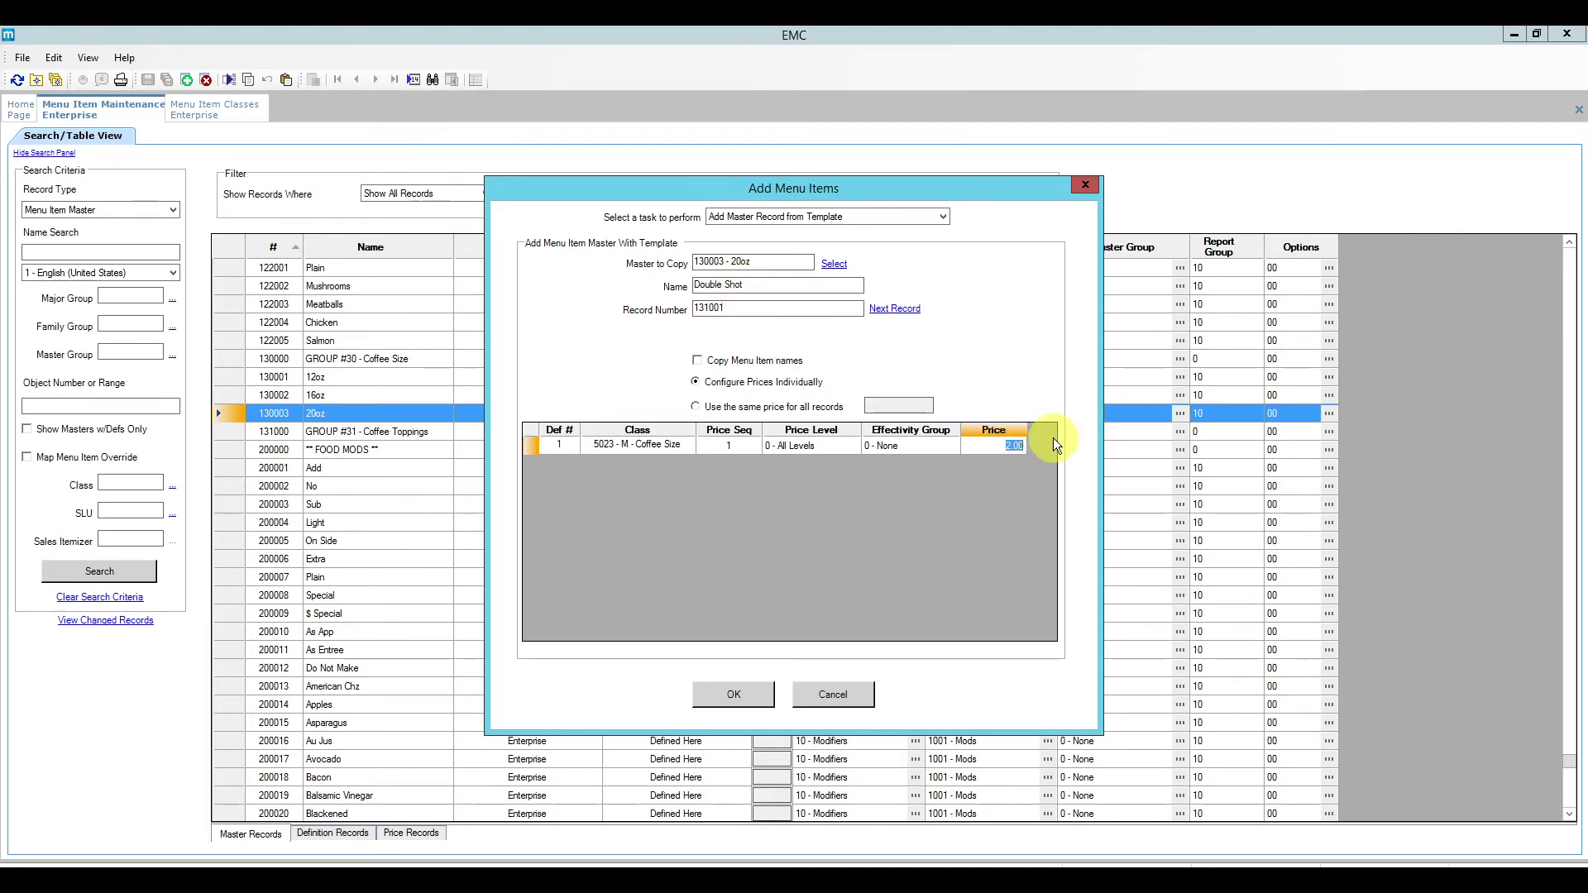
pyautogui.write('0.50')
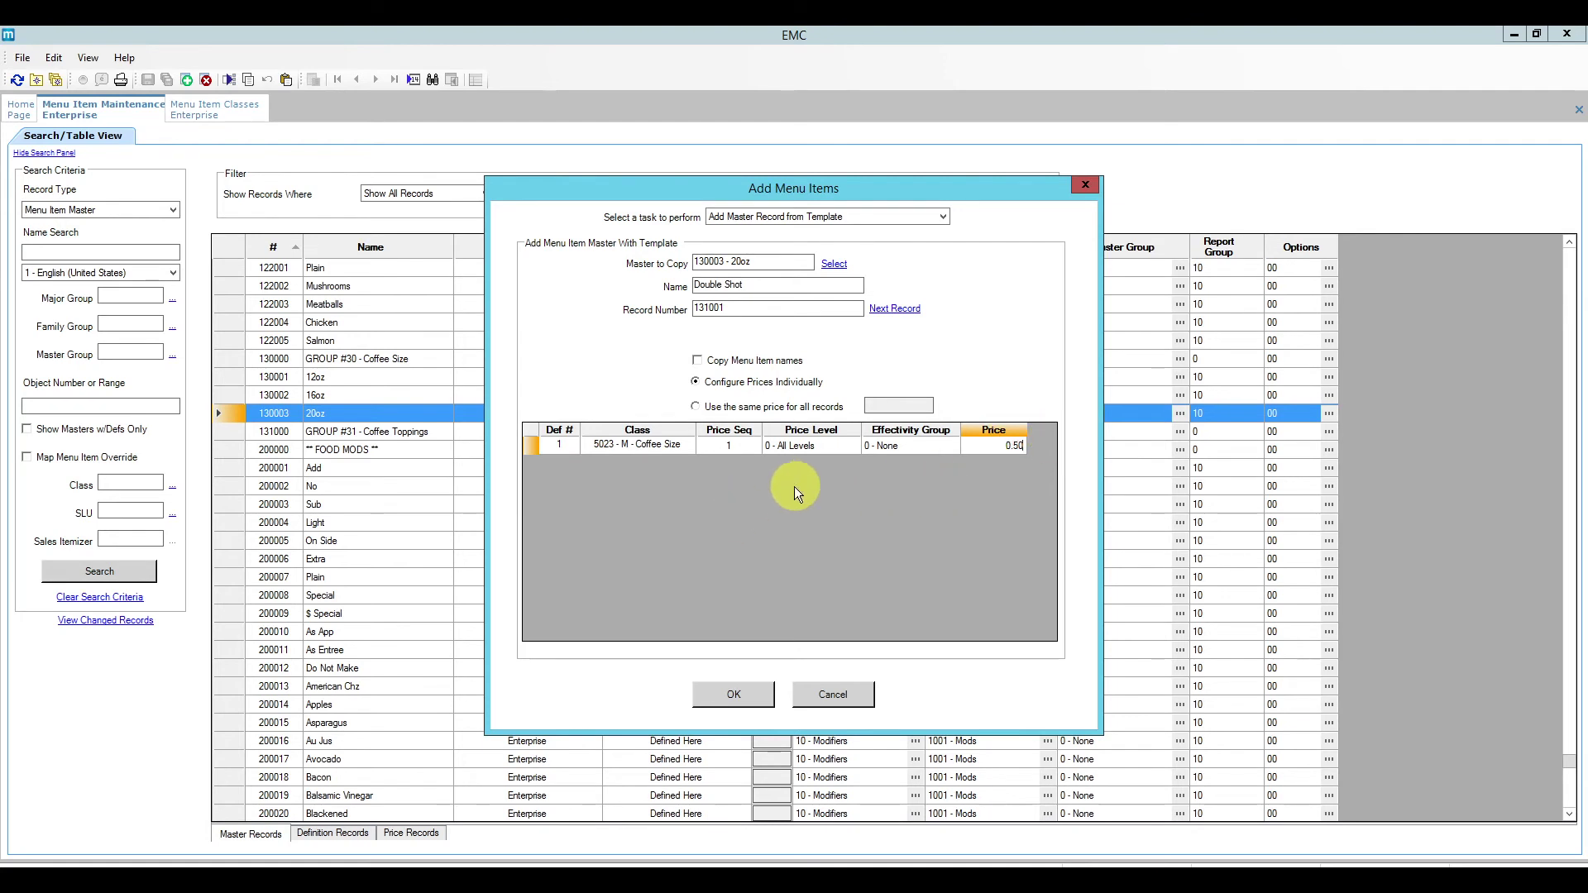
pyautogui.click(745, 695)
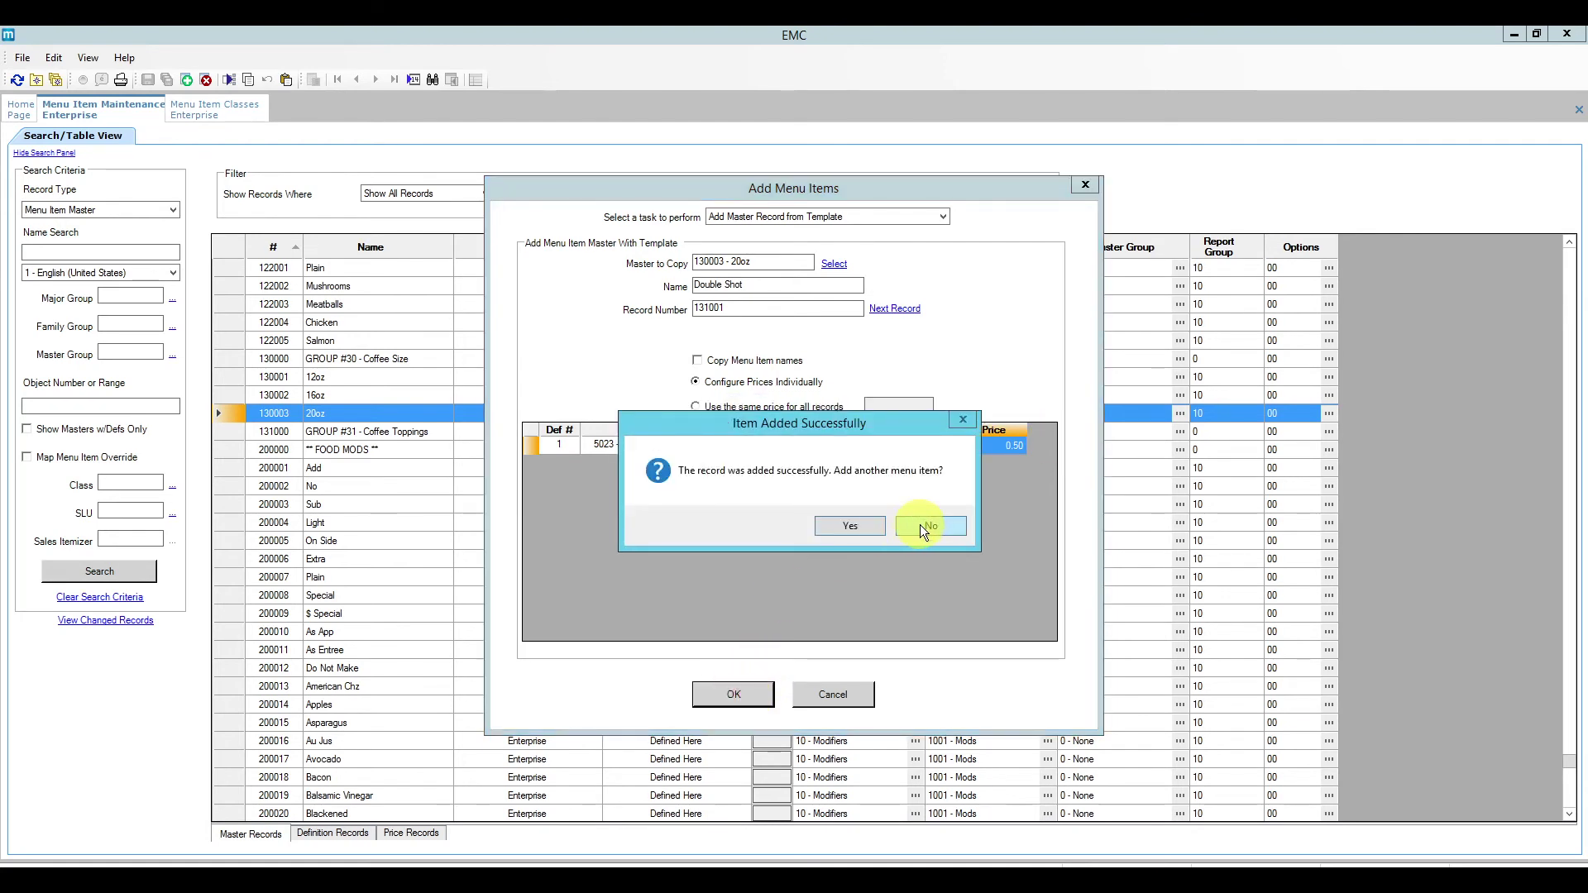
pyautogui.click(920, 525)
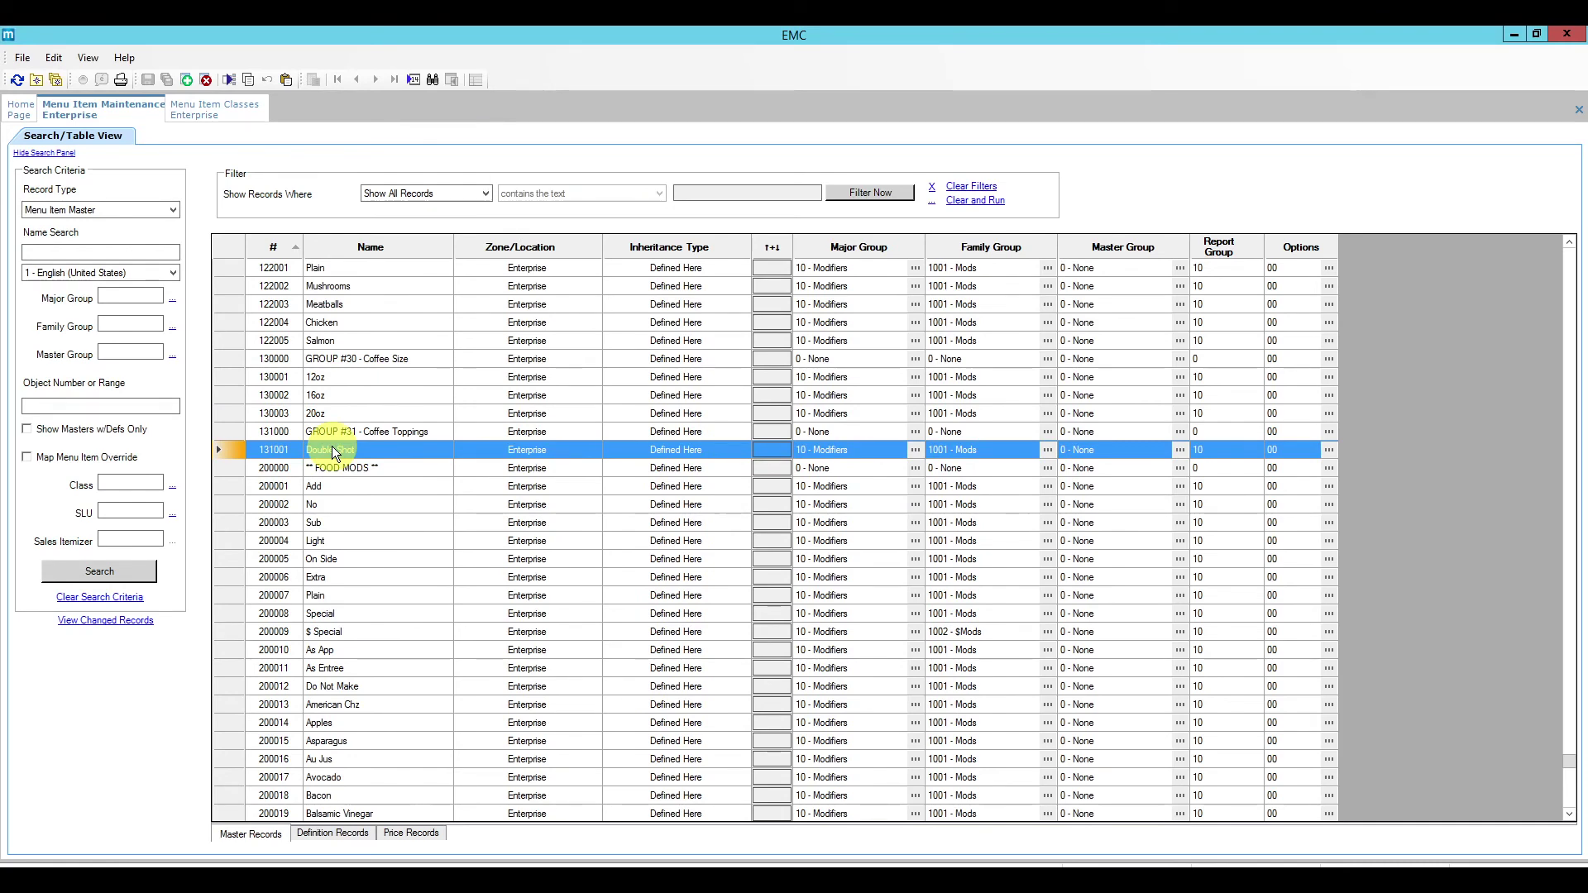
# Change Double Shot's menu item class to 5024 M - Coffee Toppings and save.
pyautogui.click(331, 833)
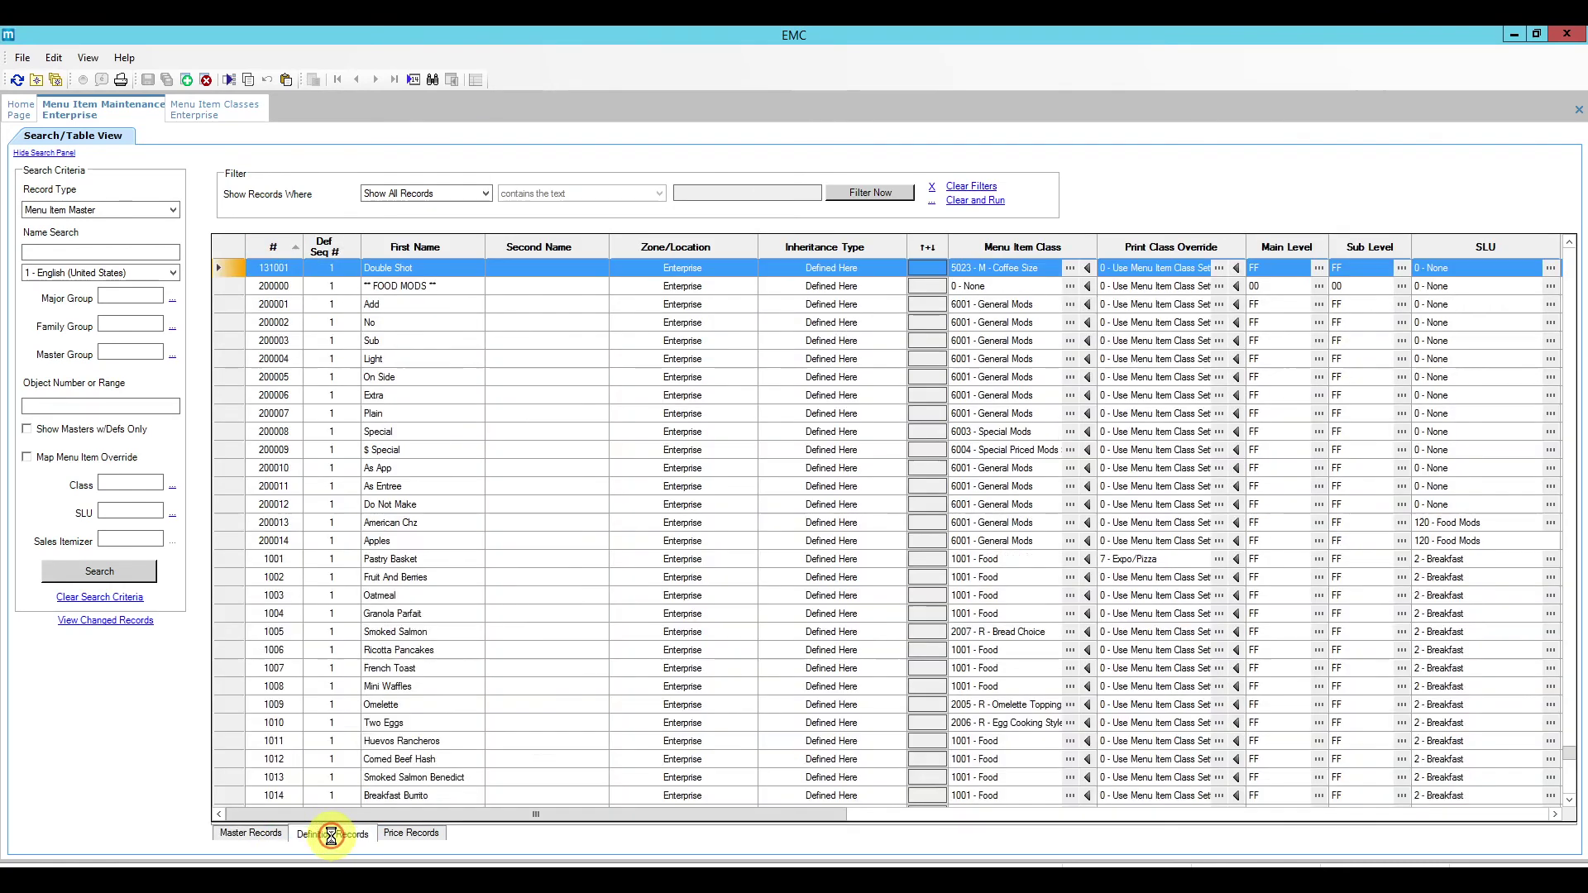
pyautogui.click(1070, 267)
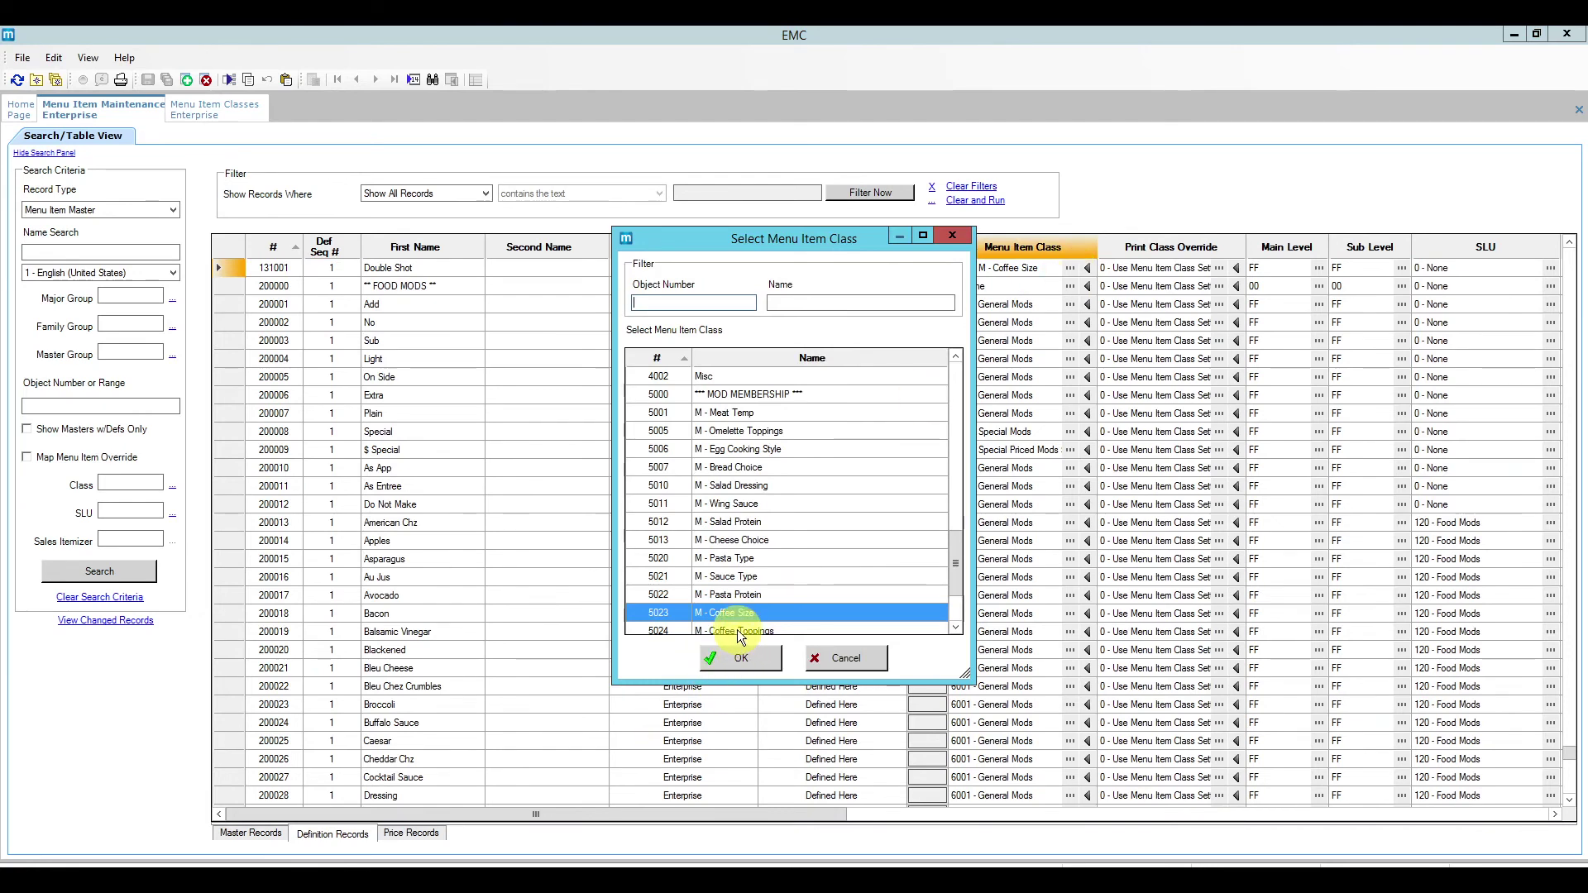
pyautogui.click(720, 630)
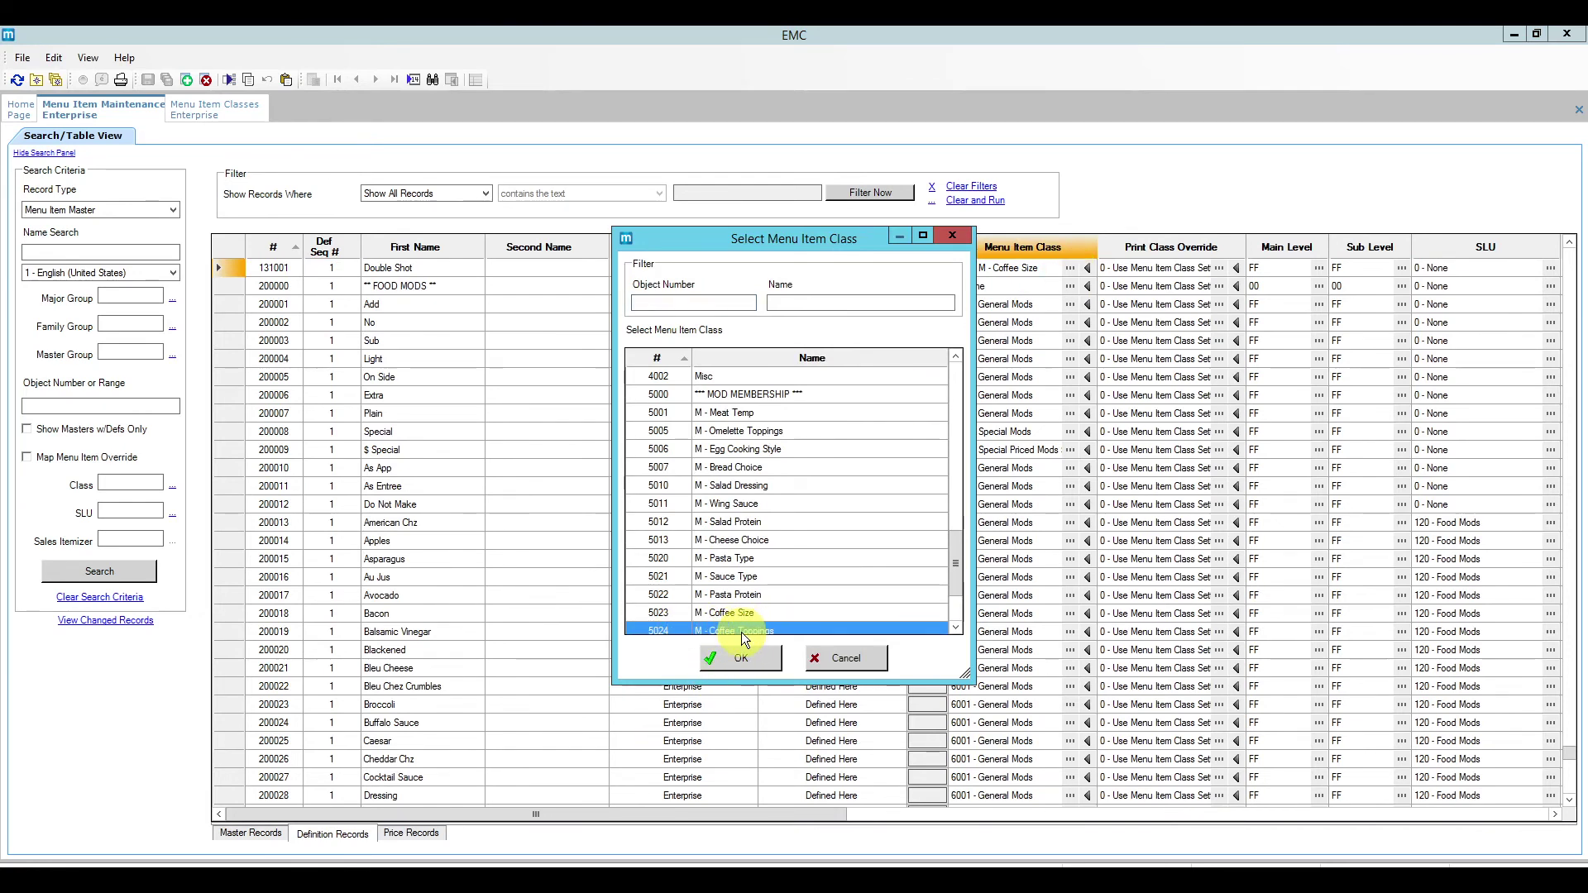
pyautogui.click(756, 662)
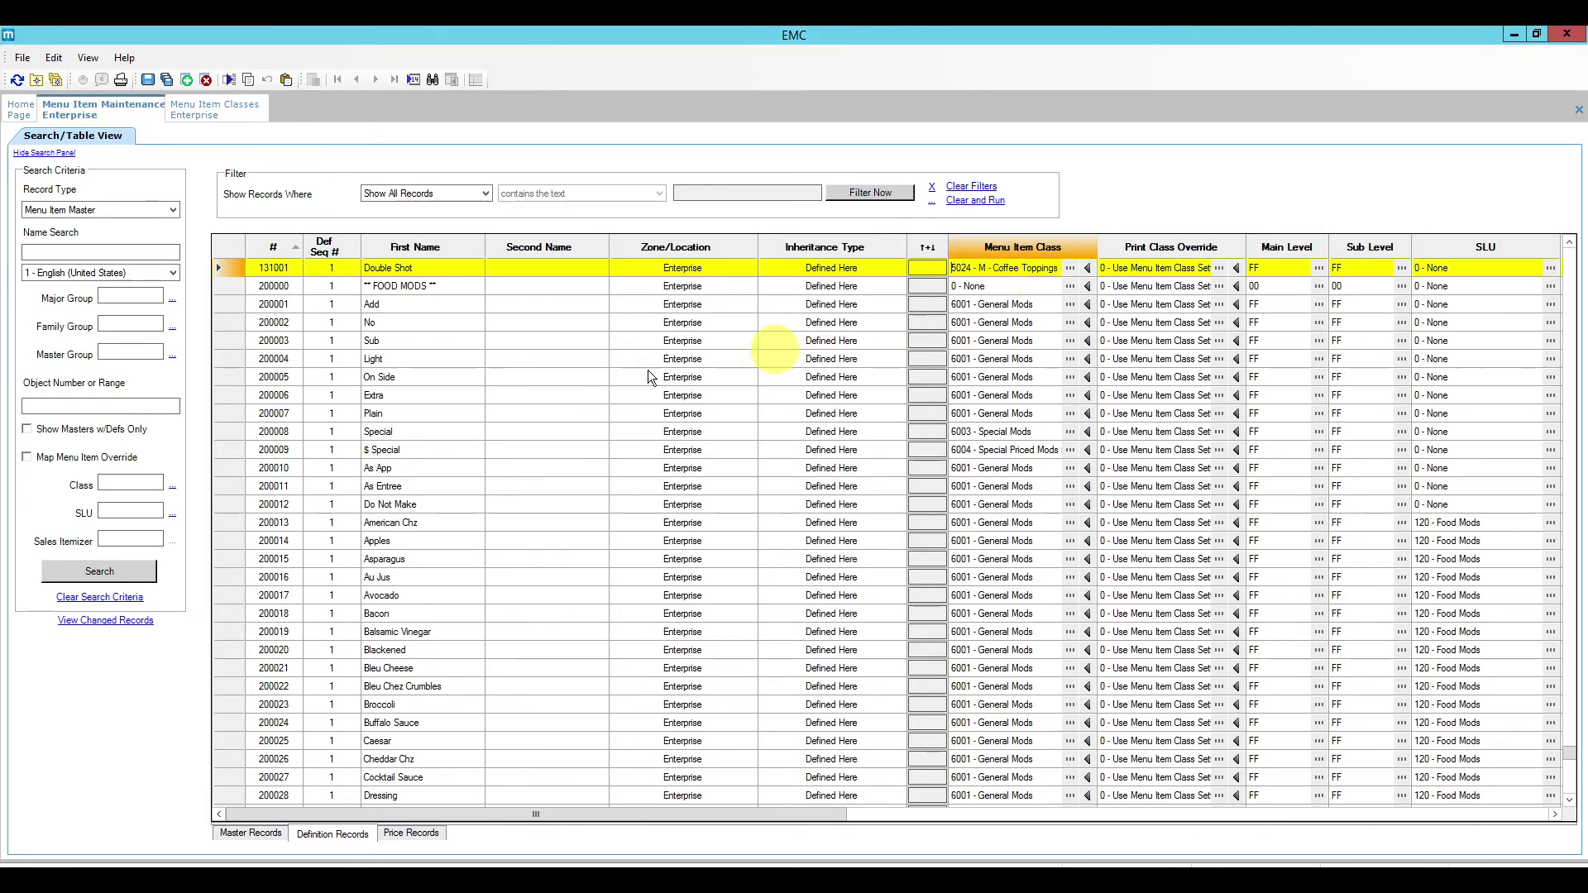
pyautogui.click(150, 81)
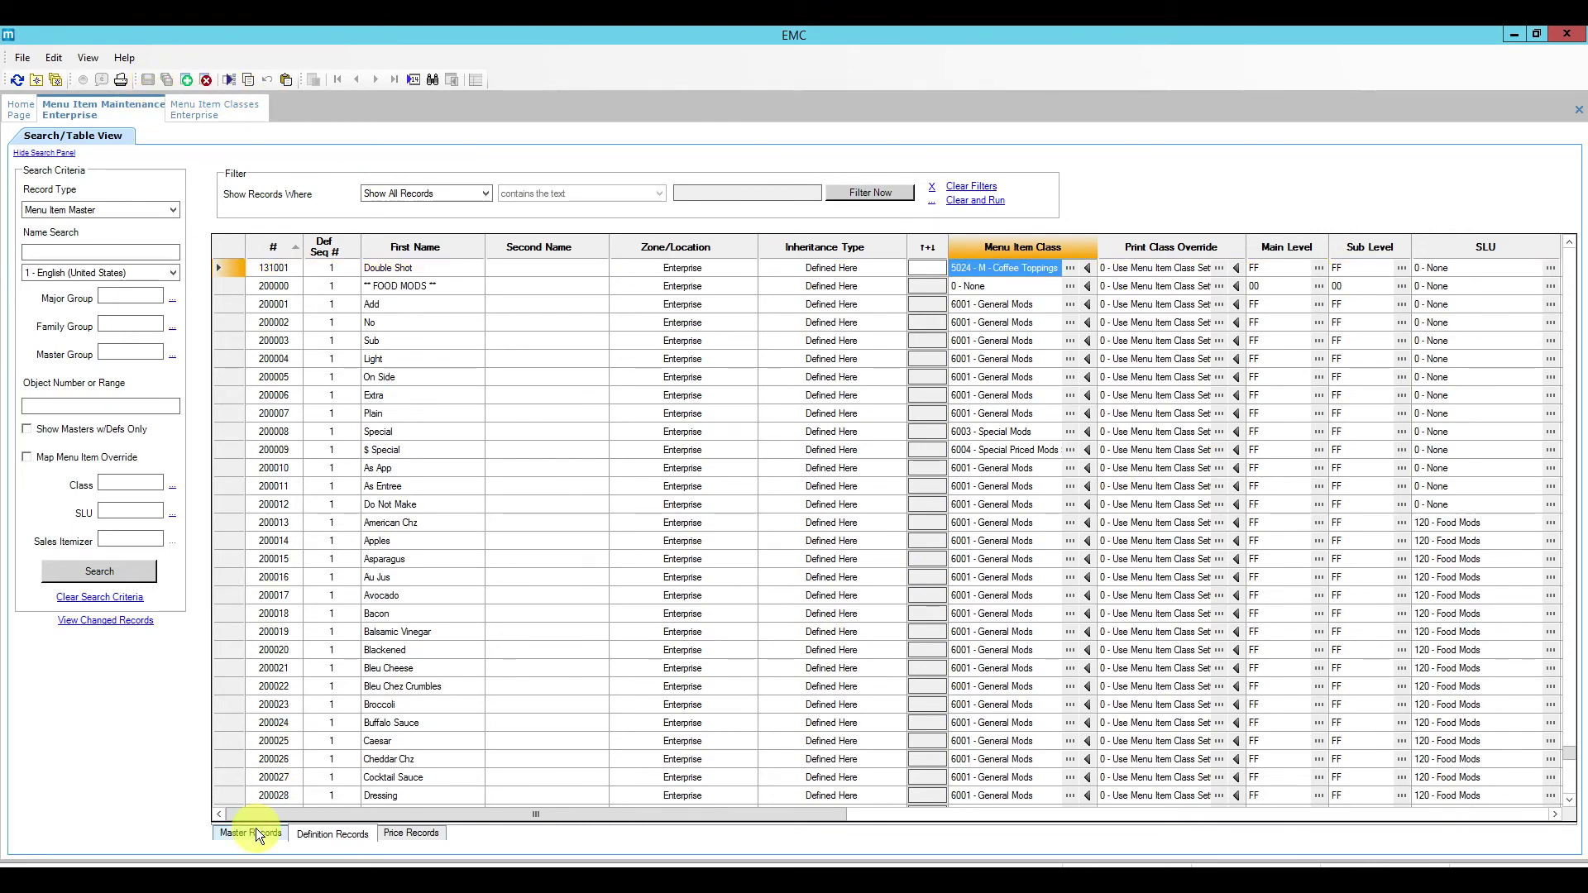
# Back in the master records, start a new item copied from Double Shot.
pyautogui.click(259, 833)
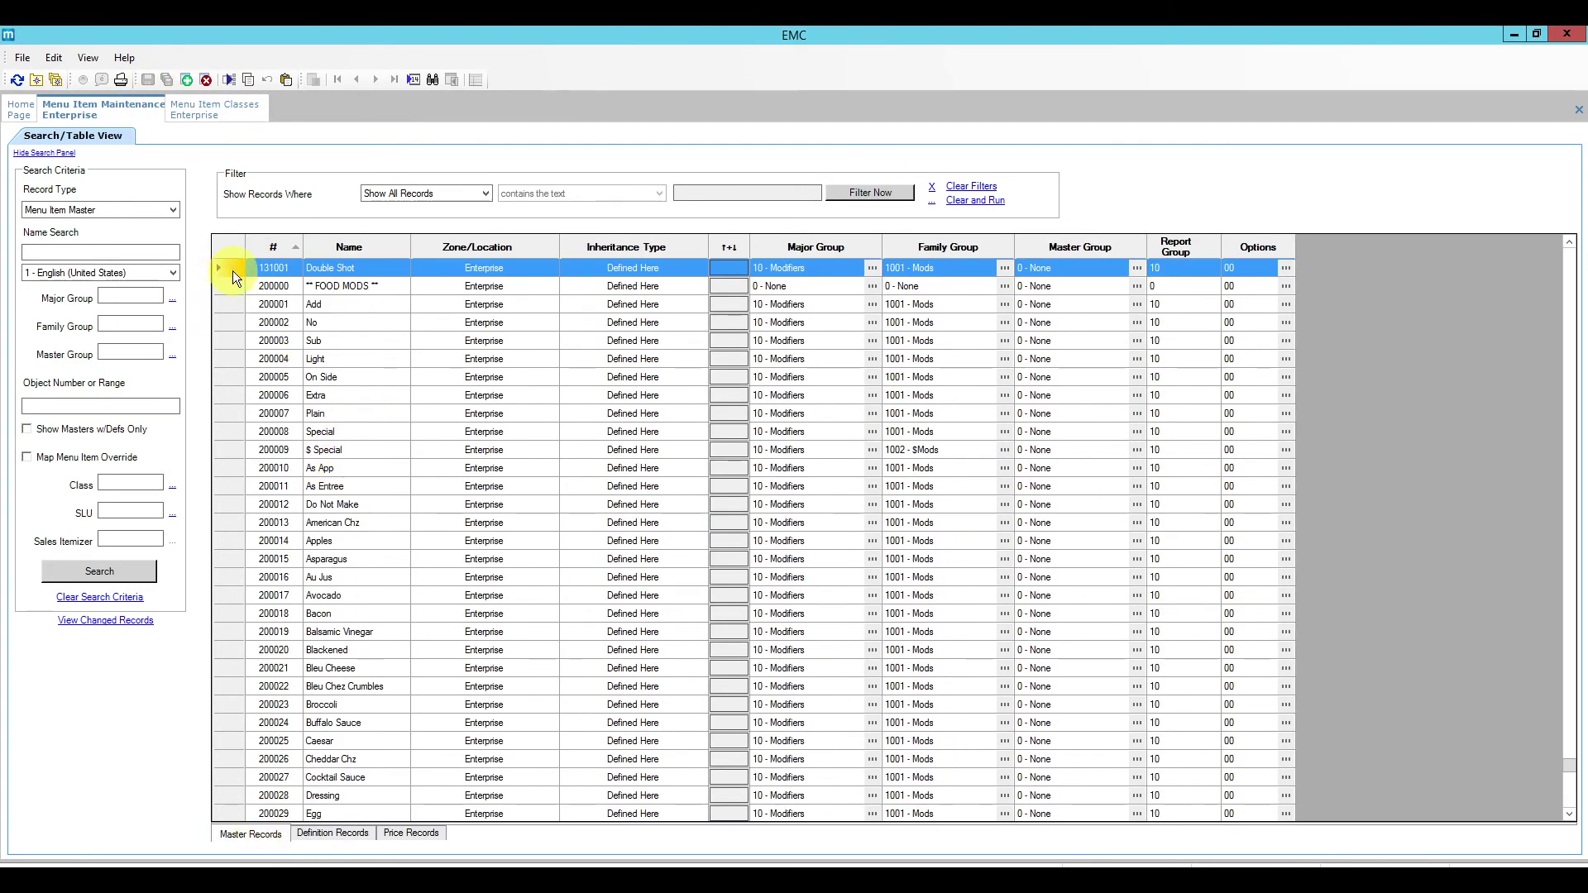
pyautogui.scroll(2, 231, 272)
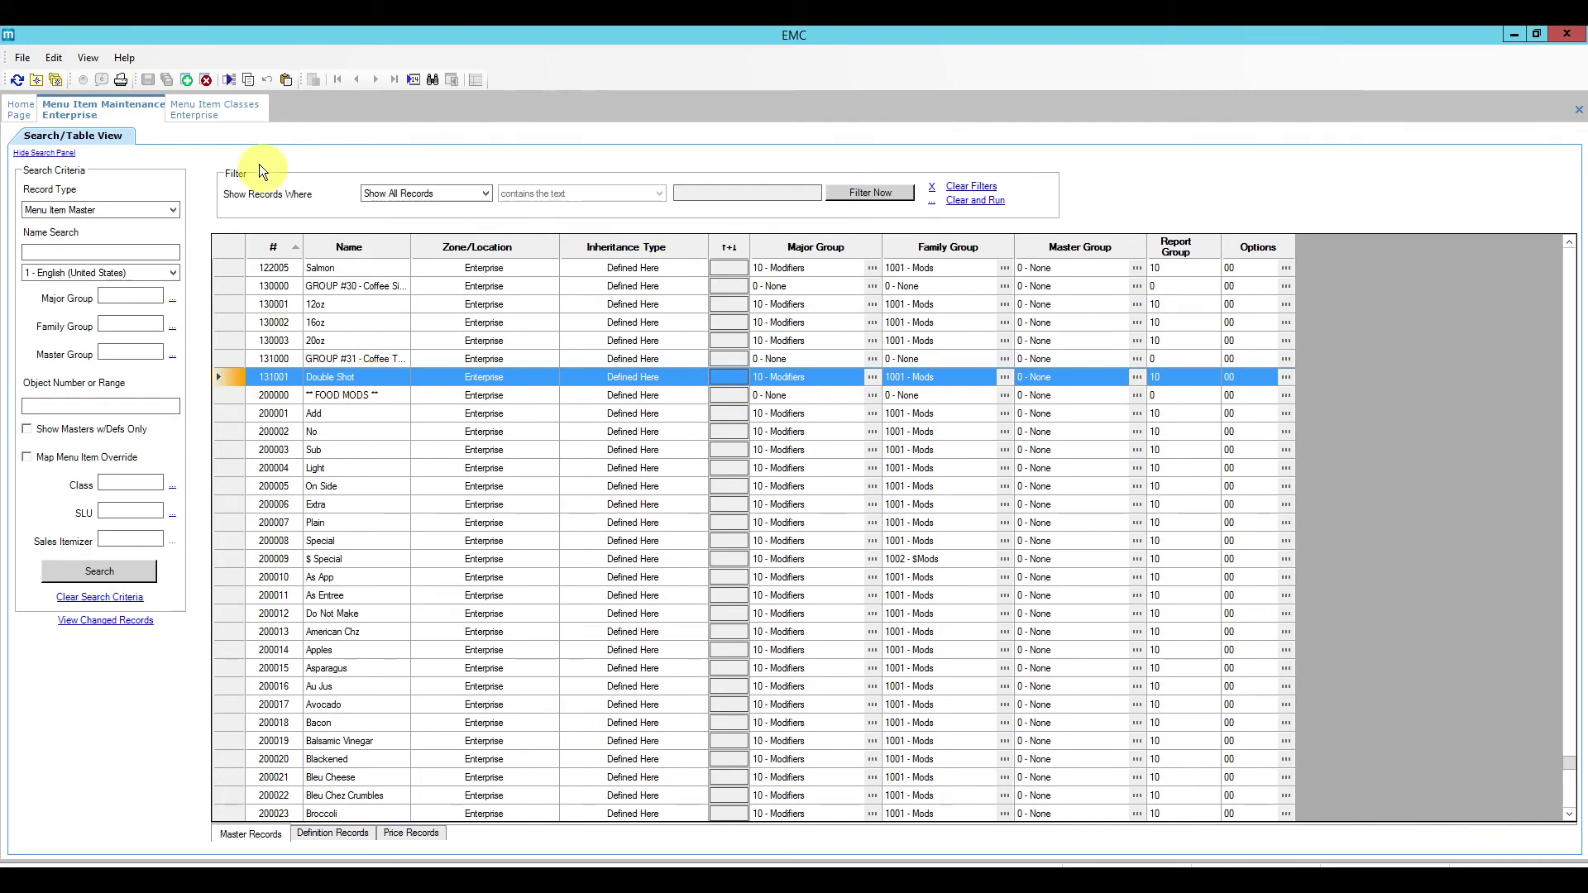
pyautogui.click(187, 81)
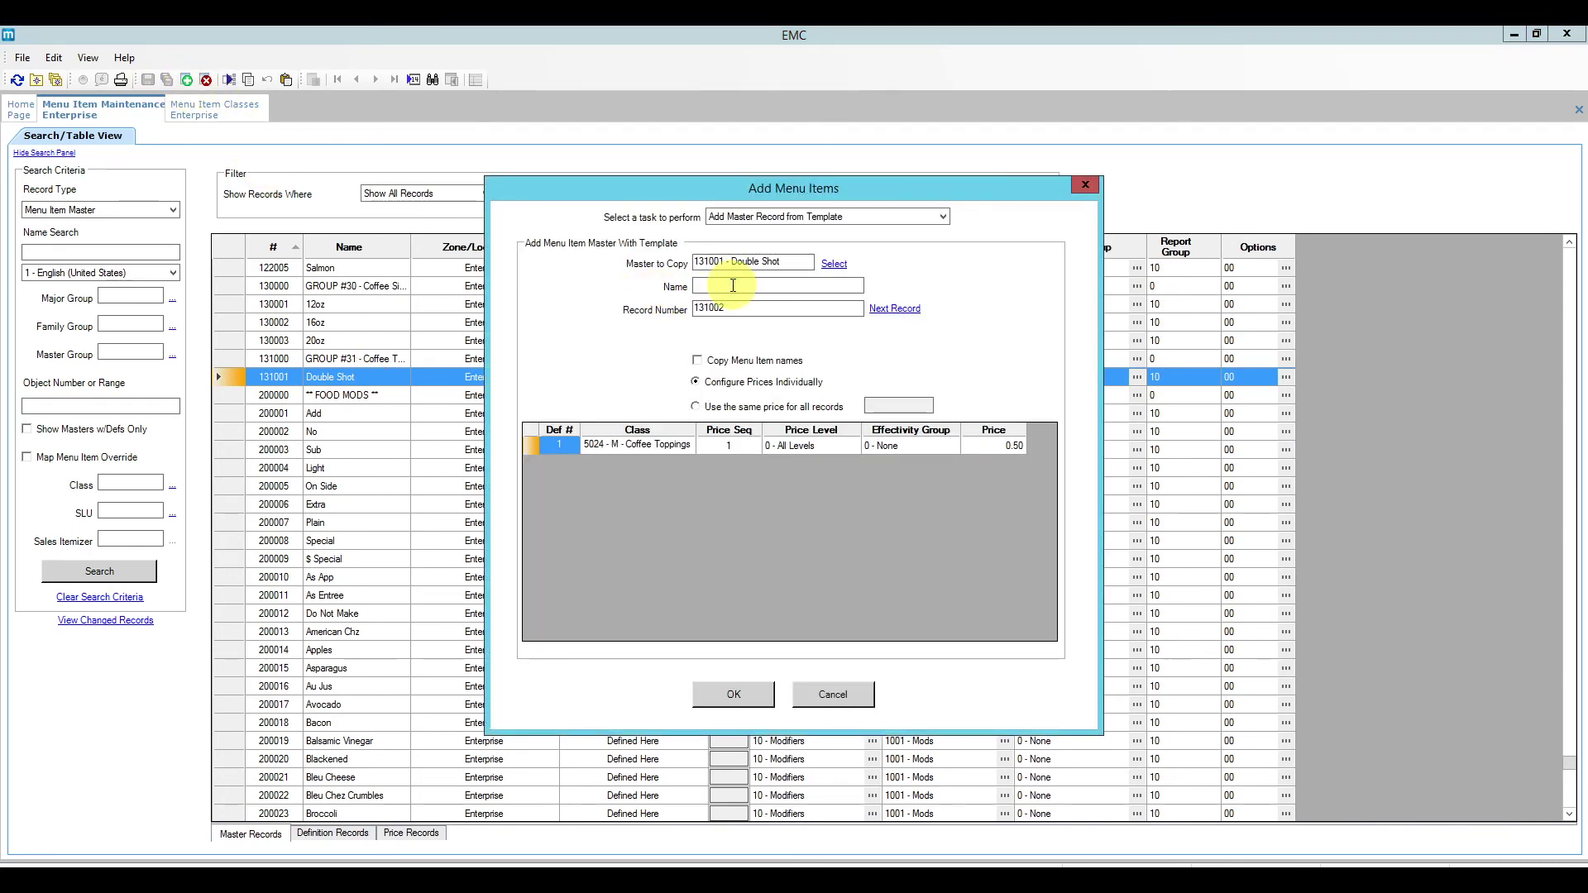
# Add topping 131002 'Almond Milk' priced 0.00.
pyautogui.click(733, 285)
pyautogui.write('Almond Milk')
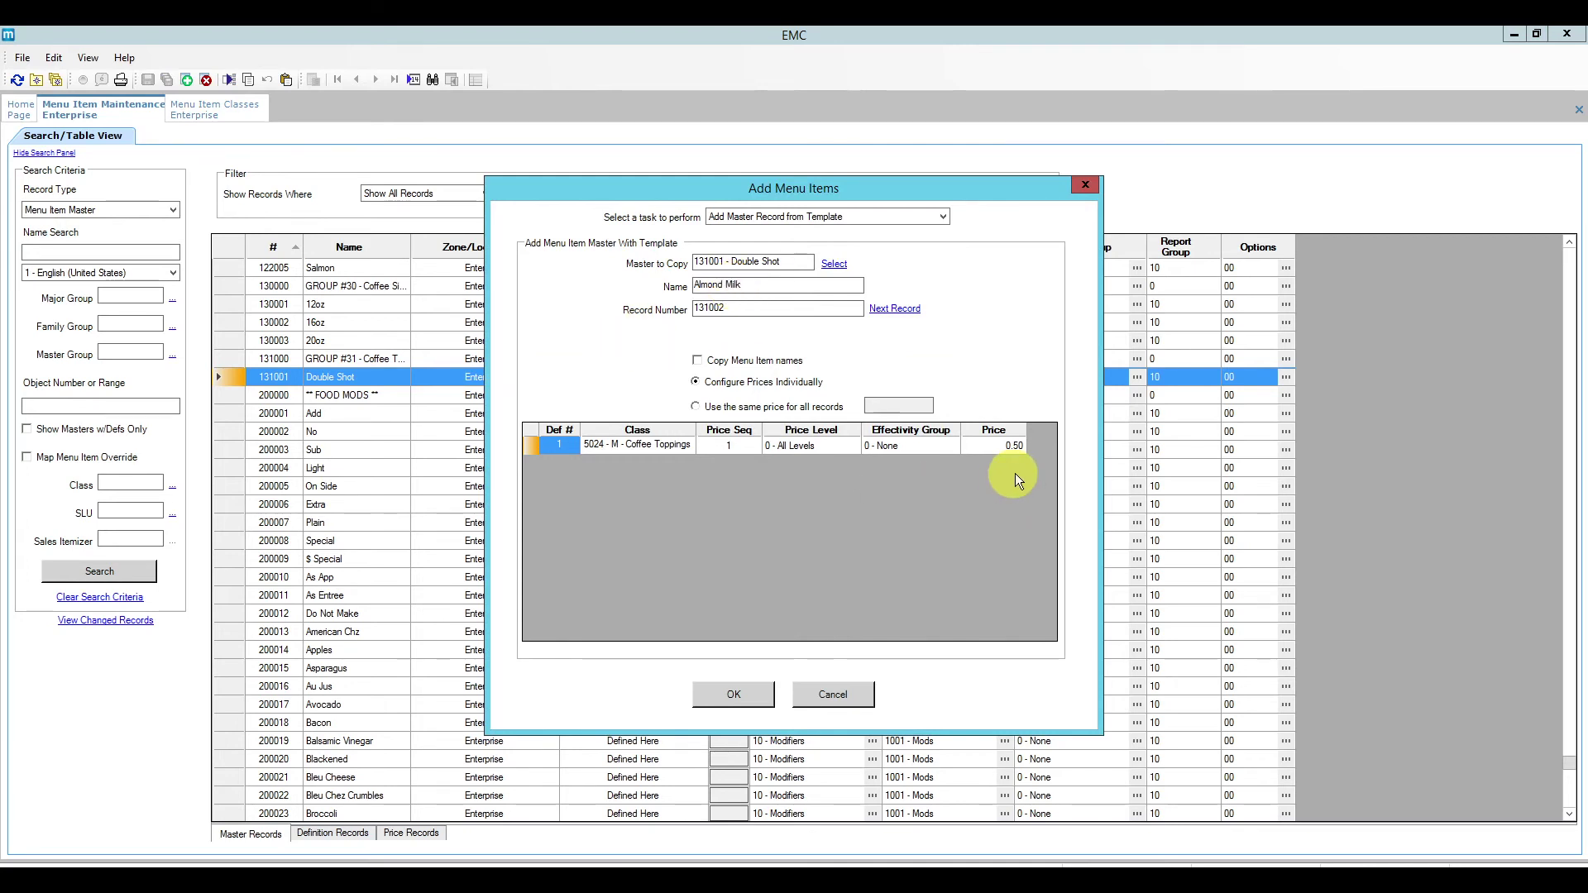
pyautogui.click(1005, 447)
pyautogui.click(1040, 447)
pyautogui.write('0')
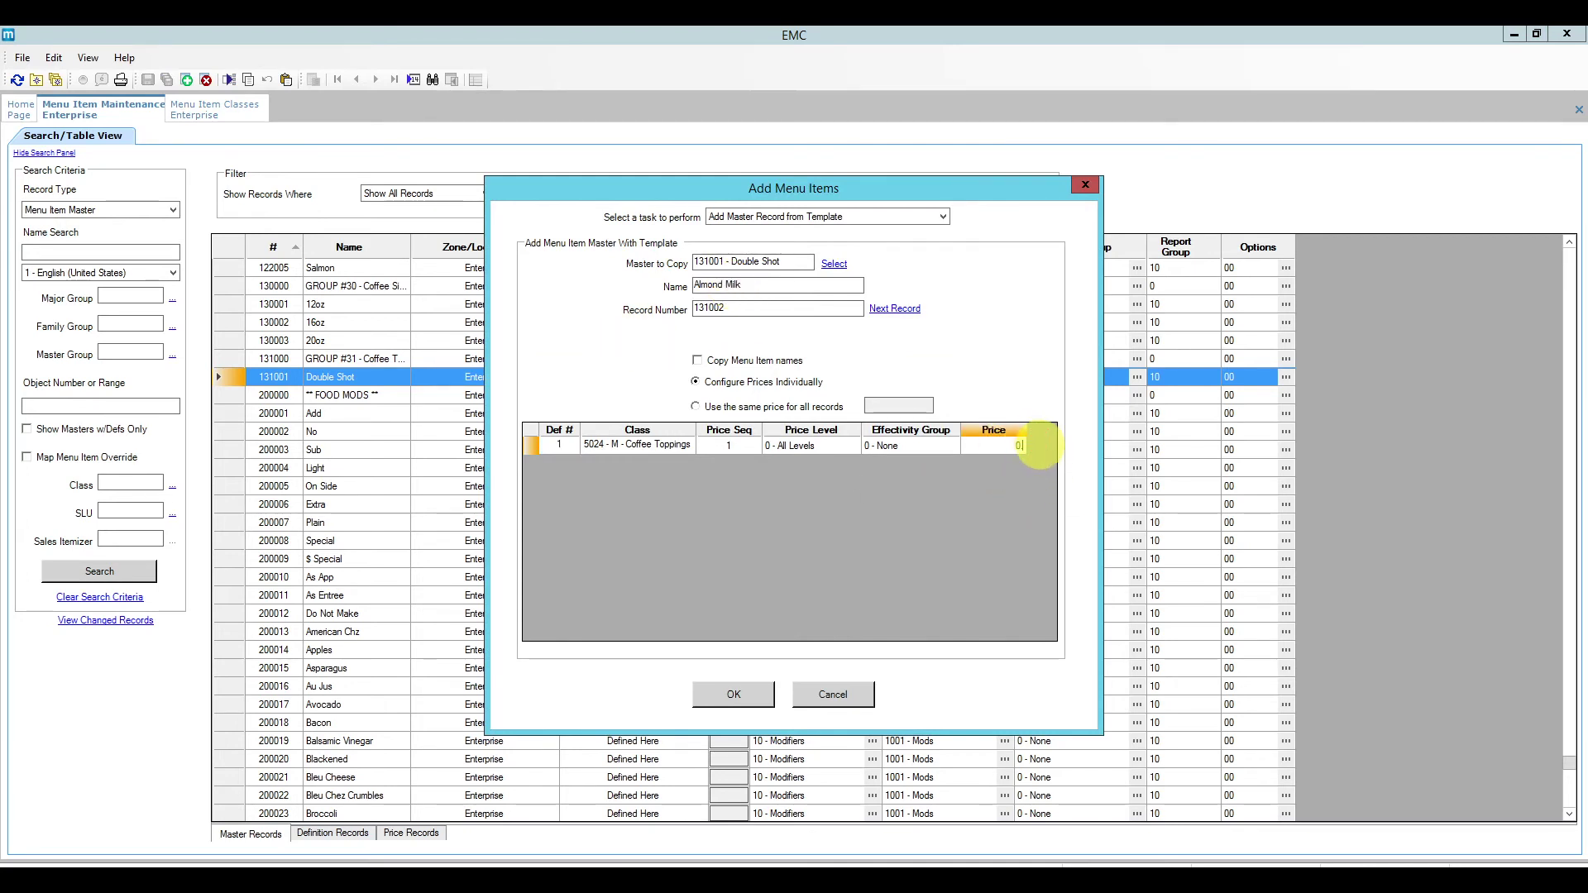
pyautogui.click(875, 541)
pyautogui.click(755, 695)
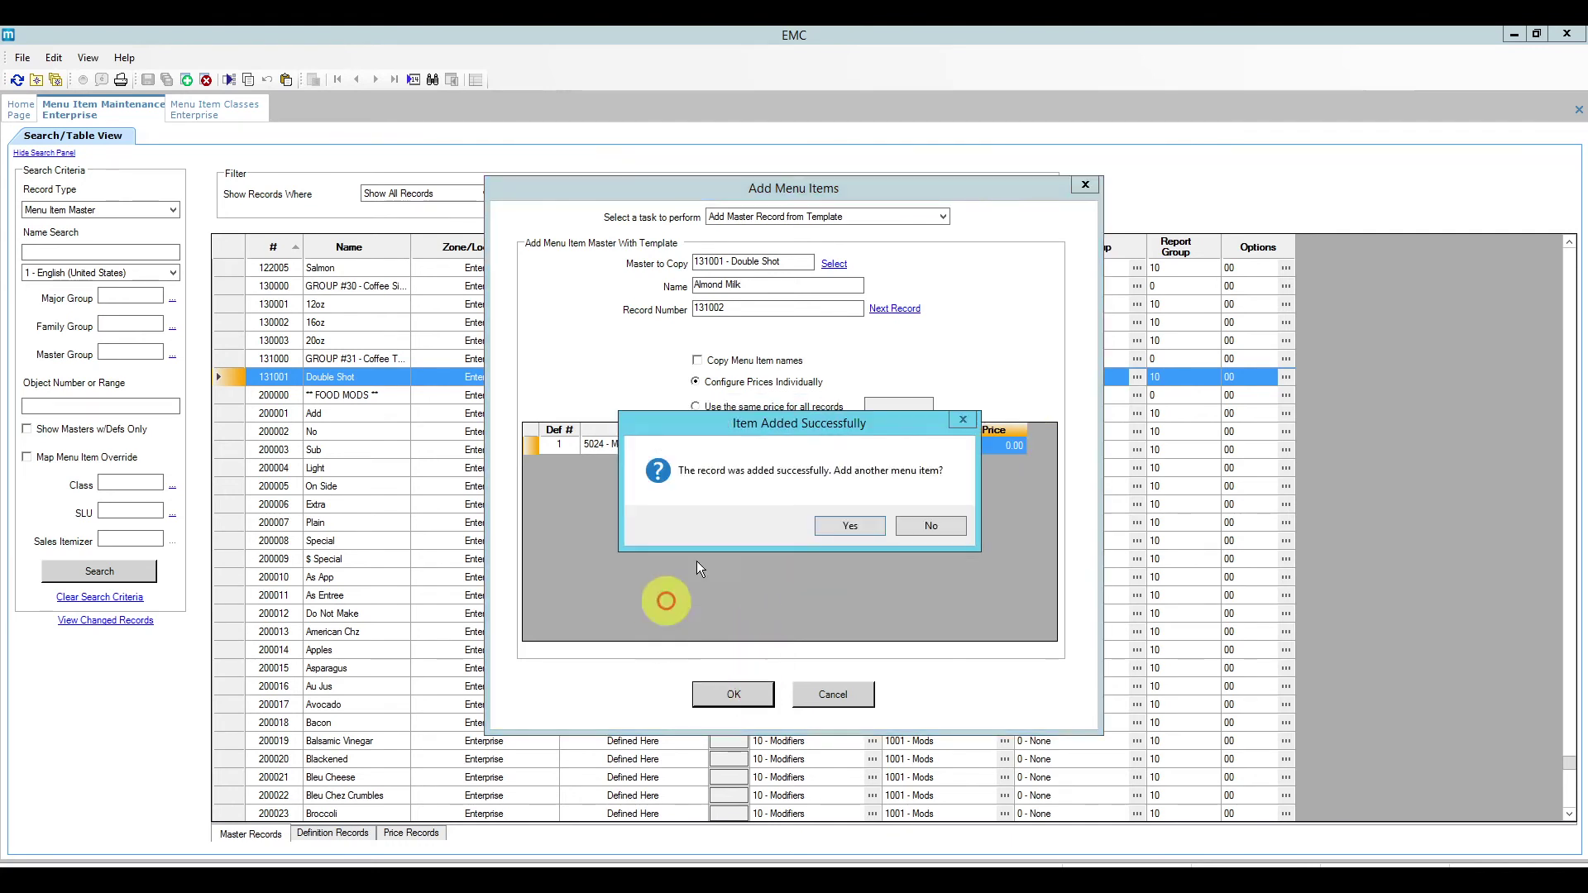
pyautogui.click(844, 528)
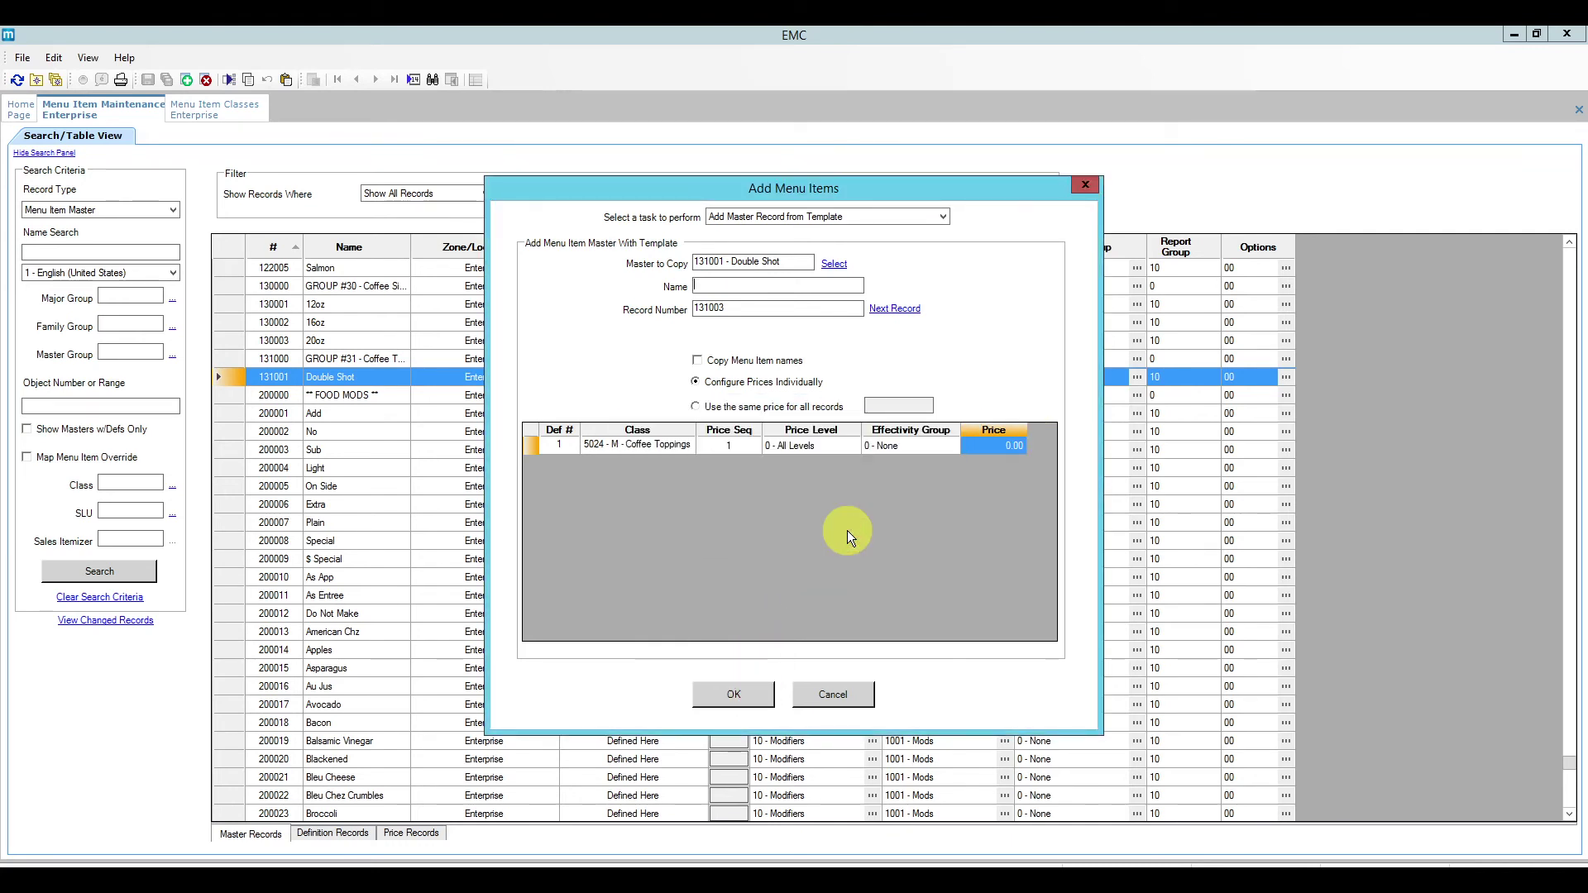
# Add topping 131003 'Caramel' priced 0.50 and return to the list.
pyautogui.write('Caramel')
pyautogui.click(988, 445)
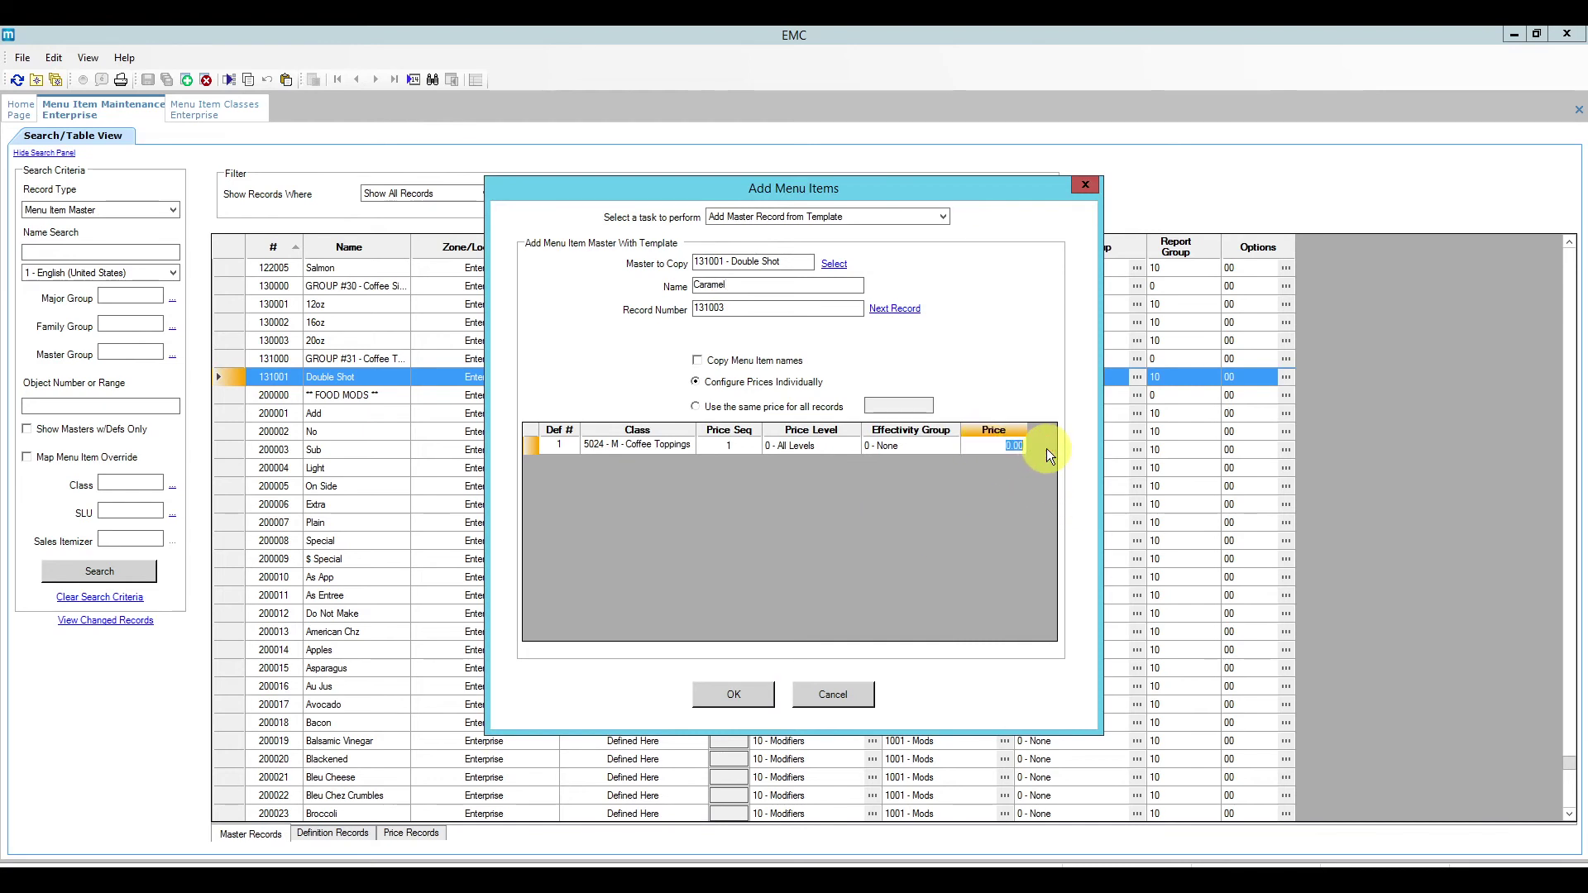
pyautogui.write('0.50')
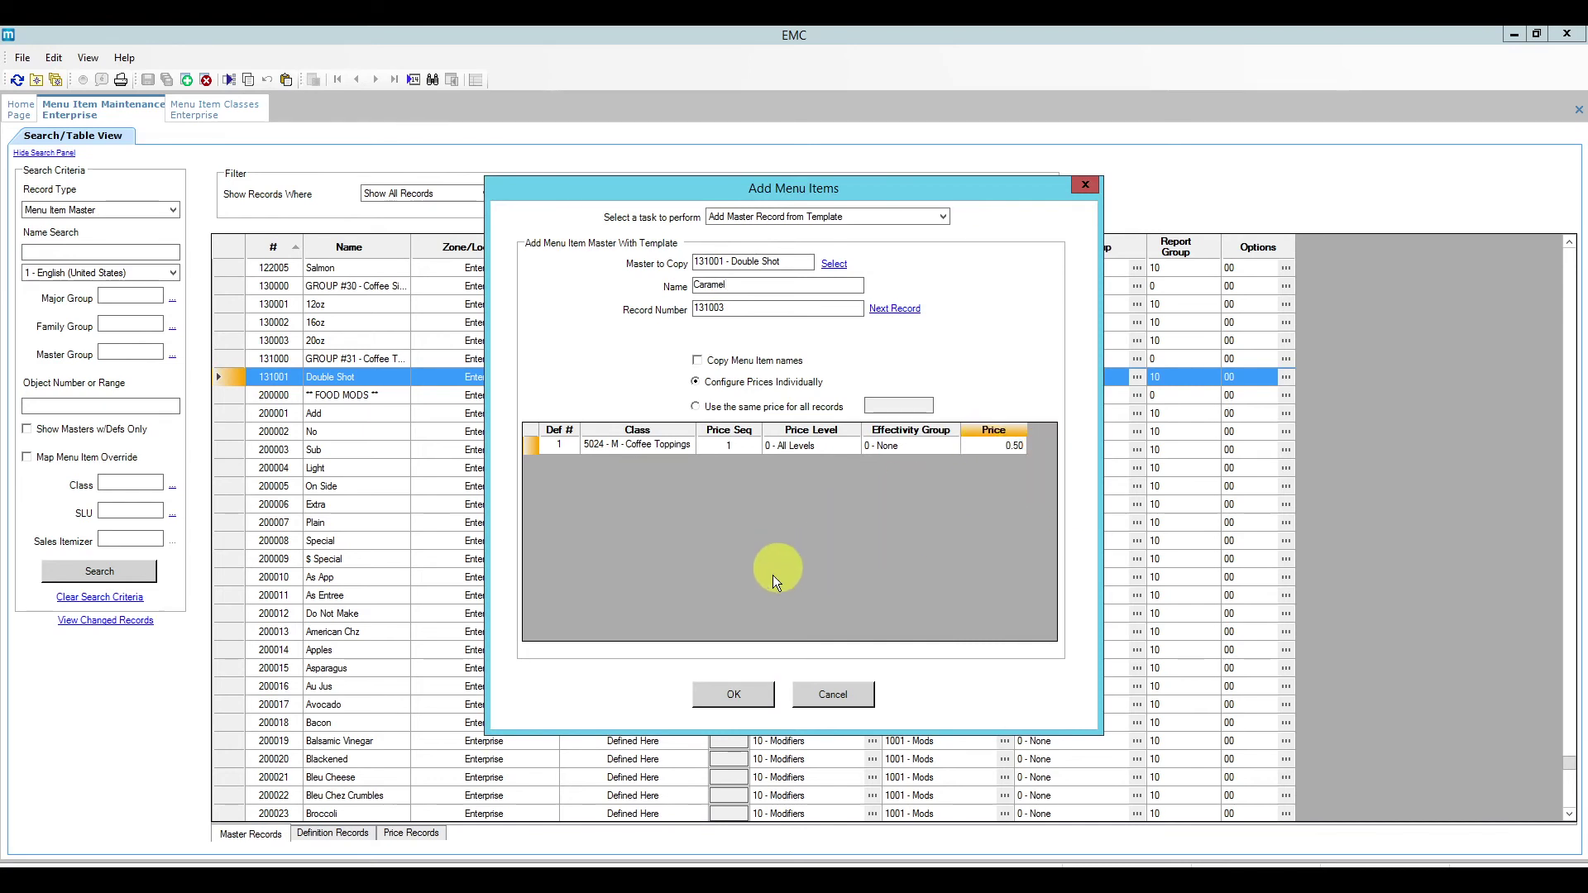
pyautogui.click(749, 698)
pyautogui.click(931, 526)
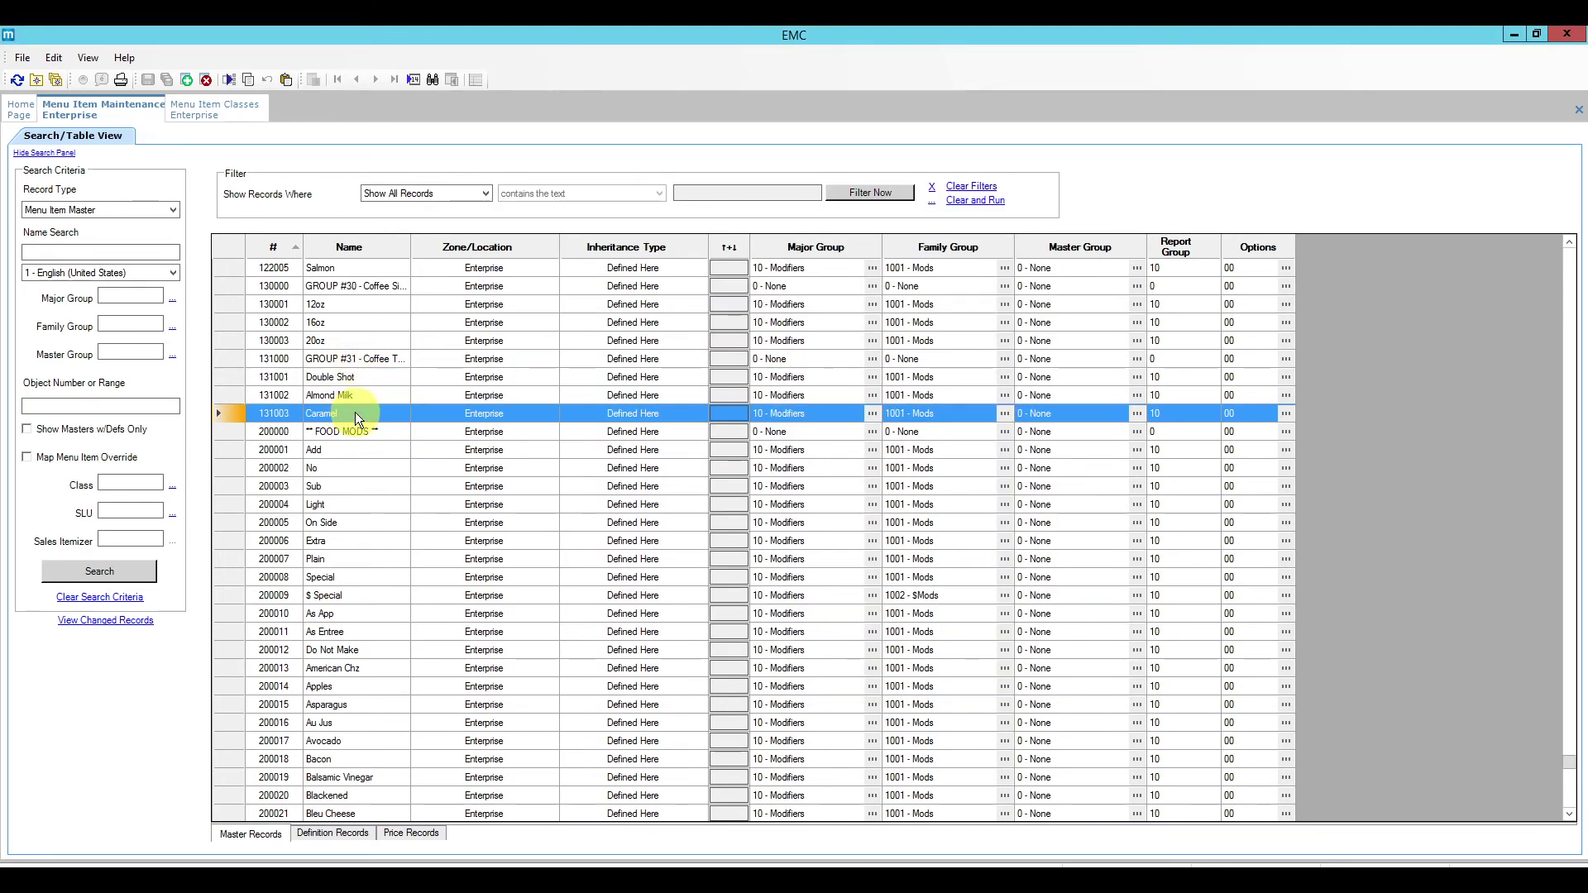
pyautogui.scroll(1, 232, 415)
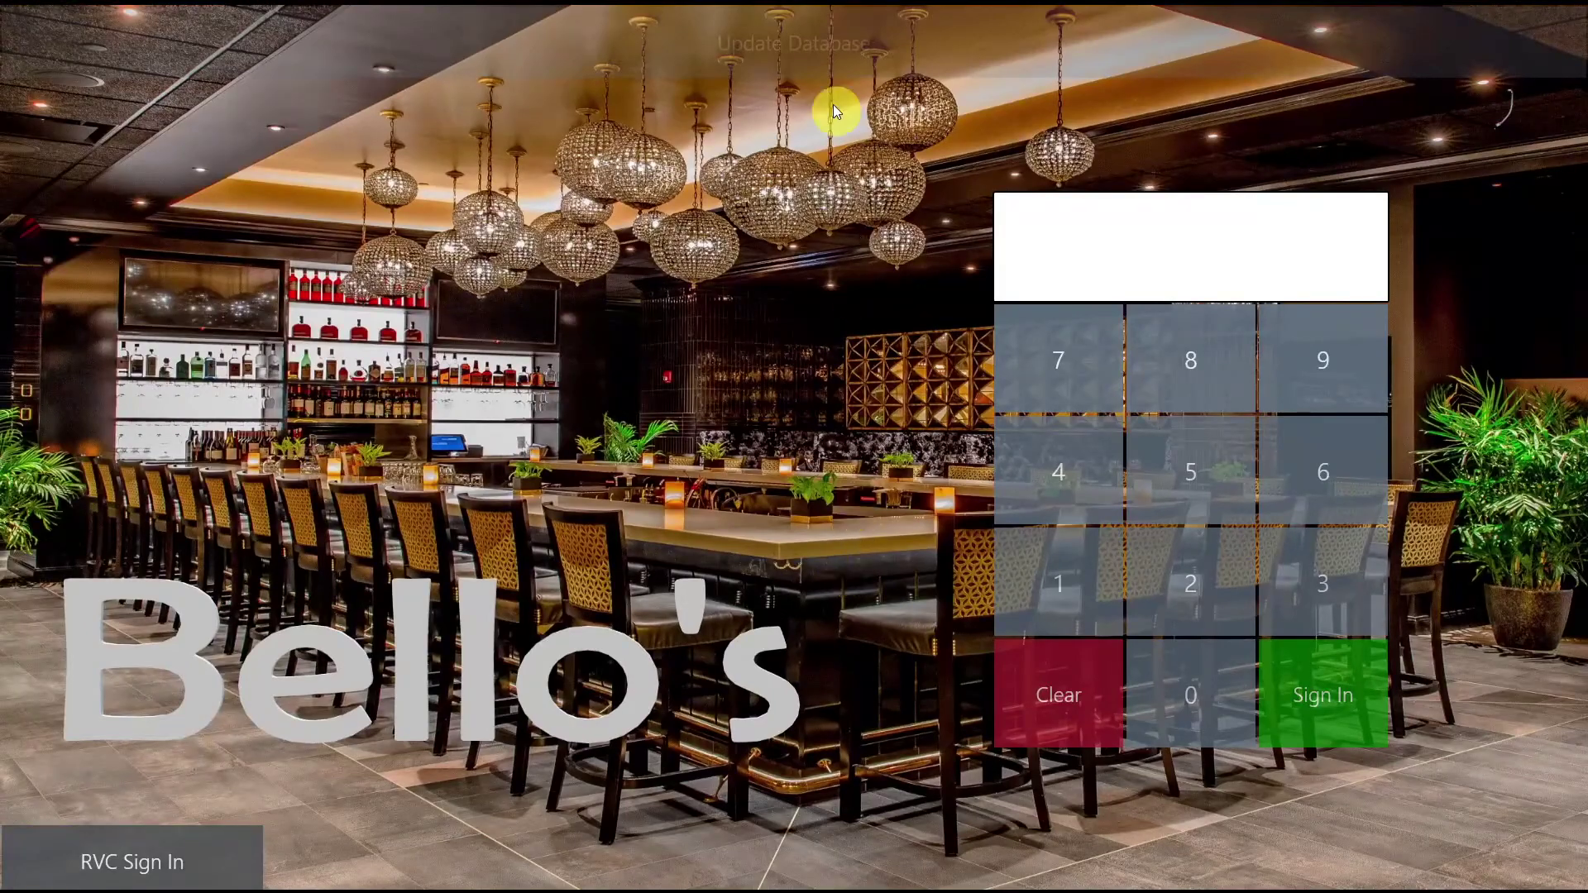
# Sign in to the POS and begin a fast transaction for 1 guest.
pyautogui.click(1024, 569)
pyautogui.click(1271, 703)
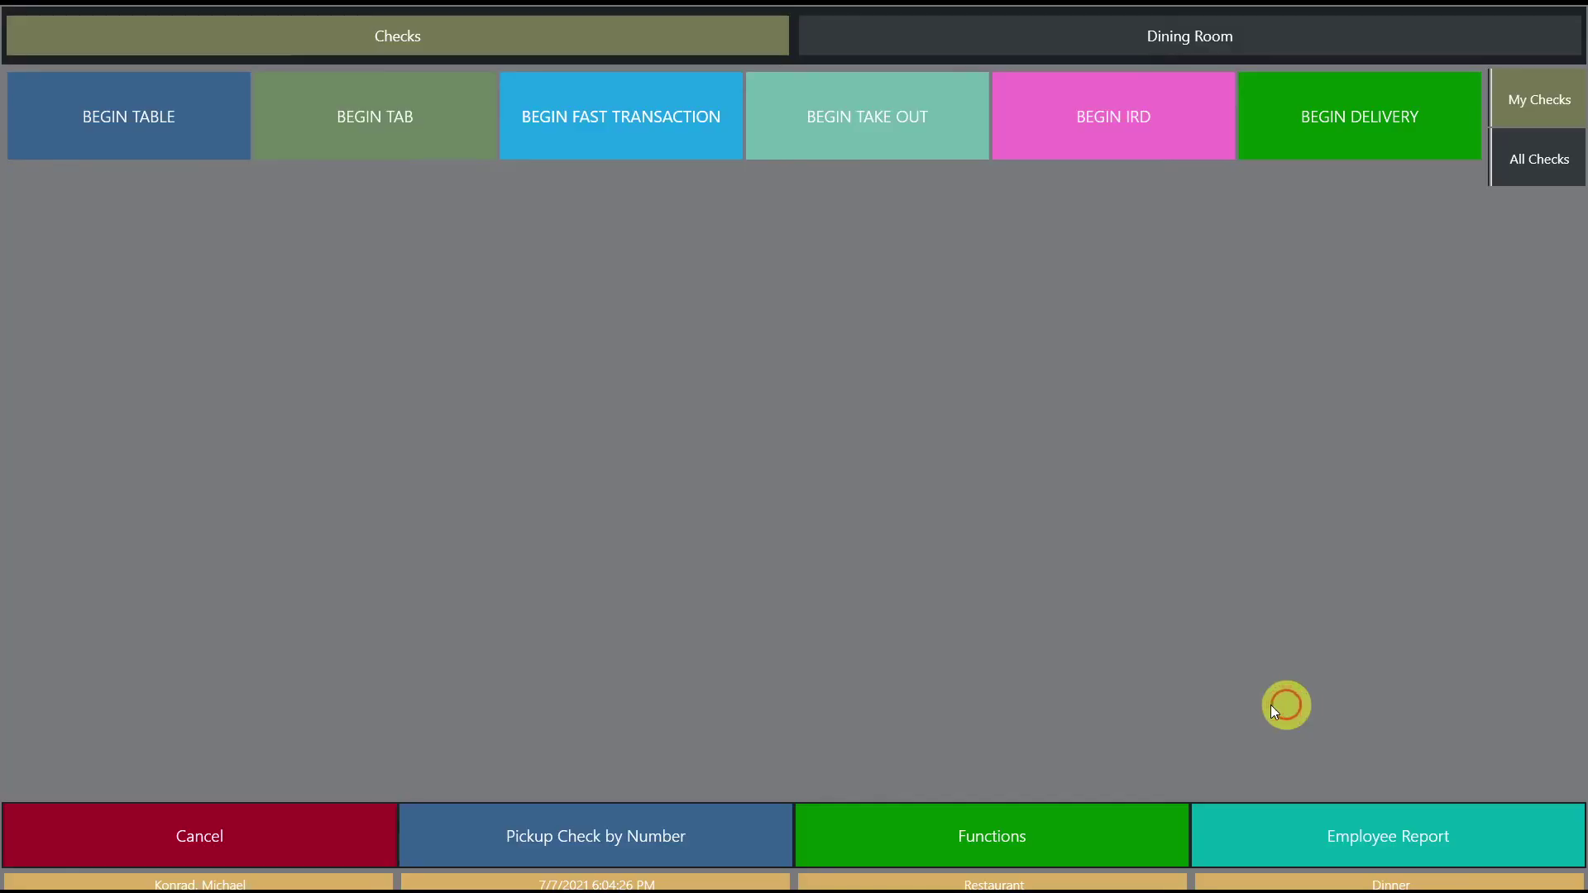
pyautogui.click(665, 129)
pyautogui.click(701, 499)
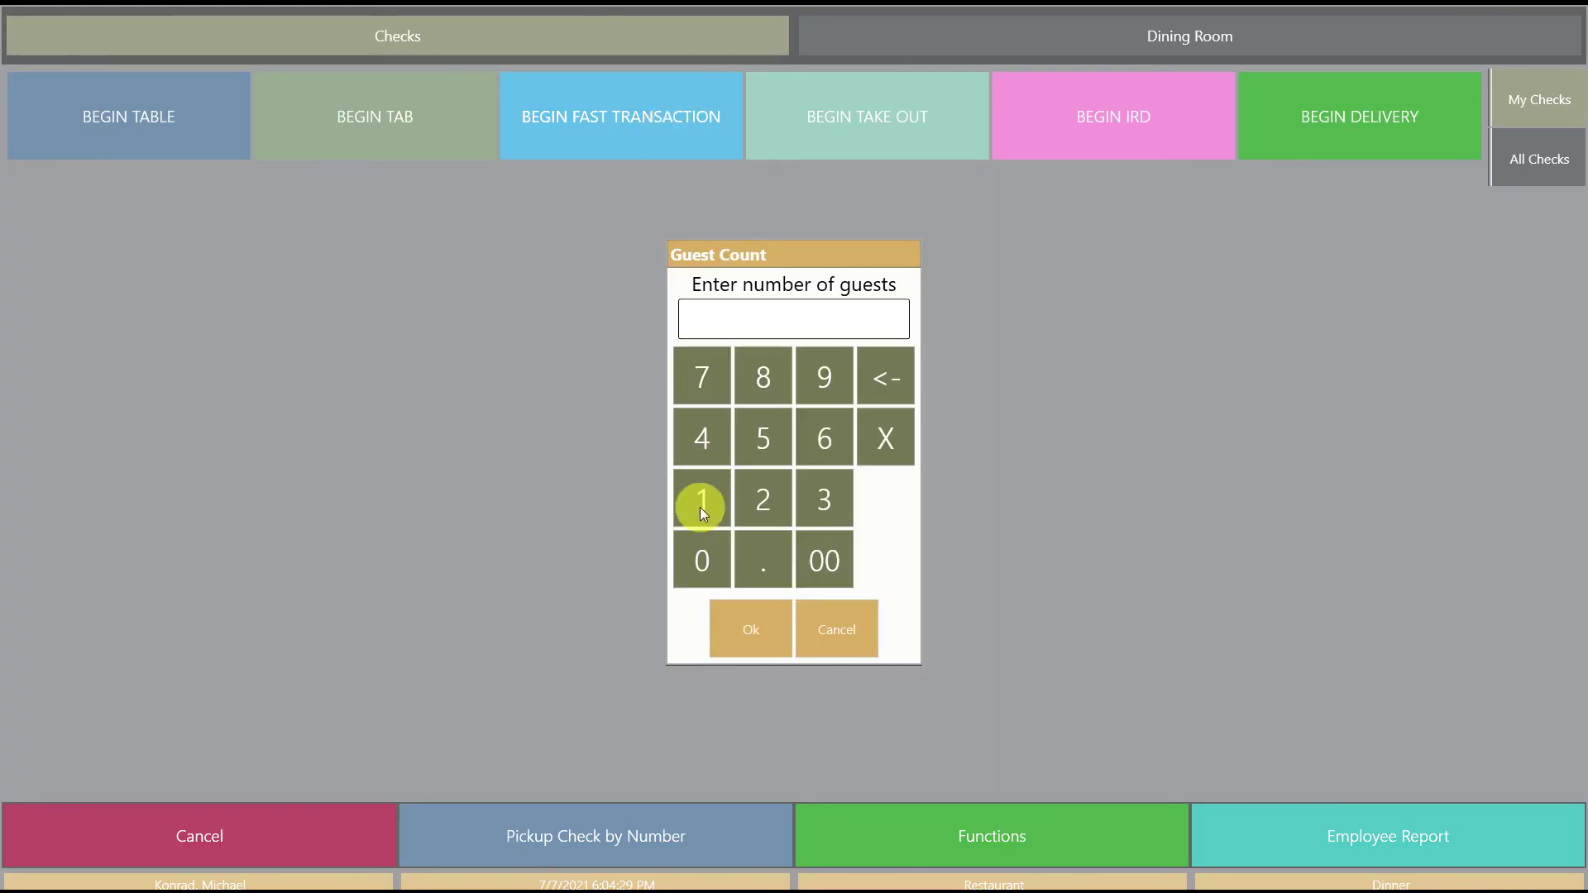
pyautogui.click(752, 619)
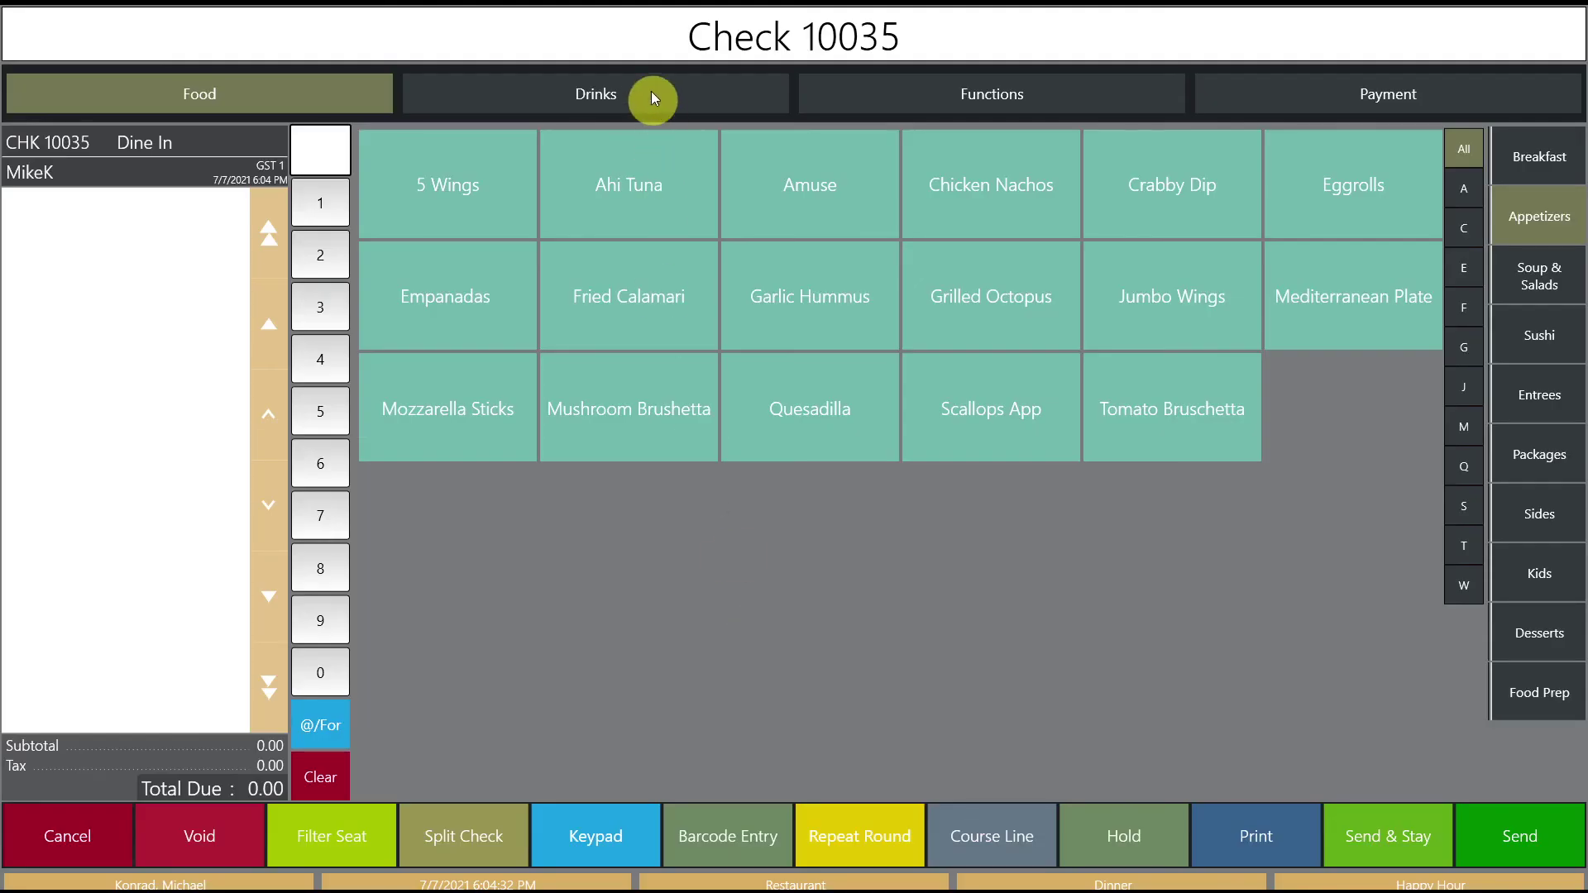
# Ring up a 12oz Latte from Drinks with no toppings.
pyautogui.click(651, 86)
pyautogui.click(1188, 148)
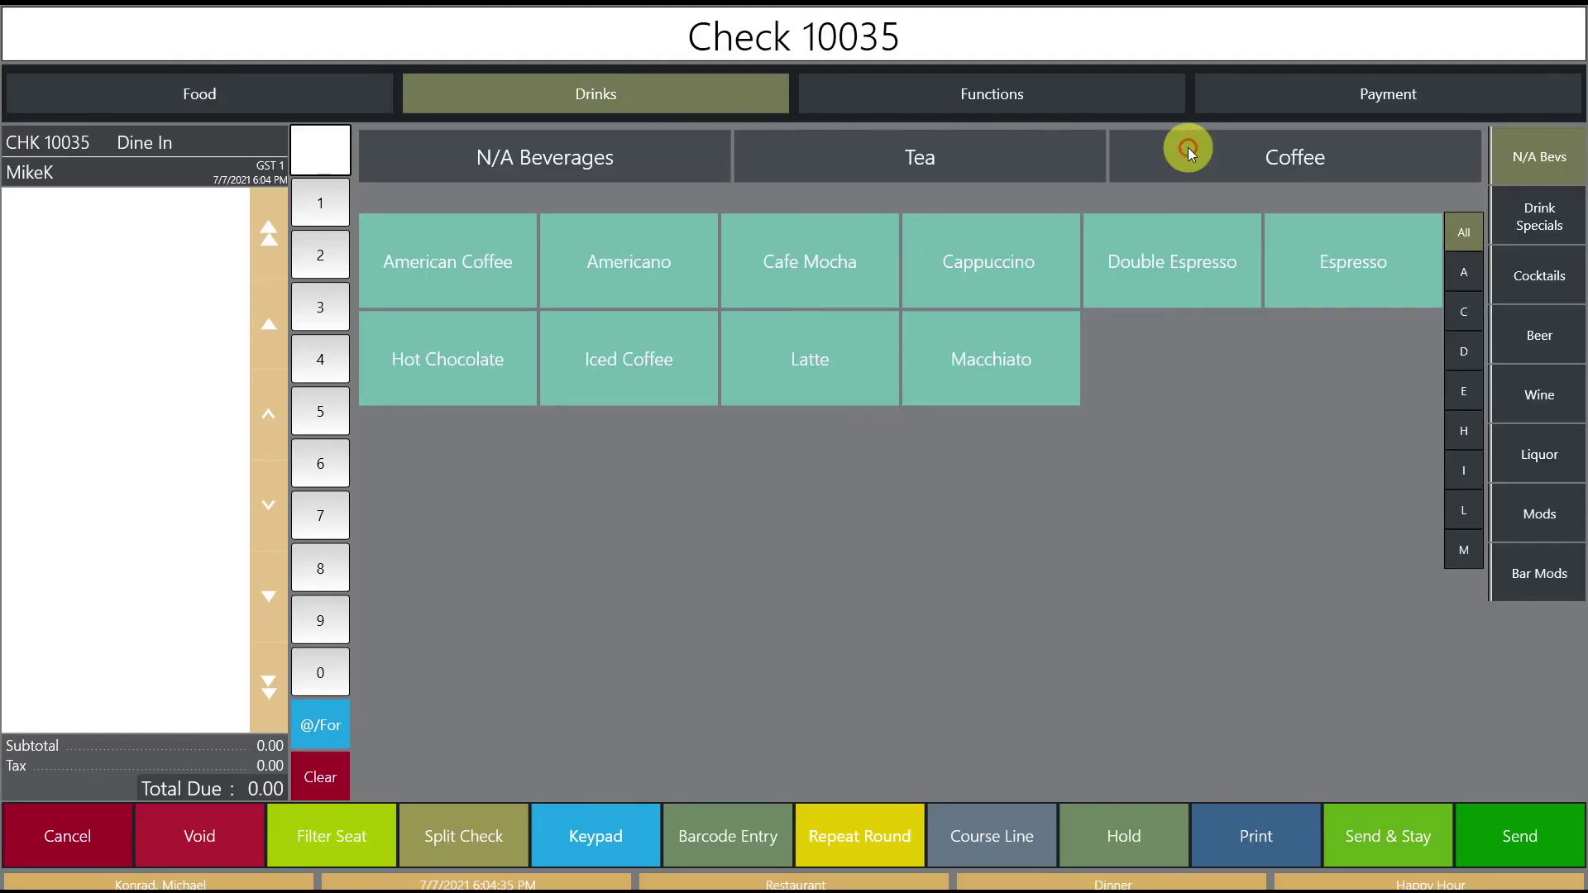
pyautogui.click(807, 377)
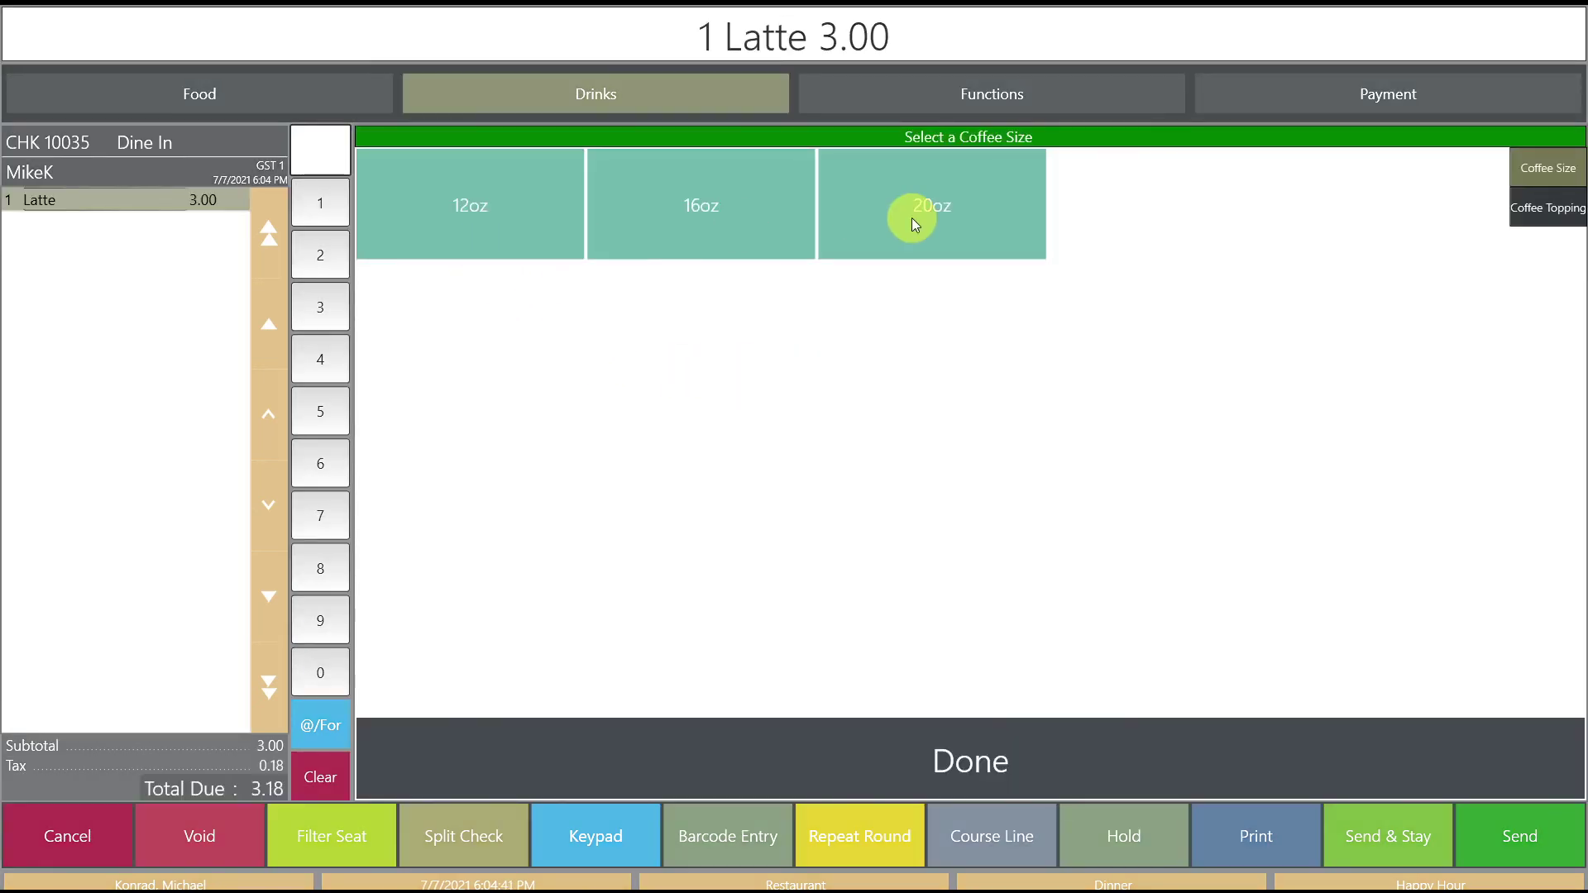
pyautogui.click(478, 242)
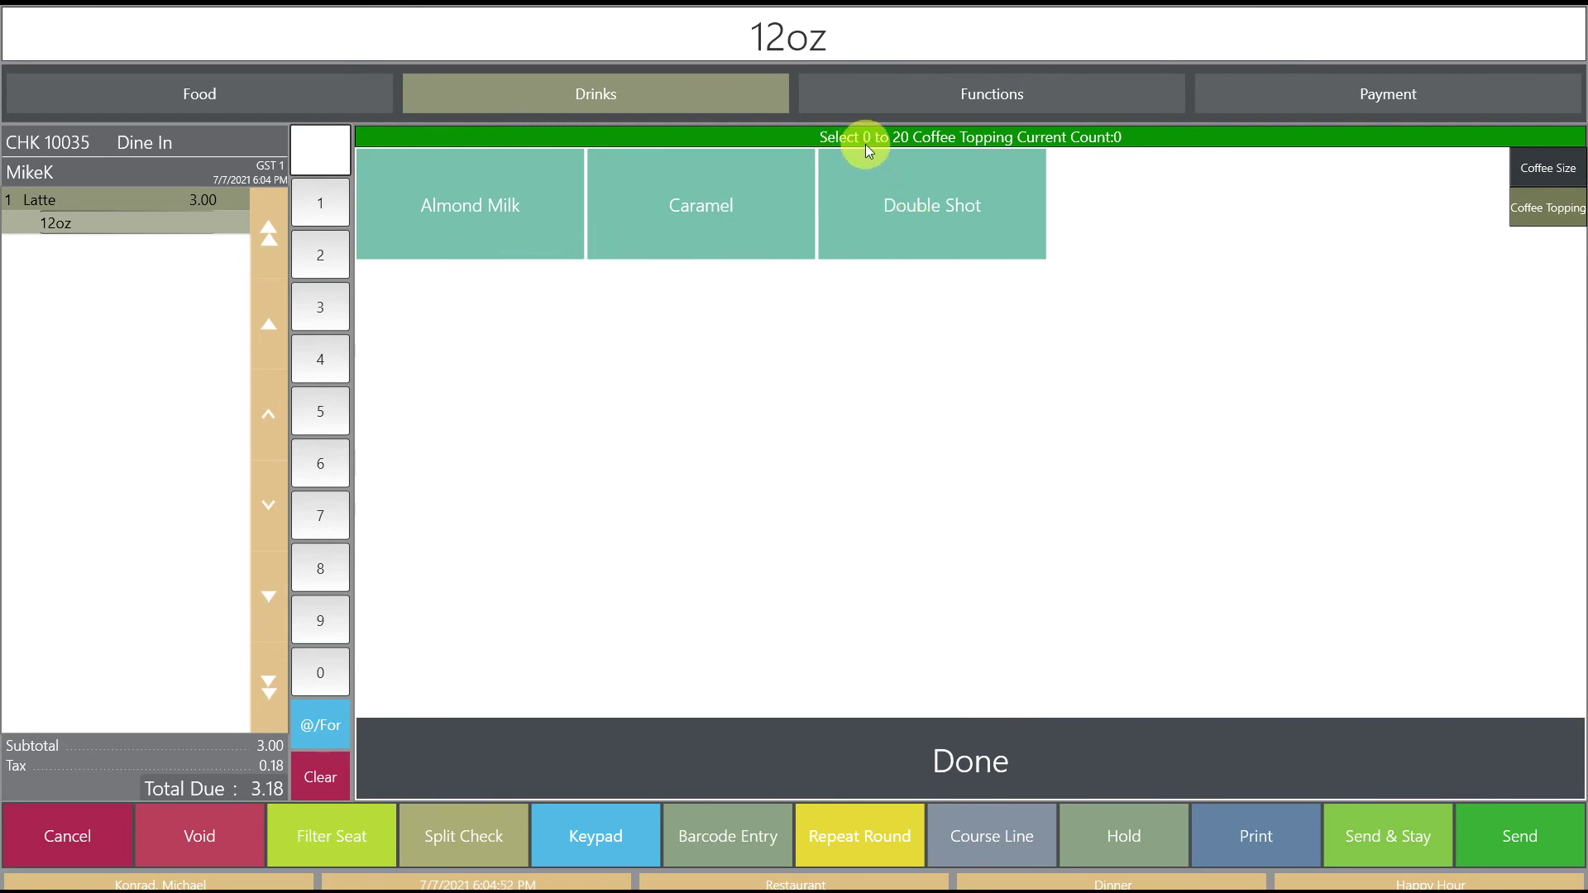
pyautogui.click(956, 767)
# Add a 16oz Latte with Caramel and a 20oz Latte with Almond Milk.
pyautogui.click(807, 372)
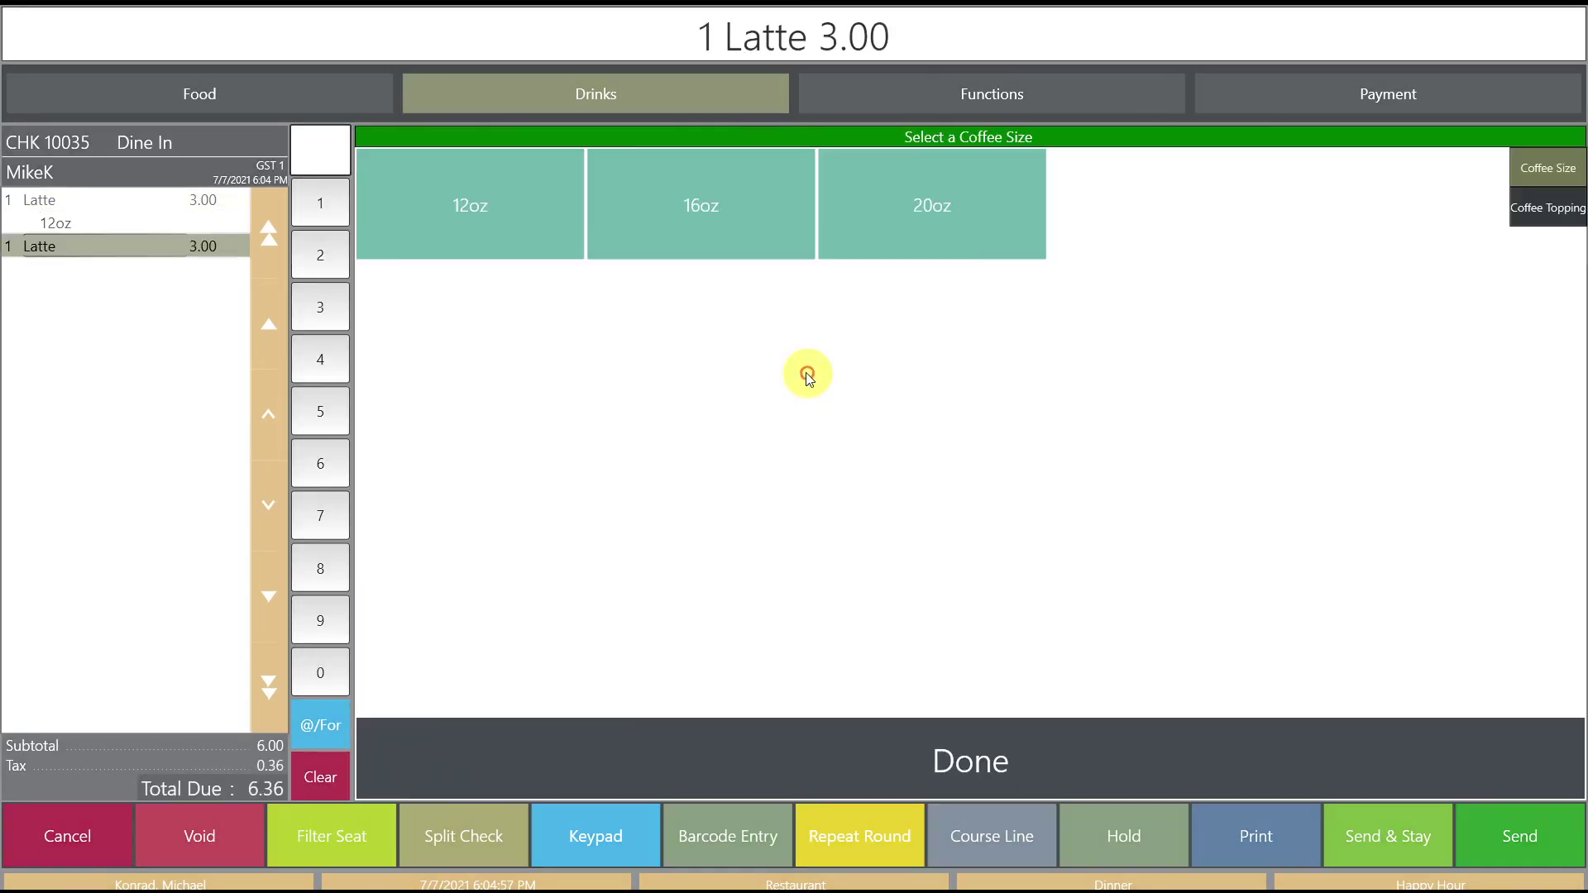
pyautogui.click(714, 212)
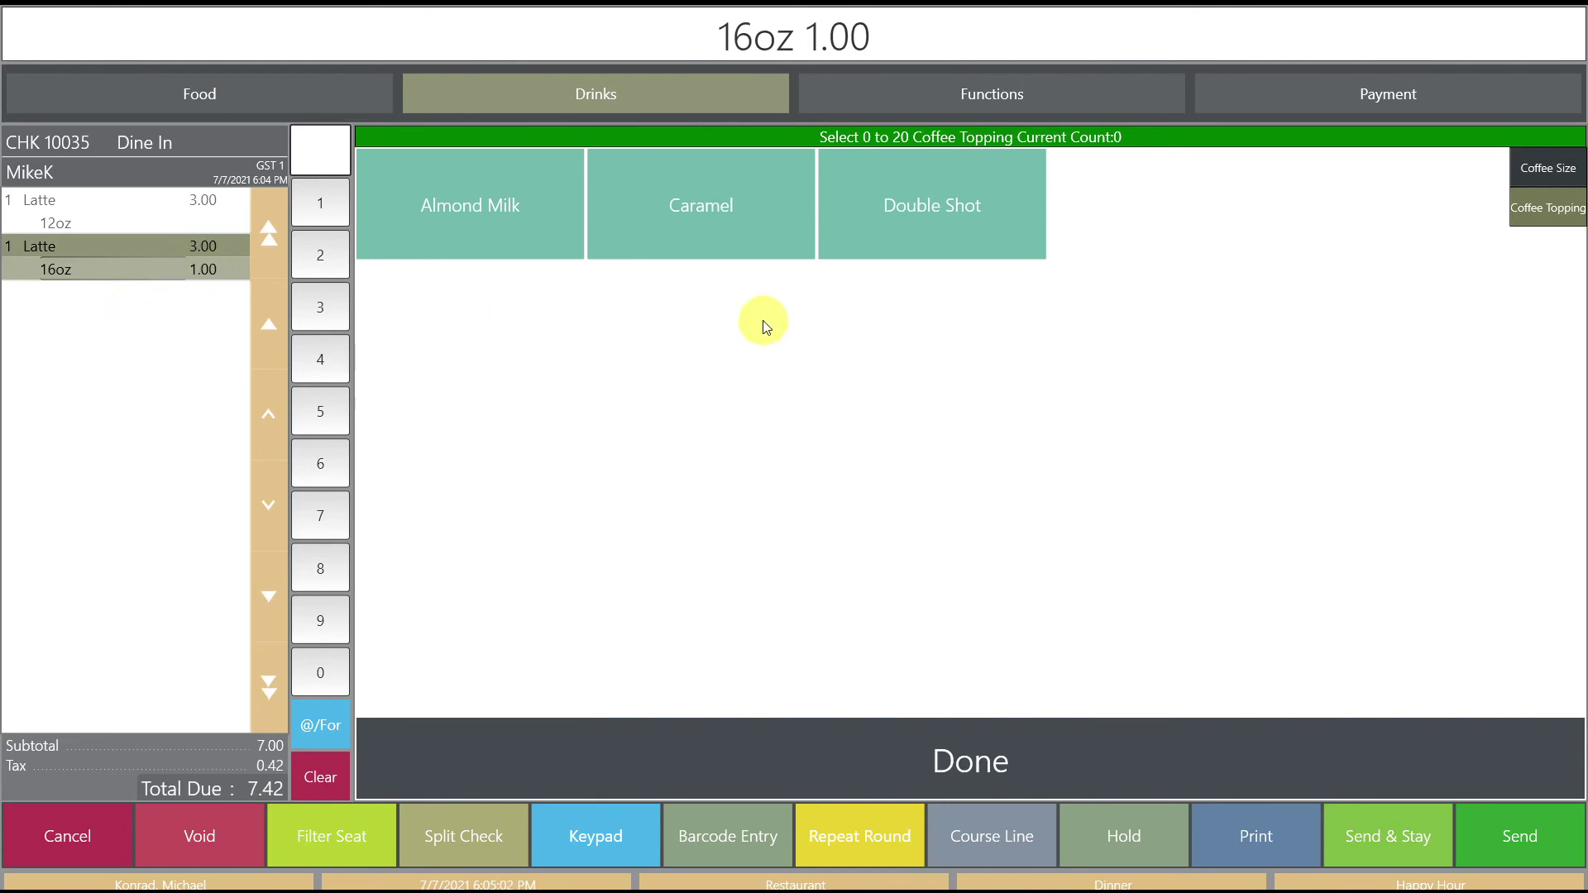
pyautogui.click(737, 246)
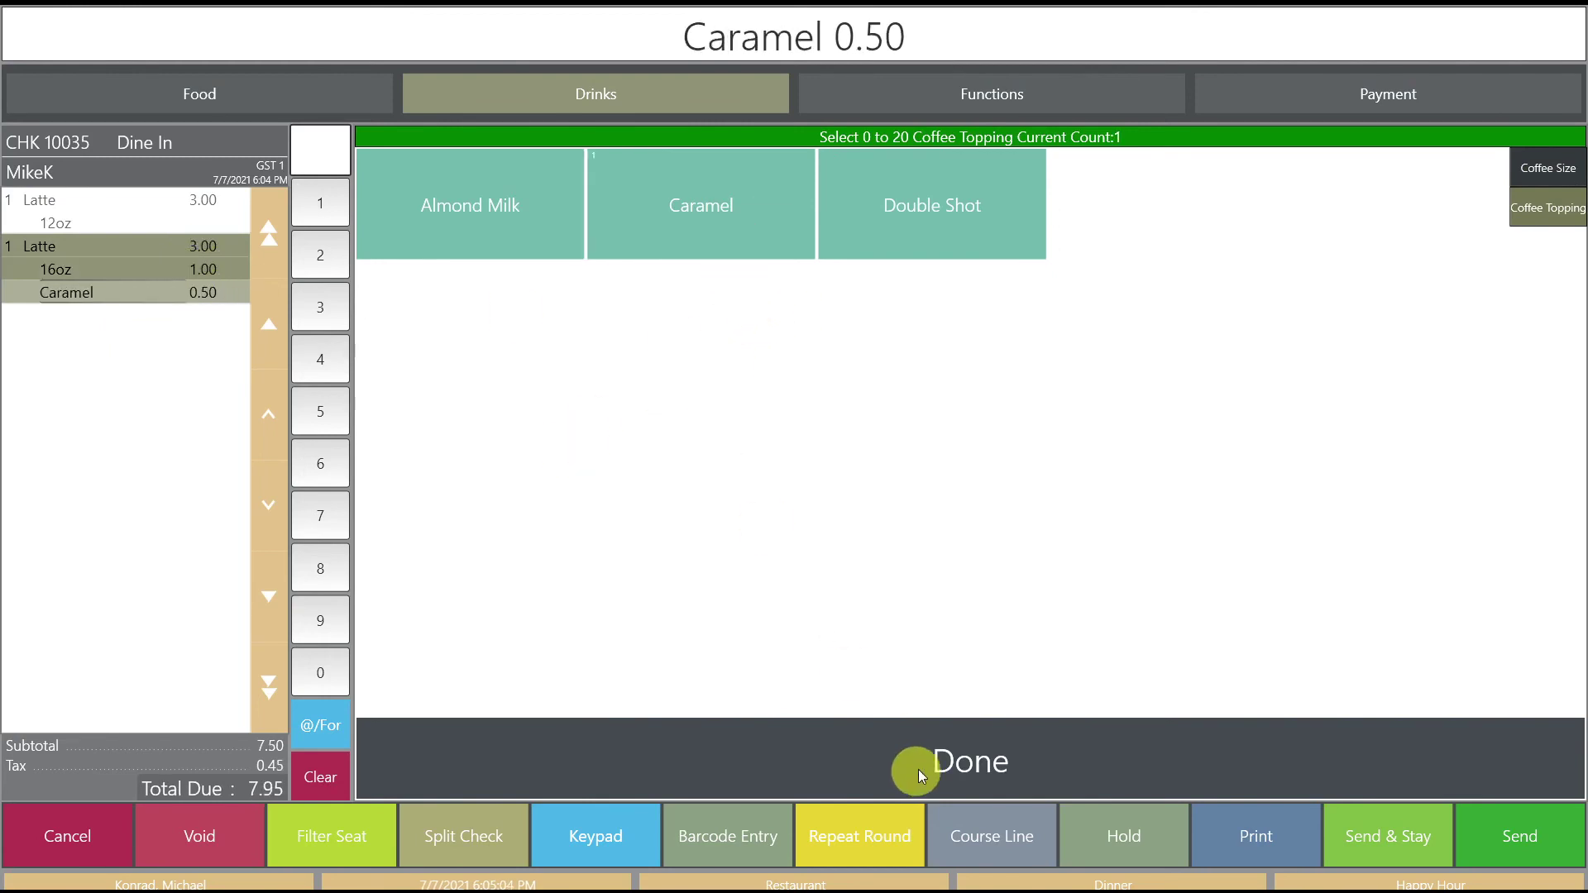
pyautogui.click(915, 761)
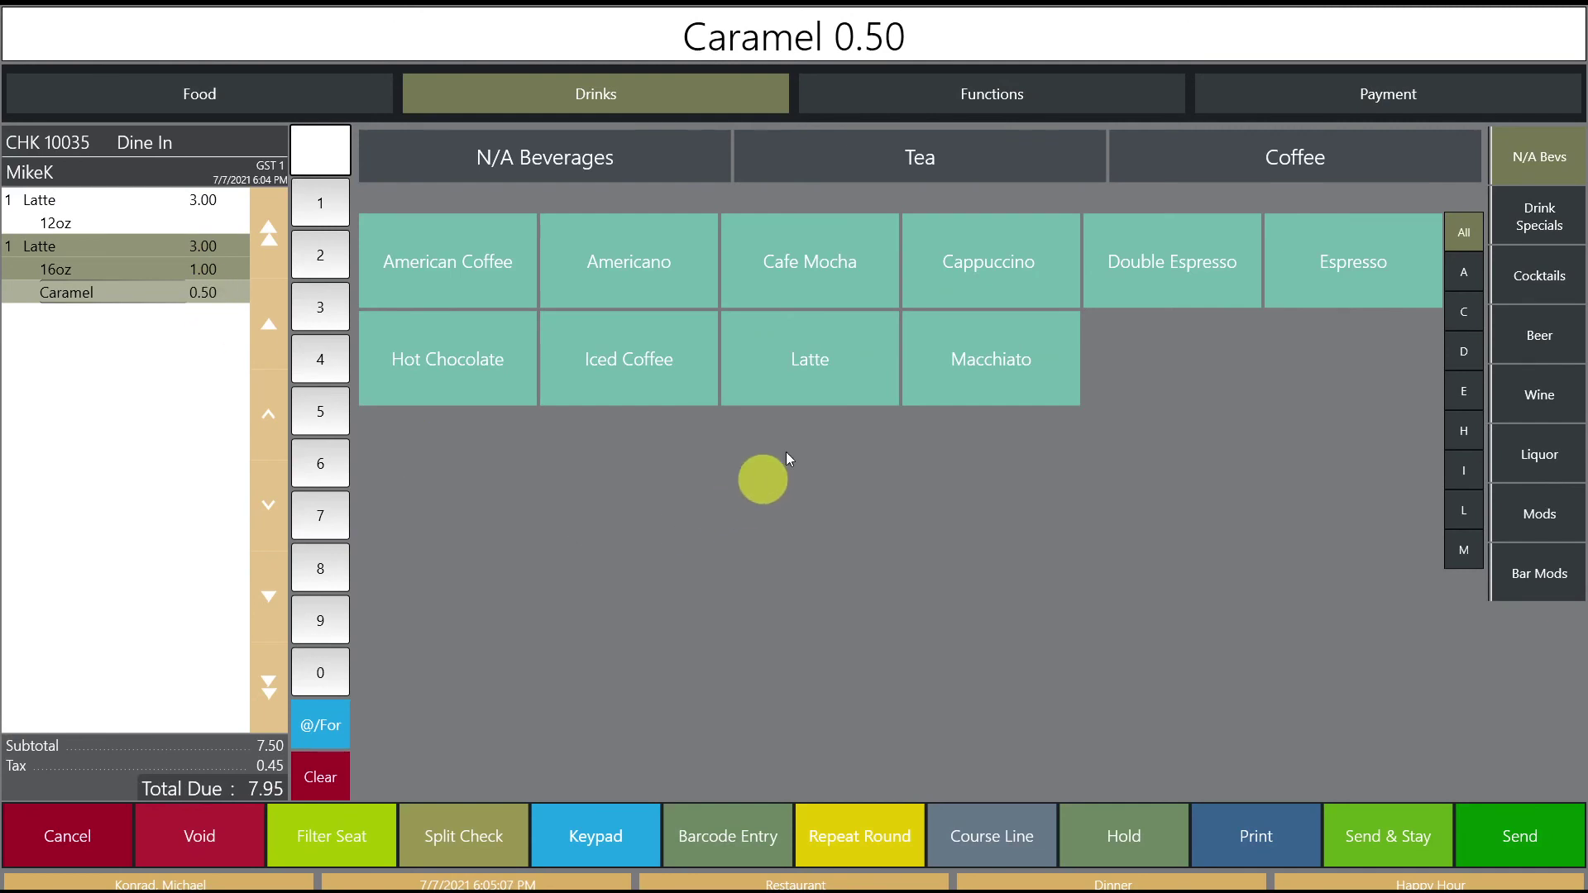
pyautogui.click(830, 365)
pyautogui.click(927, 220)
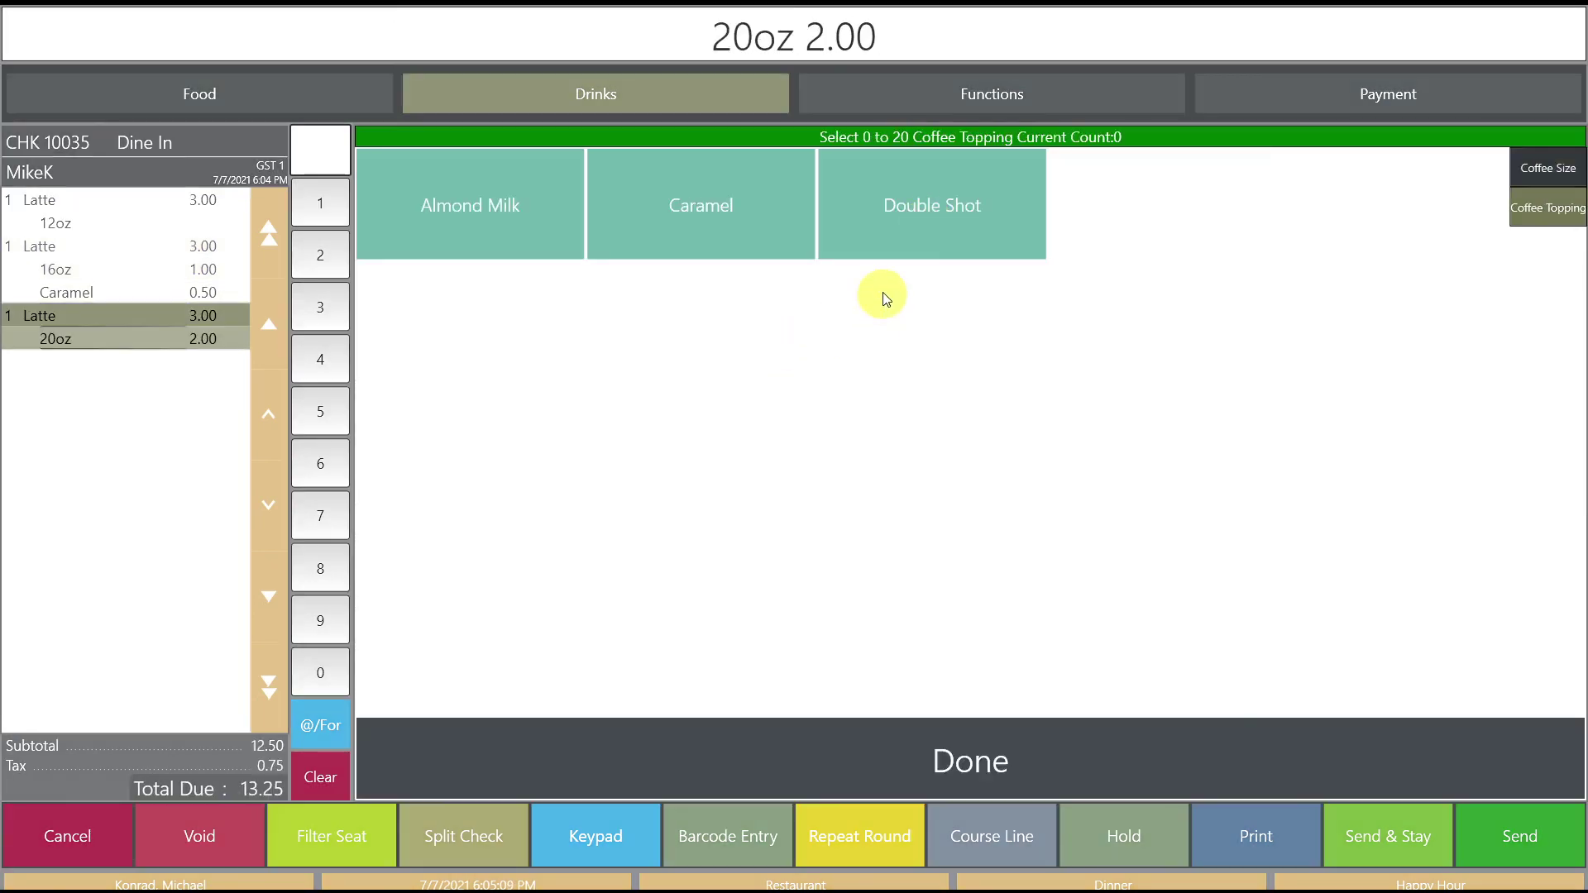
pyautogui.click(538, 210)
pyautogui.click(960, 728)
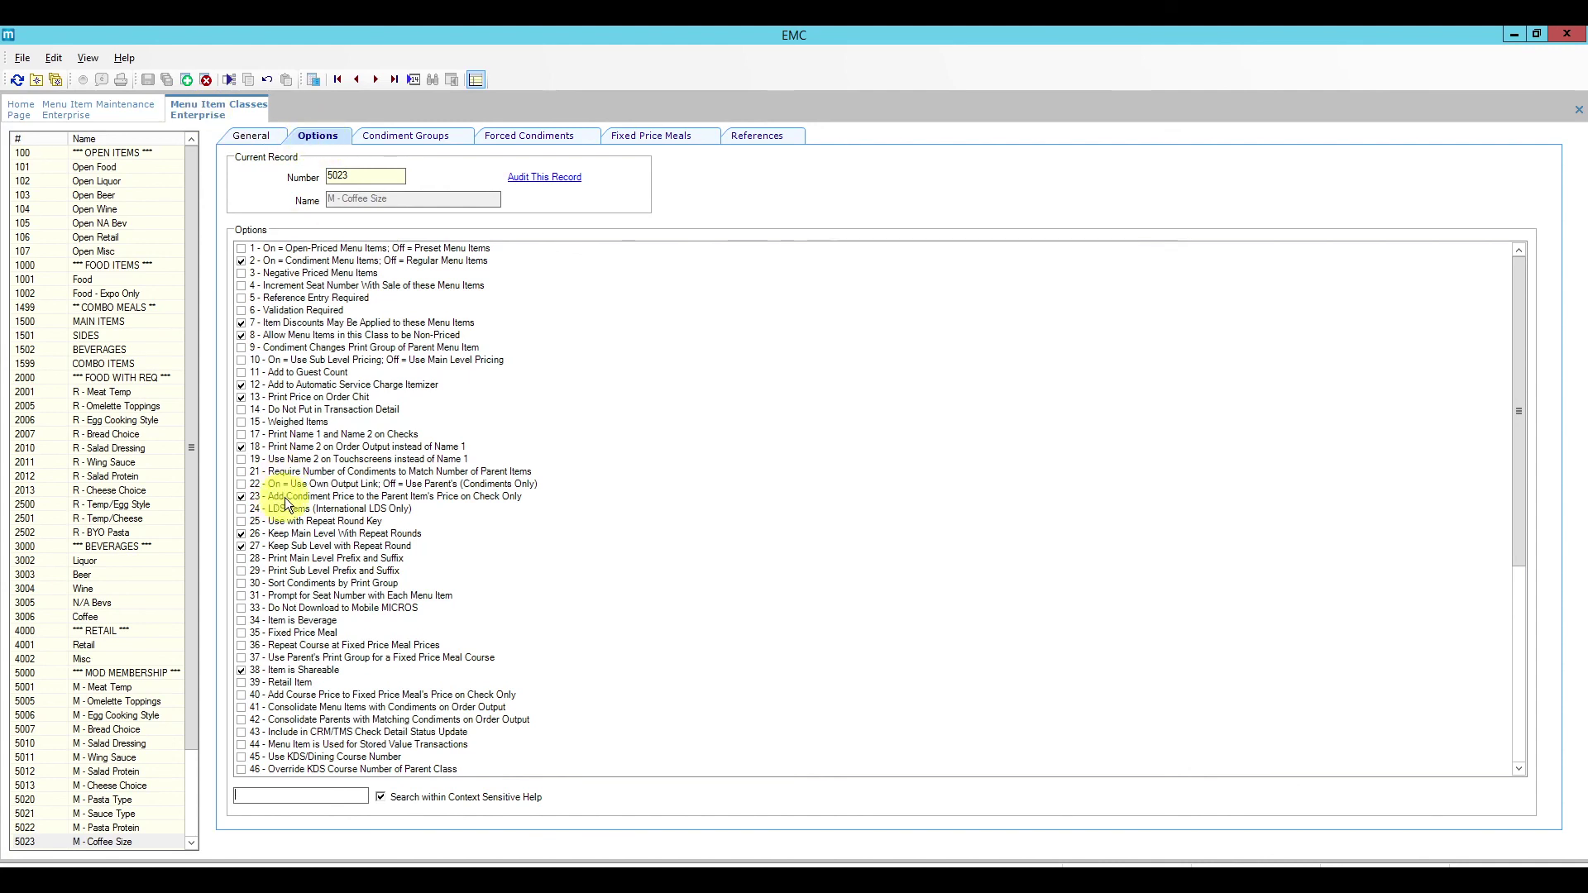
# Read the help for option 23 on class 5023 M - Coffee Size, adding condiment prices to the parent item.
pyautogui.click(507, 496)
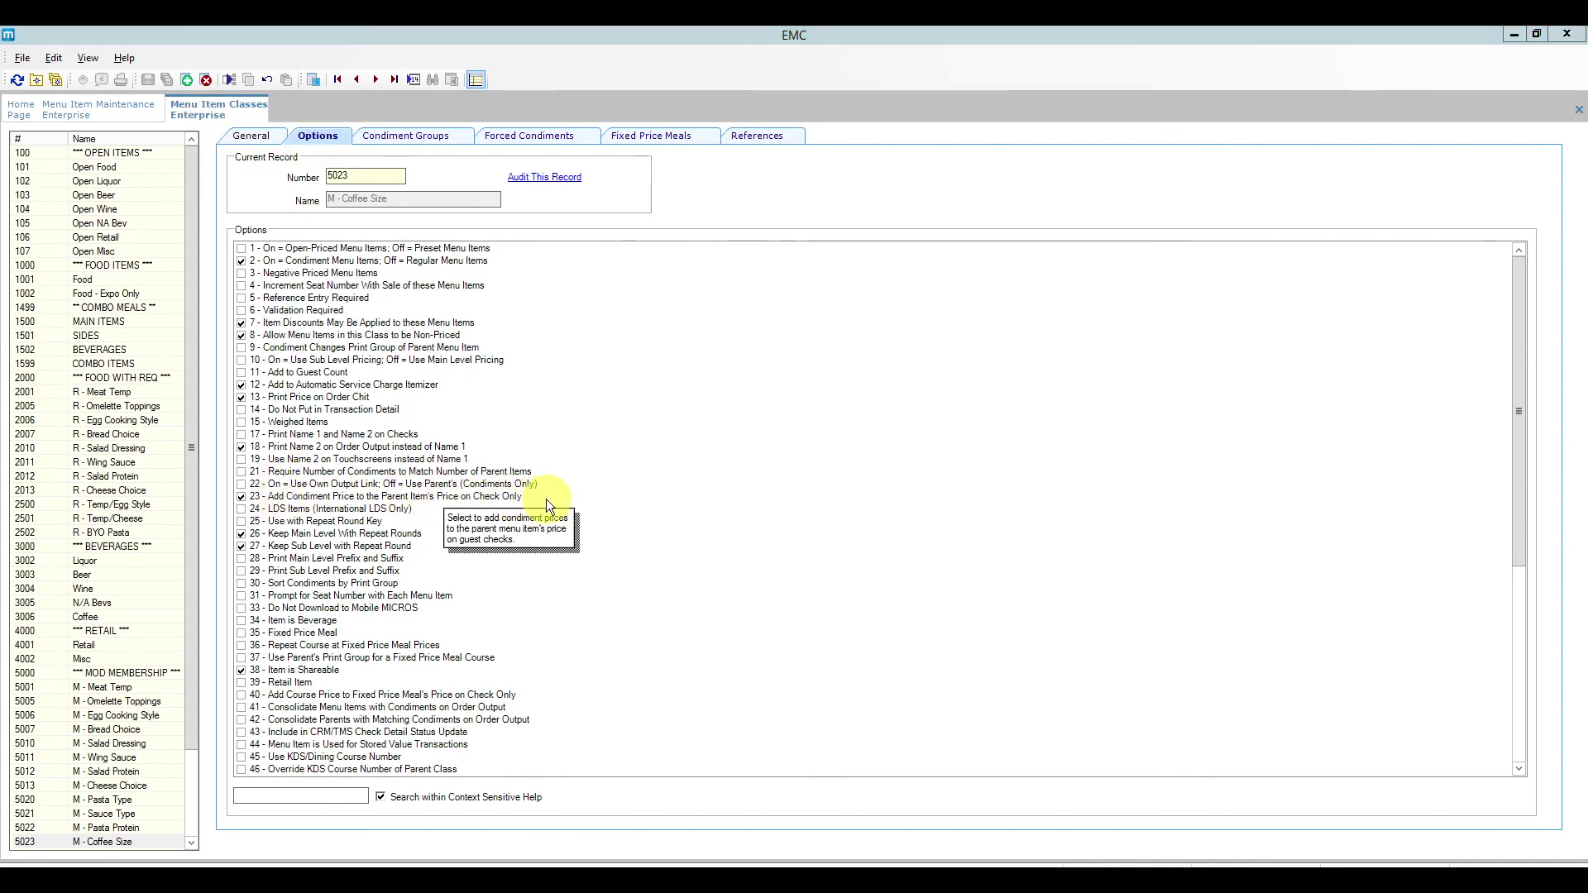